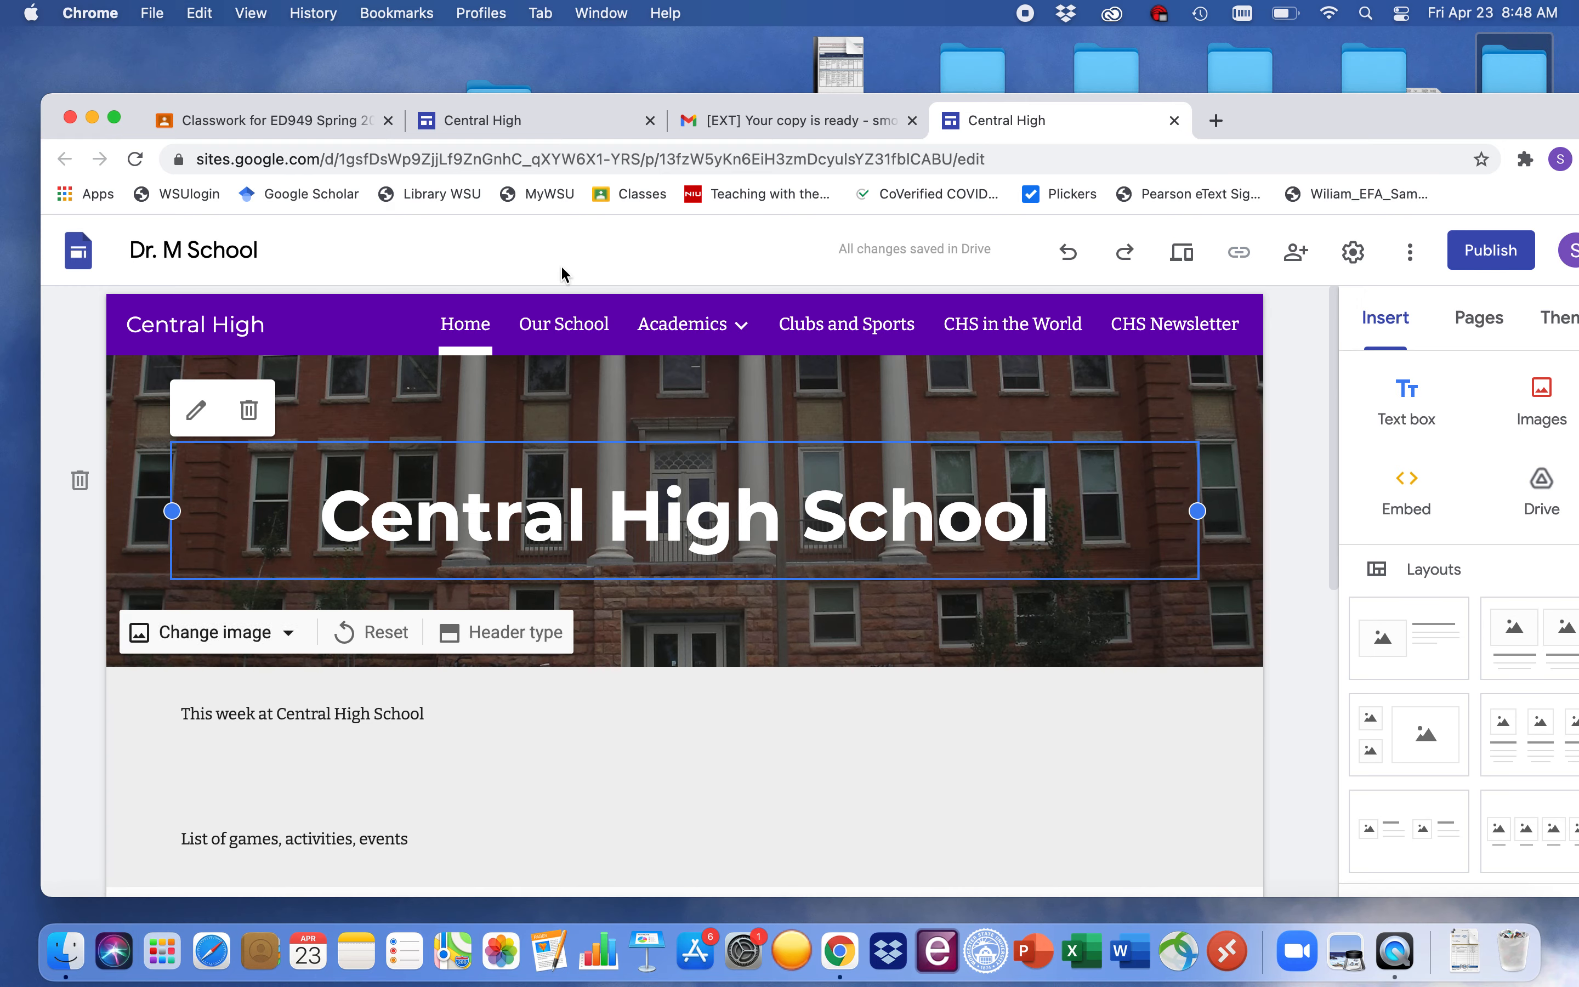
- Enlarge the browser window and replace the Home page's header title with "Monaghan High School"
drag(1300, 120, 1261, 35)
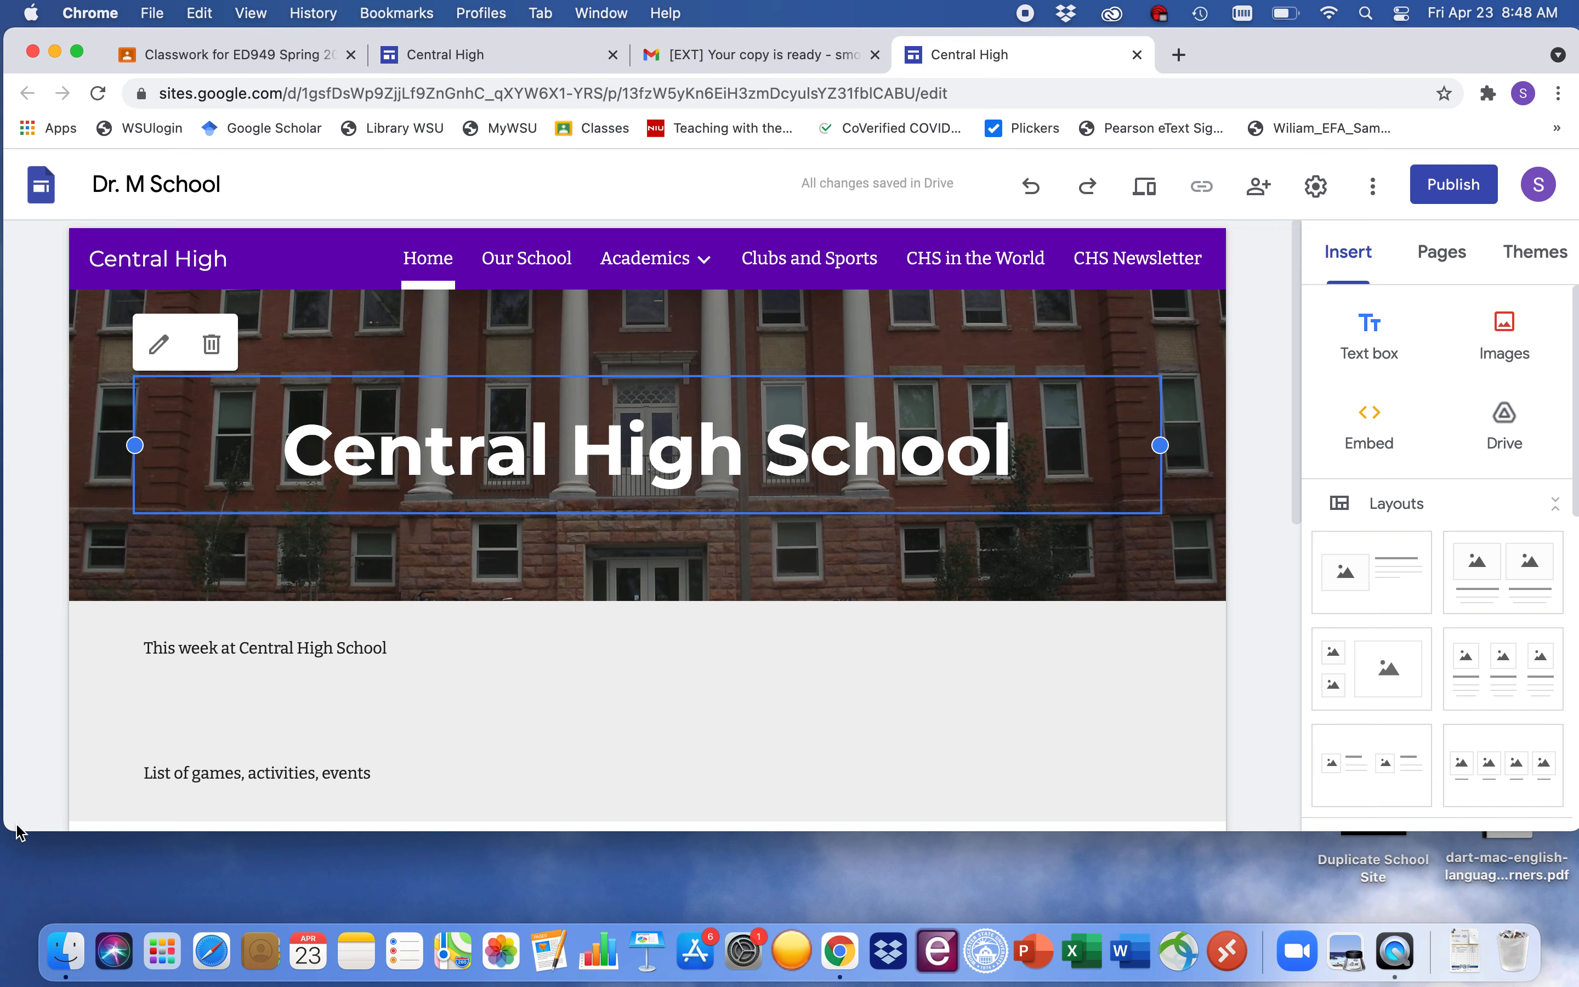
drag(16, 825, 24, 915)
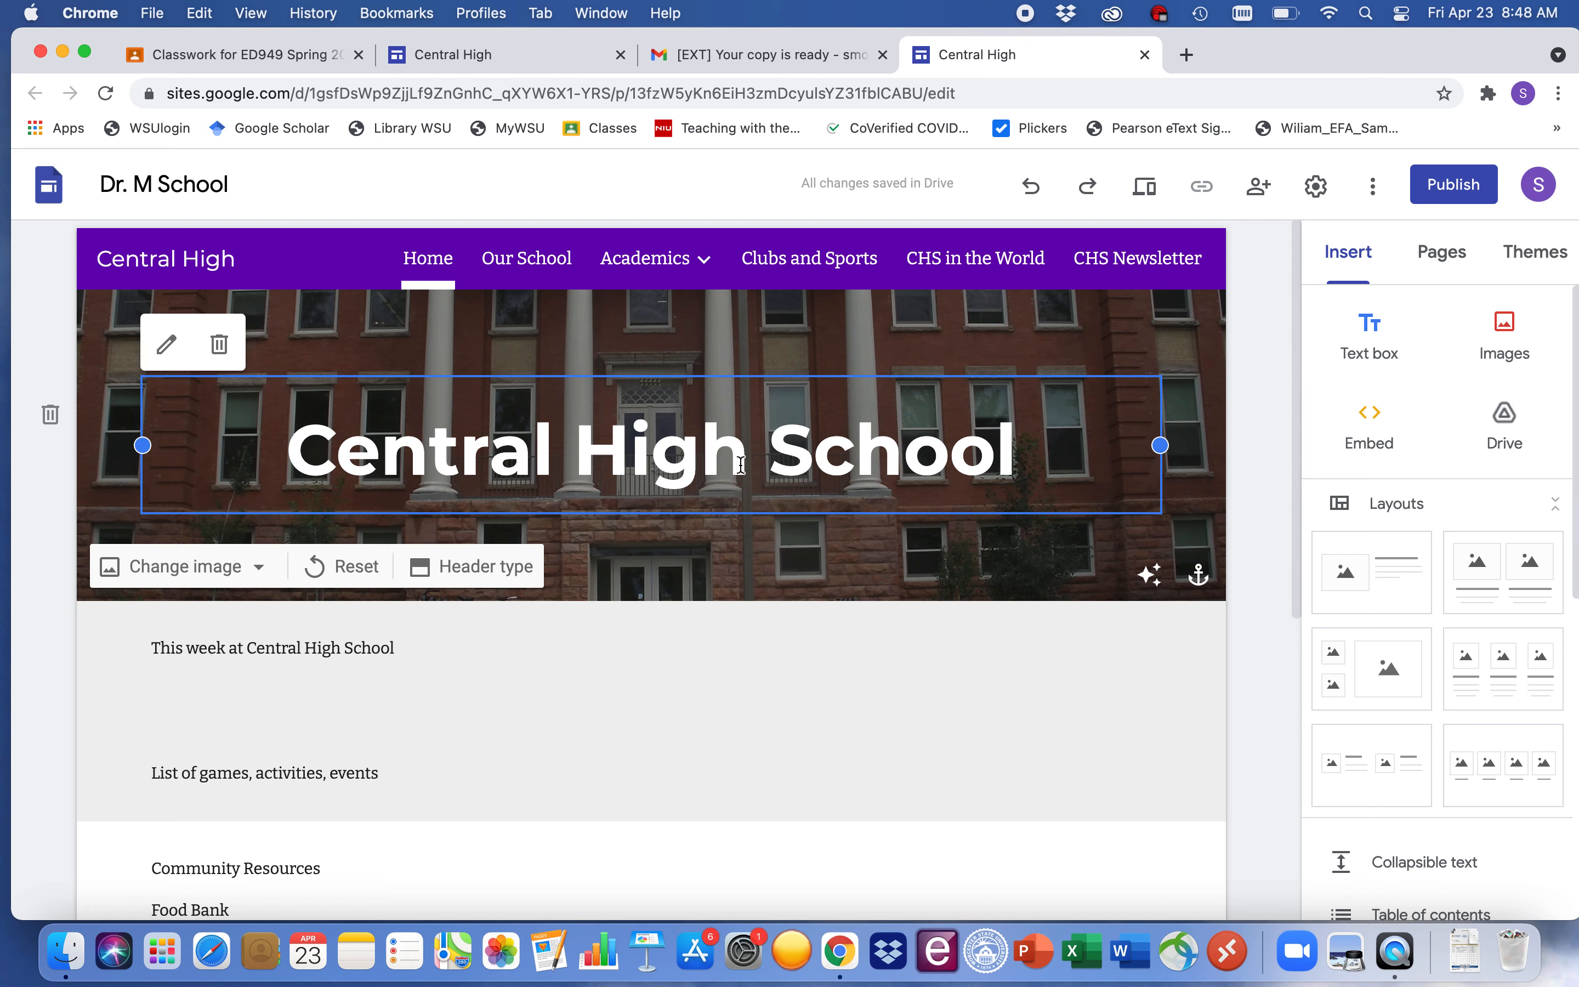
click(672, 456)
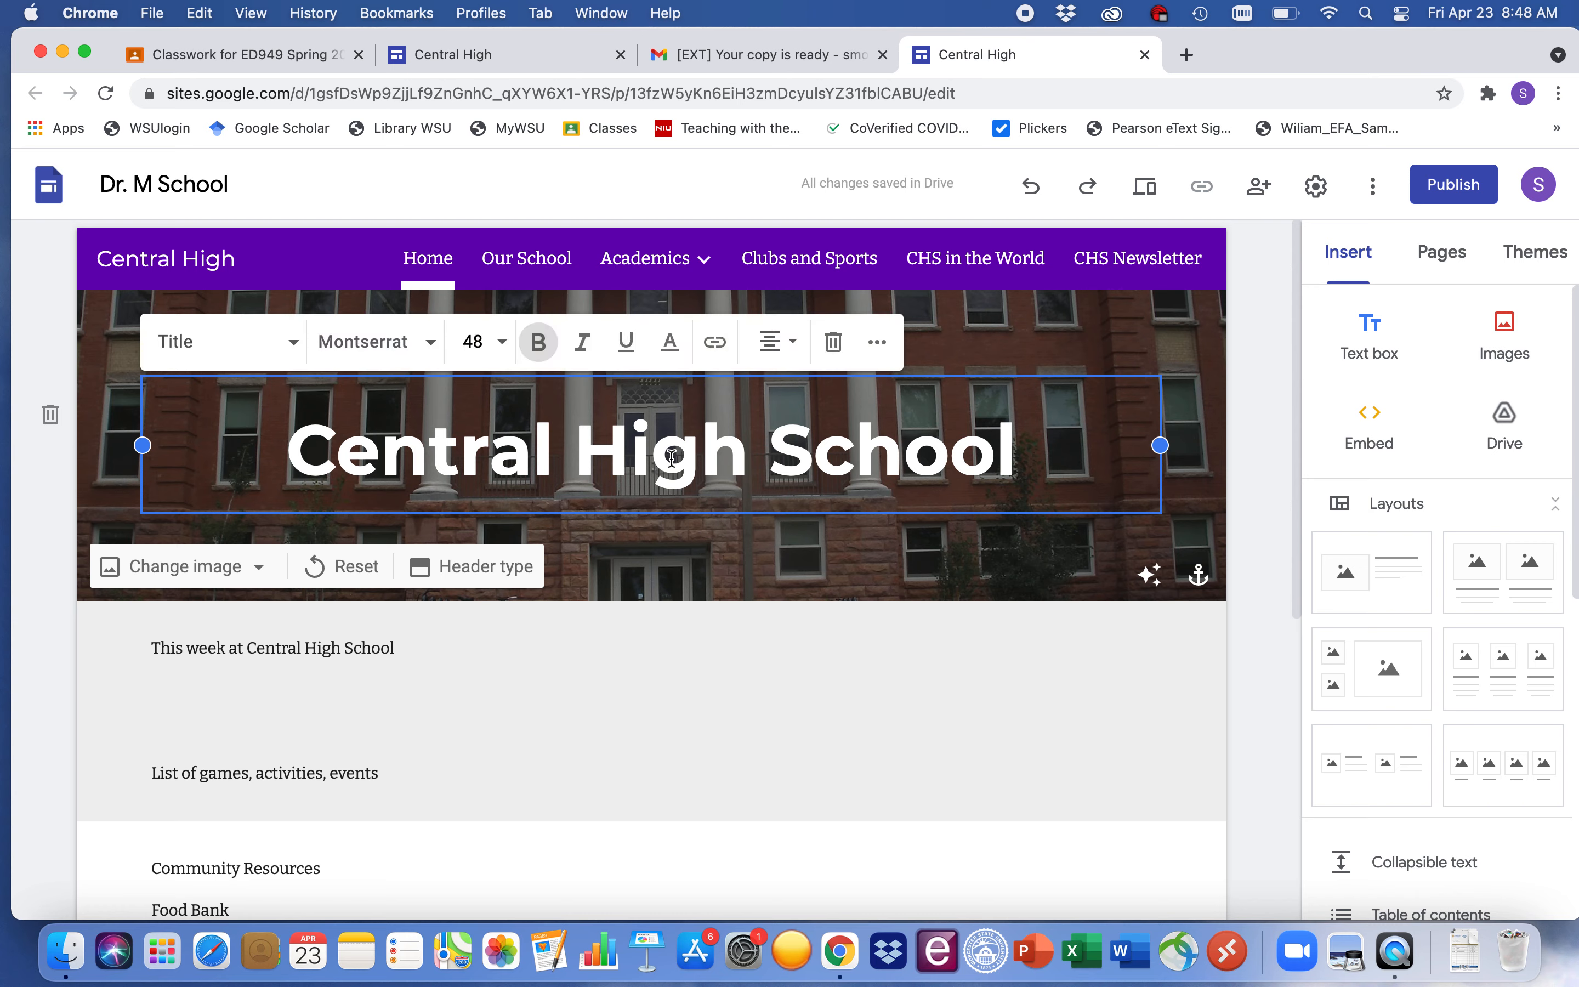
triple_click(693, 460)
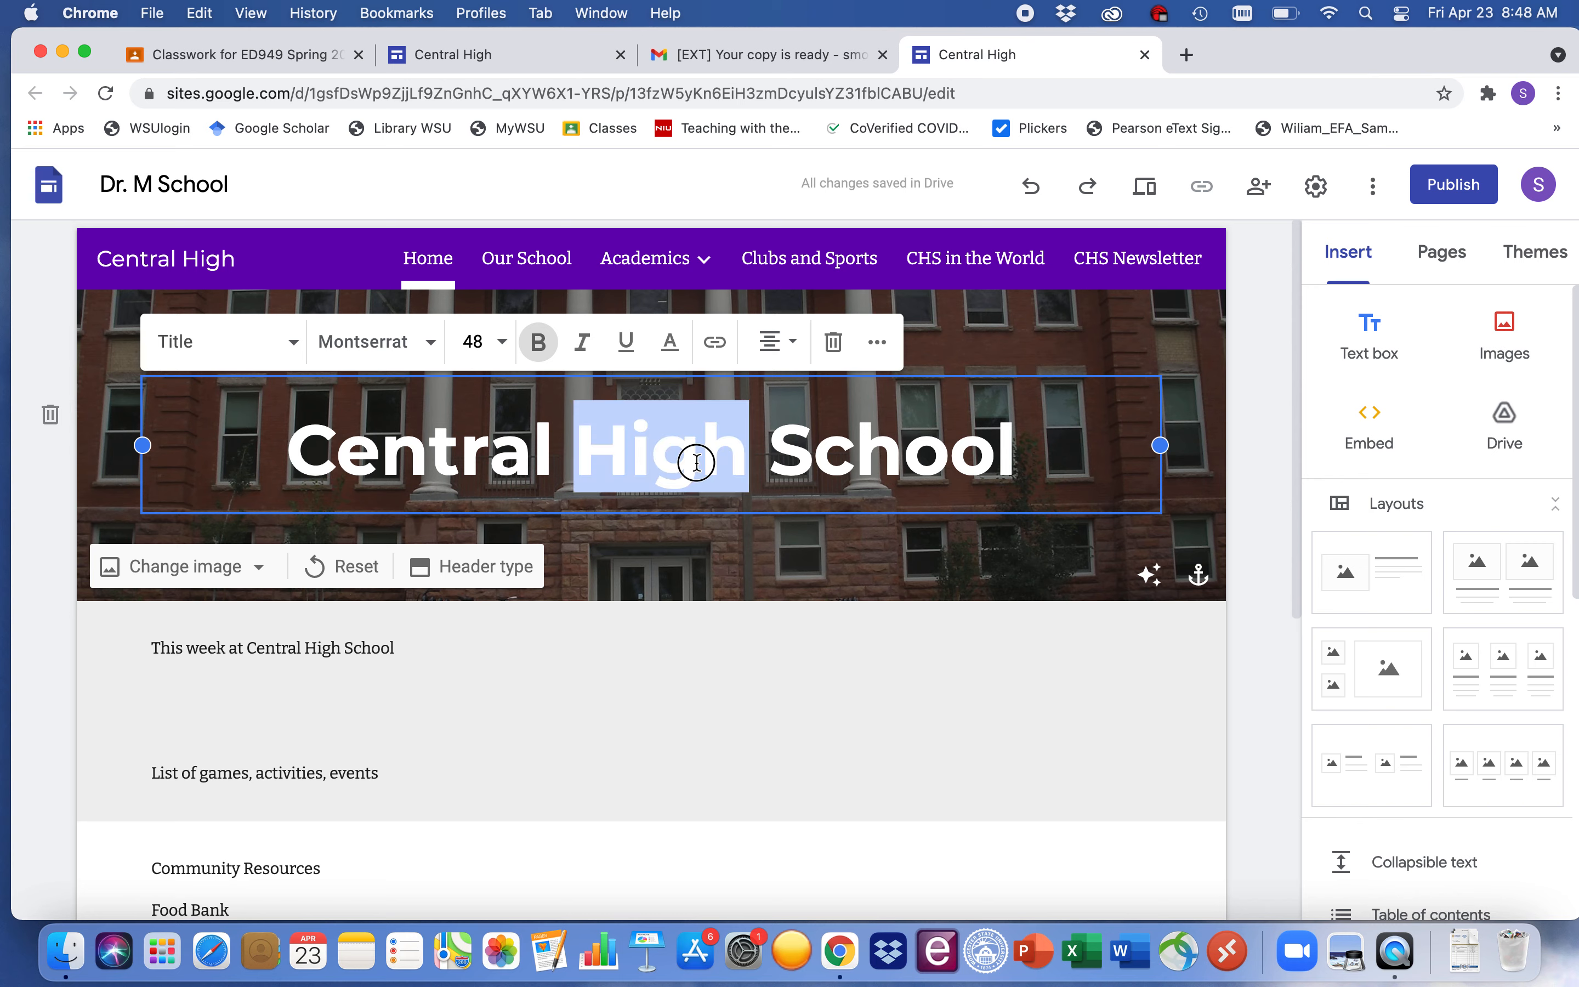
text(Dr. M)
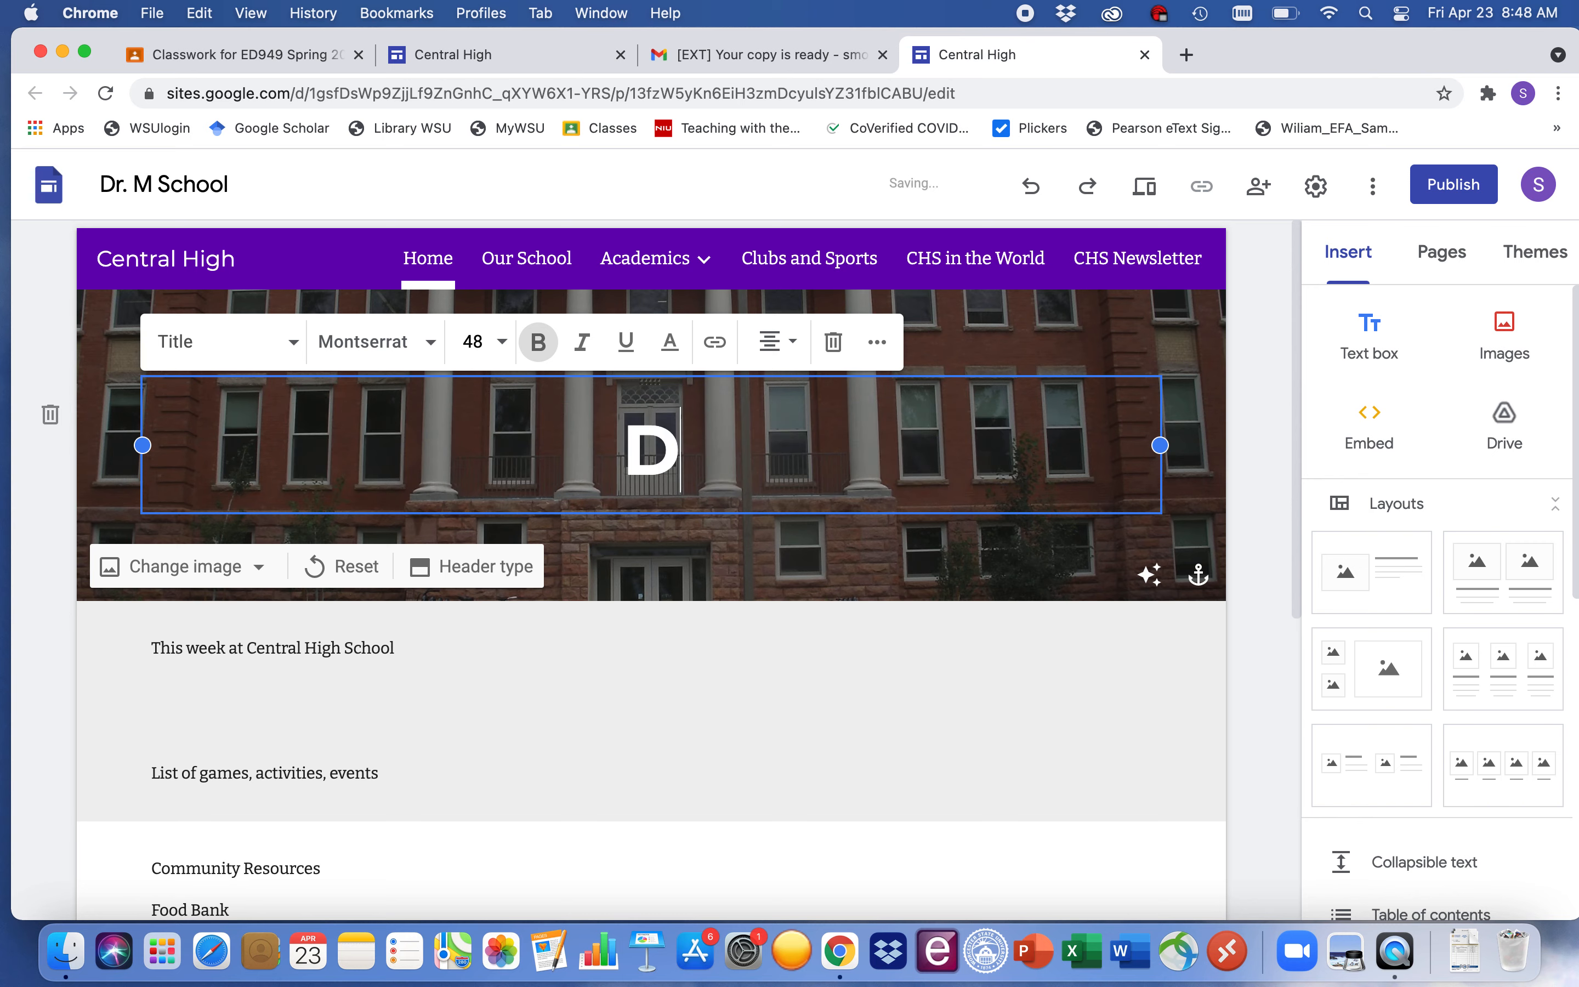
key(BackSpace)
key(BackSpace)
key(BackSpace)
key(BackSpace)
key(BackSpace)
key(BackSpace)
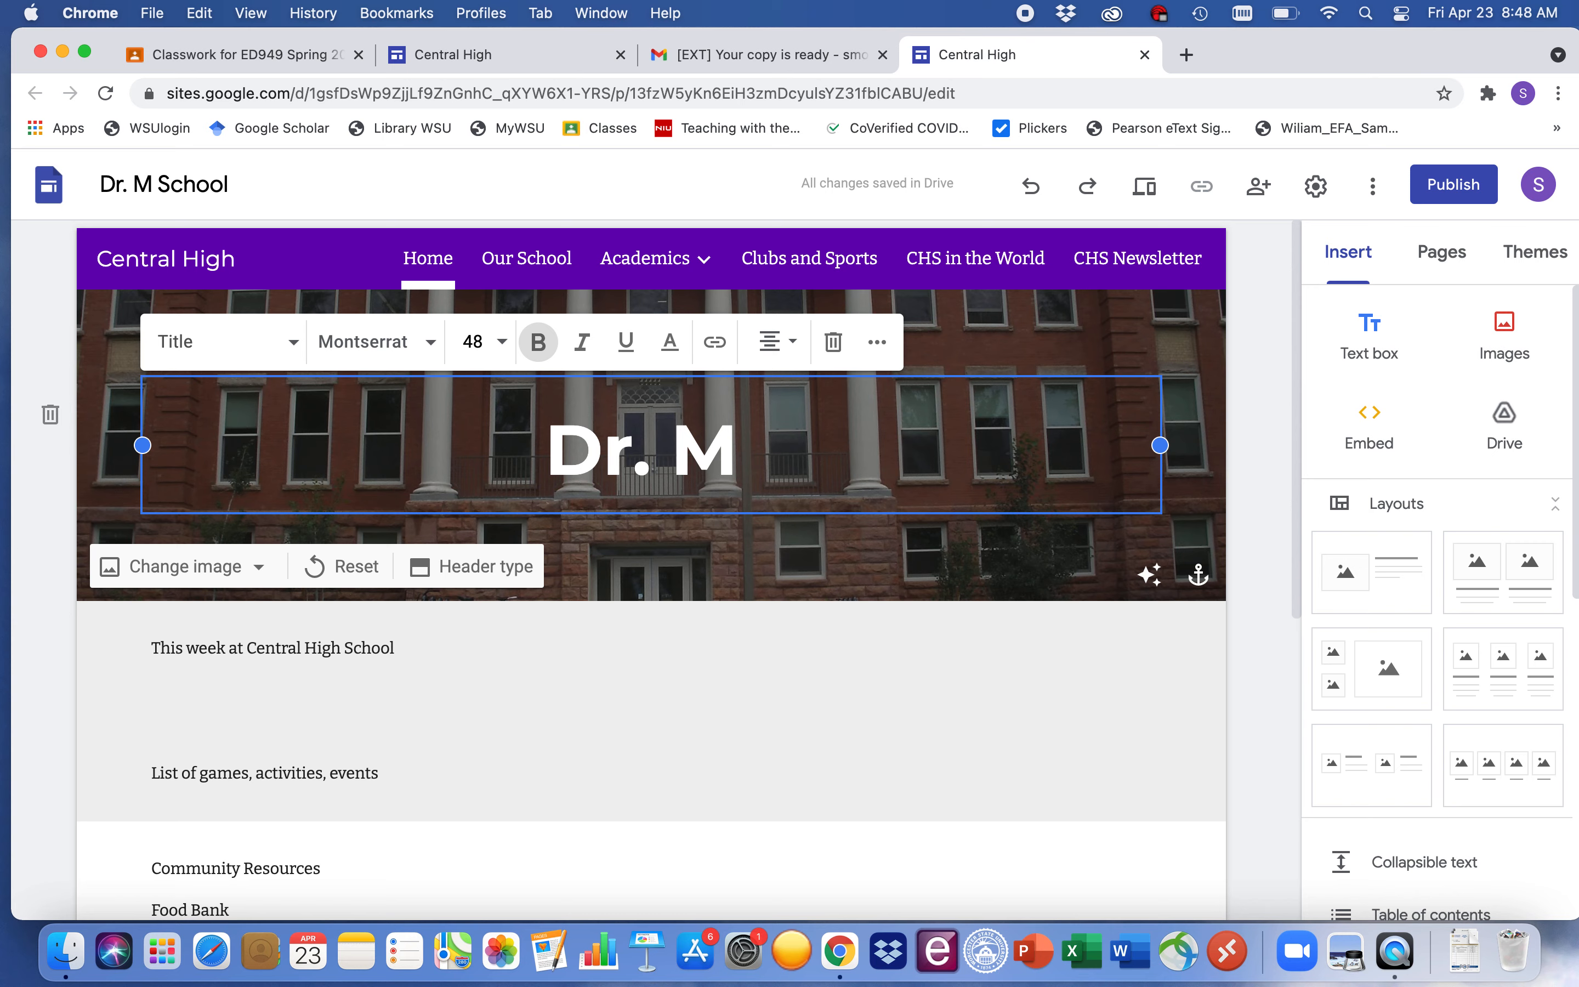
text(Monag)
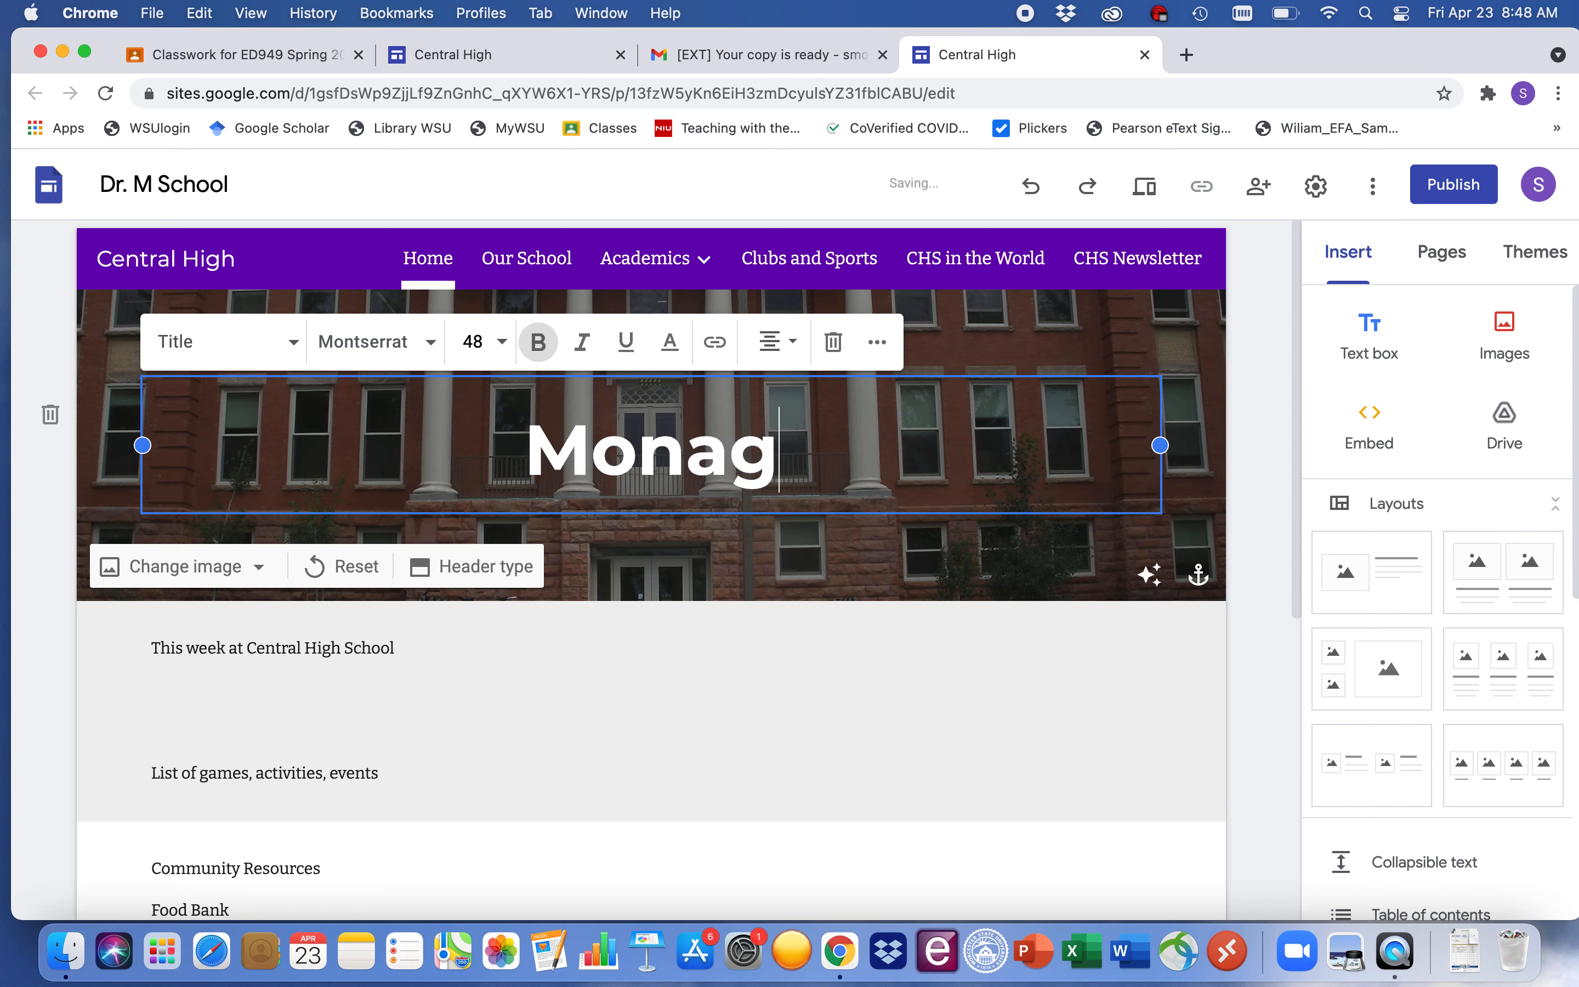
text(han High Ac)
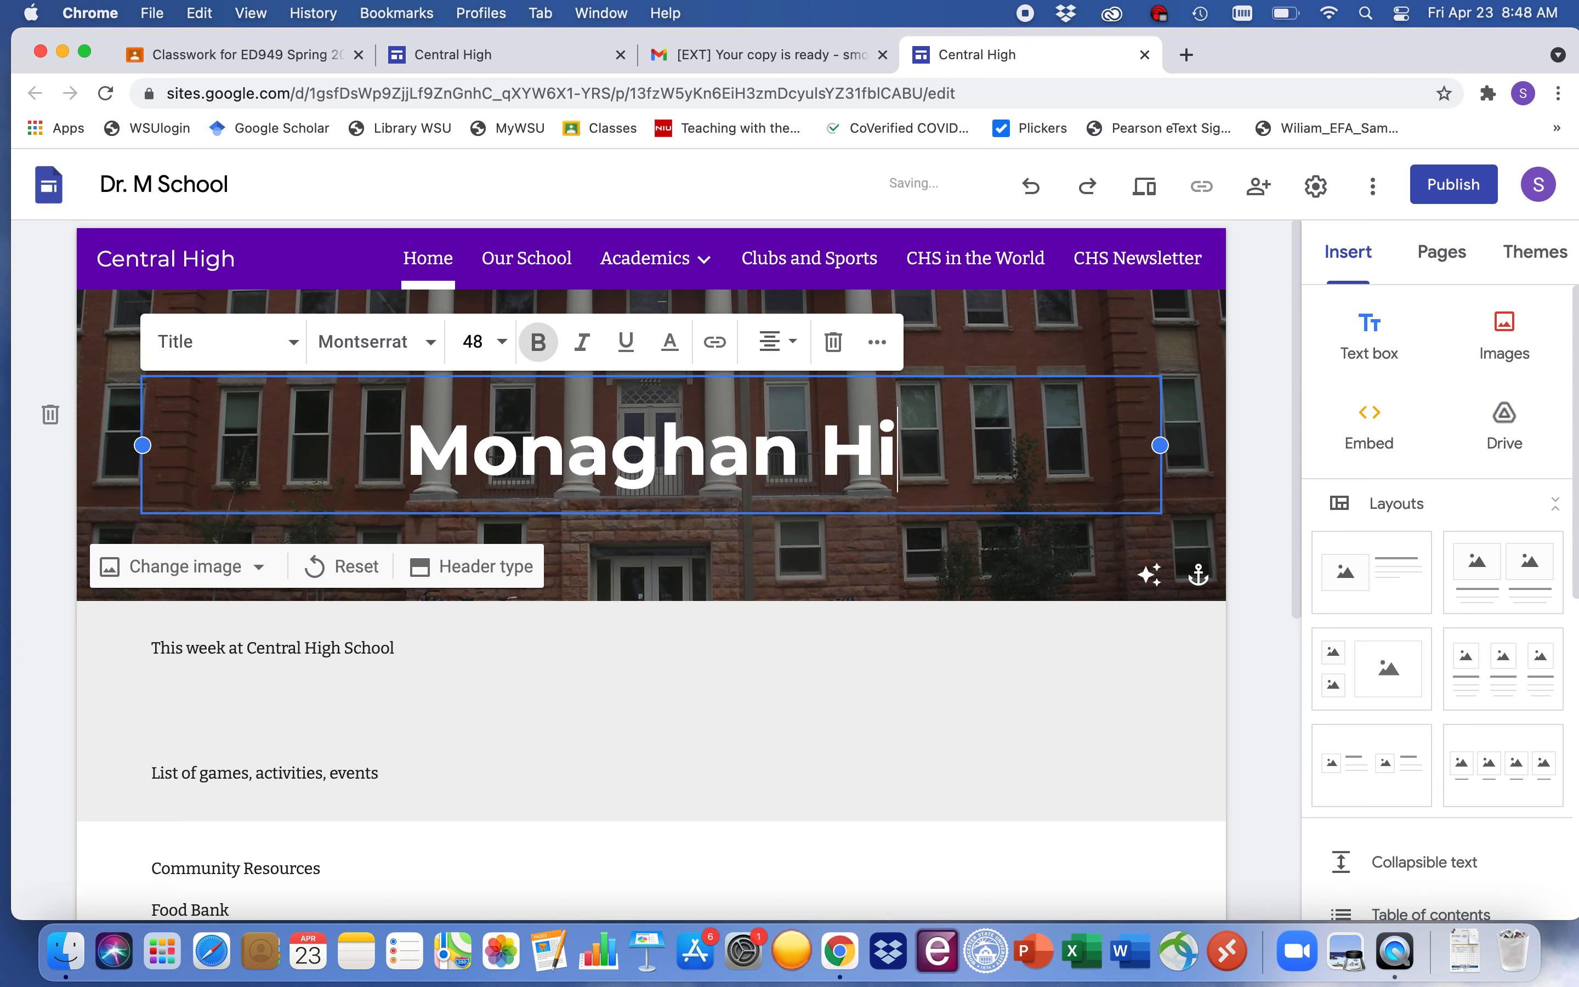
key(BackSpace)
key(BackSpace)
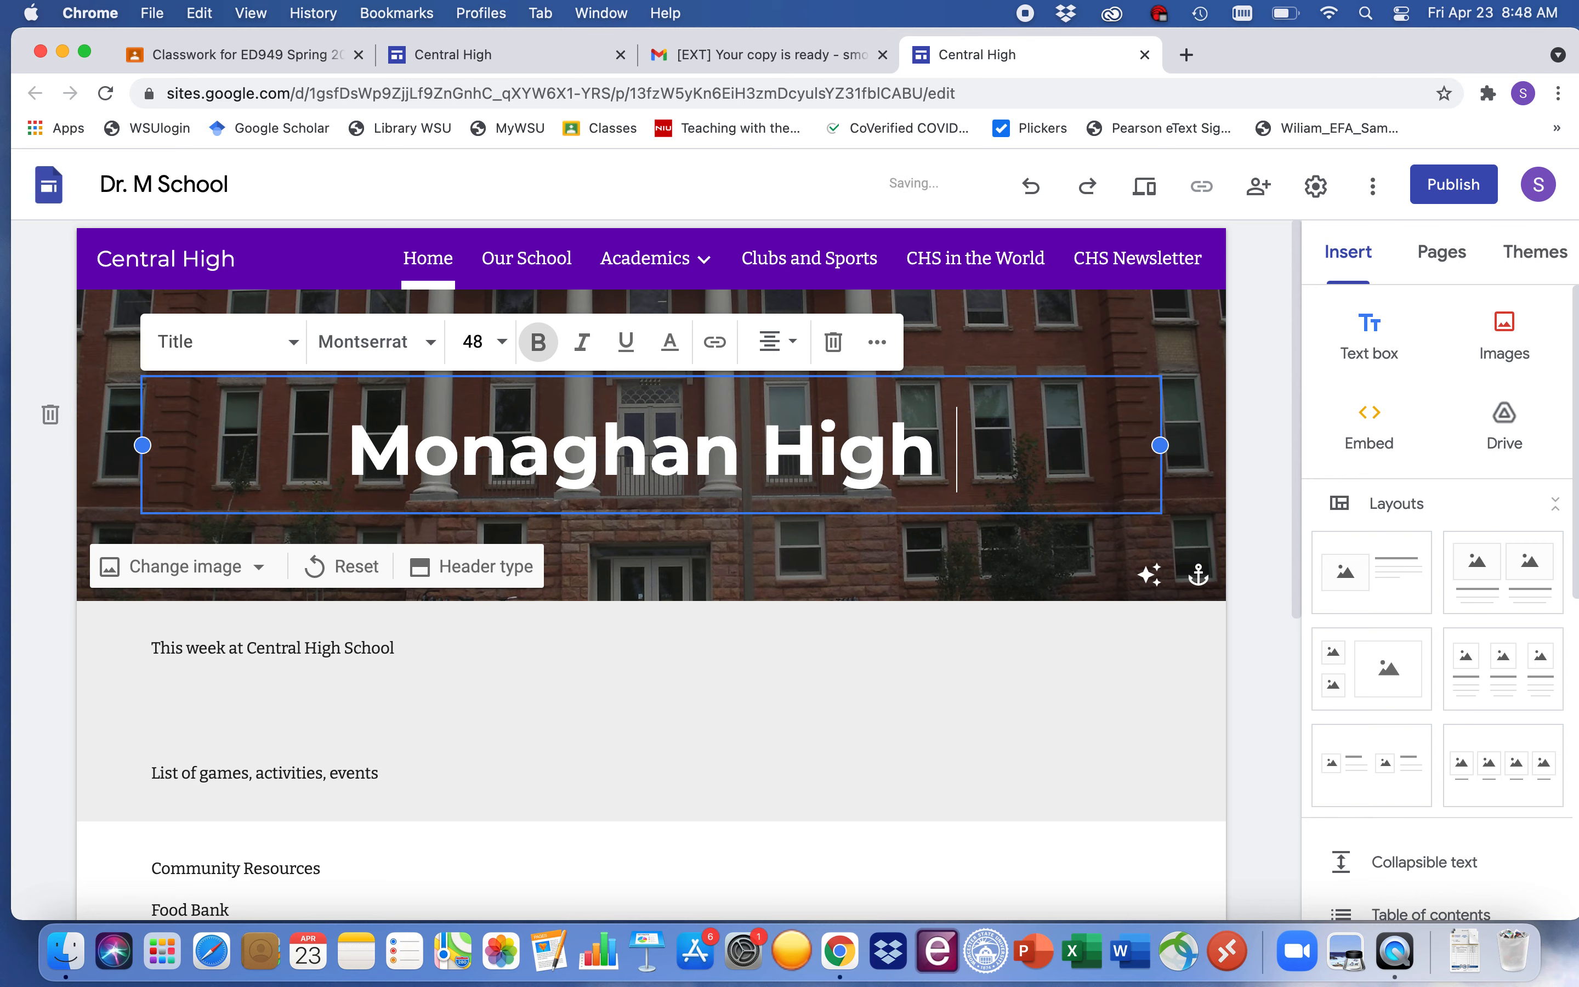
text(School;)
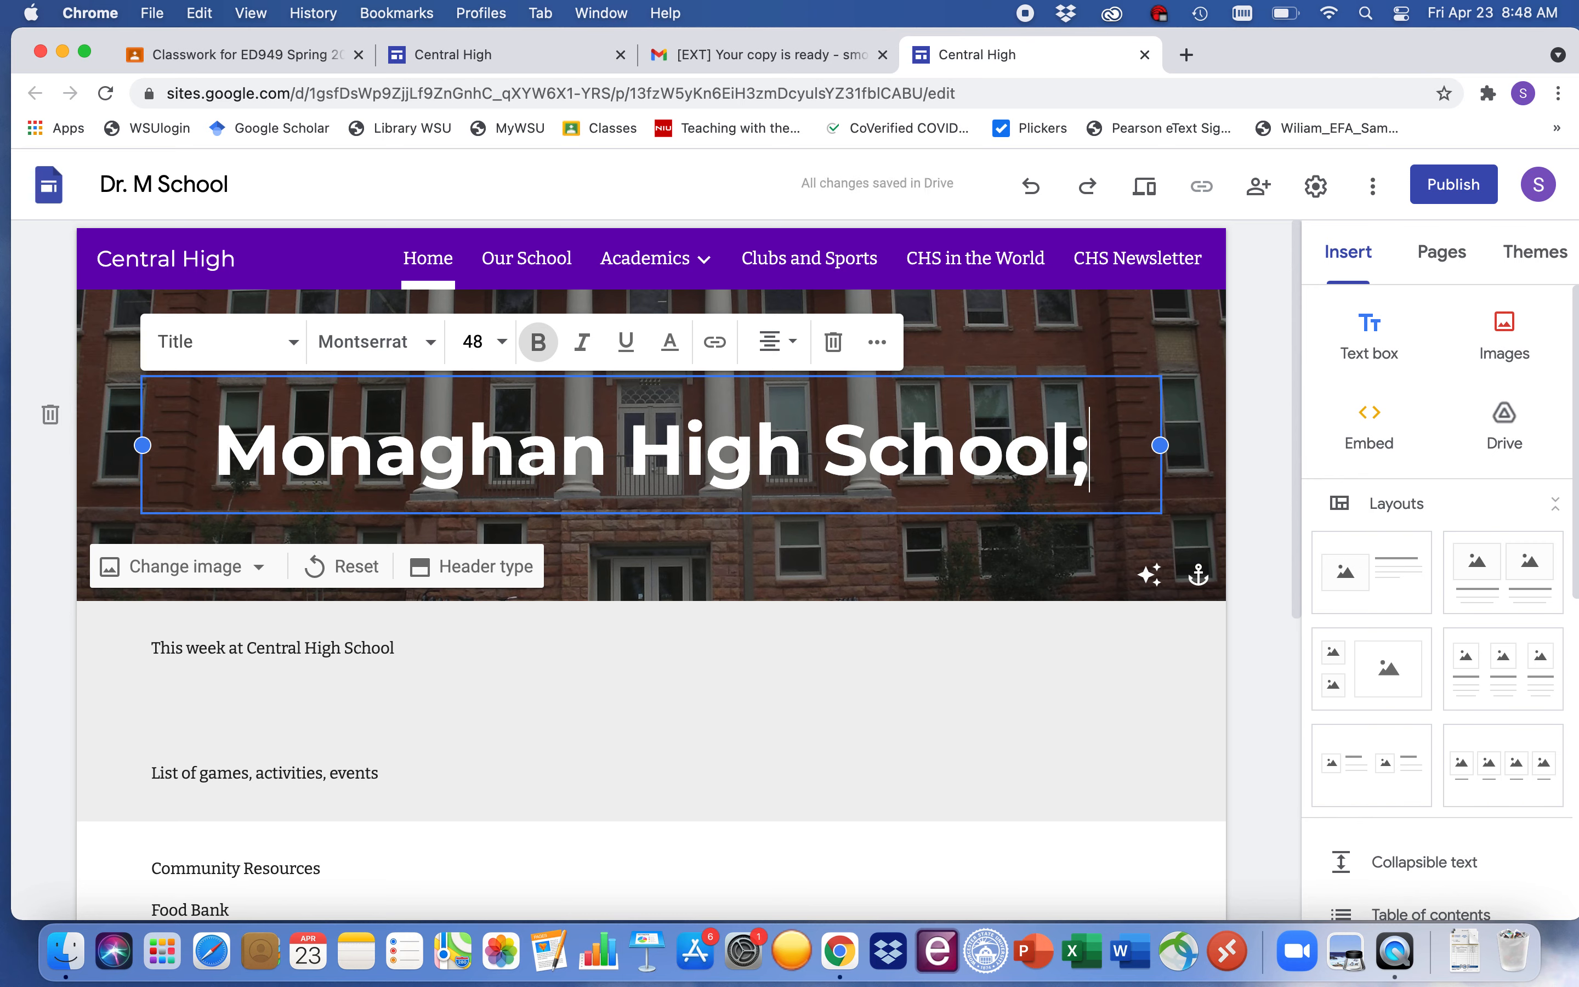
key(BackSpace)
click(634, 648)
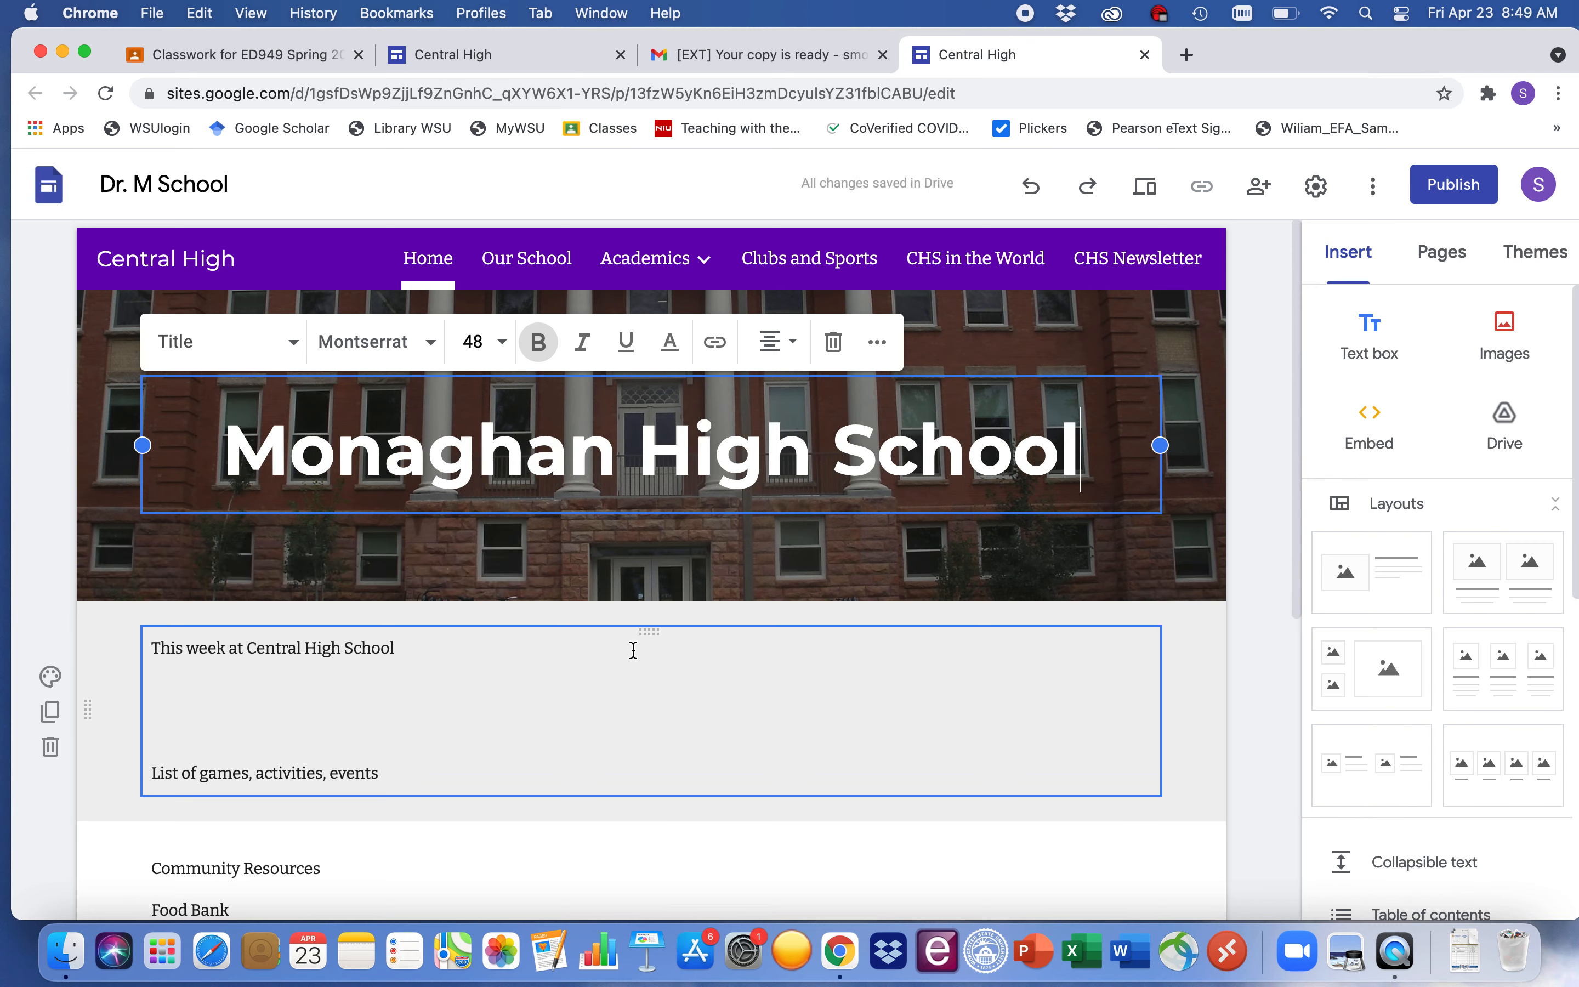
- Delete the Community Resources text box from the Home page
scroll(632, 650, down, 2)
scroll(634, 651, down, 1)
click(380, 500)
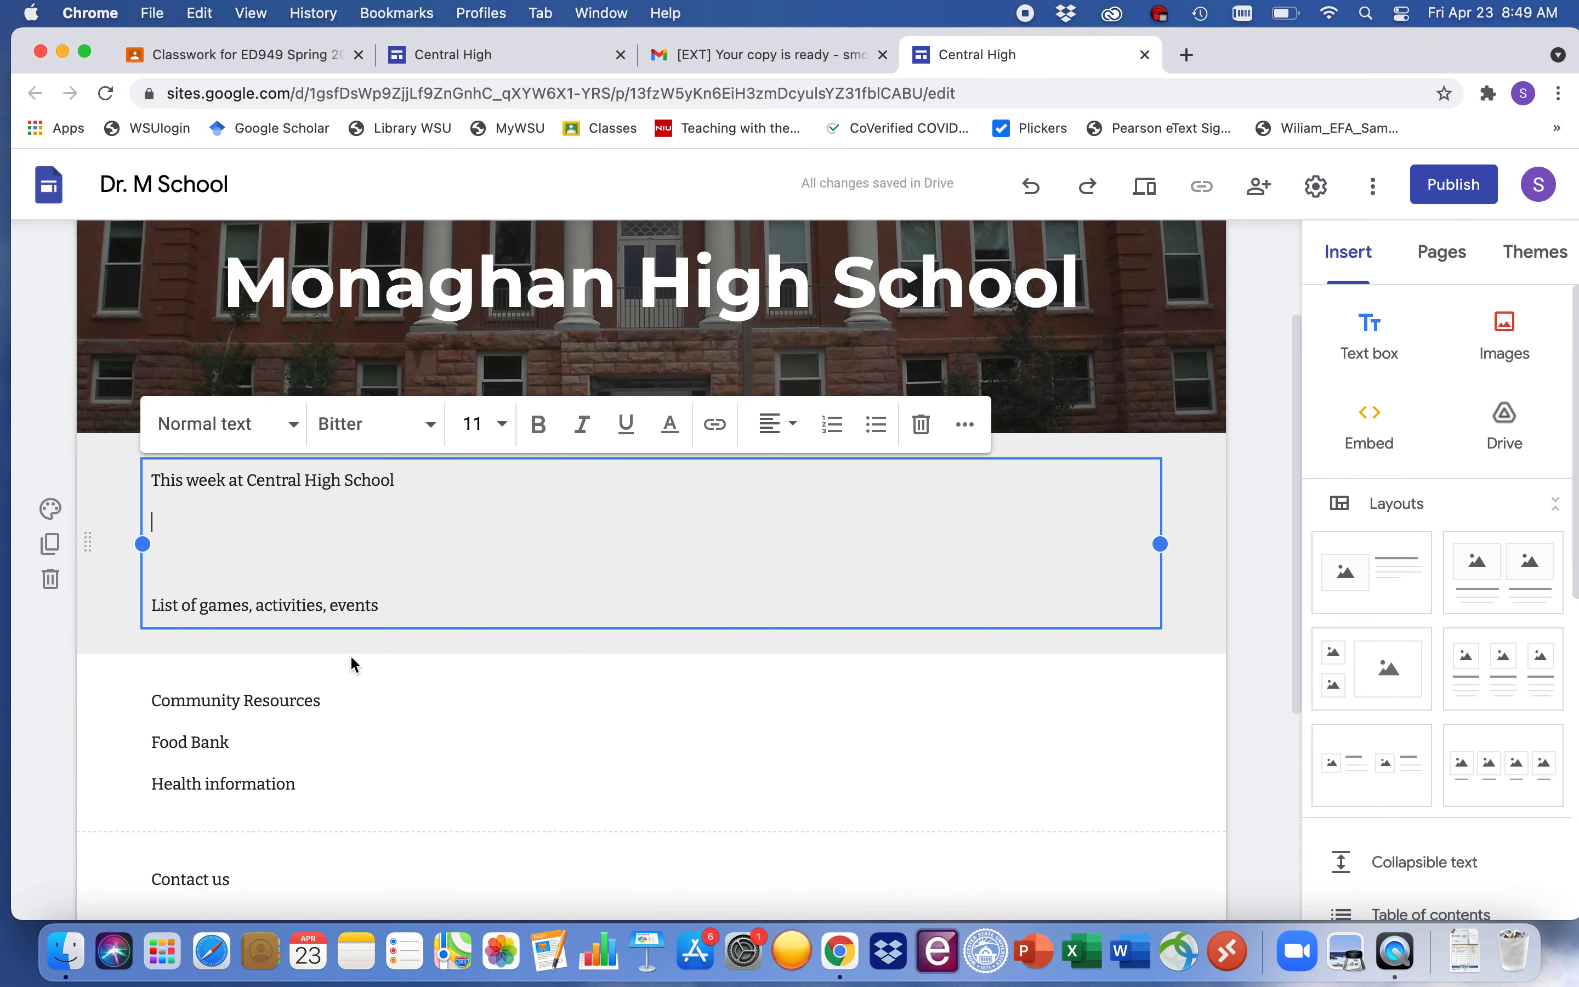
click(364, 709)
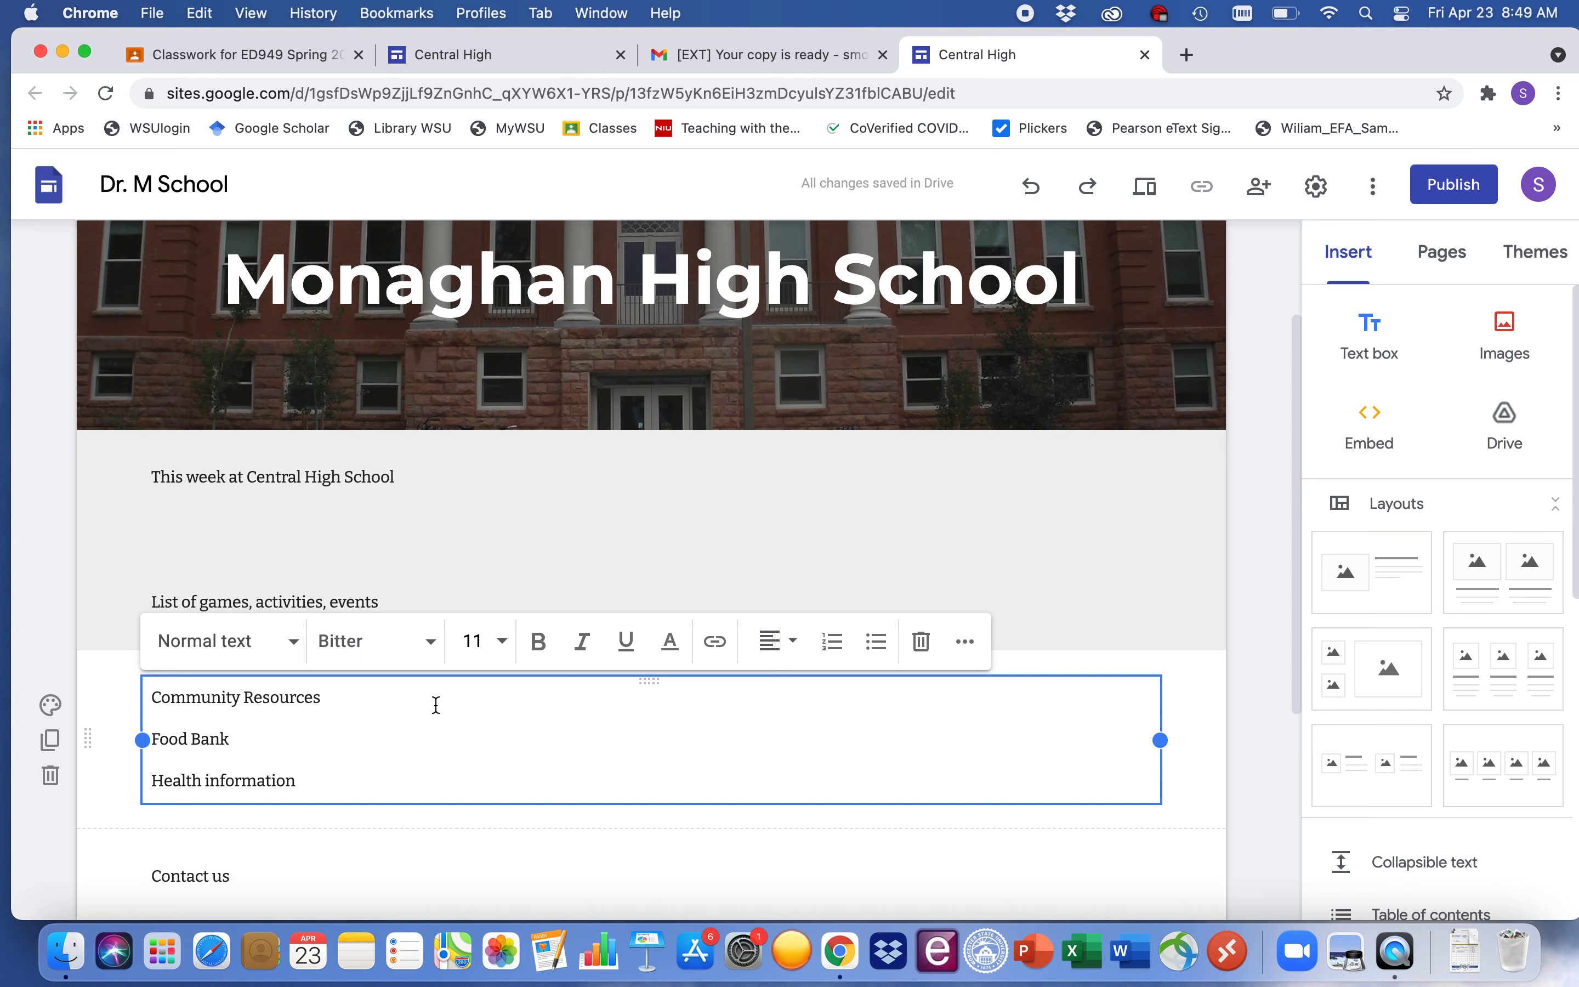
scroll(436, 705, down, 3)
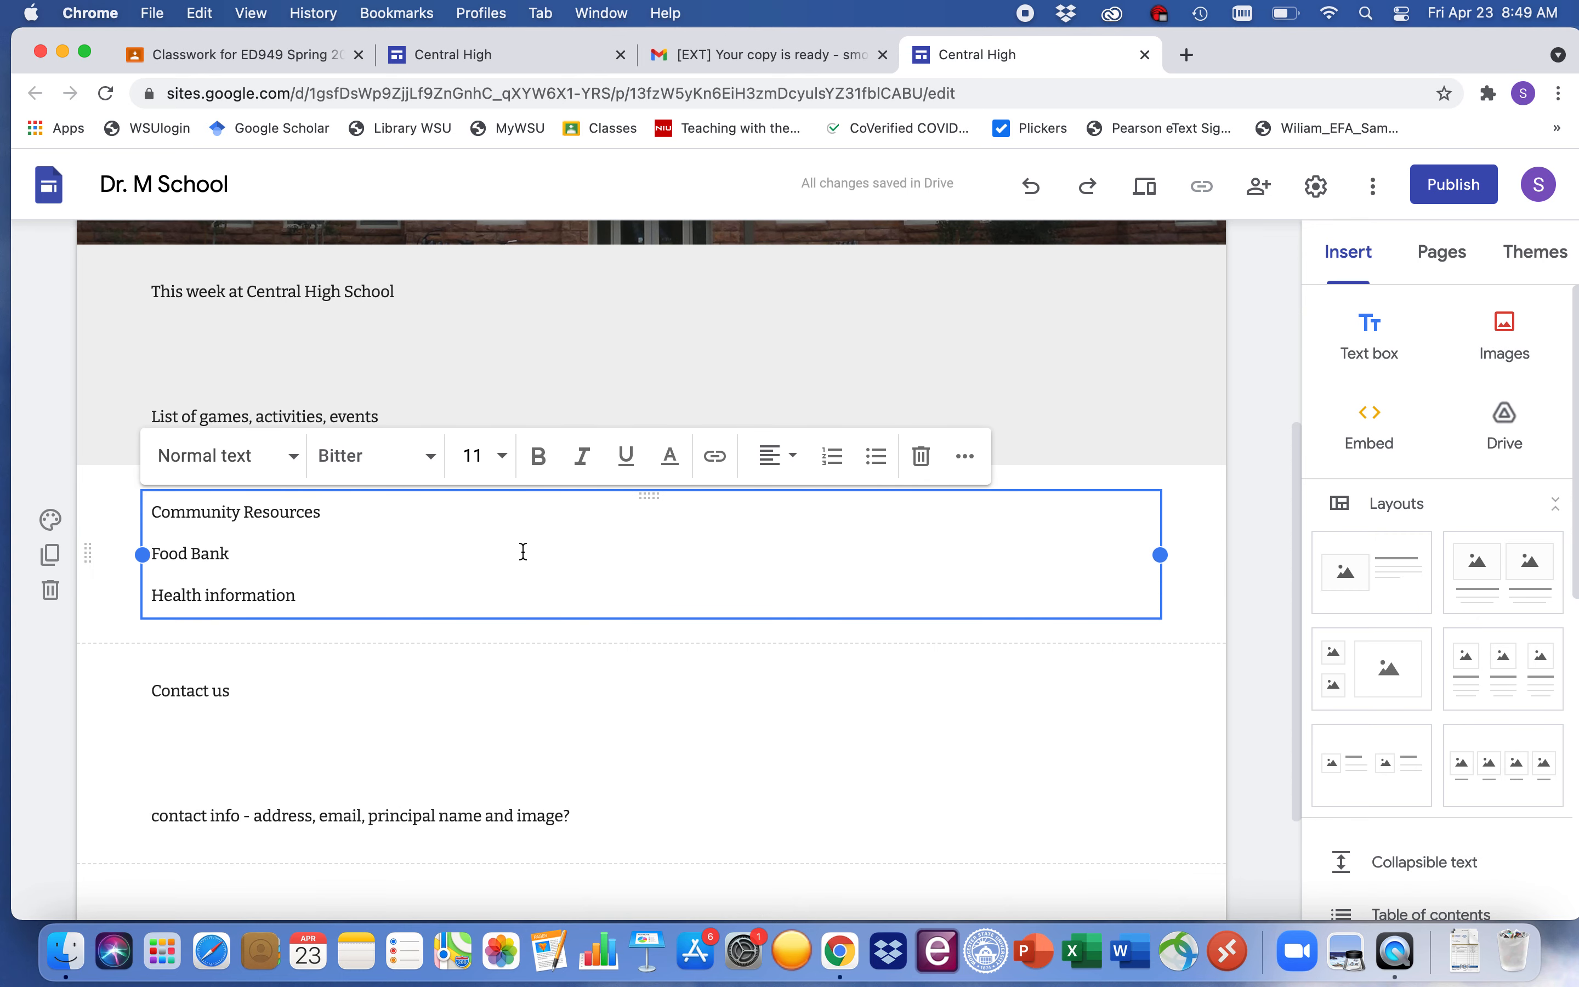
click(921, 459)
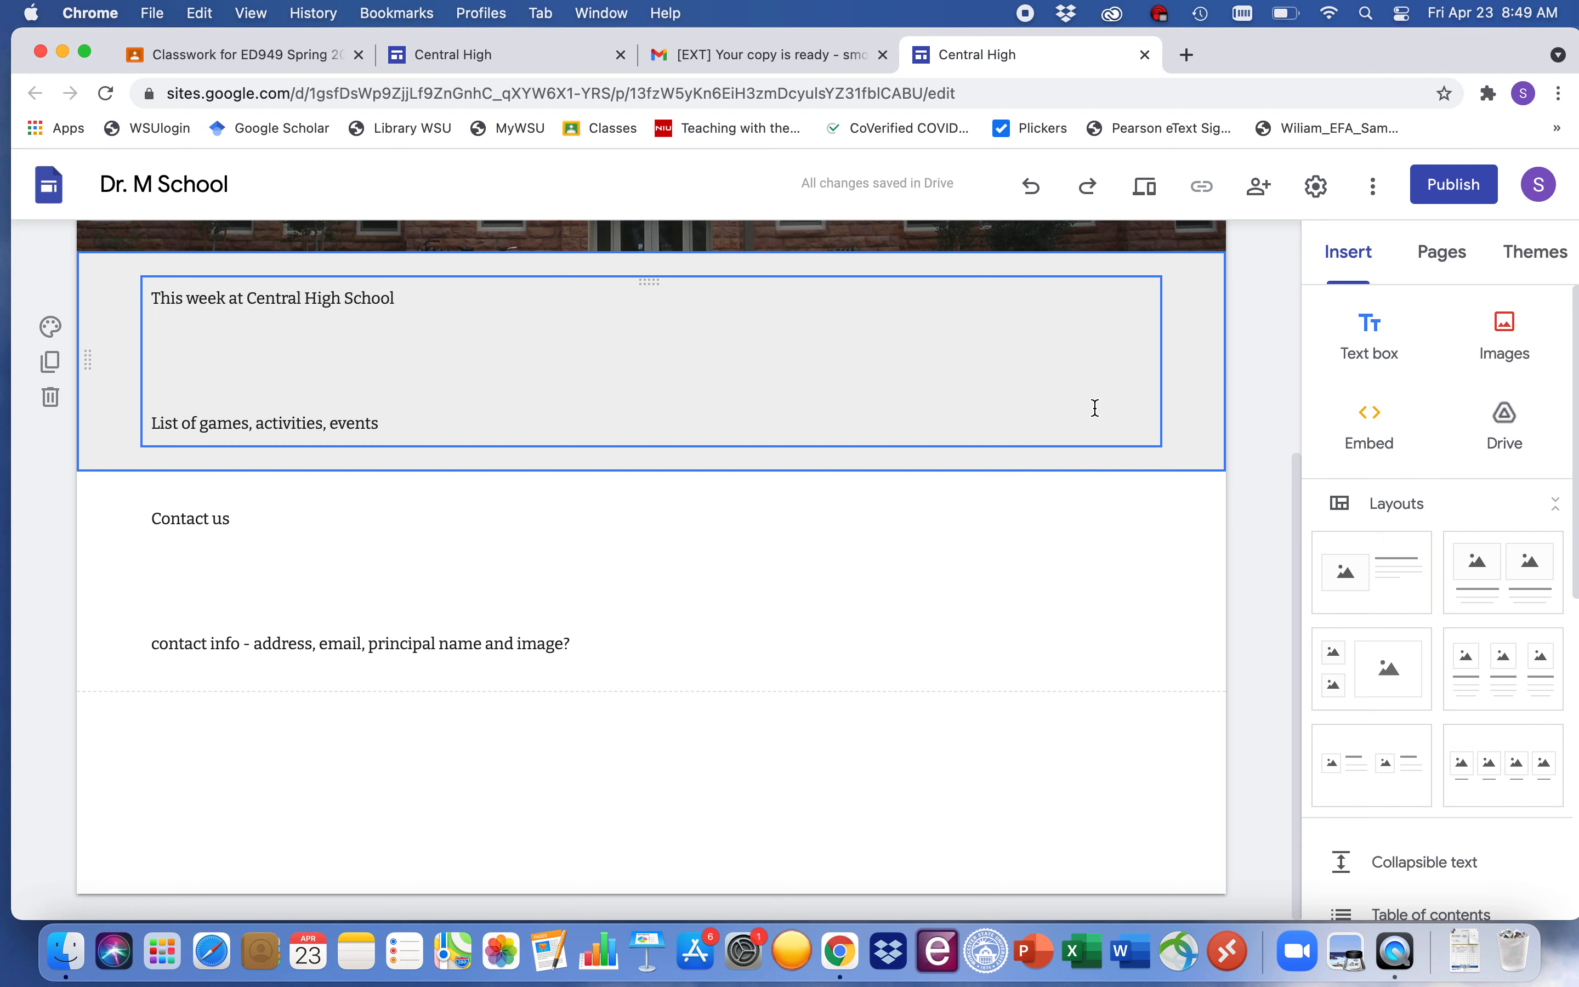
- Look through the Our School, Academics, Clubs and Sports, CHS in the World and CHS Newsletter pages, and return to Home
scroll(1095, 408, up, 5)
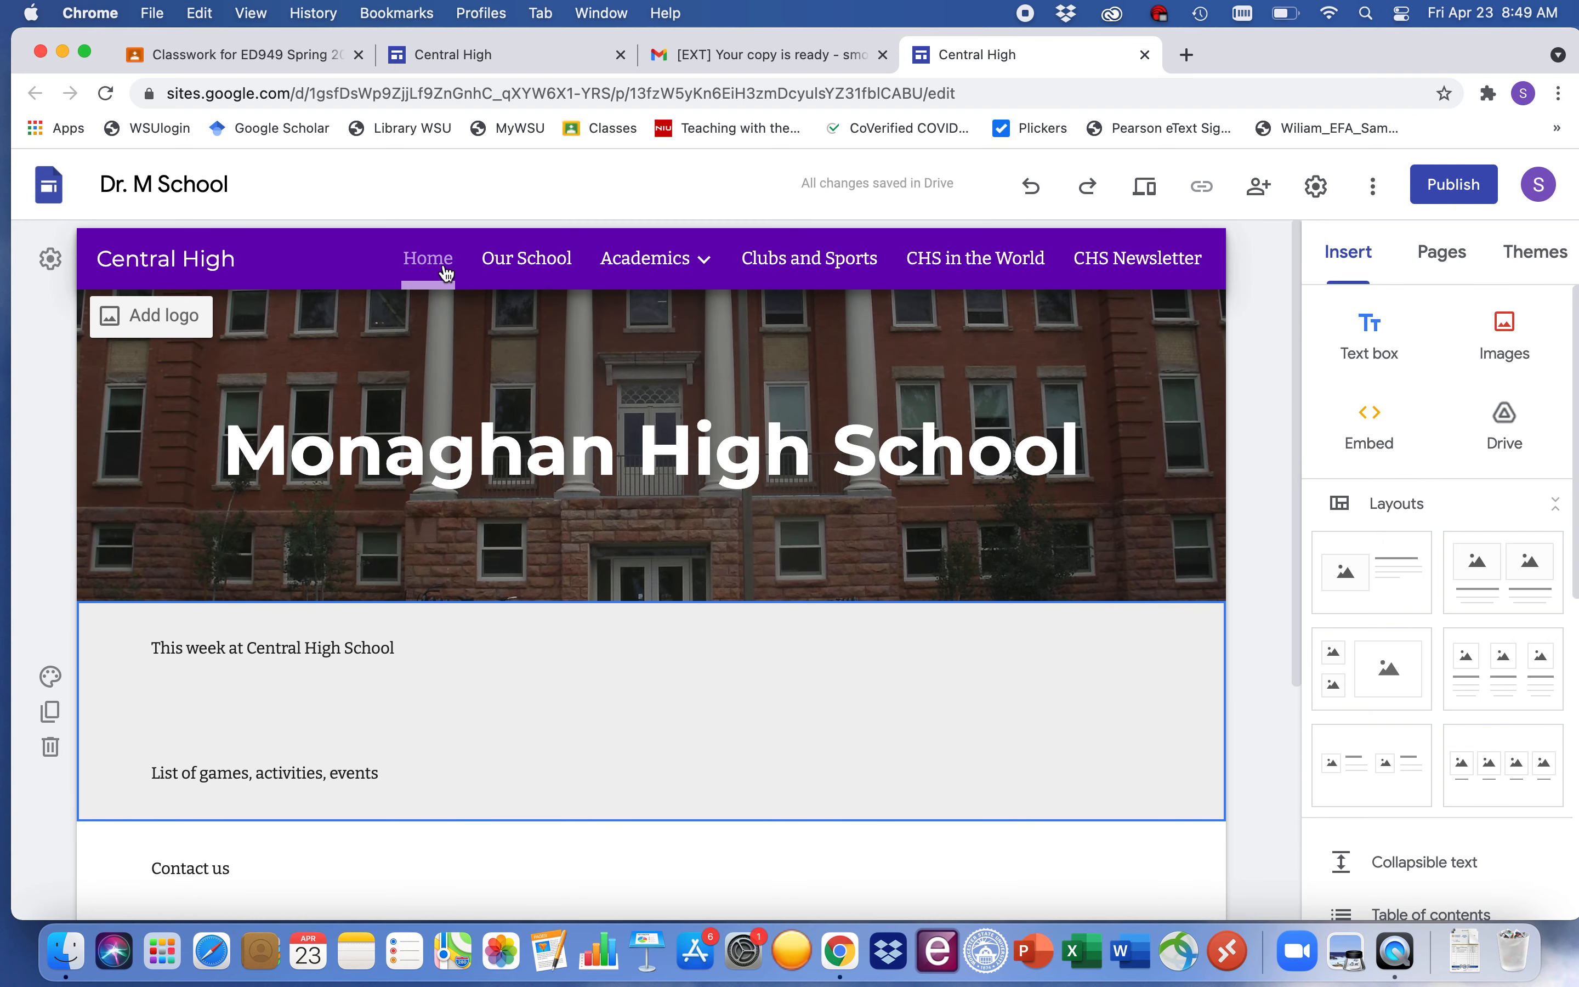
click(525, 258)
mouse_move(623, 270)
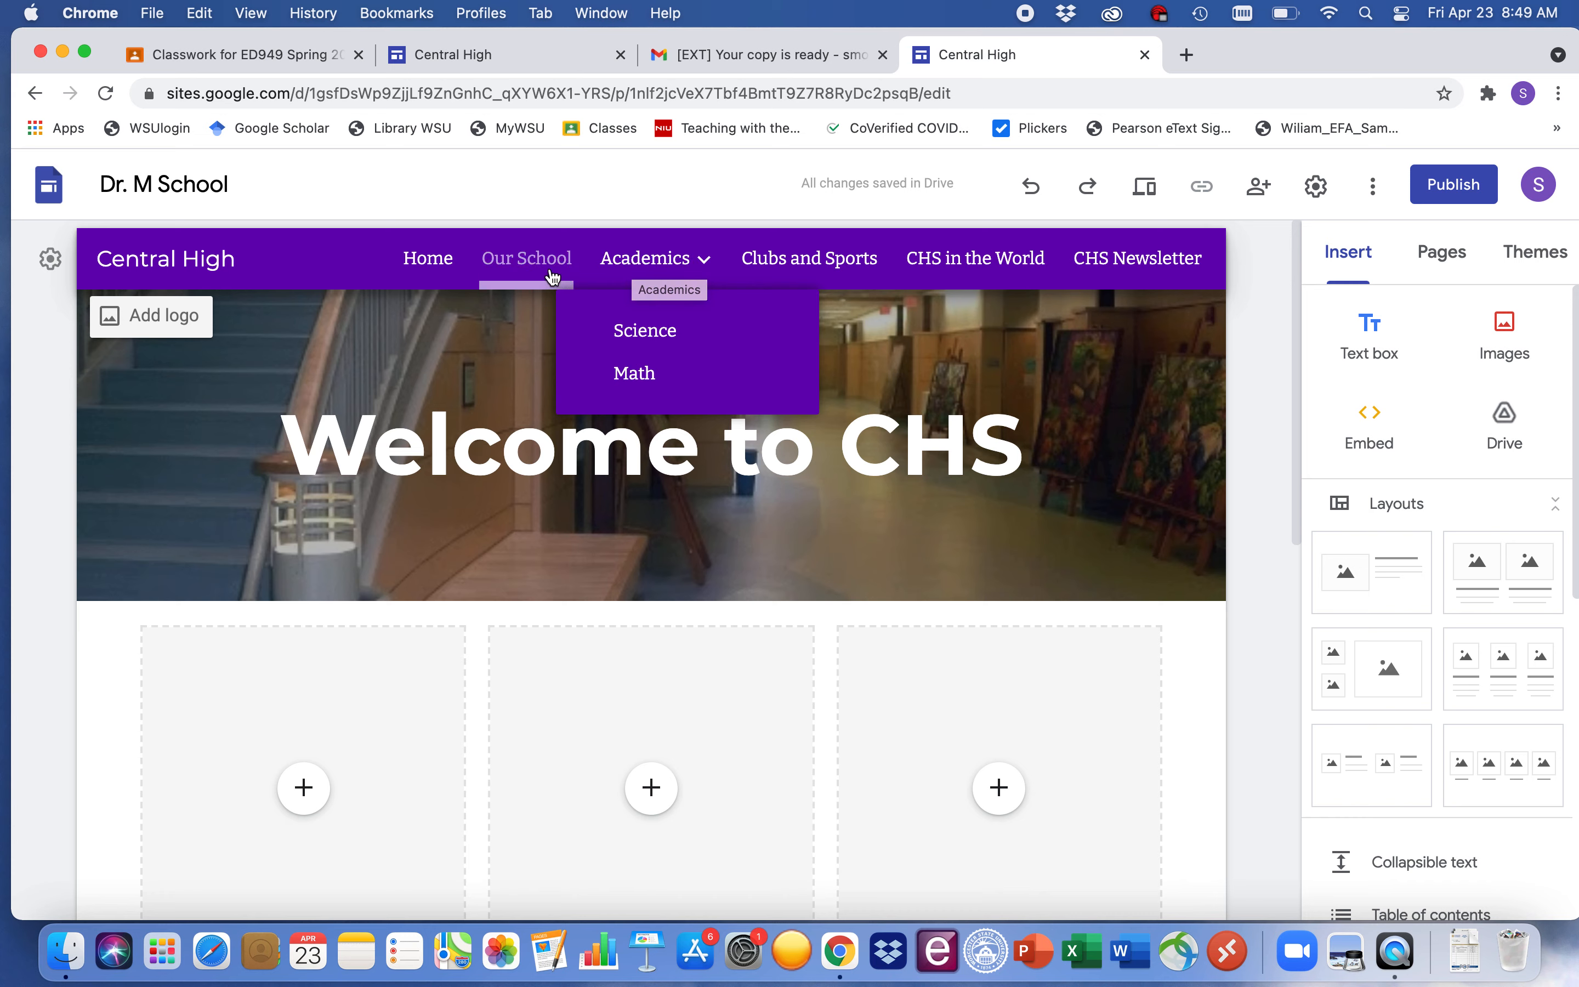
click(655, 278)
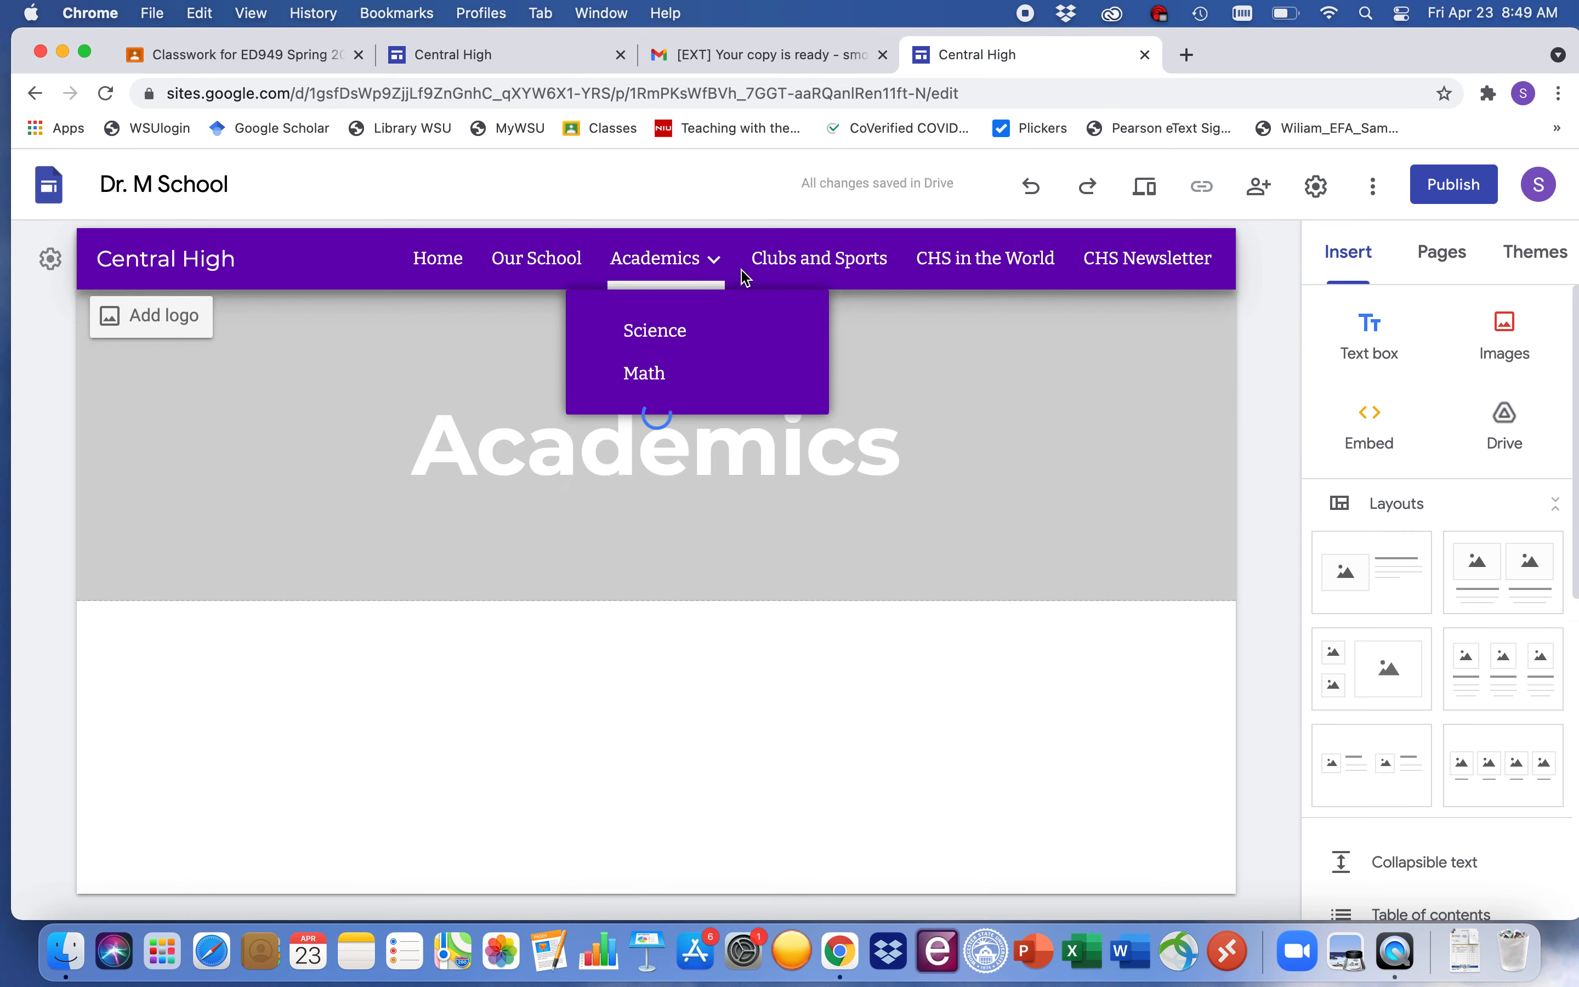
click(799, 264)
click(940, 260)
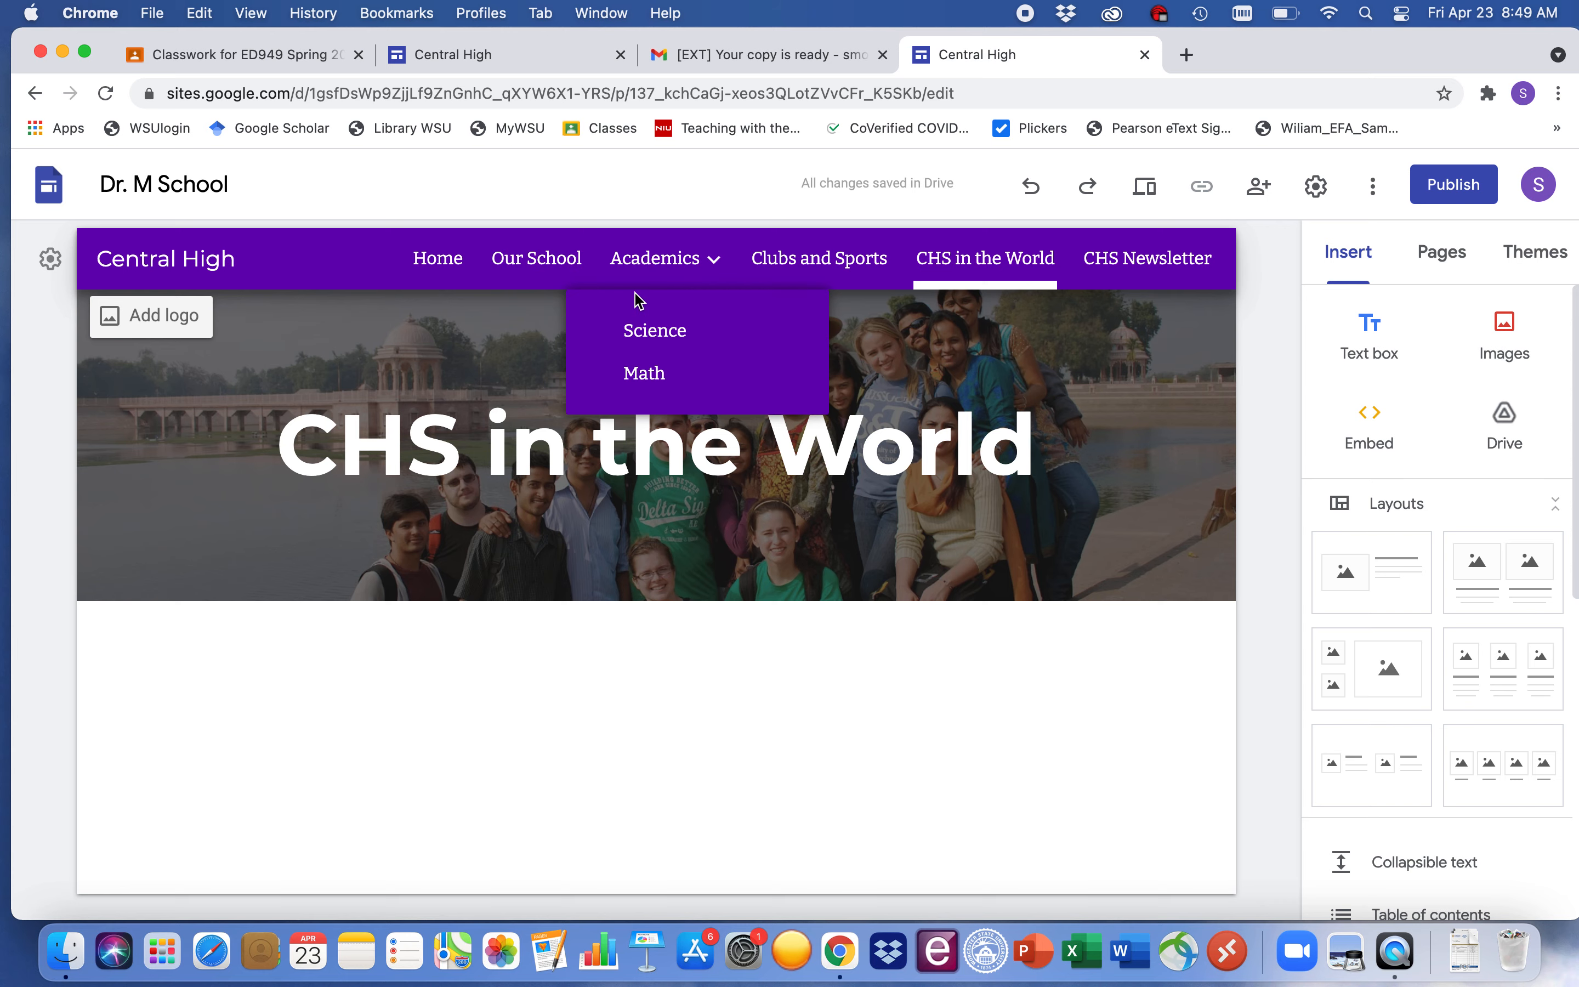
mouse_move(631, 322)
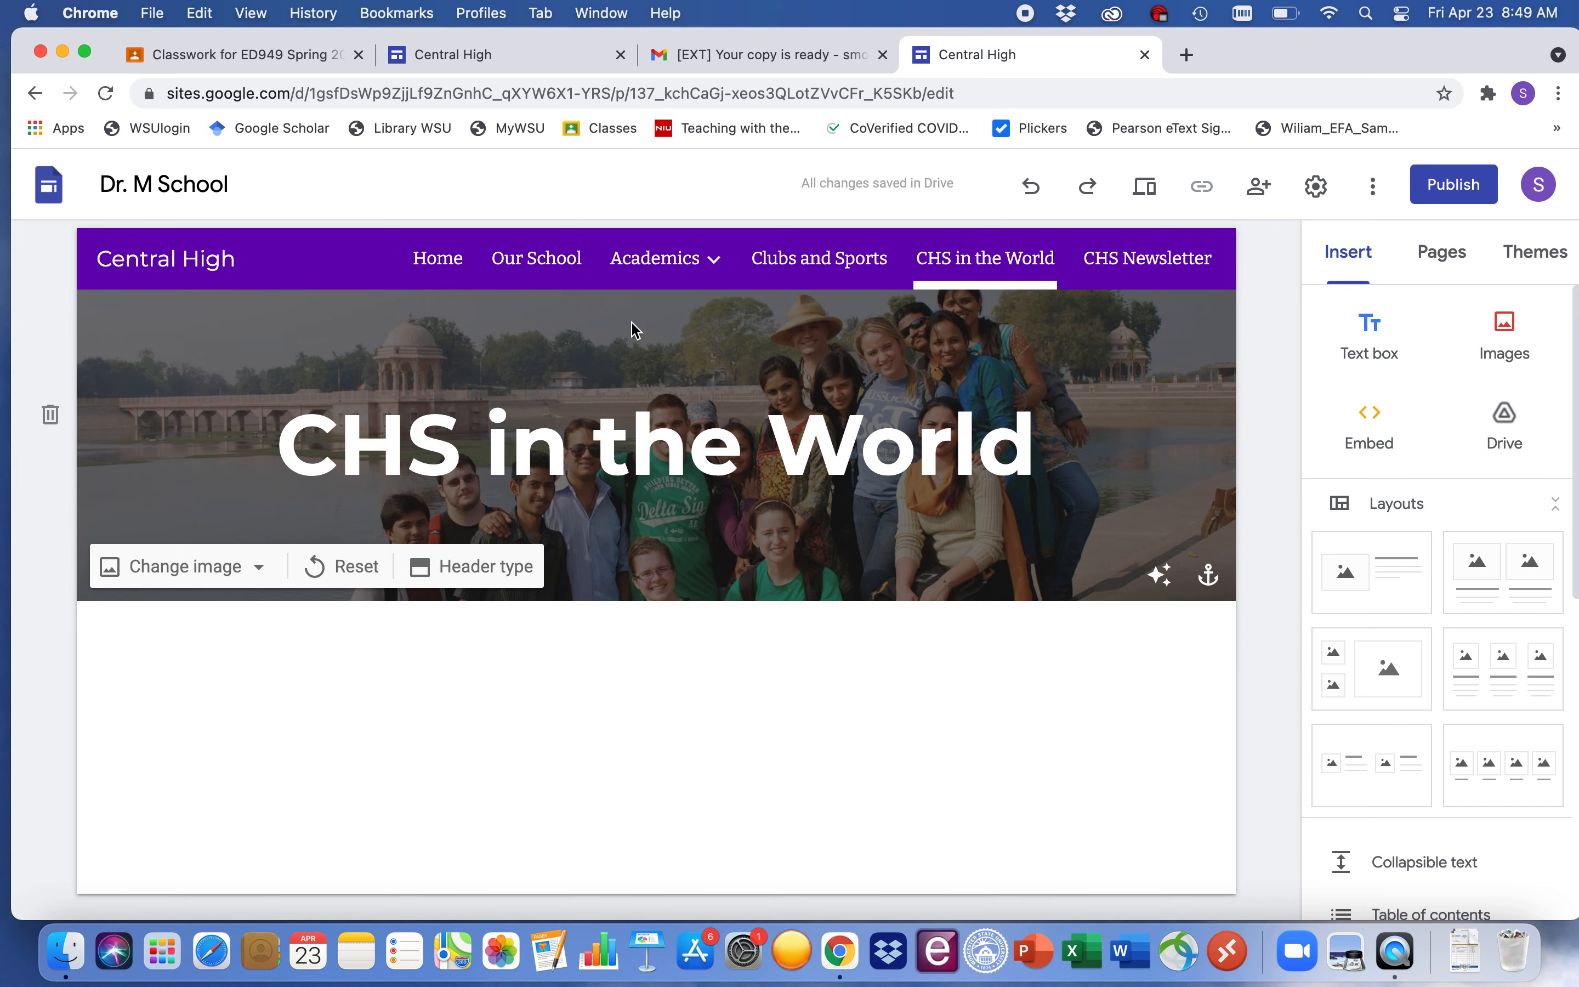
click(517, 267)
click(643, 262)
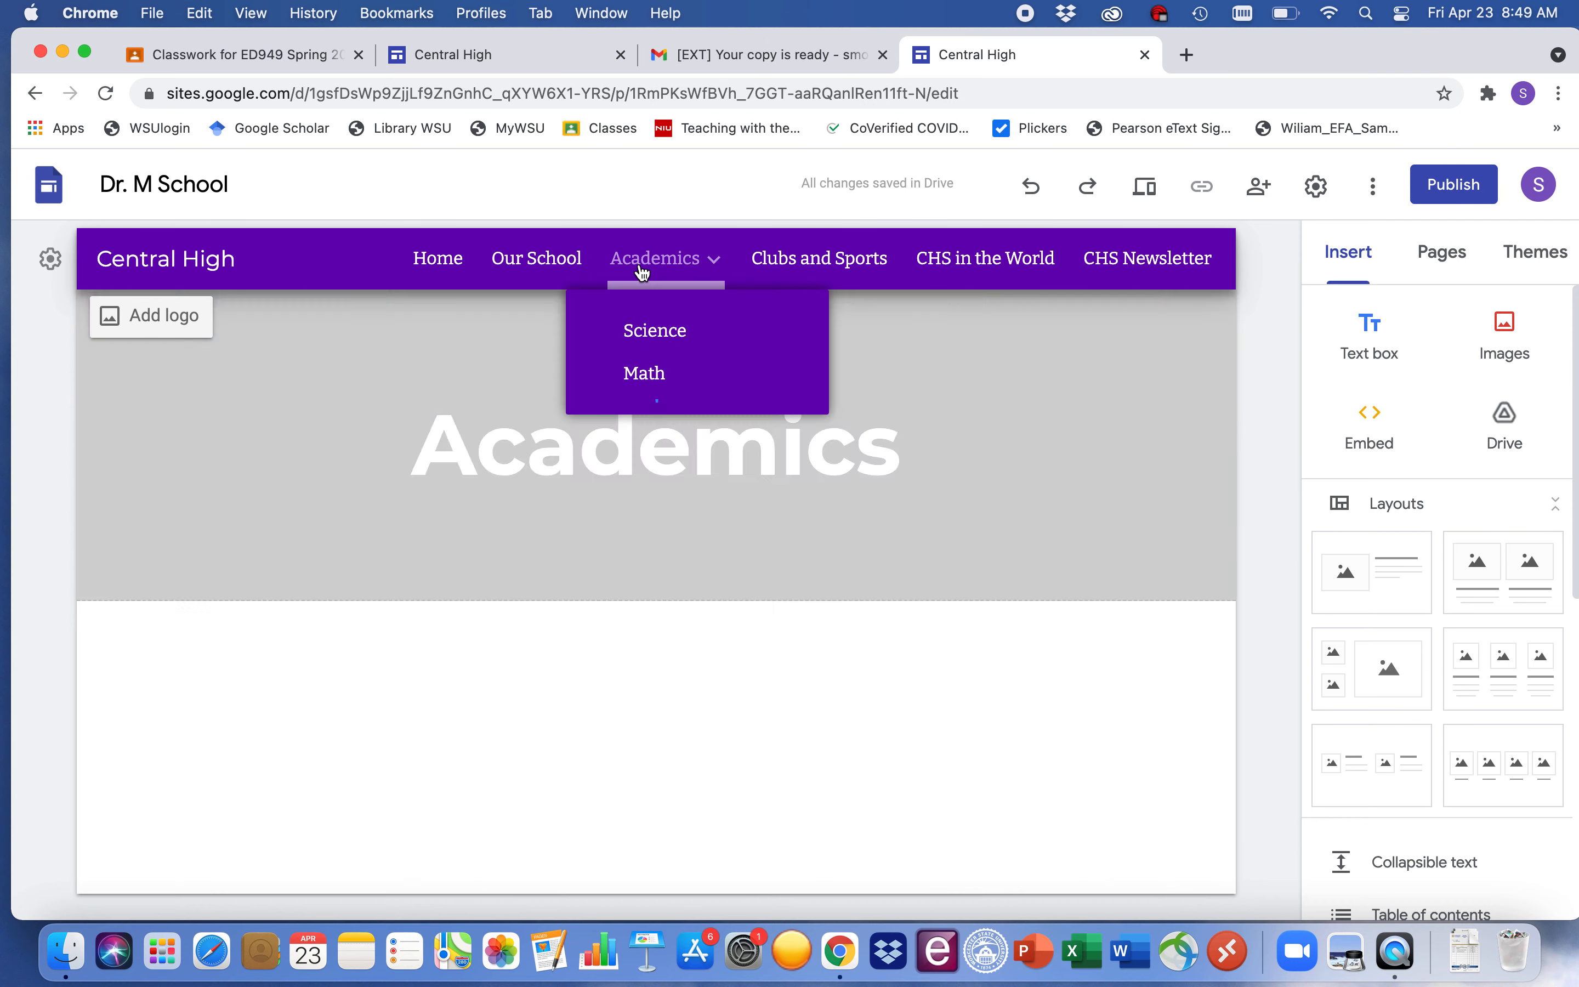
click(782, 261)
click(972, 261)
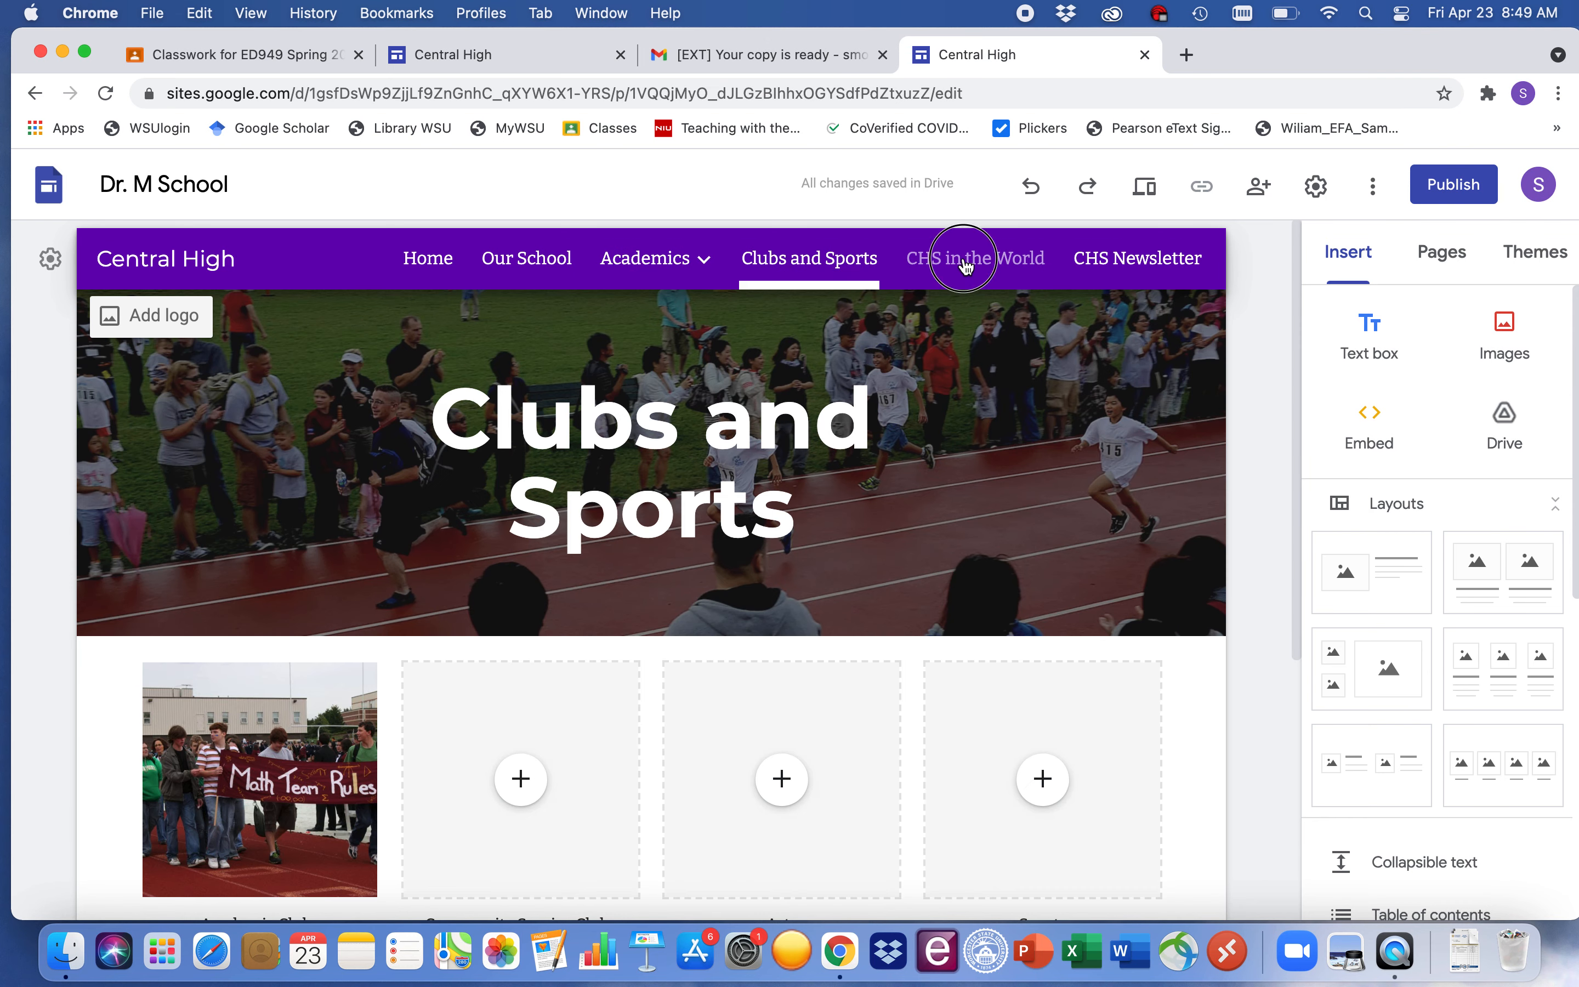
click(1121, 258)
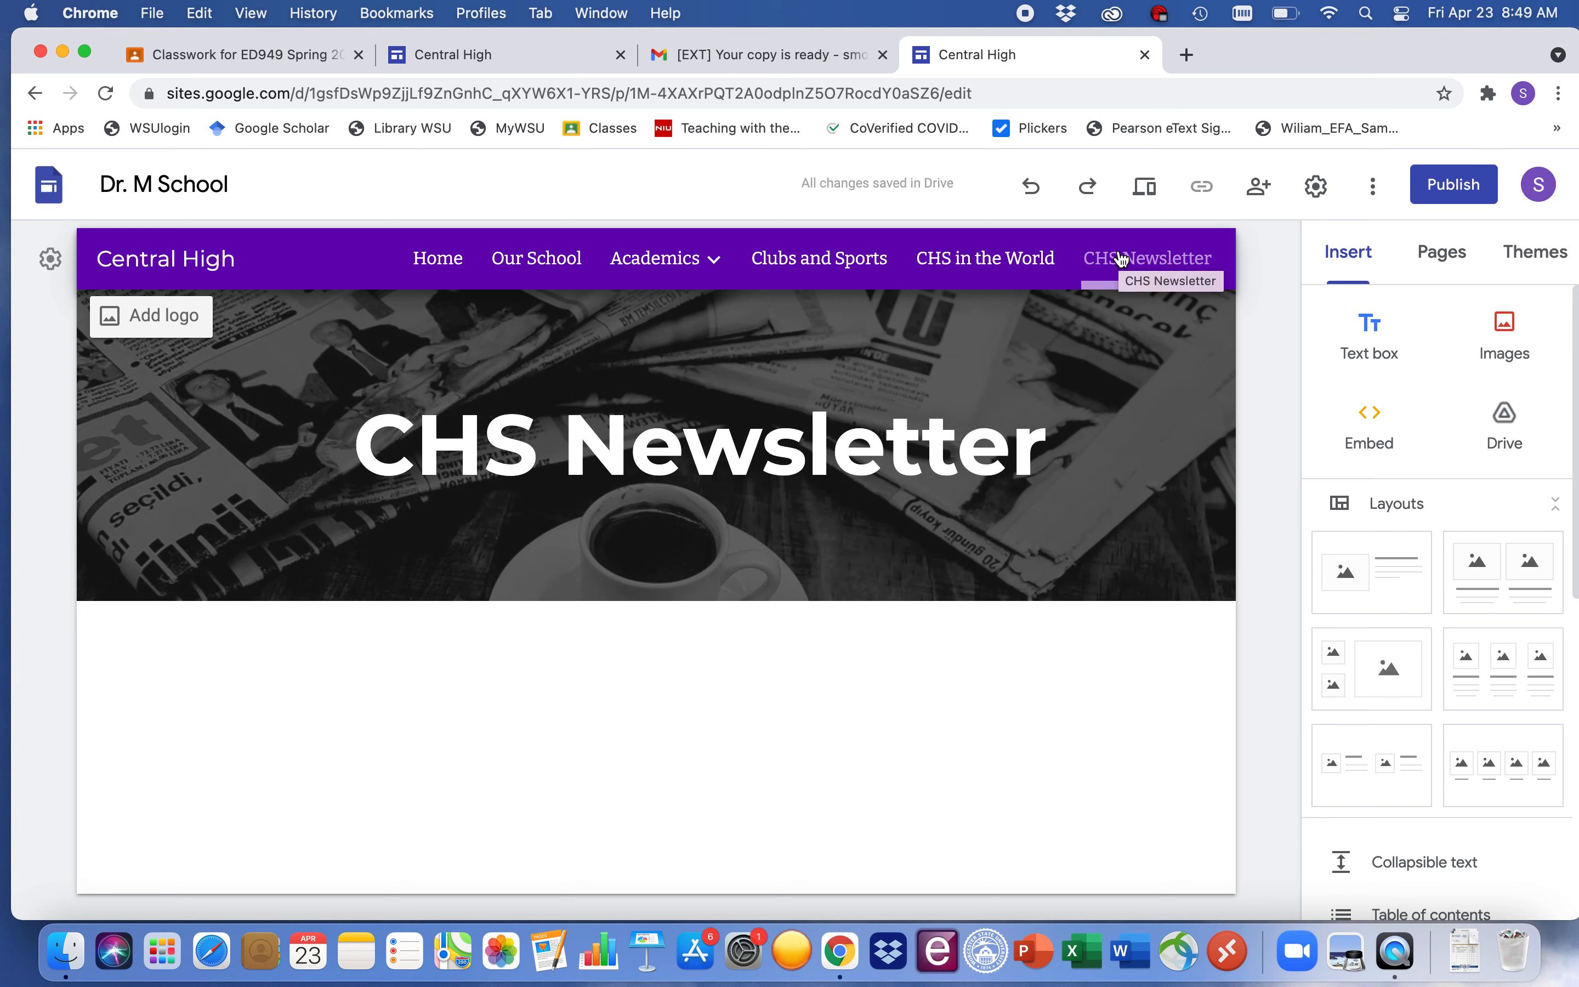
click(437, 259)
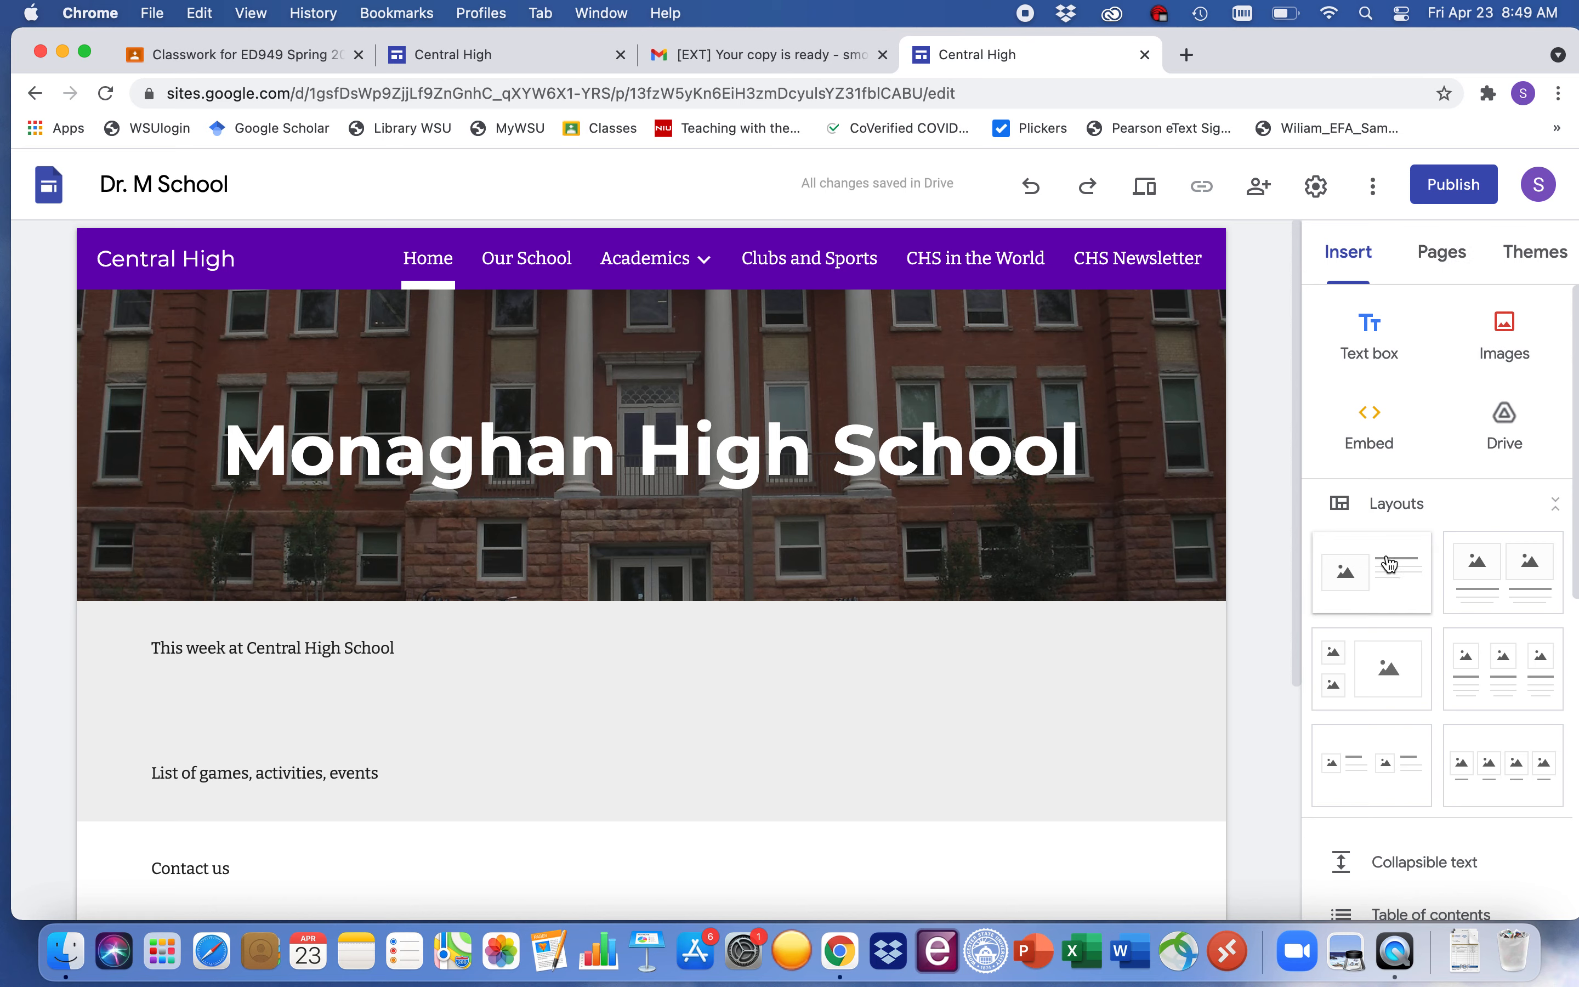
- Insert the layout with one image beside a heading and text on the Home page
scroll(1407, 751, down, 3)
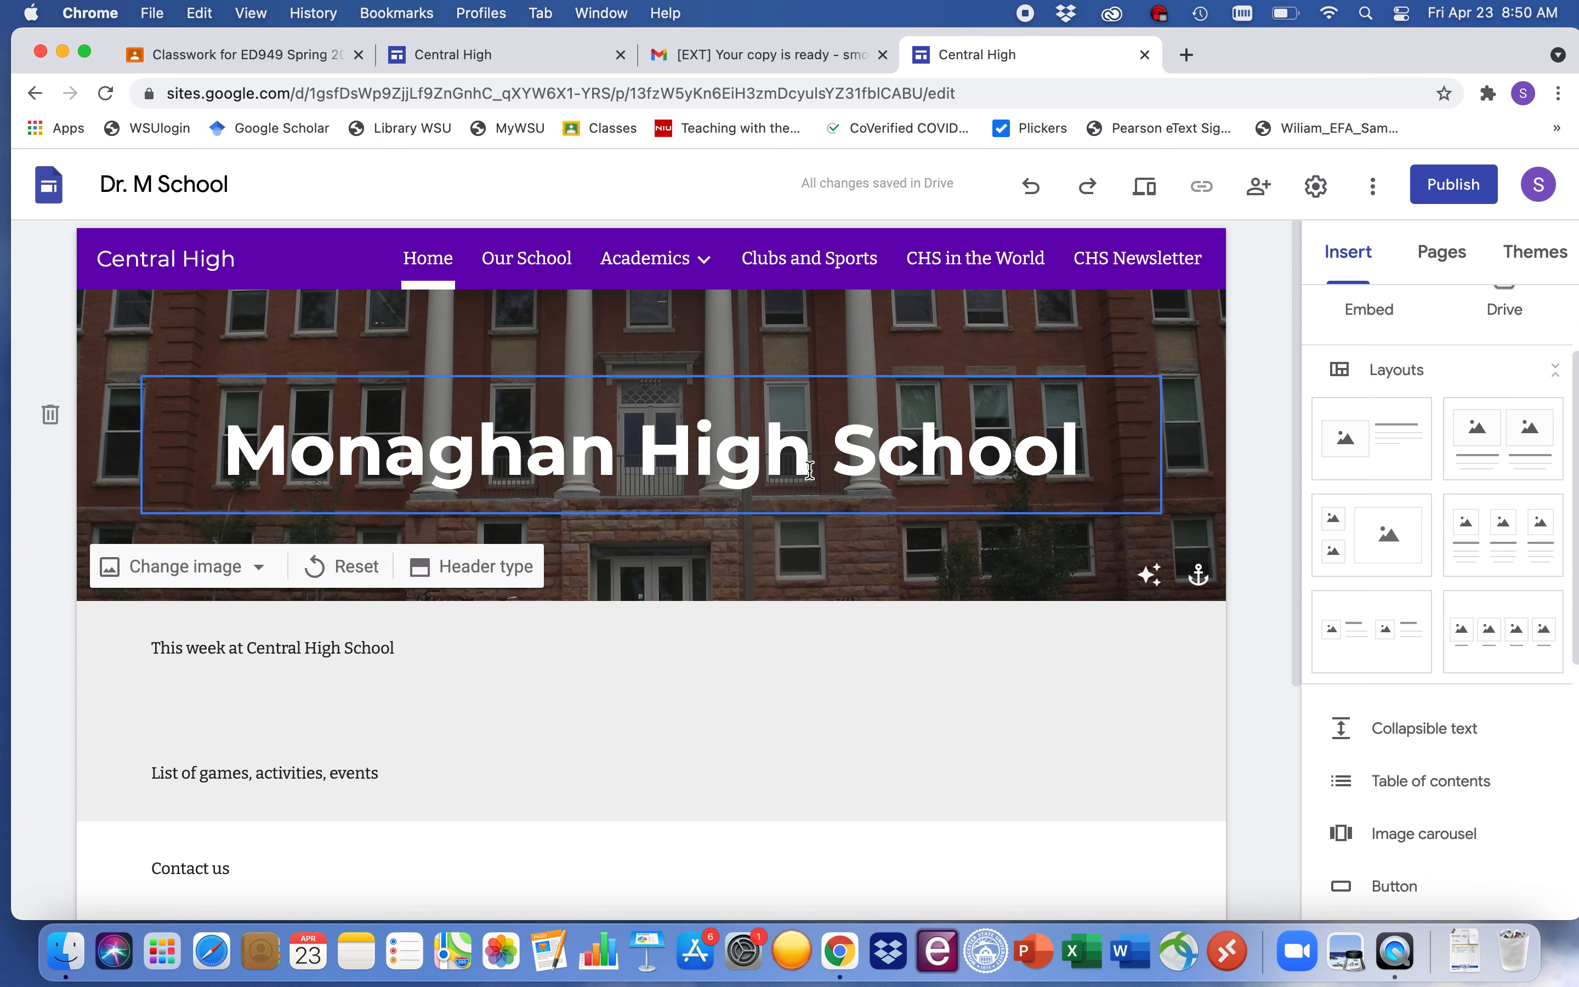
click(1381, 449)
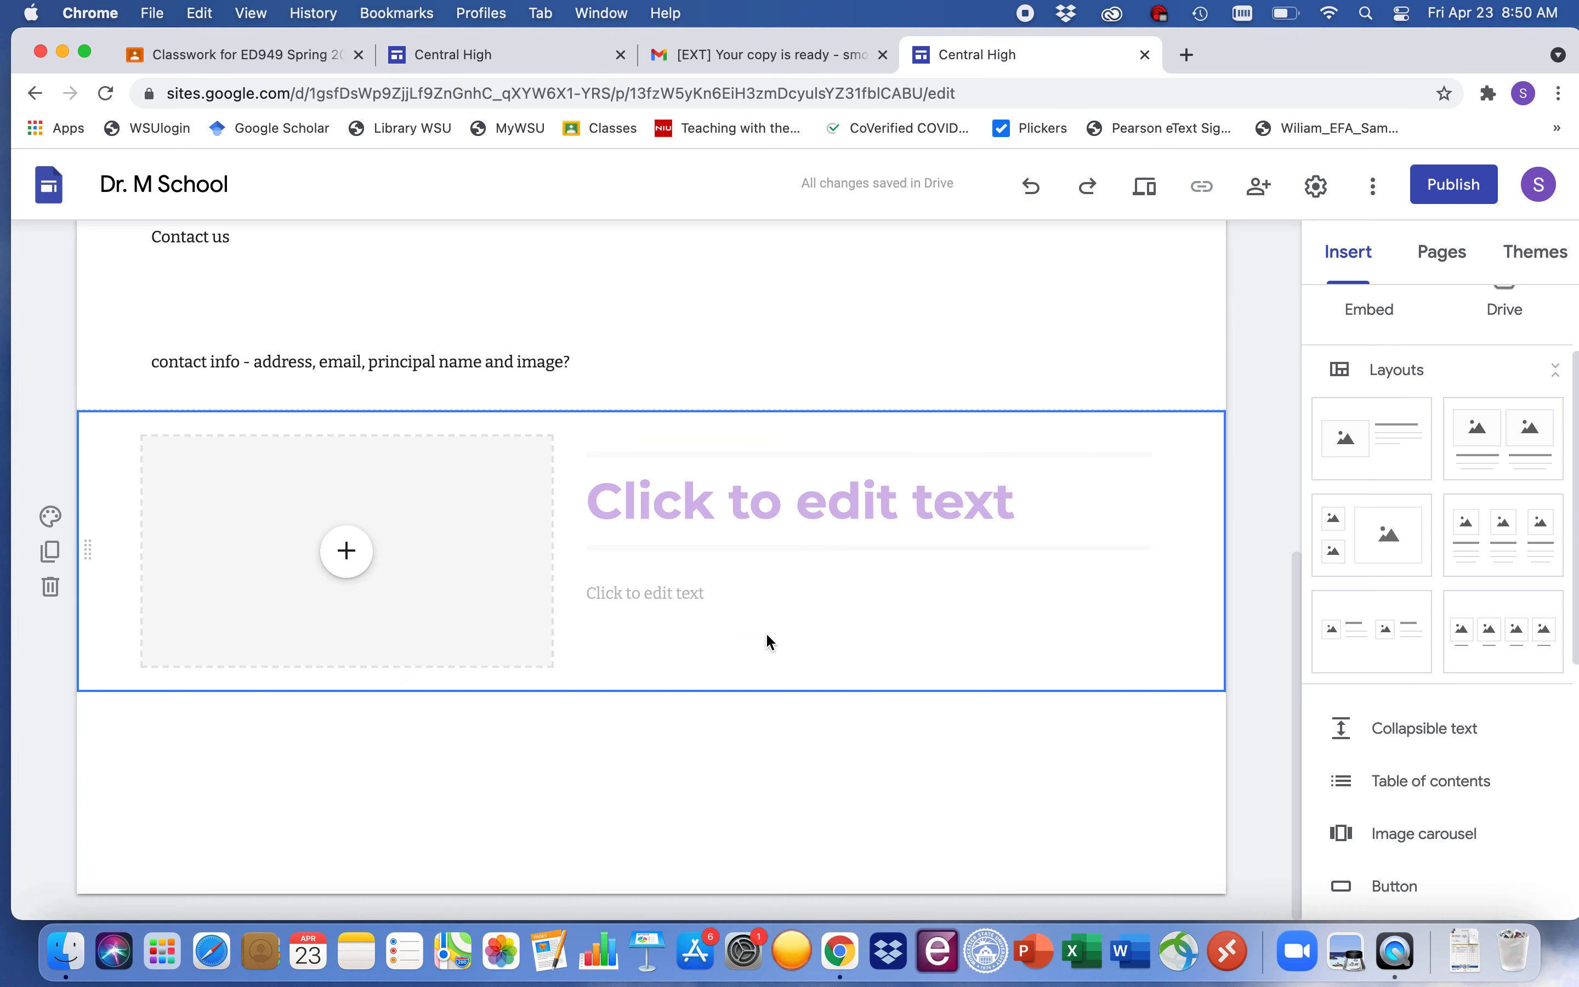
scroll(775, 636, up, 10)
scroll(768, 634, down, 7)
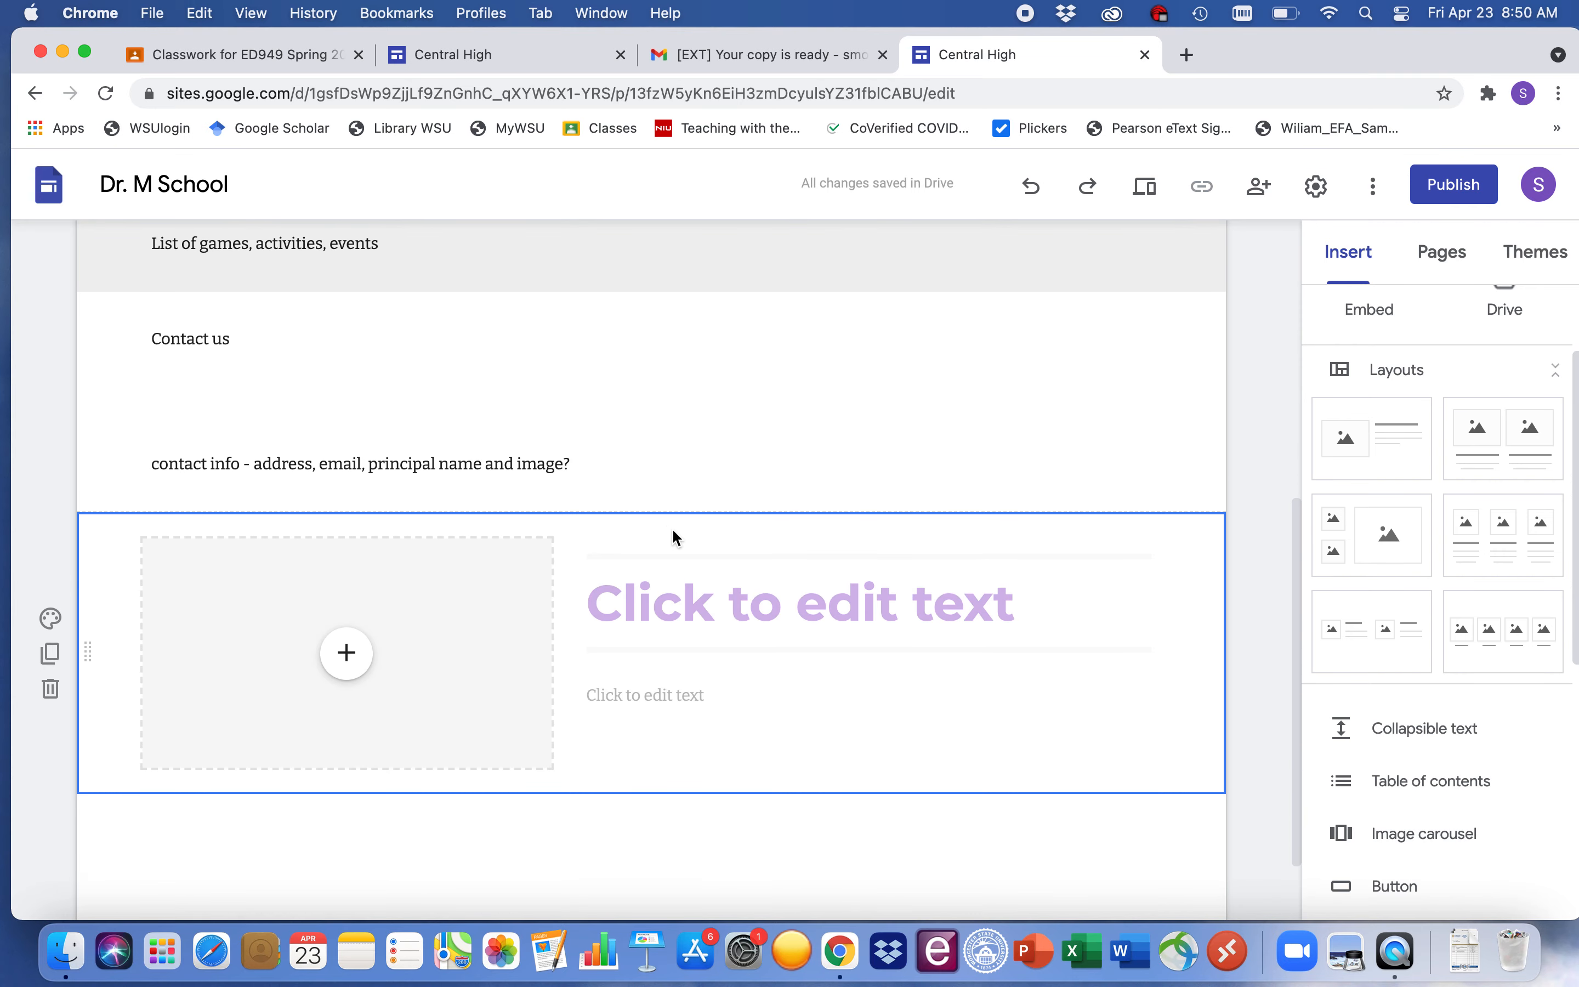
- Move the Contact us text box below the new image-and-text section, and move that section directly under the header banner
click(614, 365)
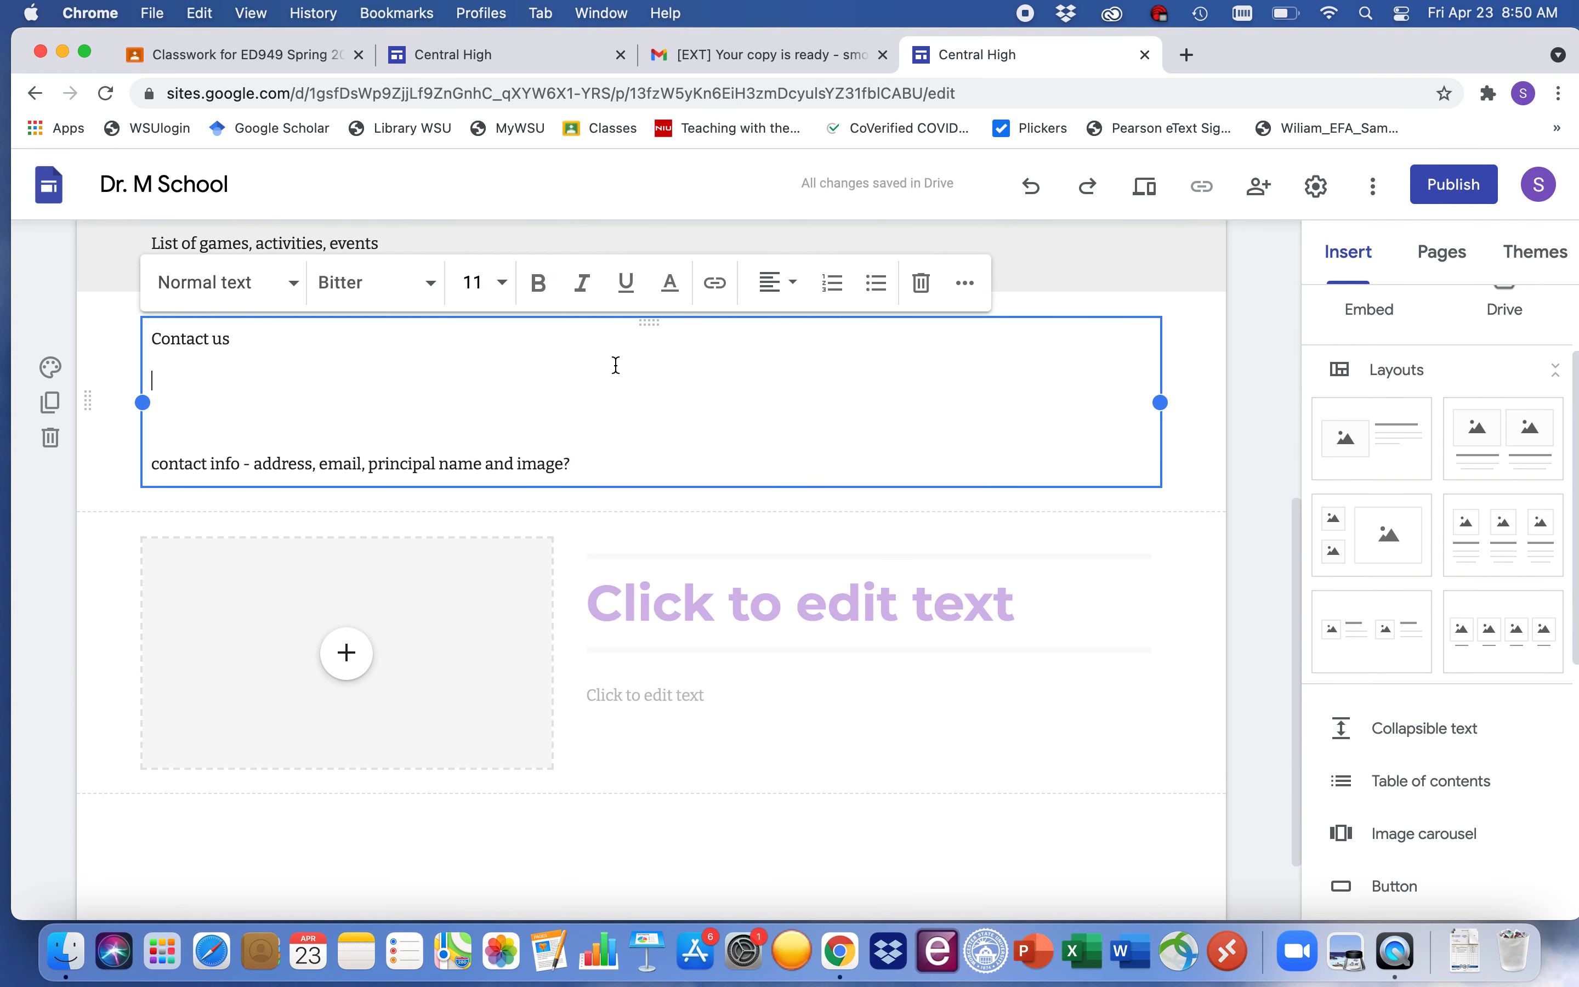
drag(650, 323, 694, 831)
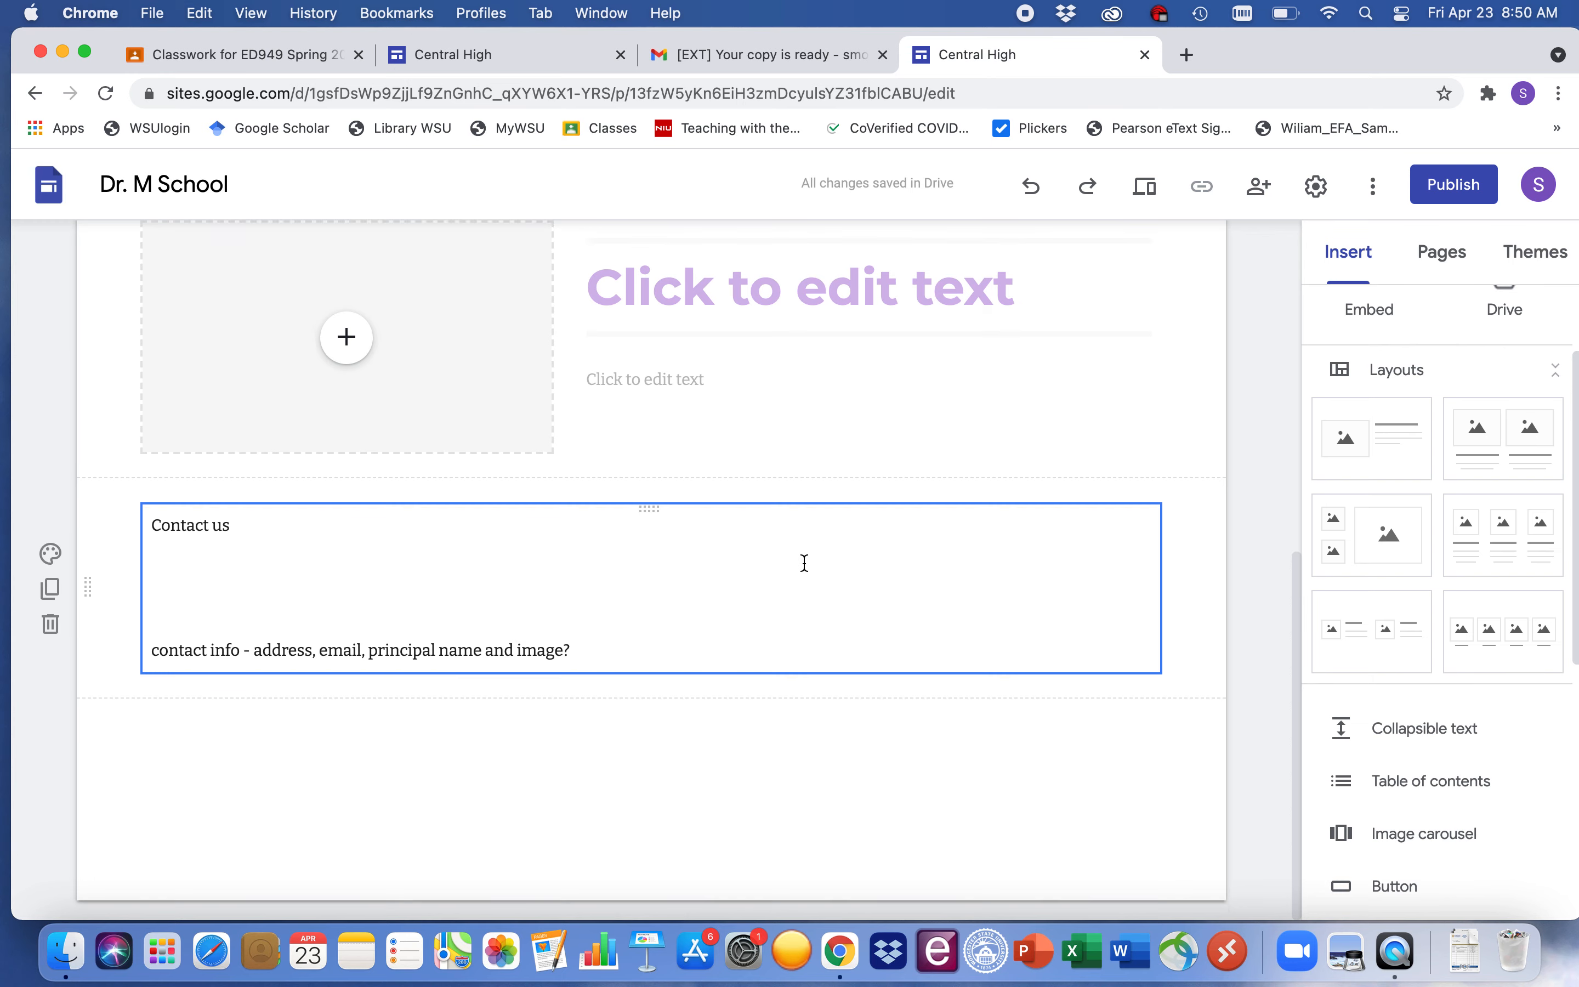
scroll(803, 563, up, 3)
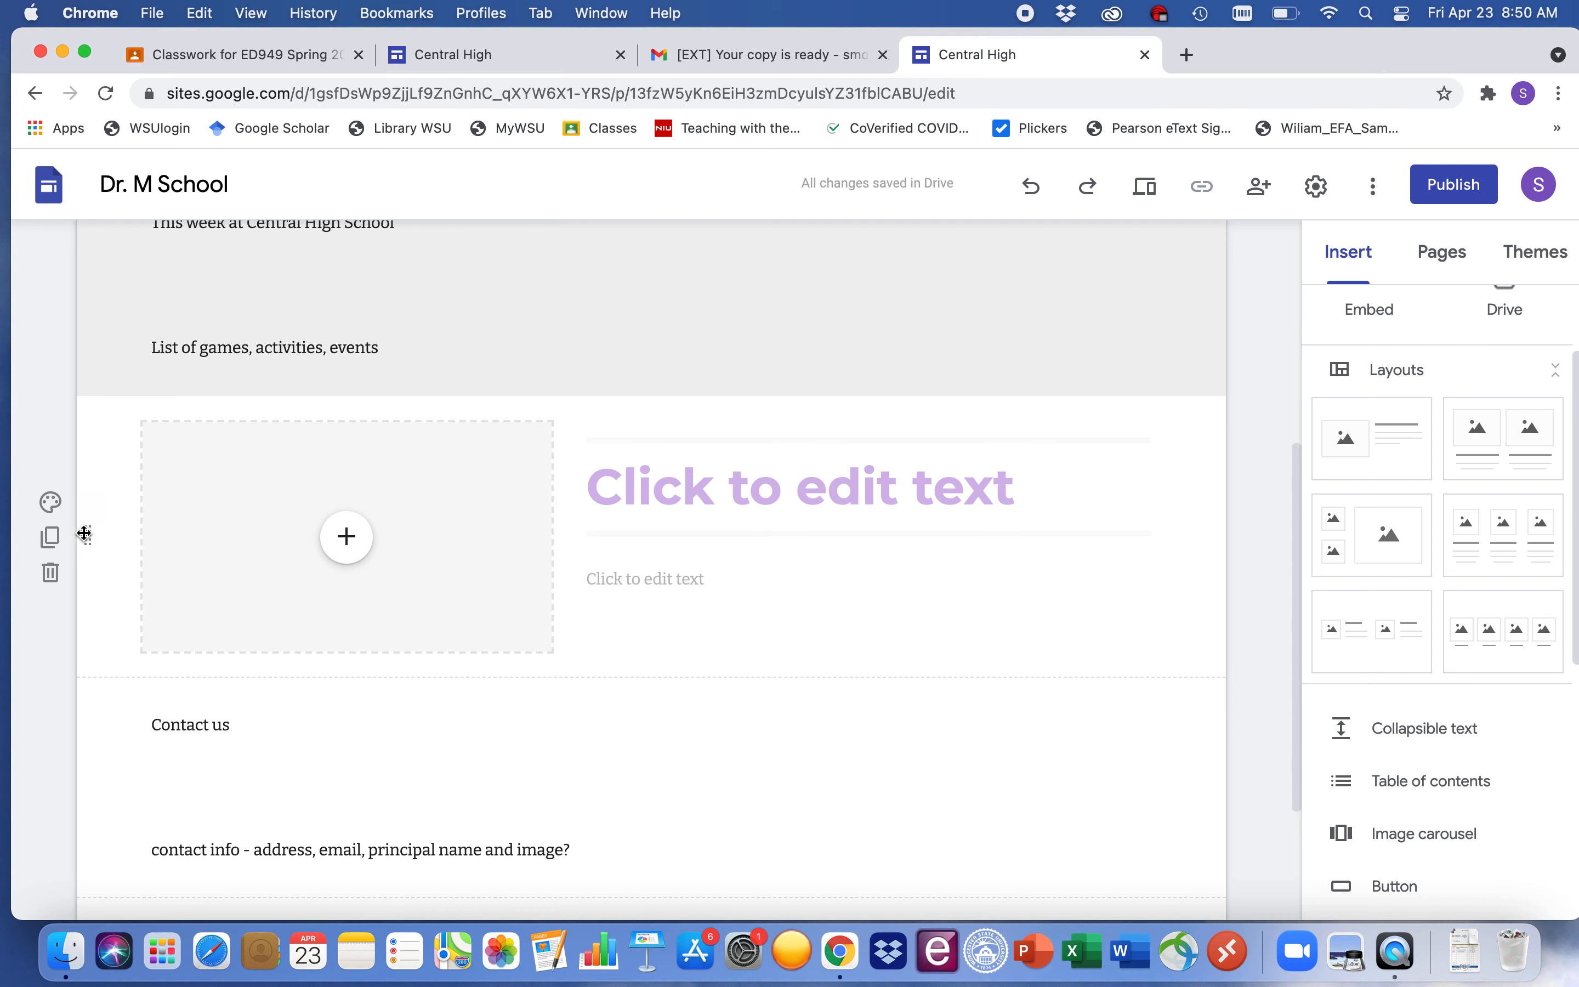
drag(88, 539, 85, 254)
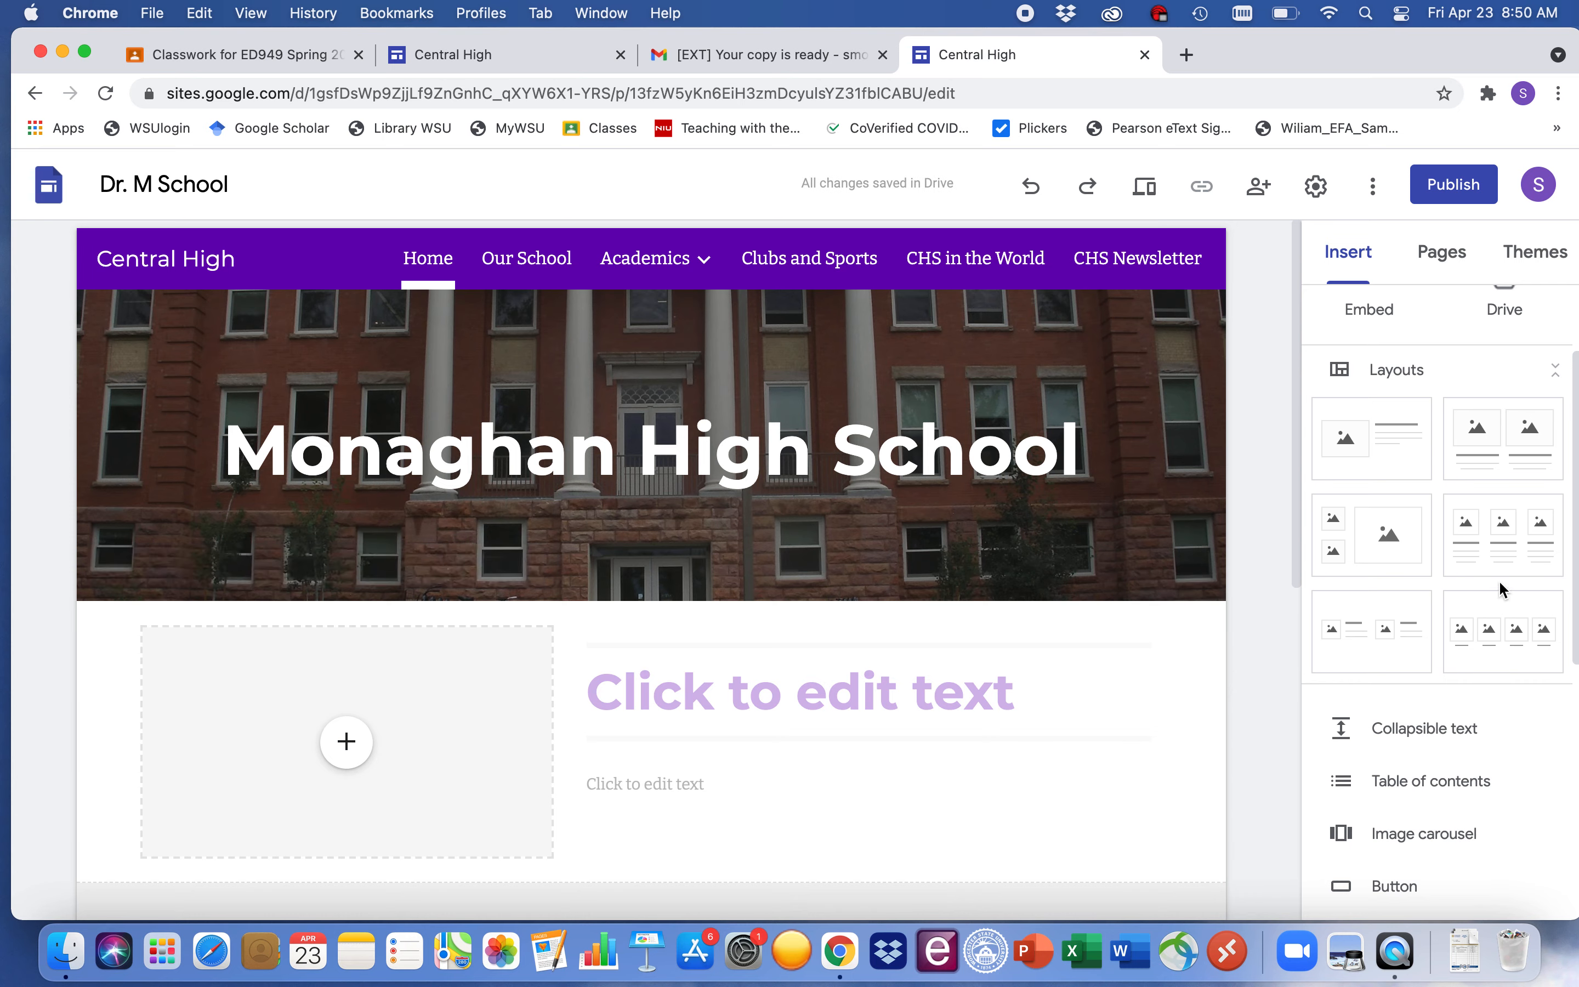
scroll(1517, 527, down, 2)
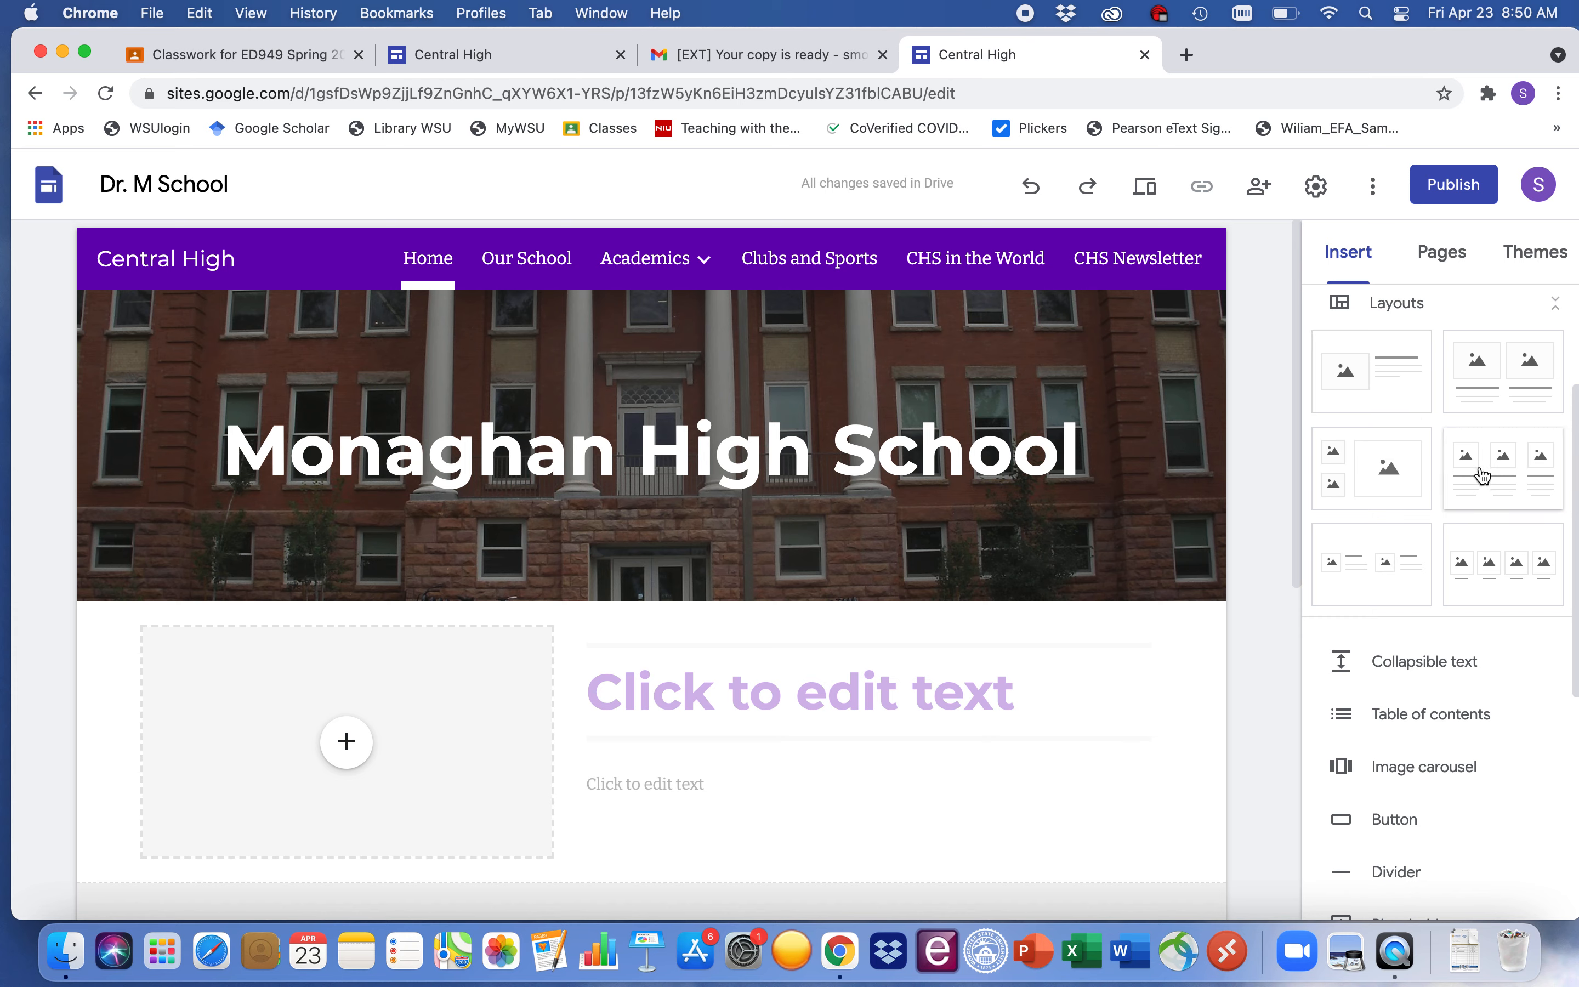
scroll(1474, 503, up, 3)
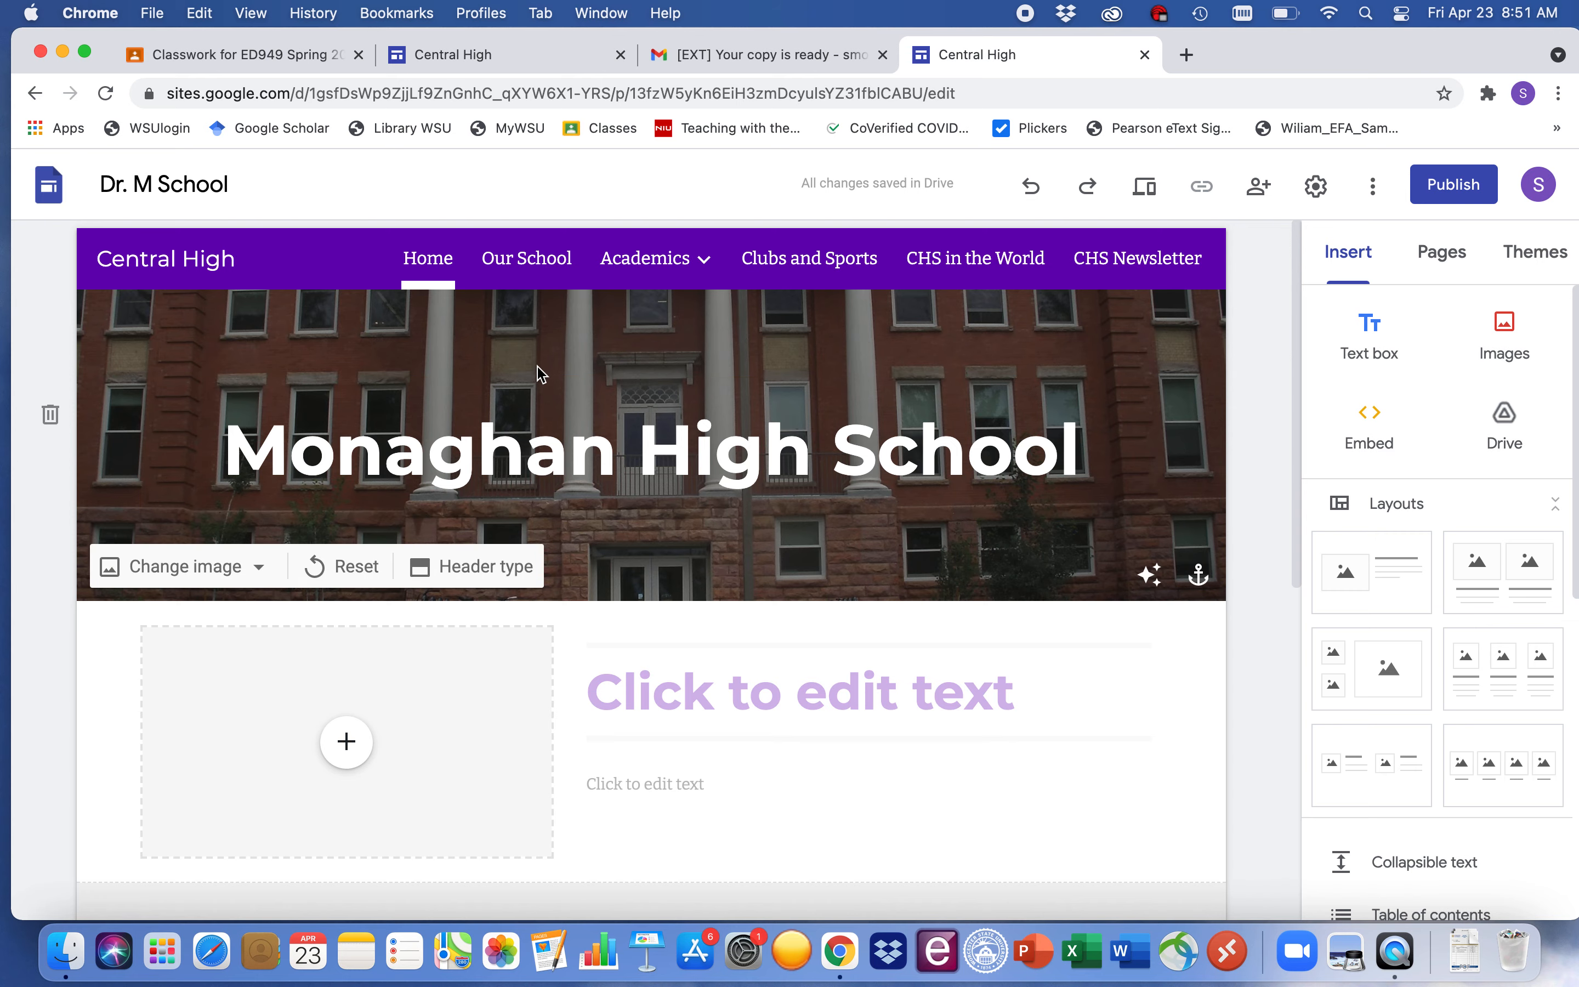
scroll(540, 371, down, 5)
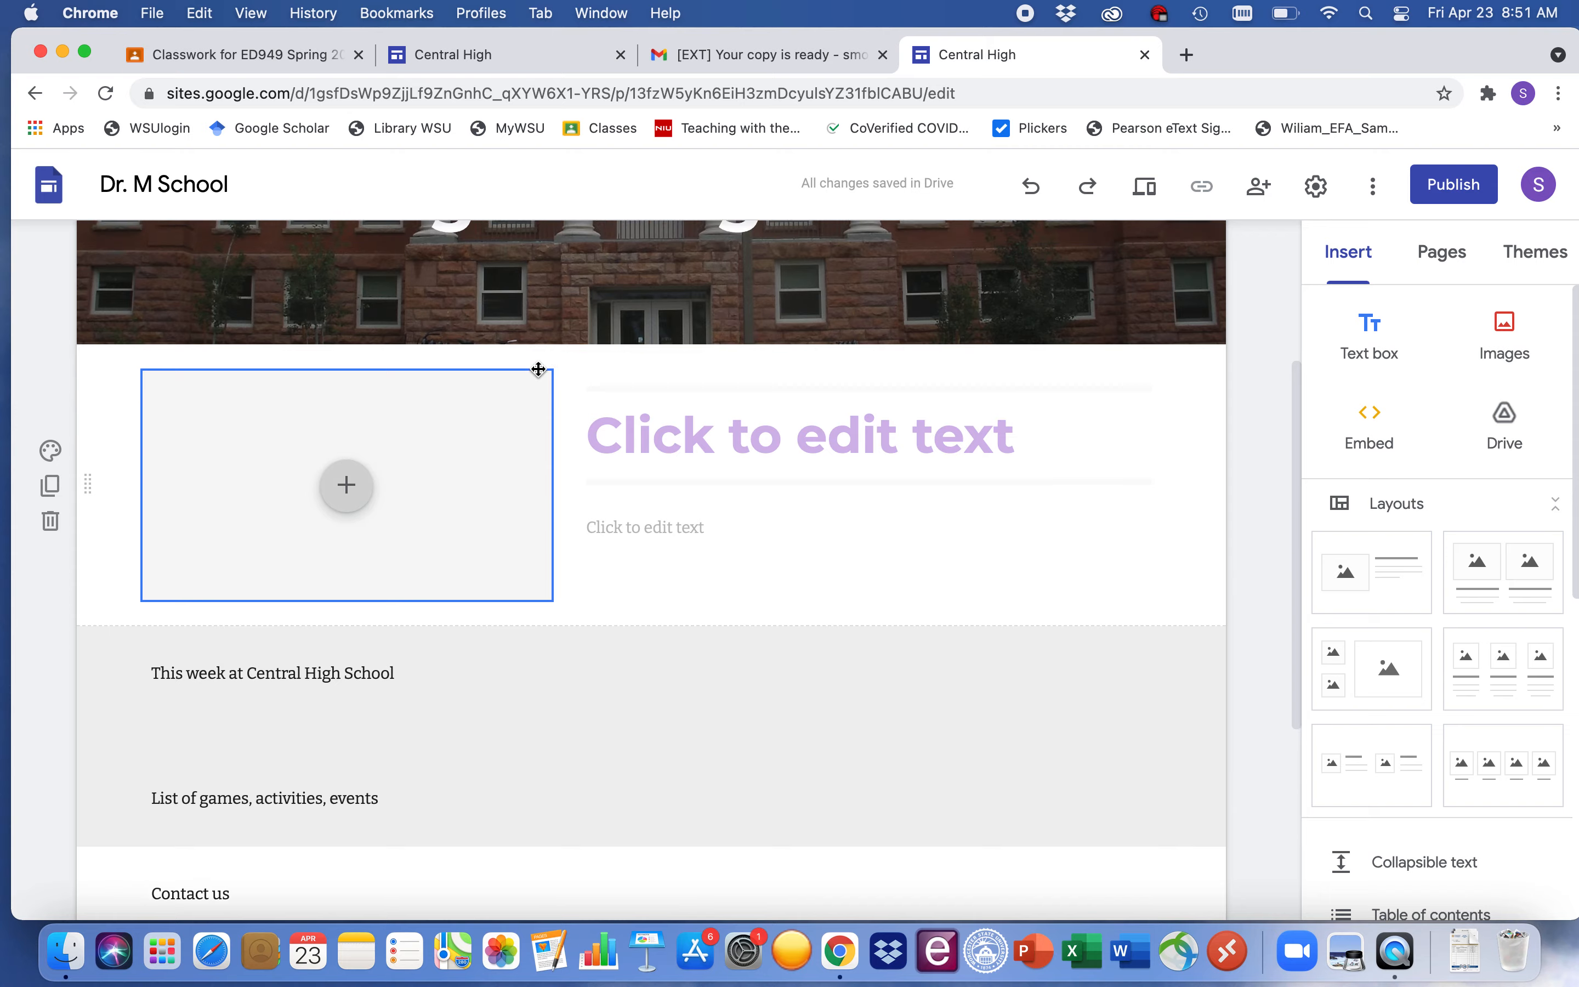
scroll(538, 369, up, 4)
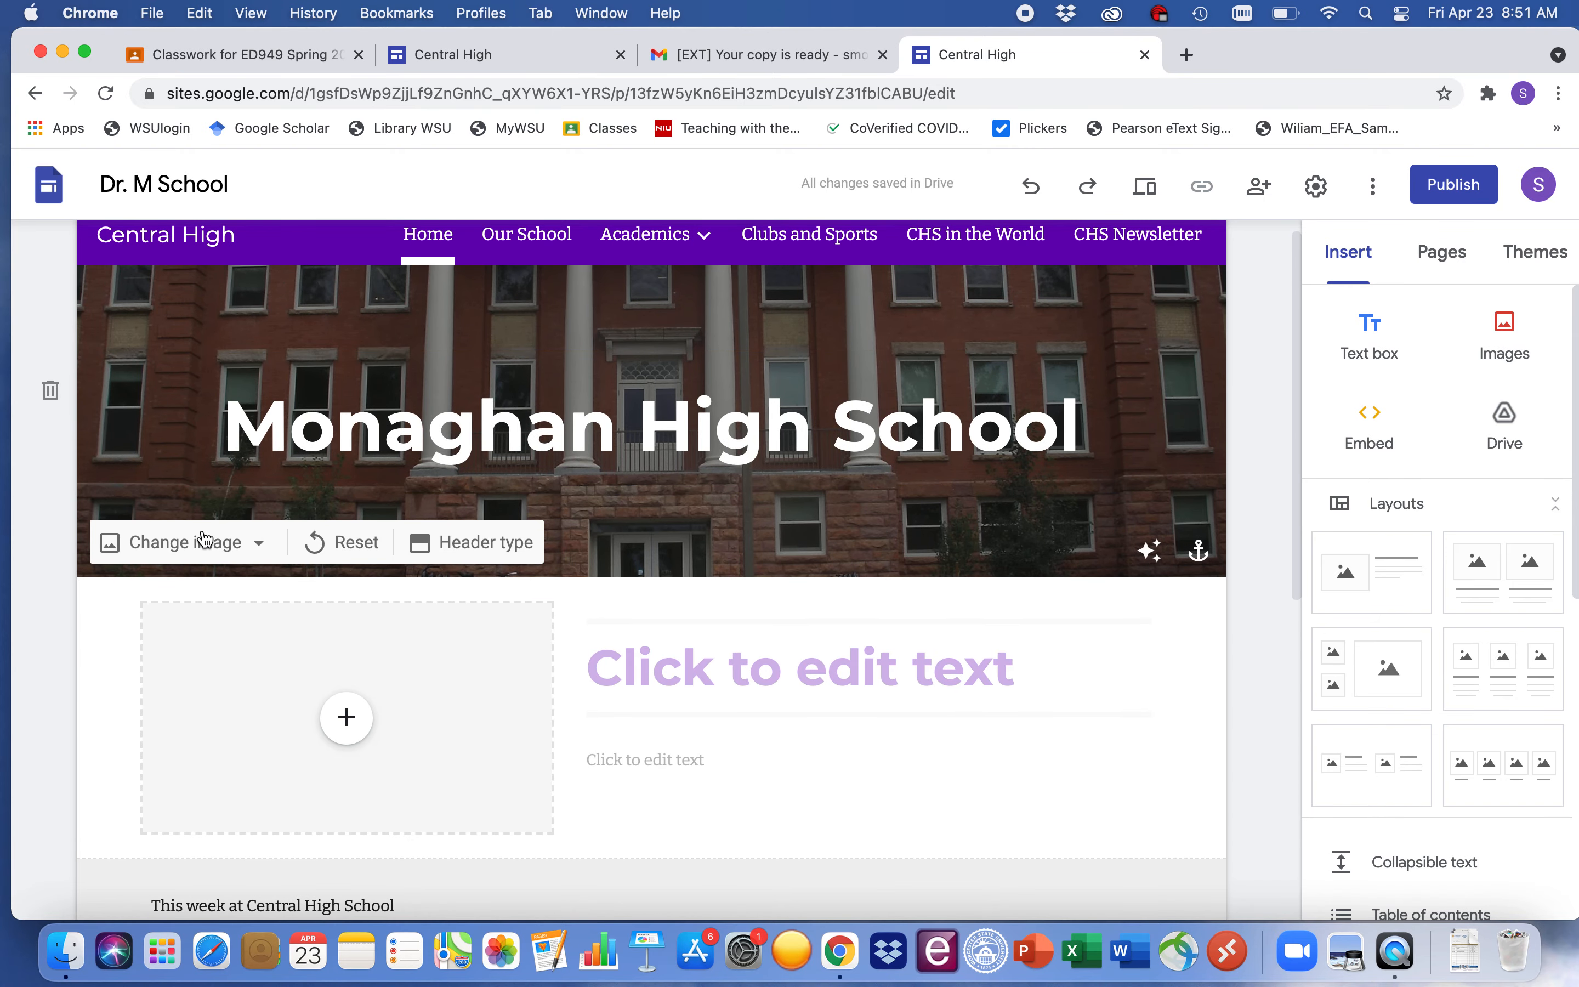
- Browse the gallery images, and set the red schoolhouse found by an image search for "school" as the Home page header image
click(186, 553)
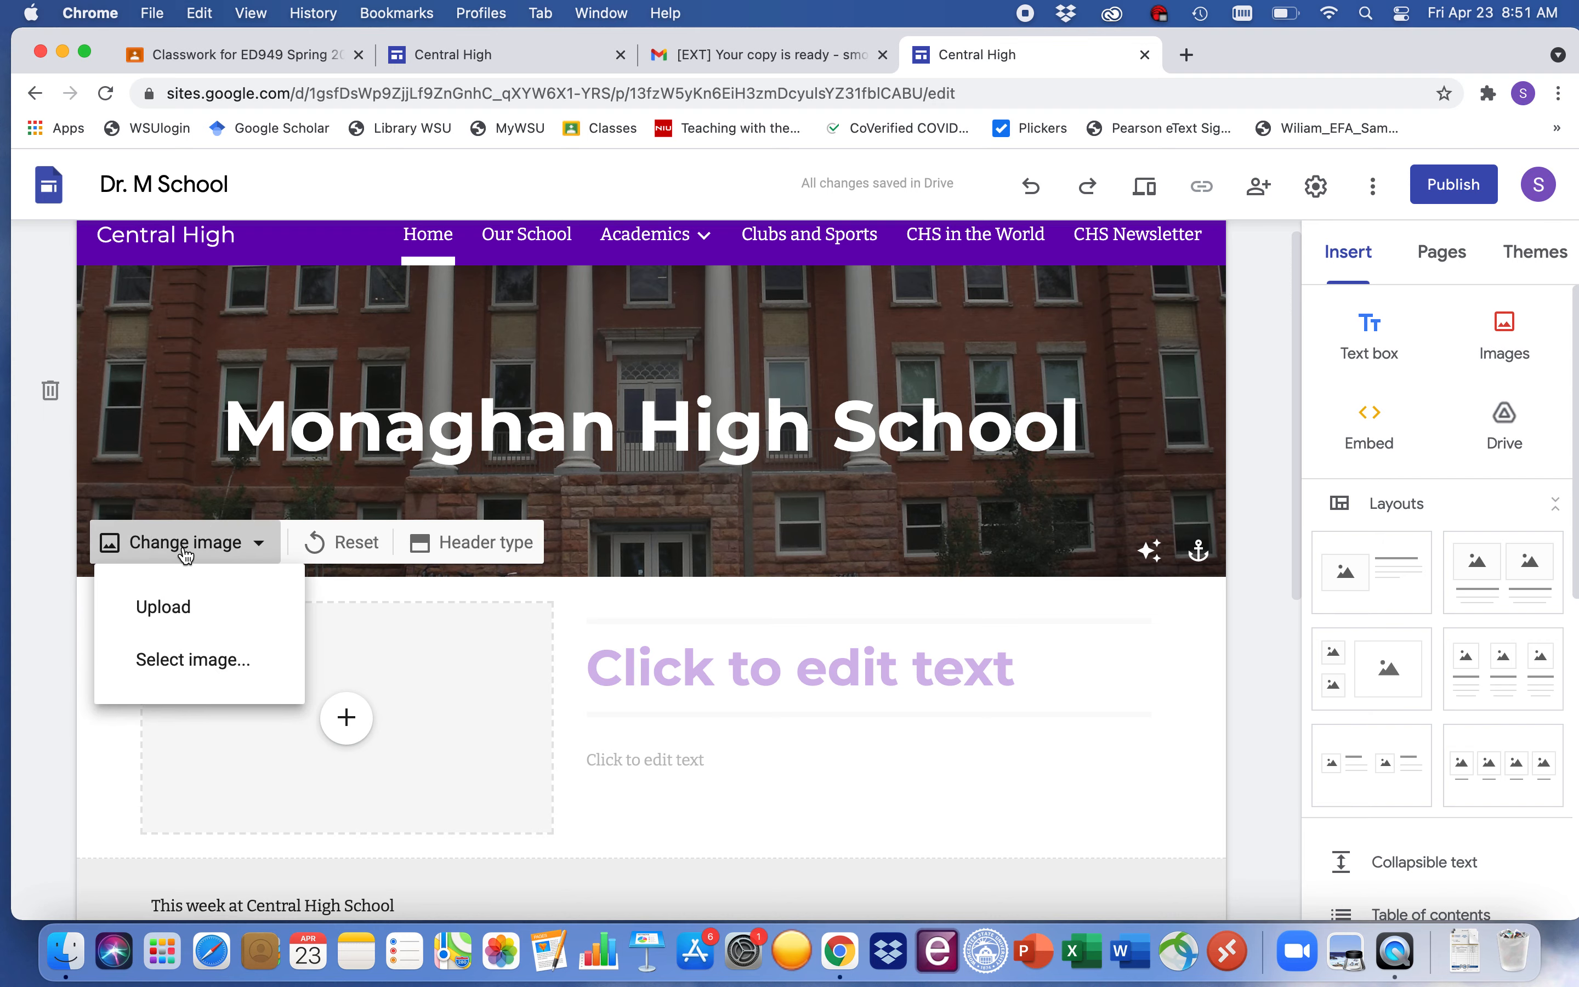
click(196, 661)
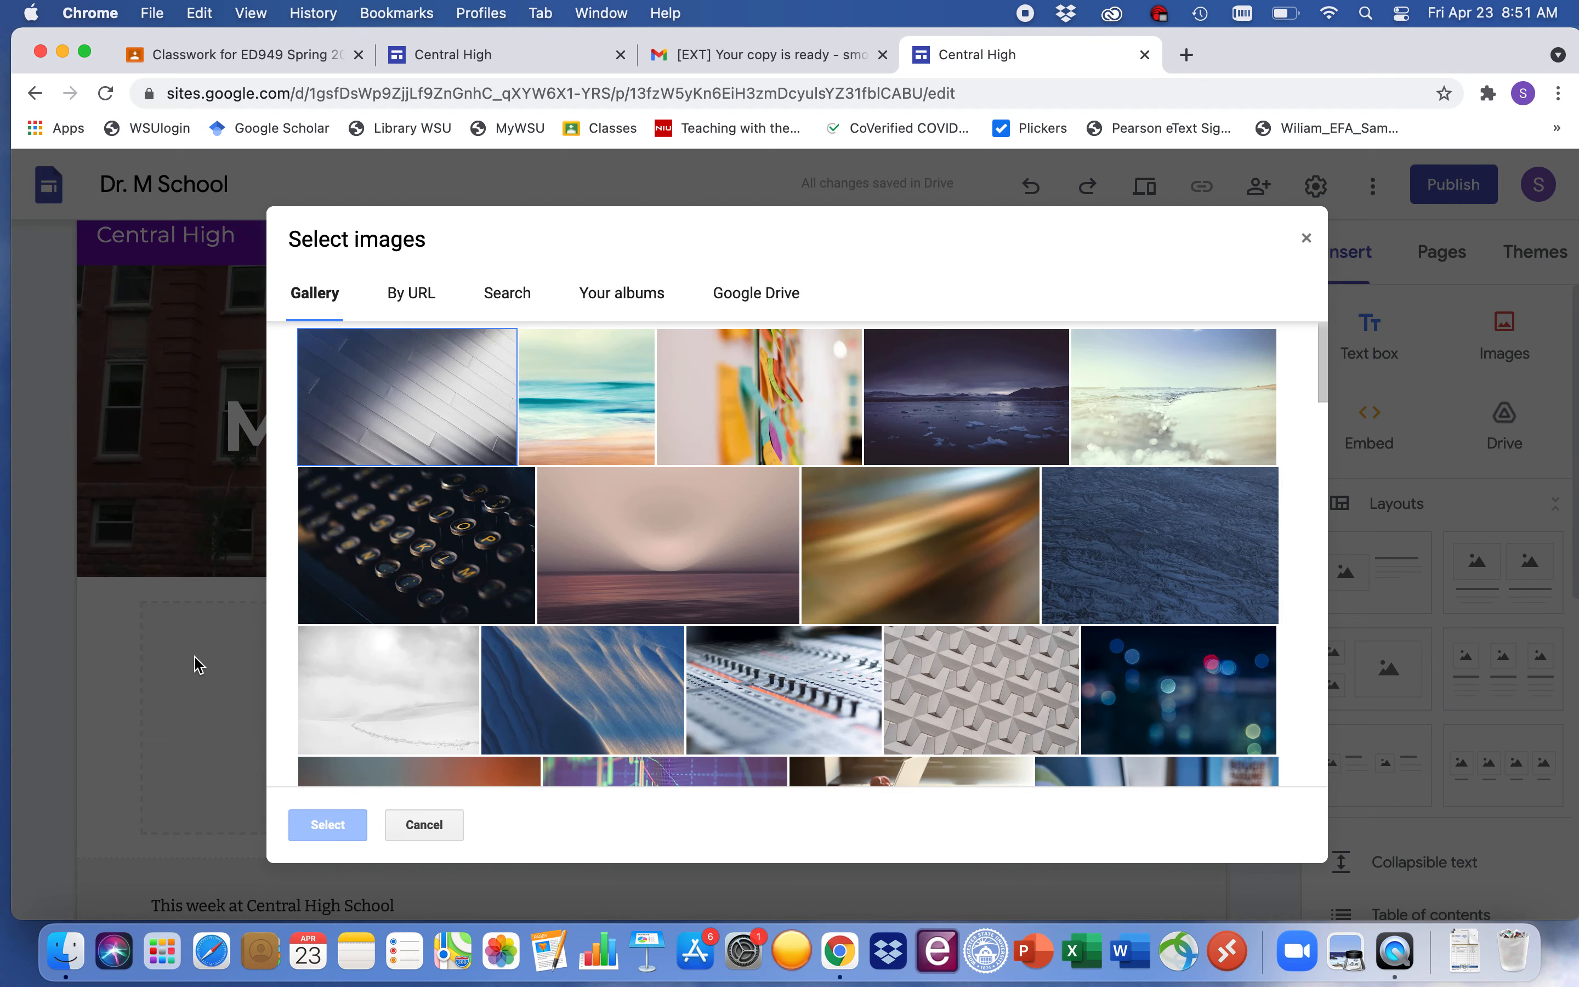
scroll(704, 535, down, 5)
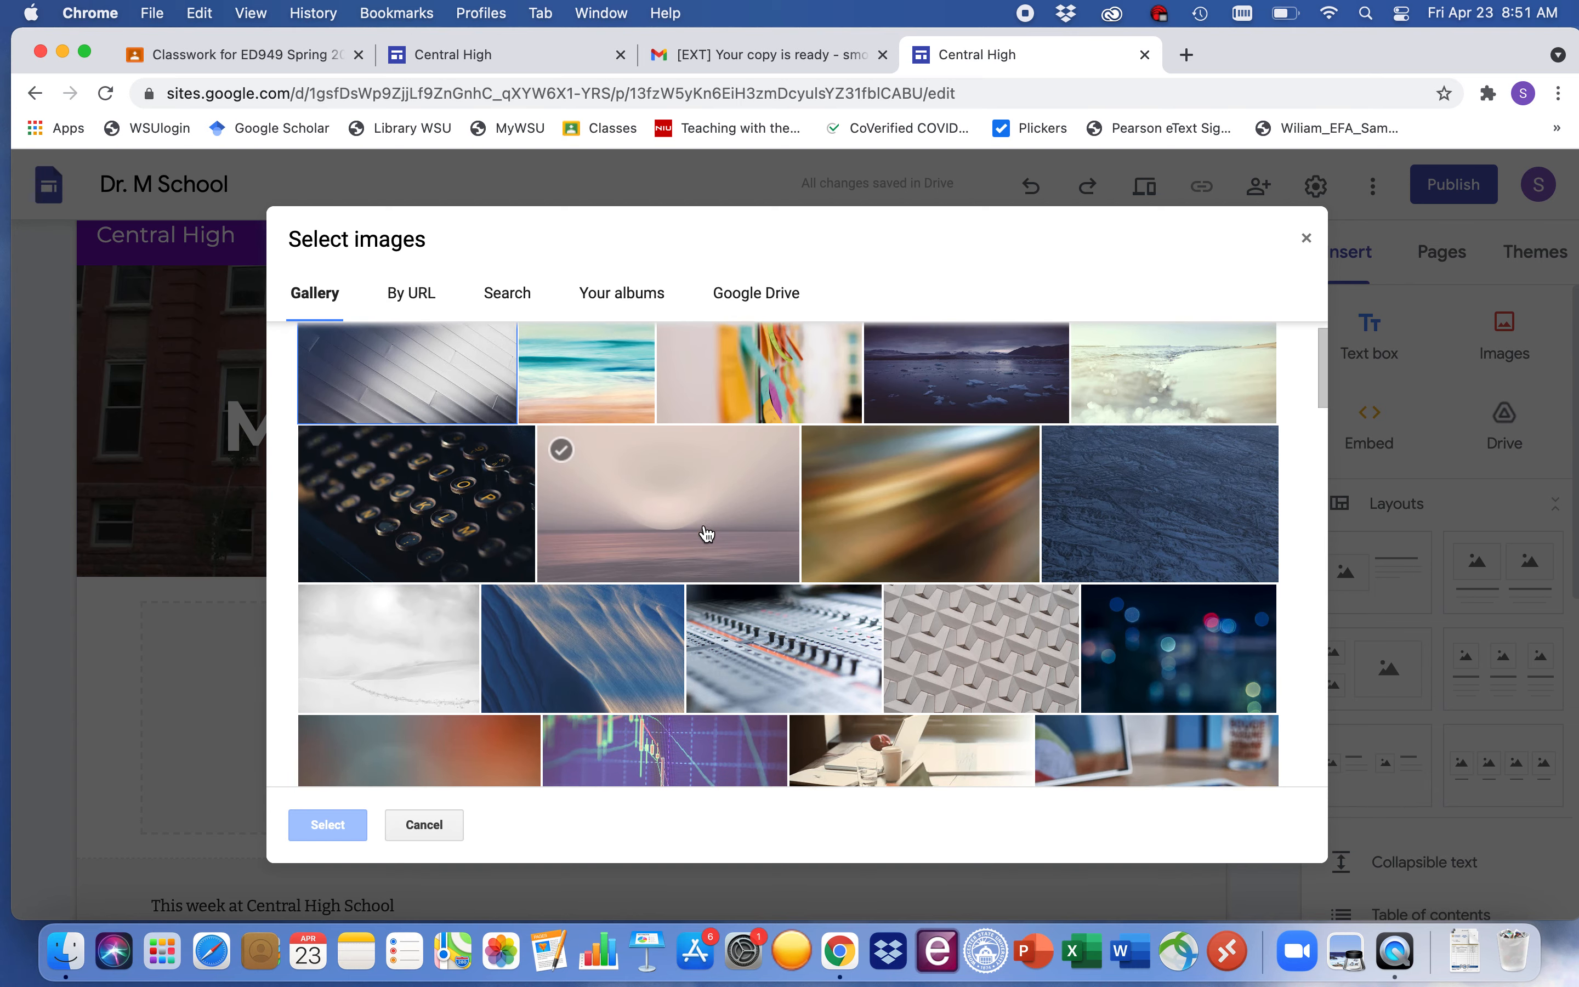
scroll(707, 534, down, 15)
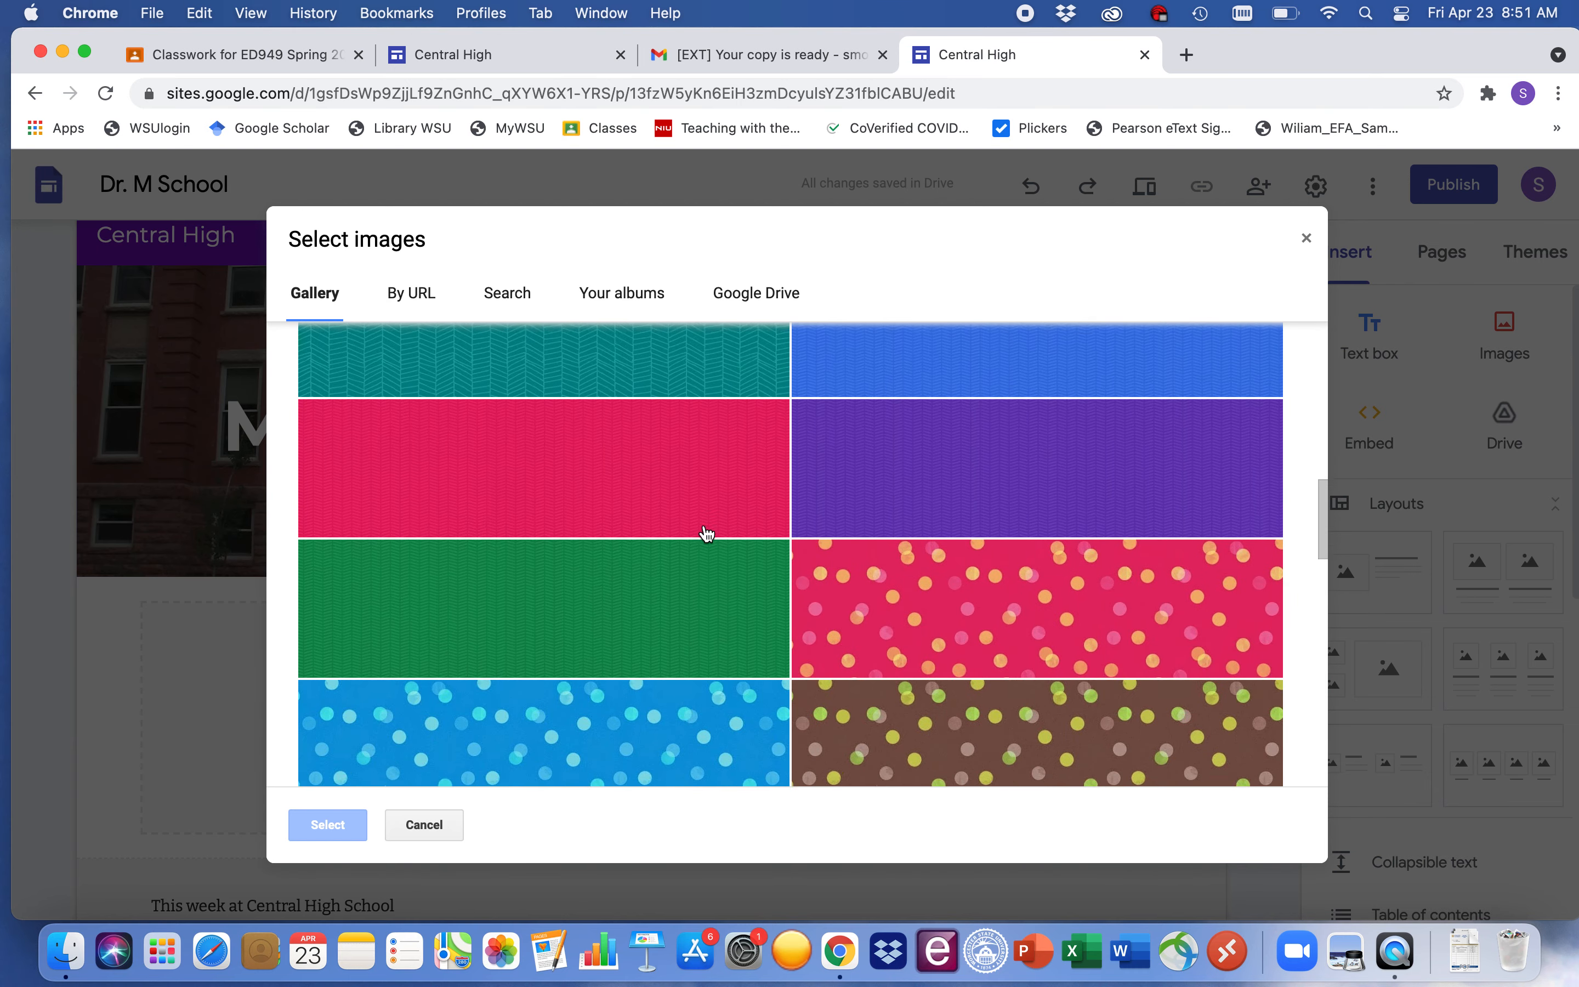
scroll(707, 534, down, 3)
scroll(705, 535, up, 20)
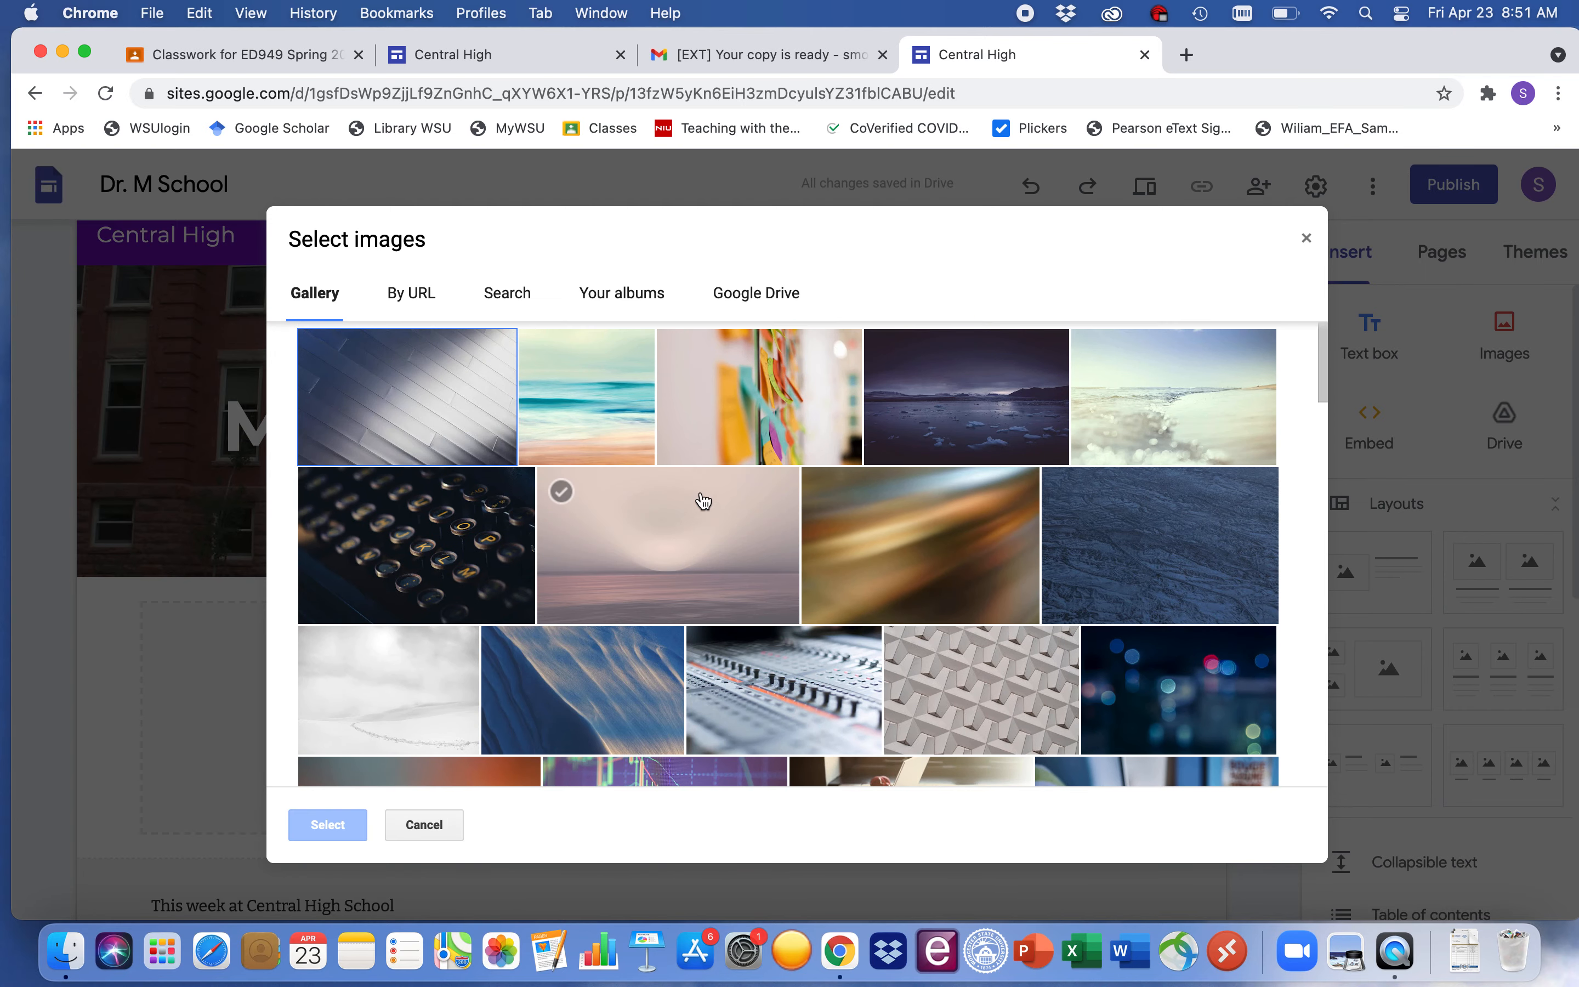
click(759, 300)
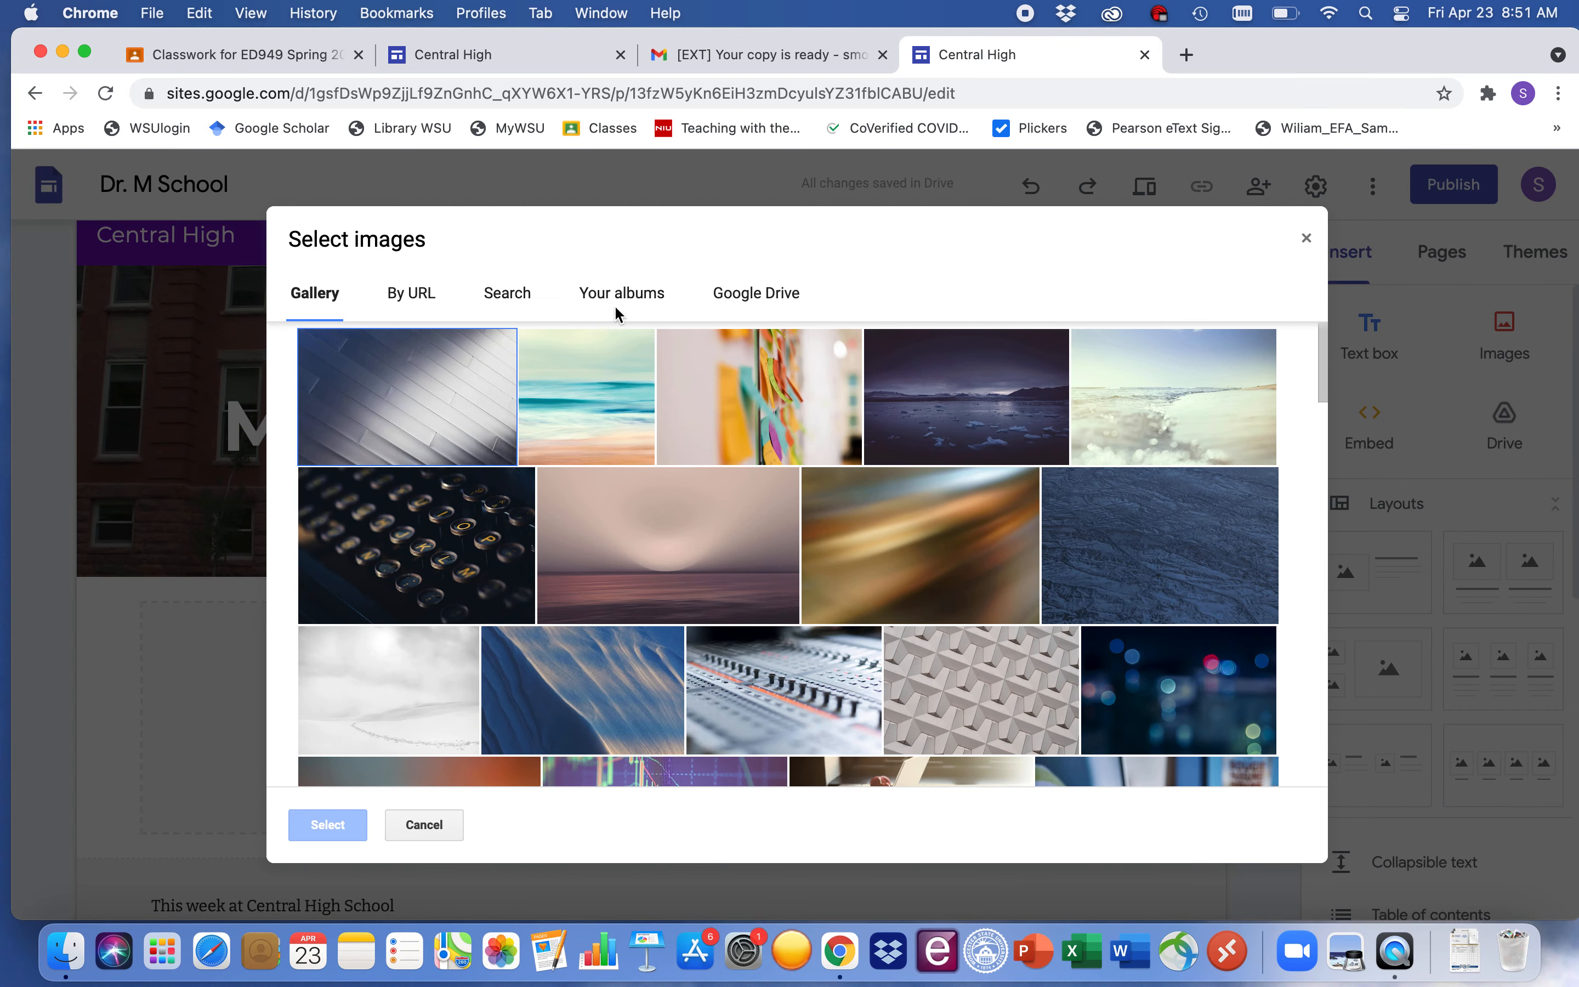
click(512, 304)
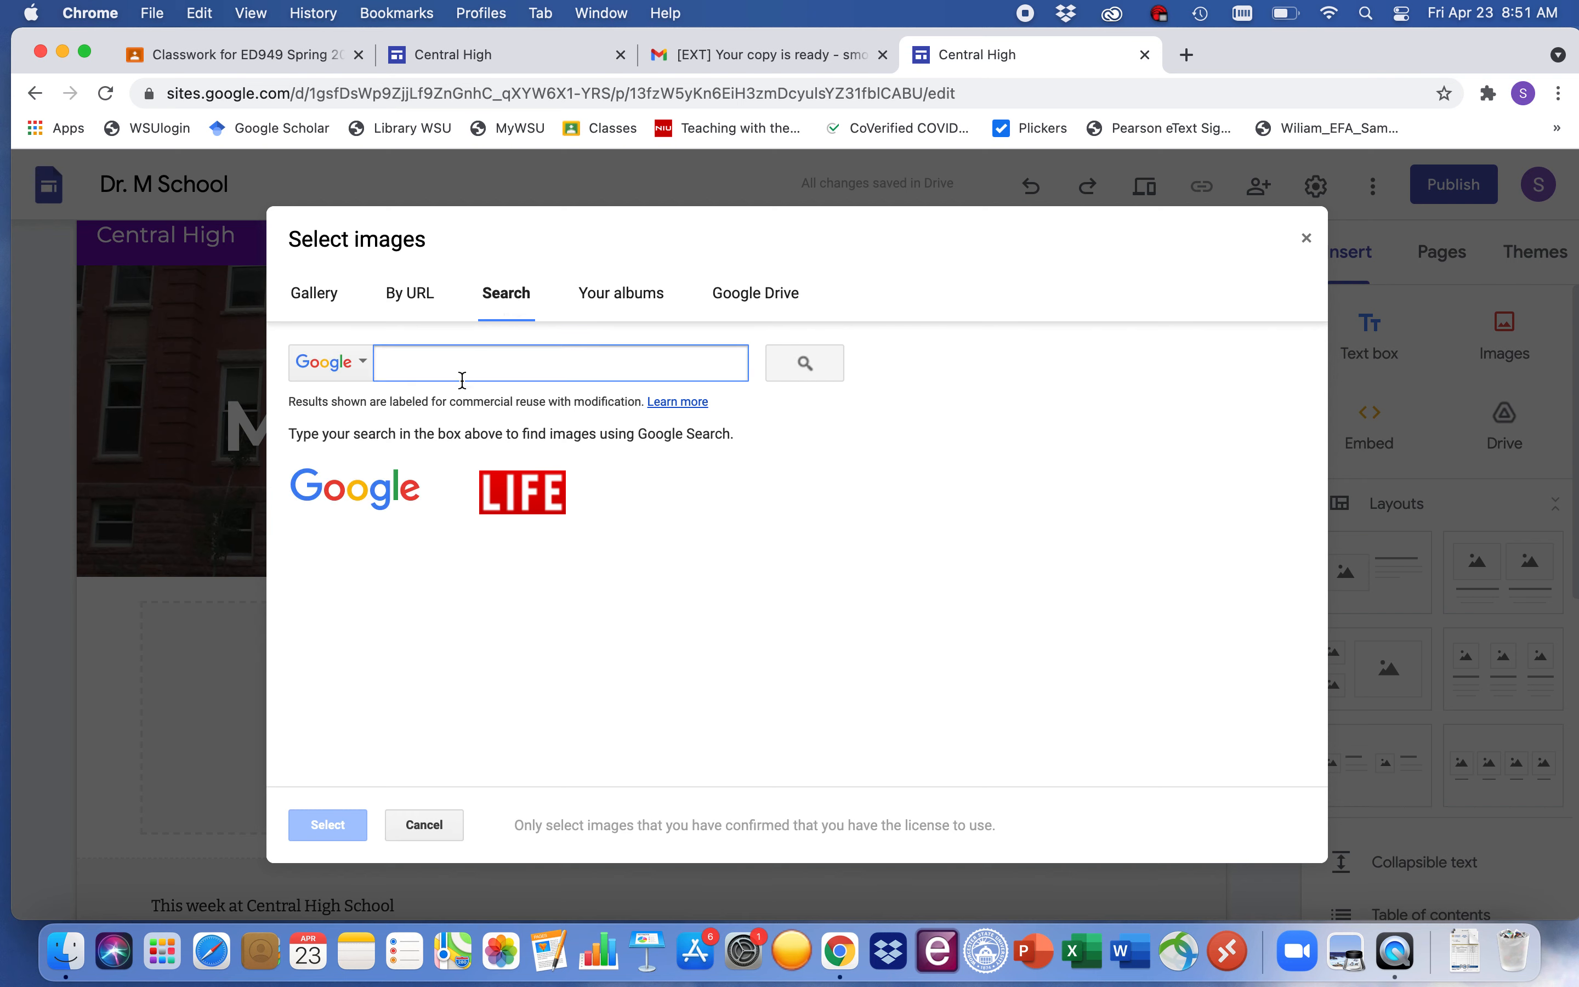
text(school)
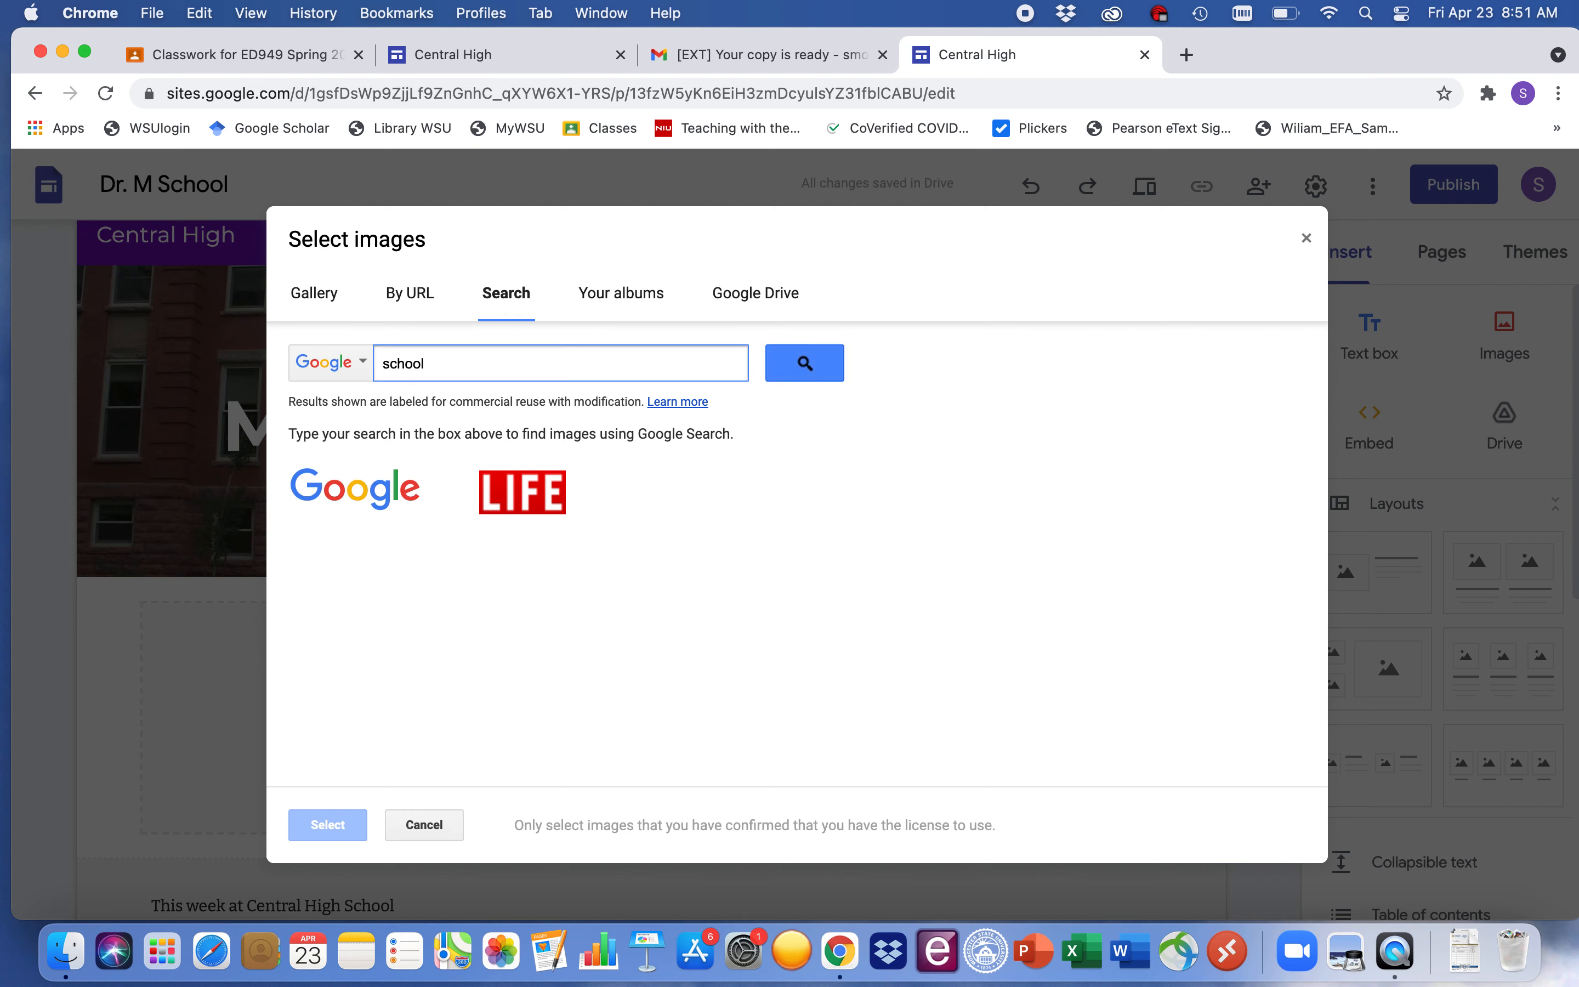
click(803, 363)
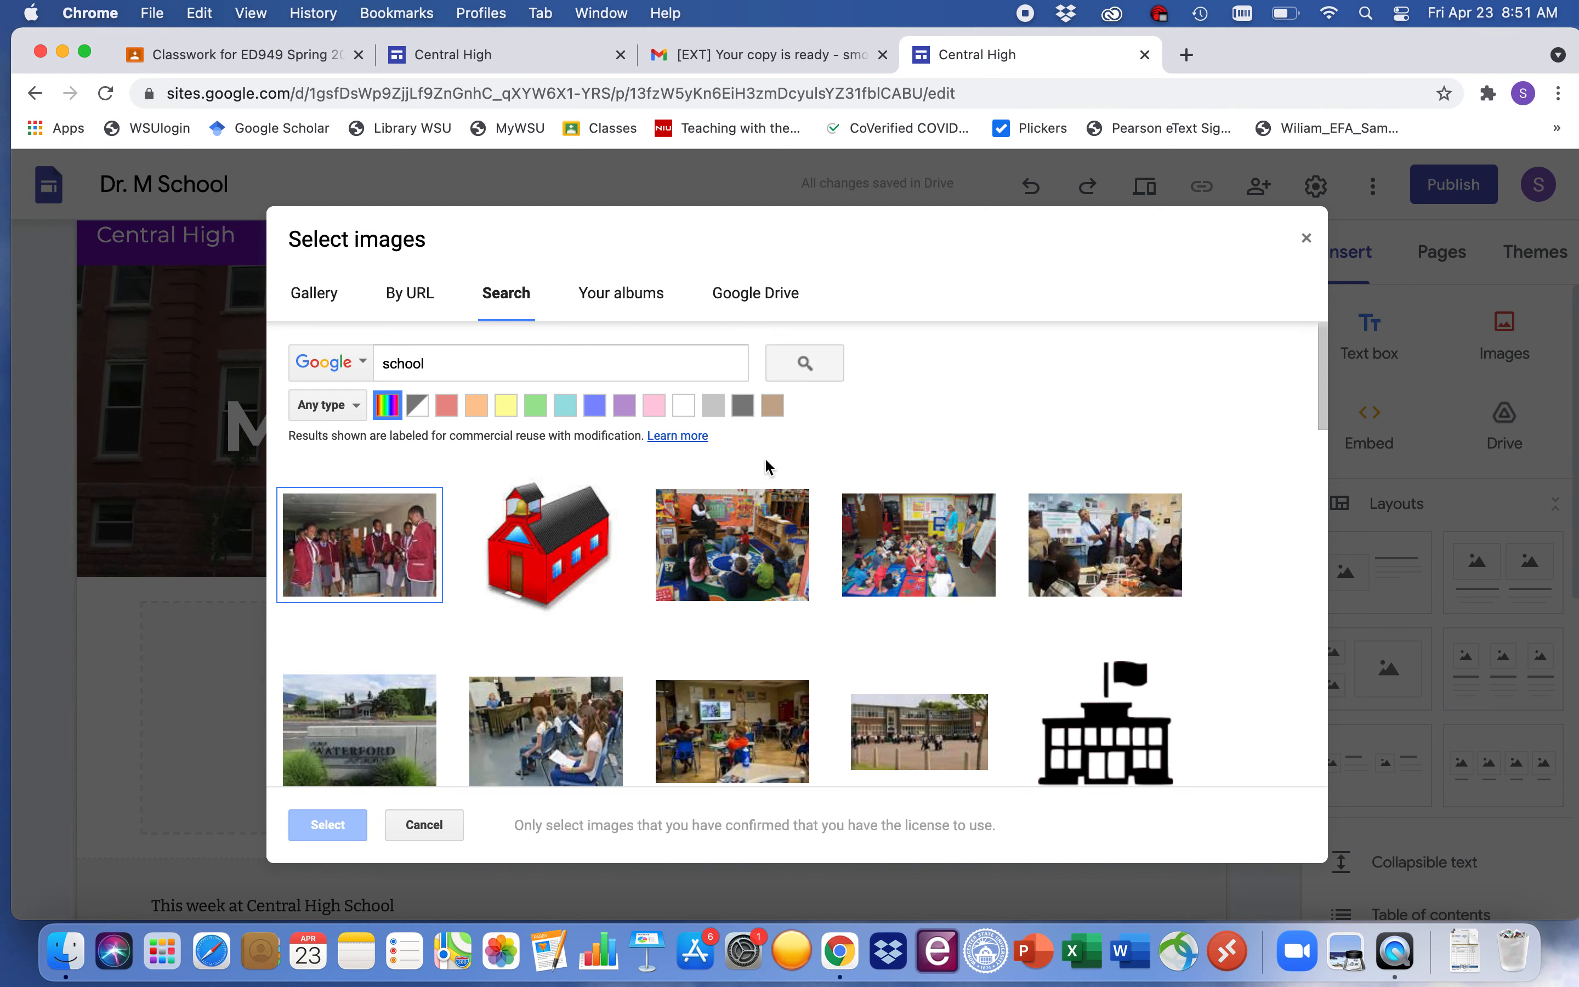
scroll(743, 555, down, 2)
scroll(742, 555, up, 2)
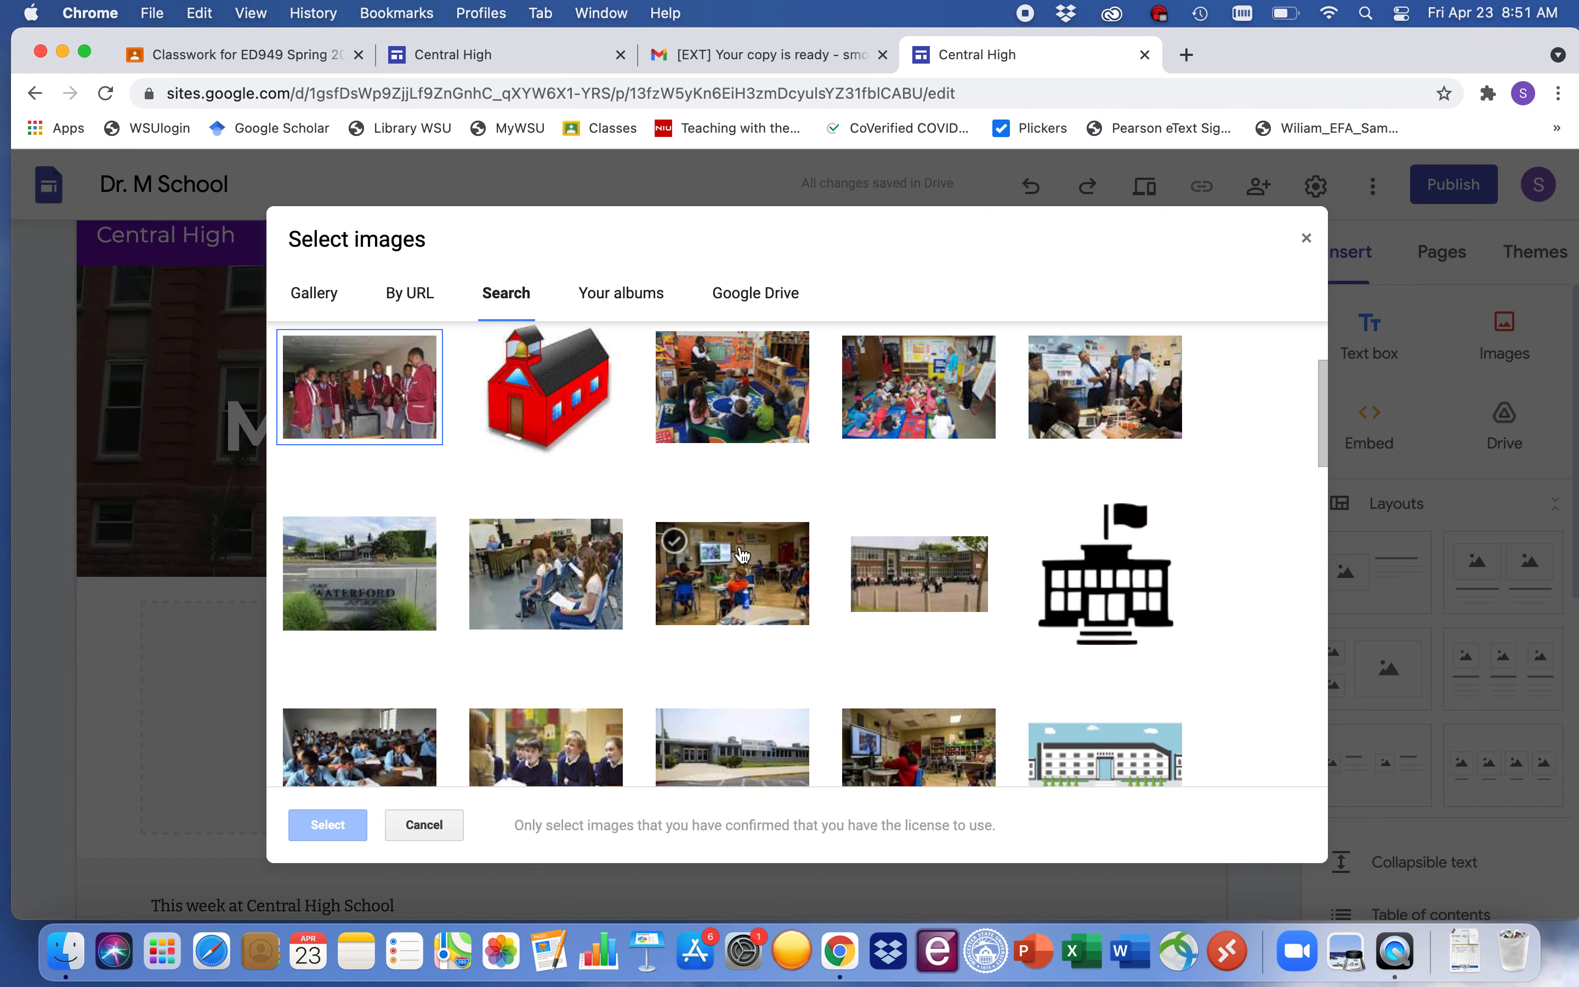
click(559, 429)
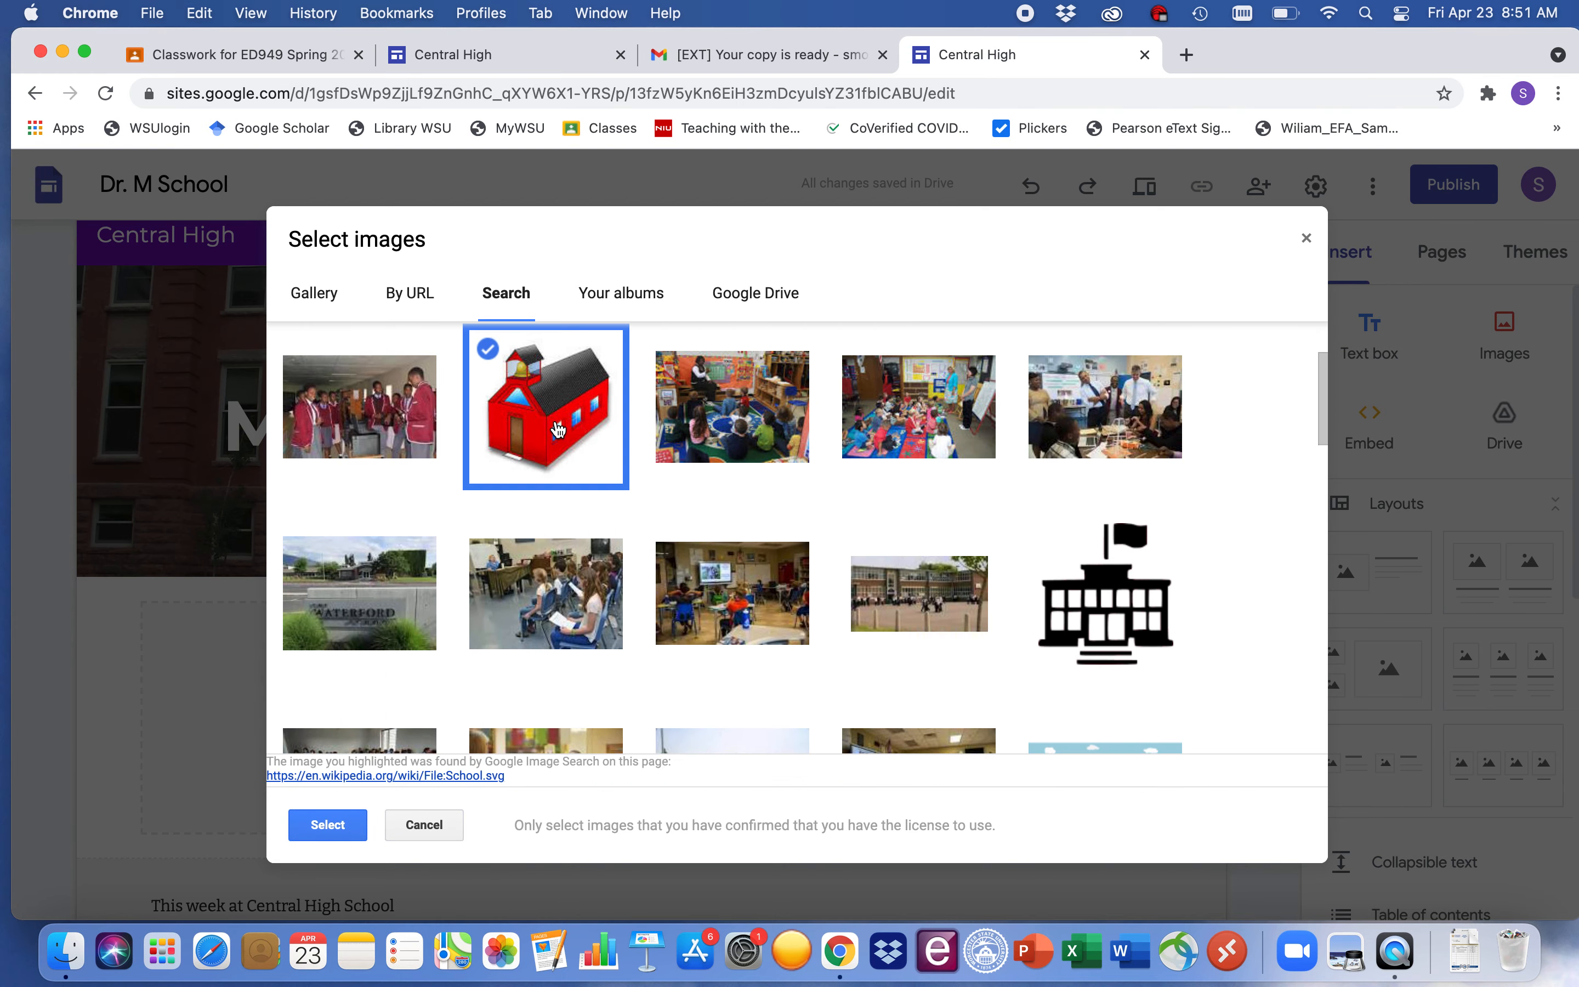
click(326, 825)
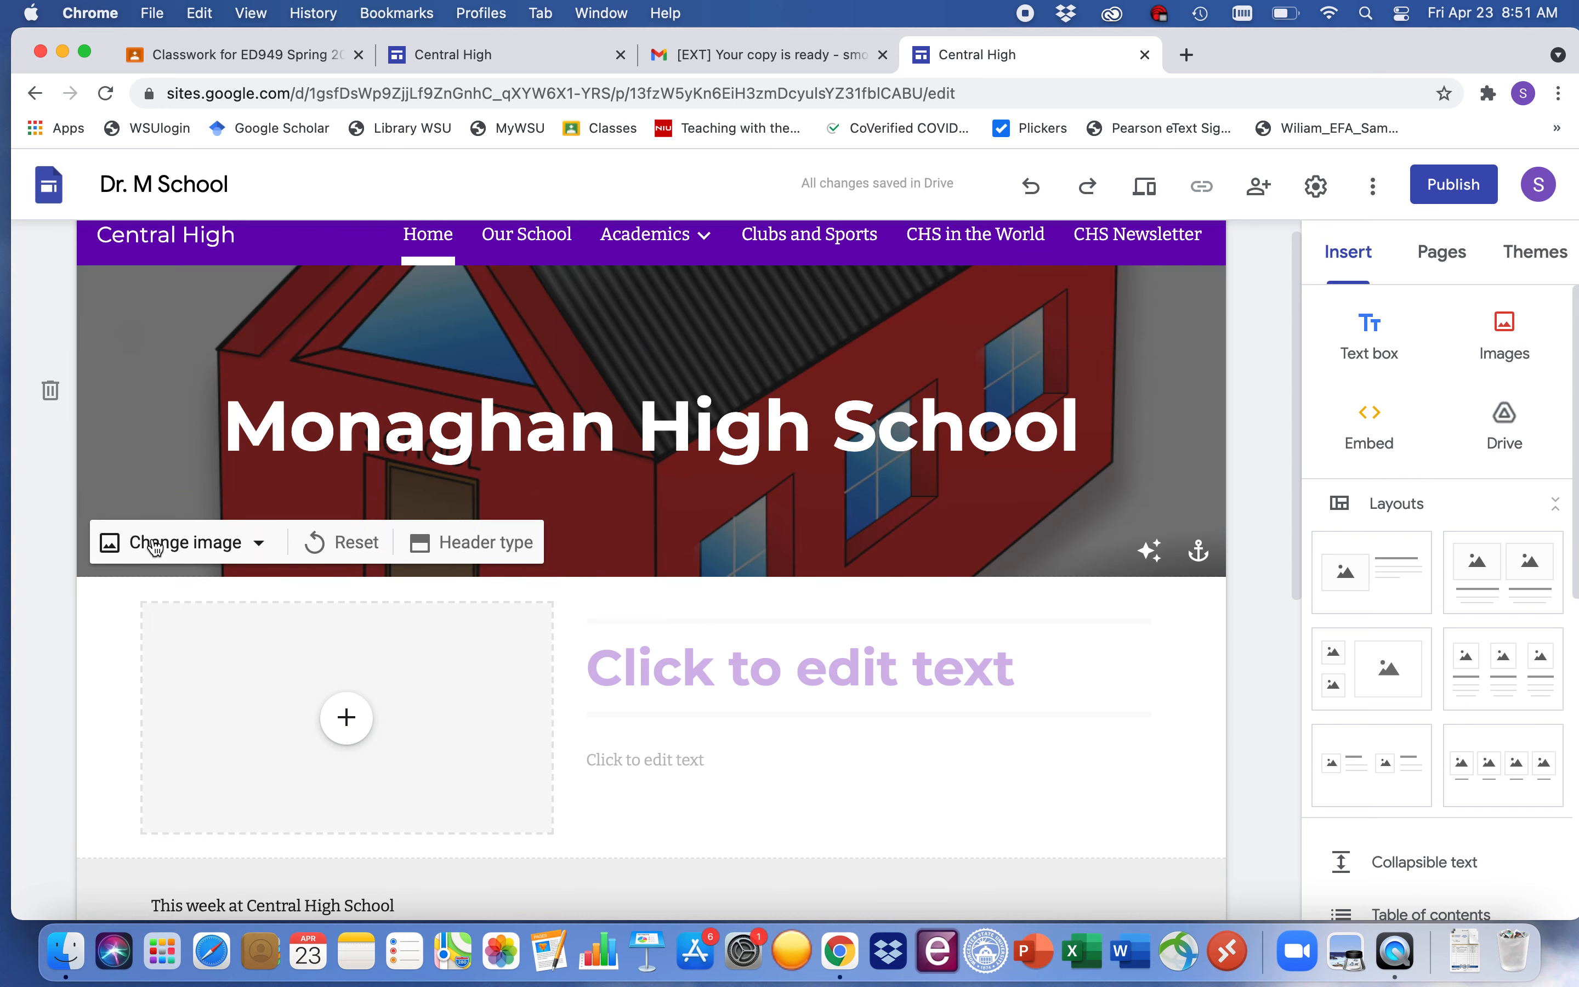
- Reset the Home page header image to the theme default, and view the available header types without changing the type
click(350, 542)
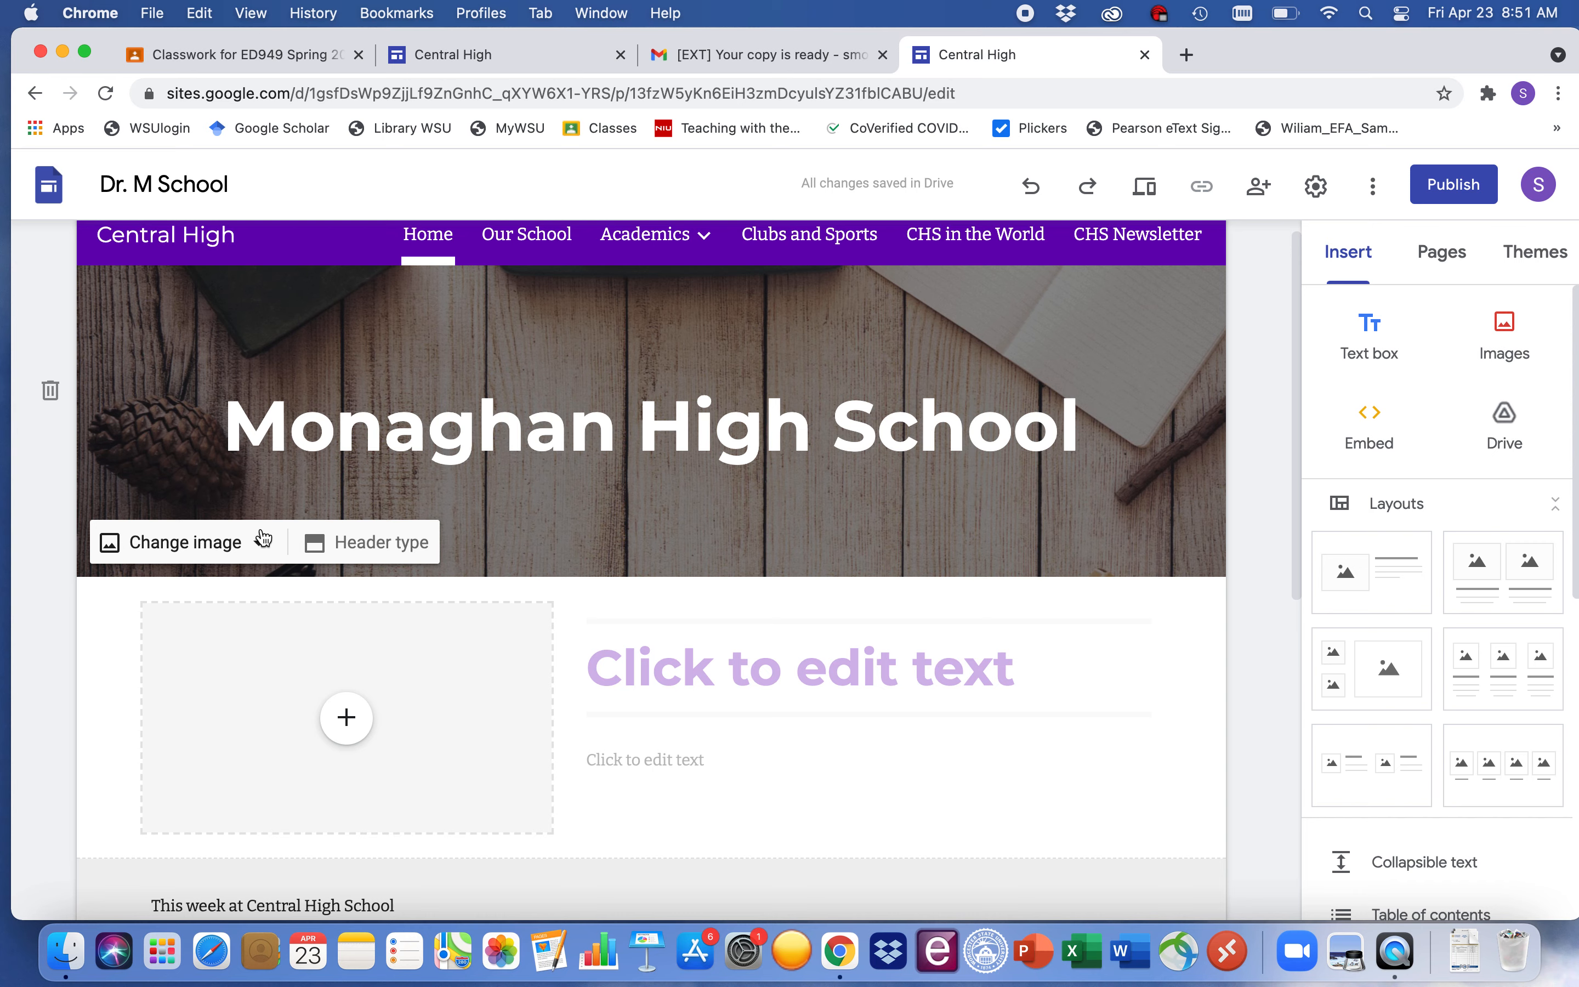
click(385, 542)
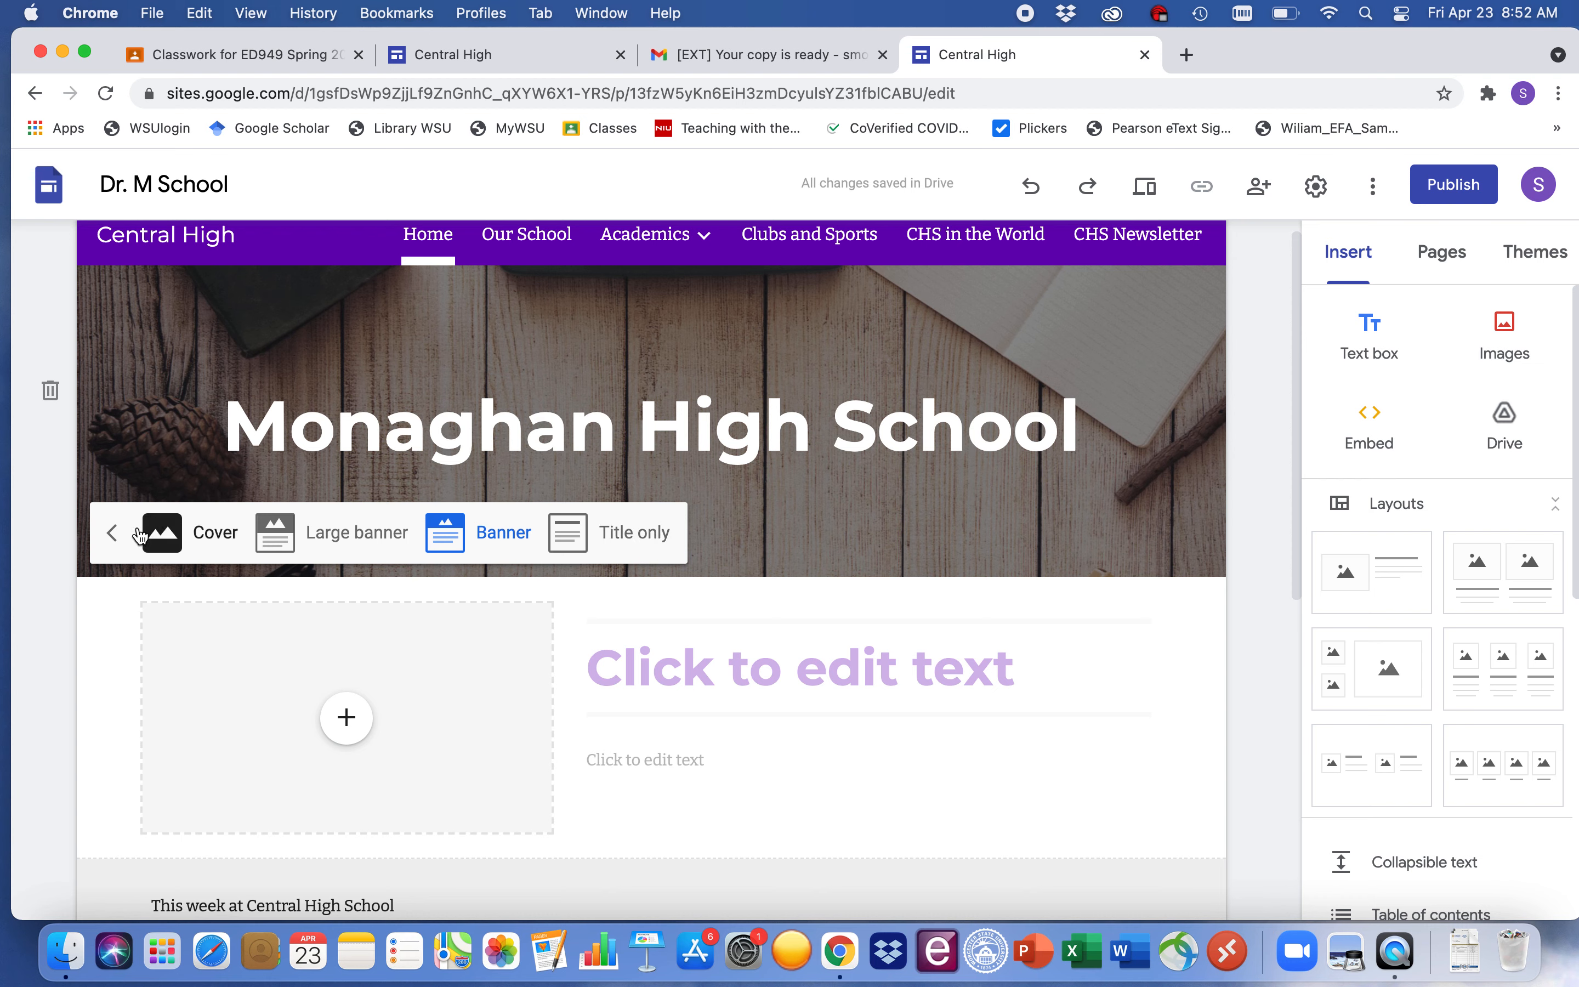
click(112, 545)
scroll(691, 509, down, 2)
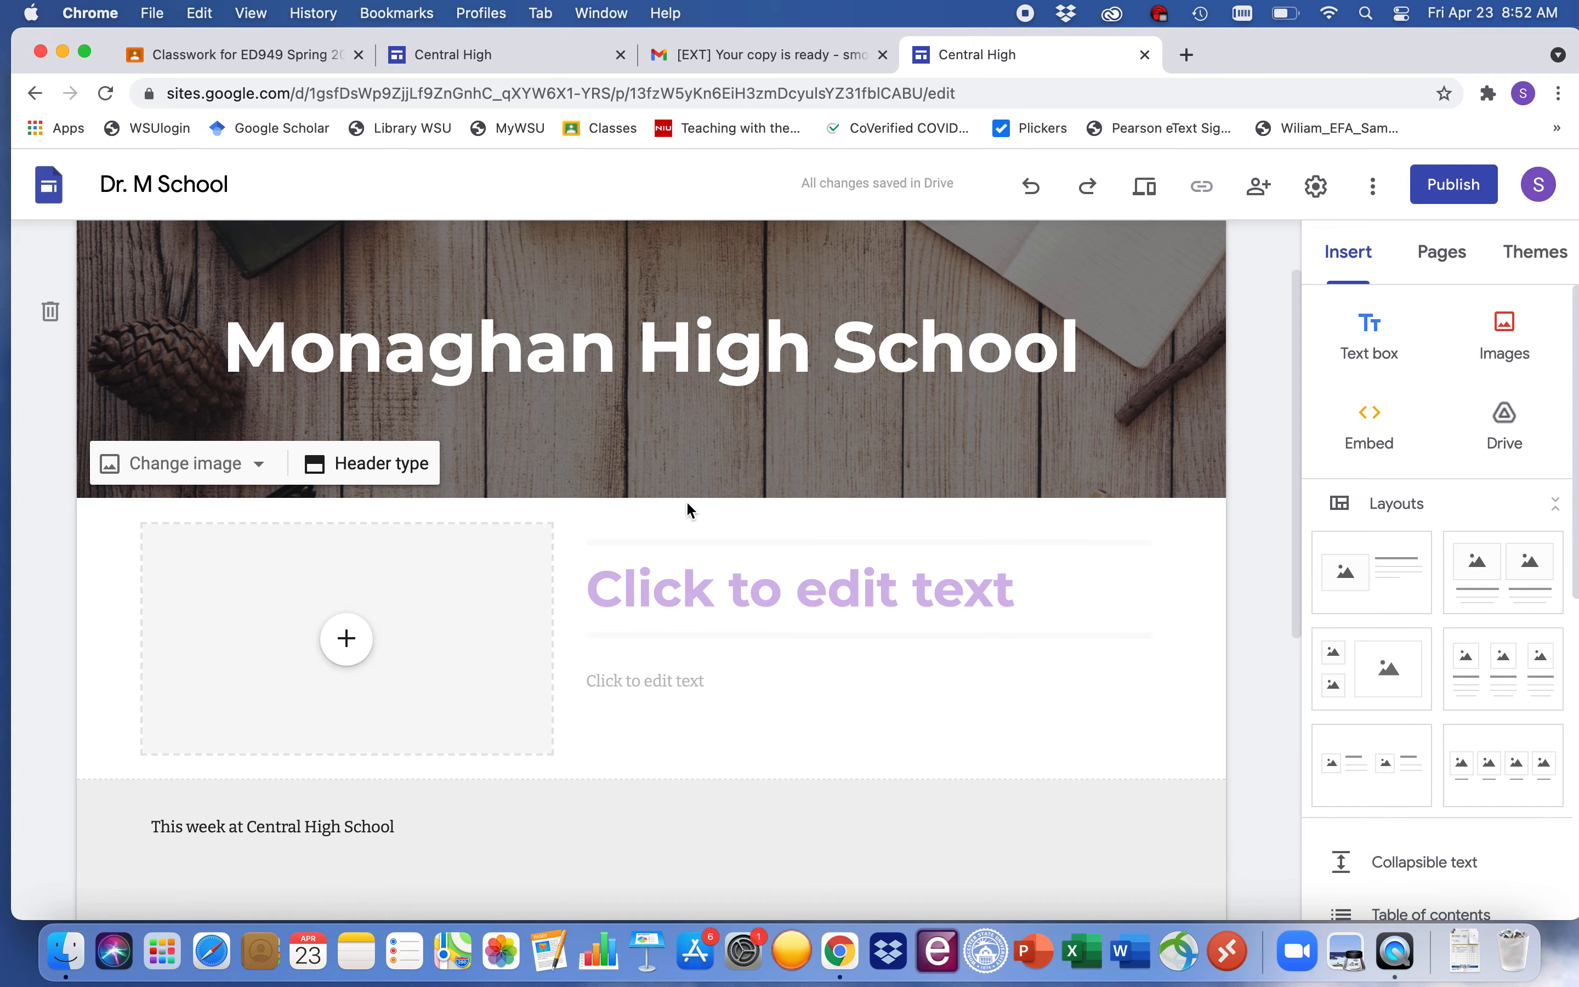
scroll(686, 500, down, 10)
scroll(689, 502, up, 10)
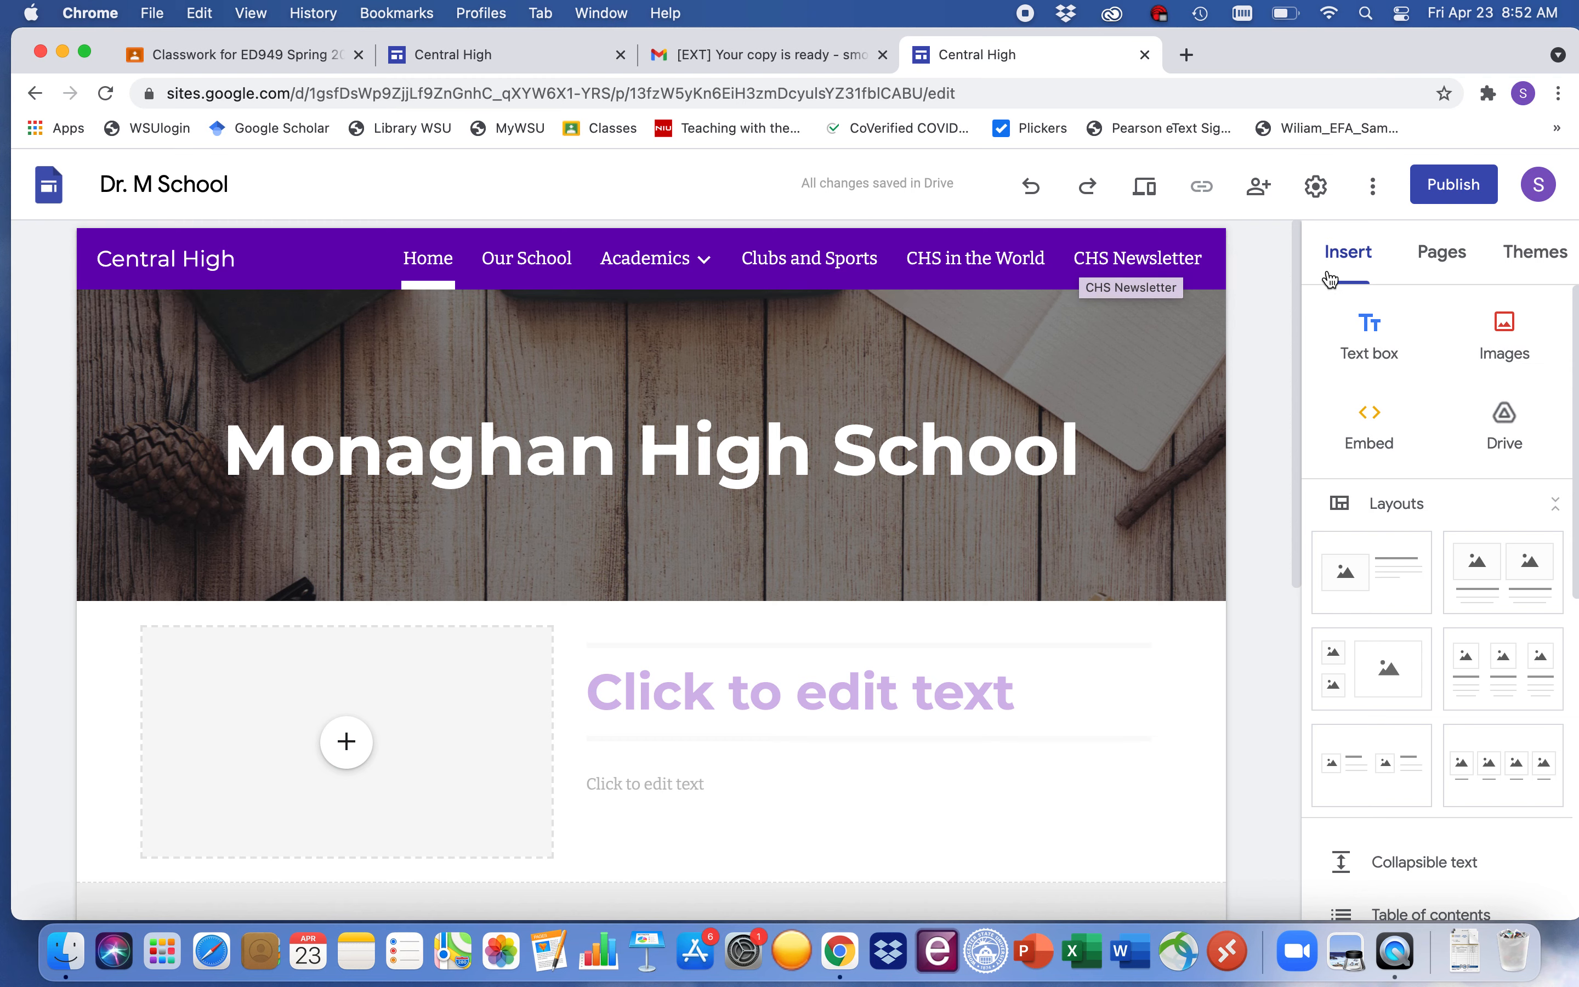
- Add a subpage named "Community Committees" under the Our School page
click(1454, 263)
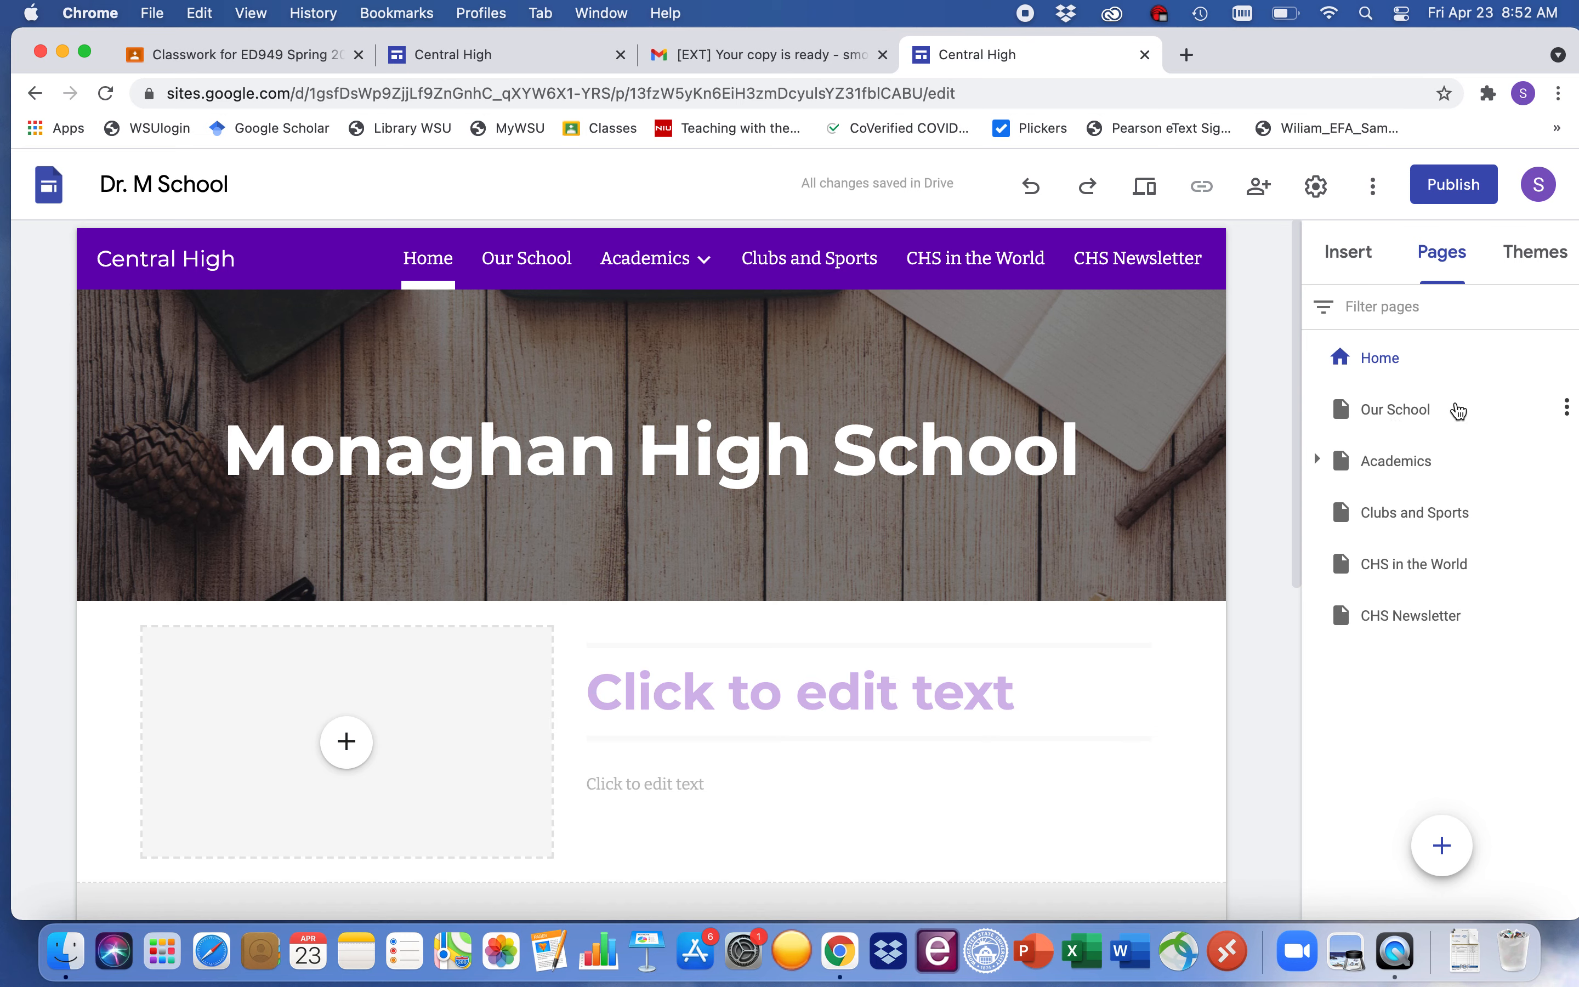
click(1568, 410)
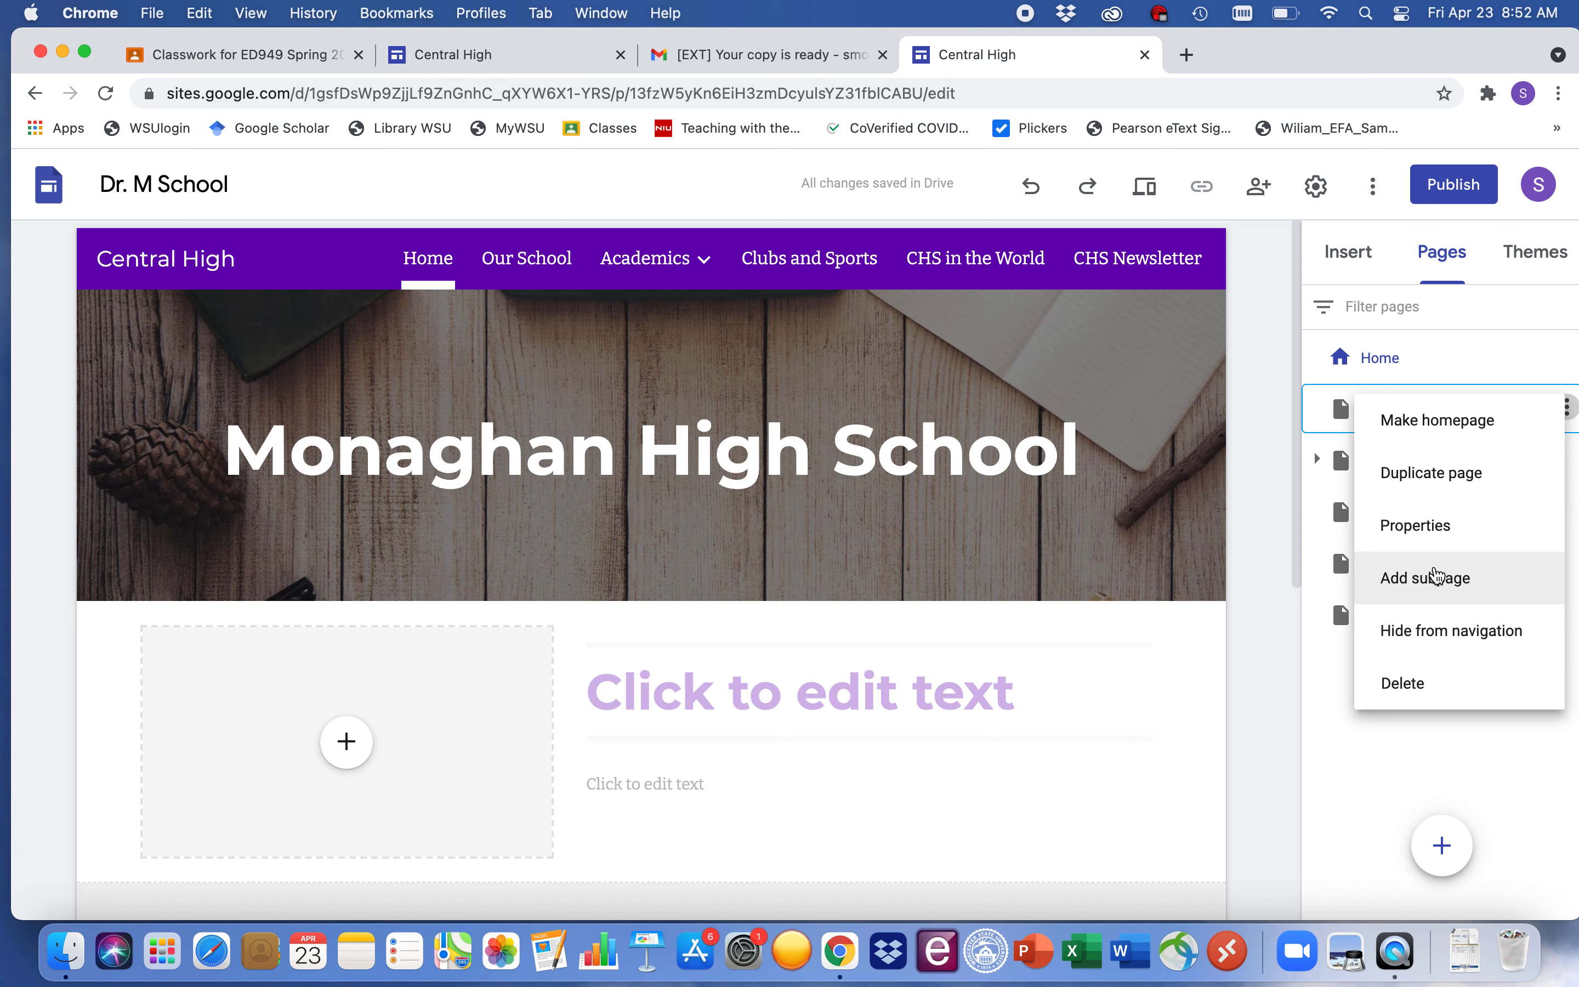
click(1439, 576)
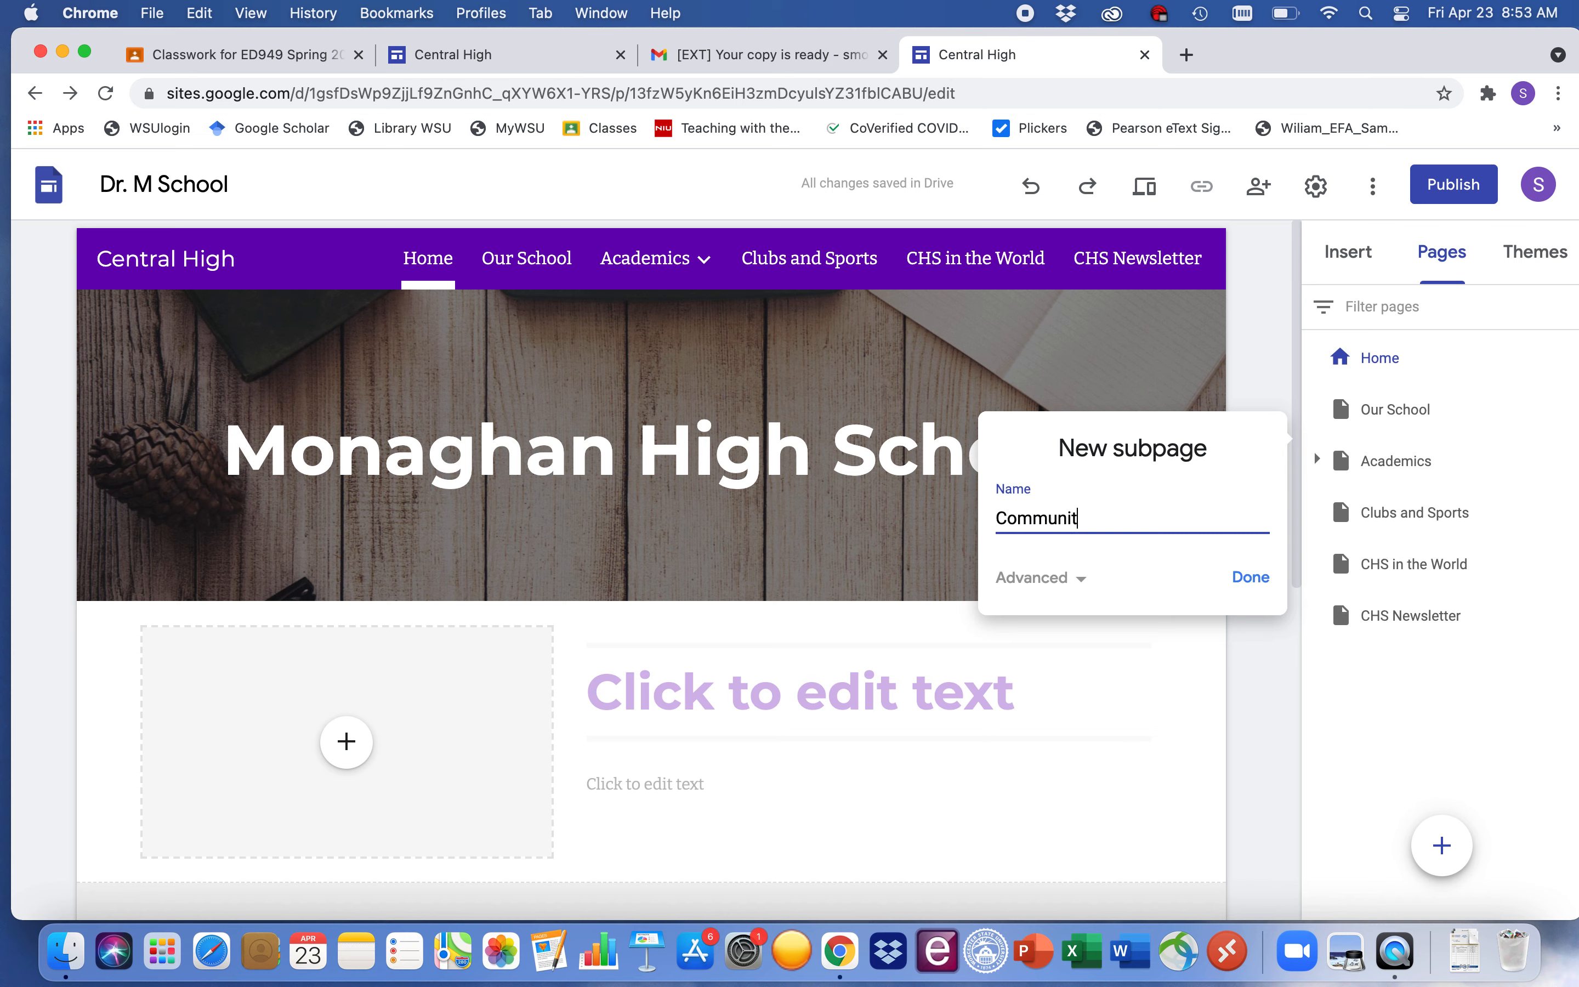
text(mmittees)
click(1253, 579)
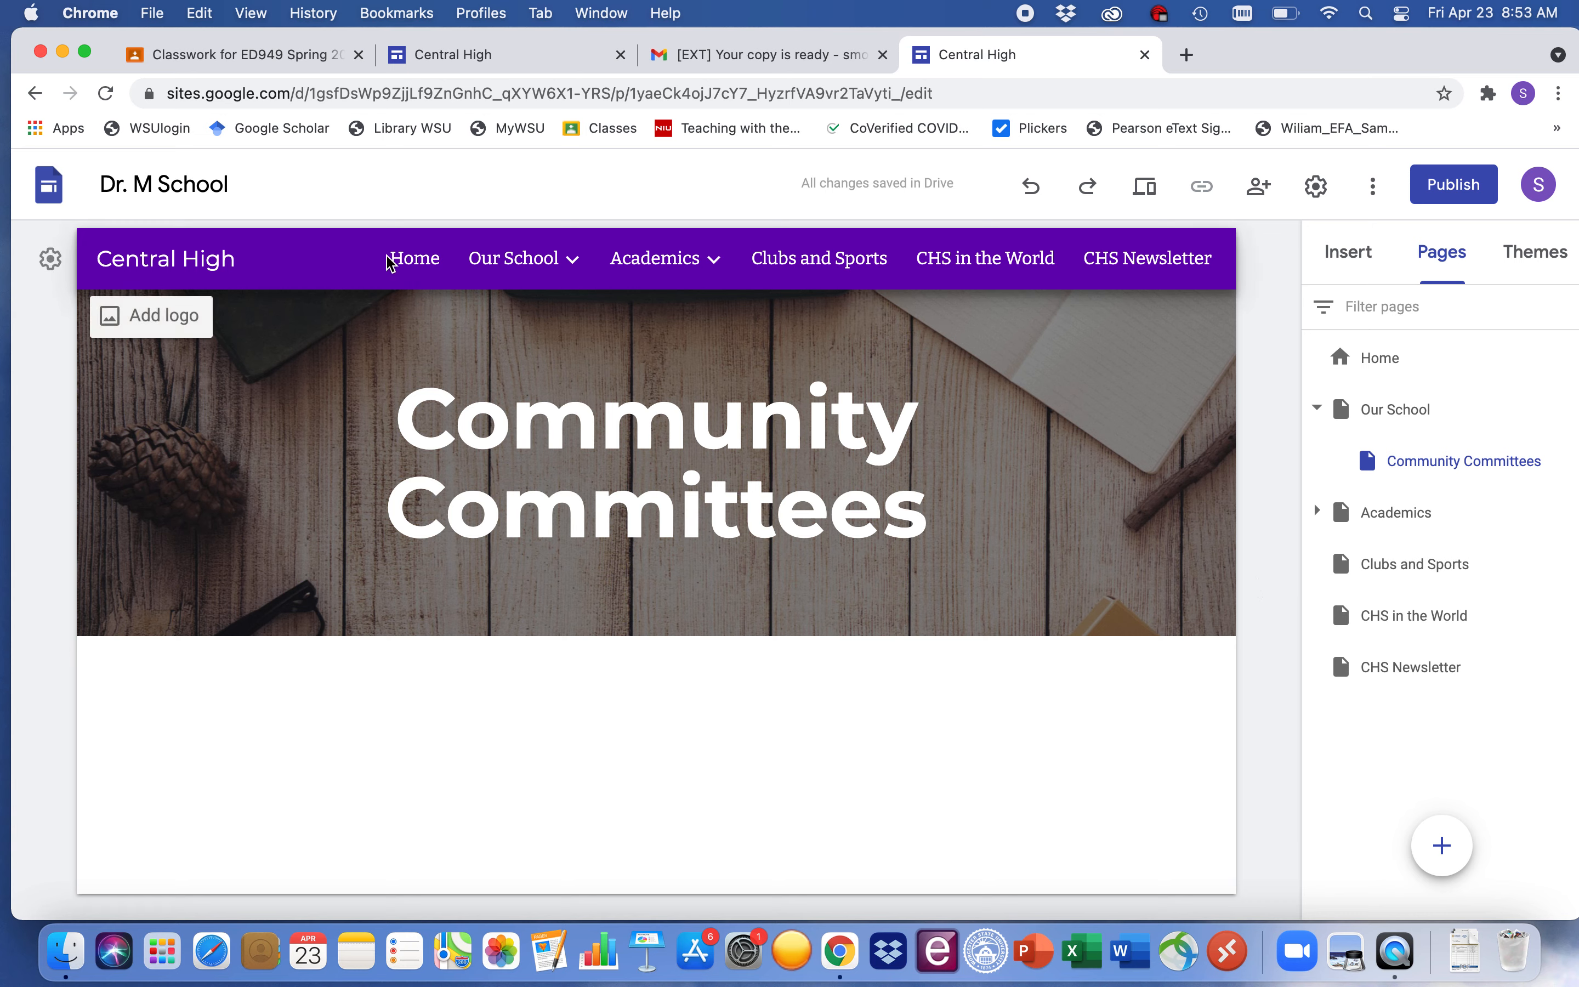
- Check the site navigation by visiting Home, Our School and its Community Committees subpage
click(409, 264)
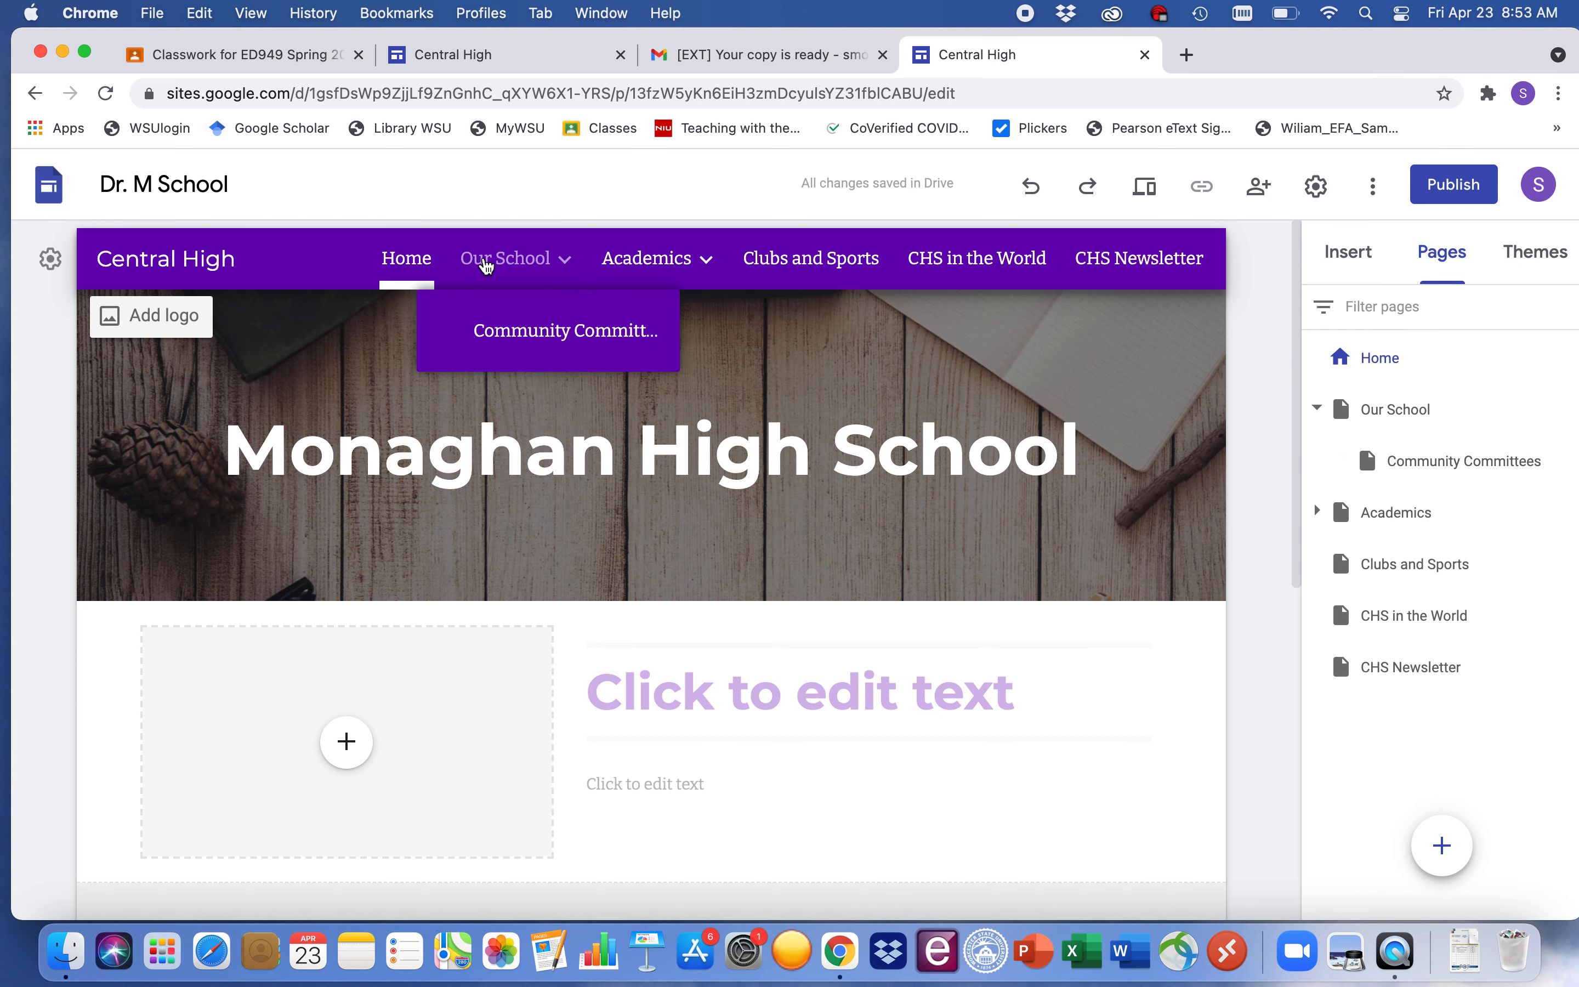
click(486, 264)
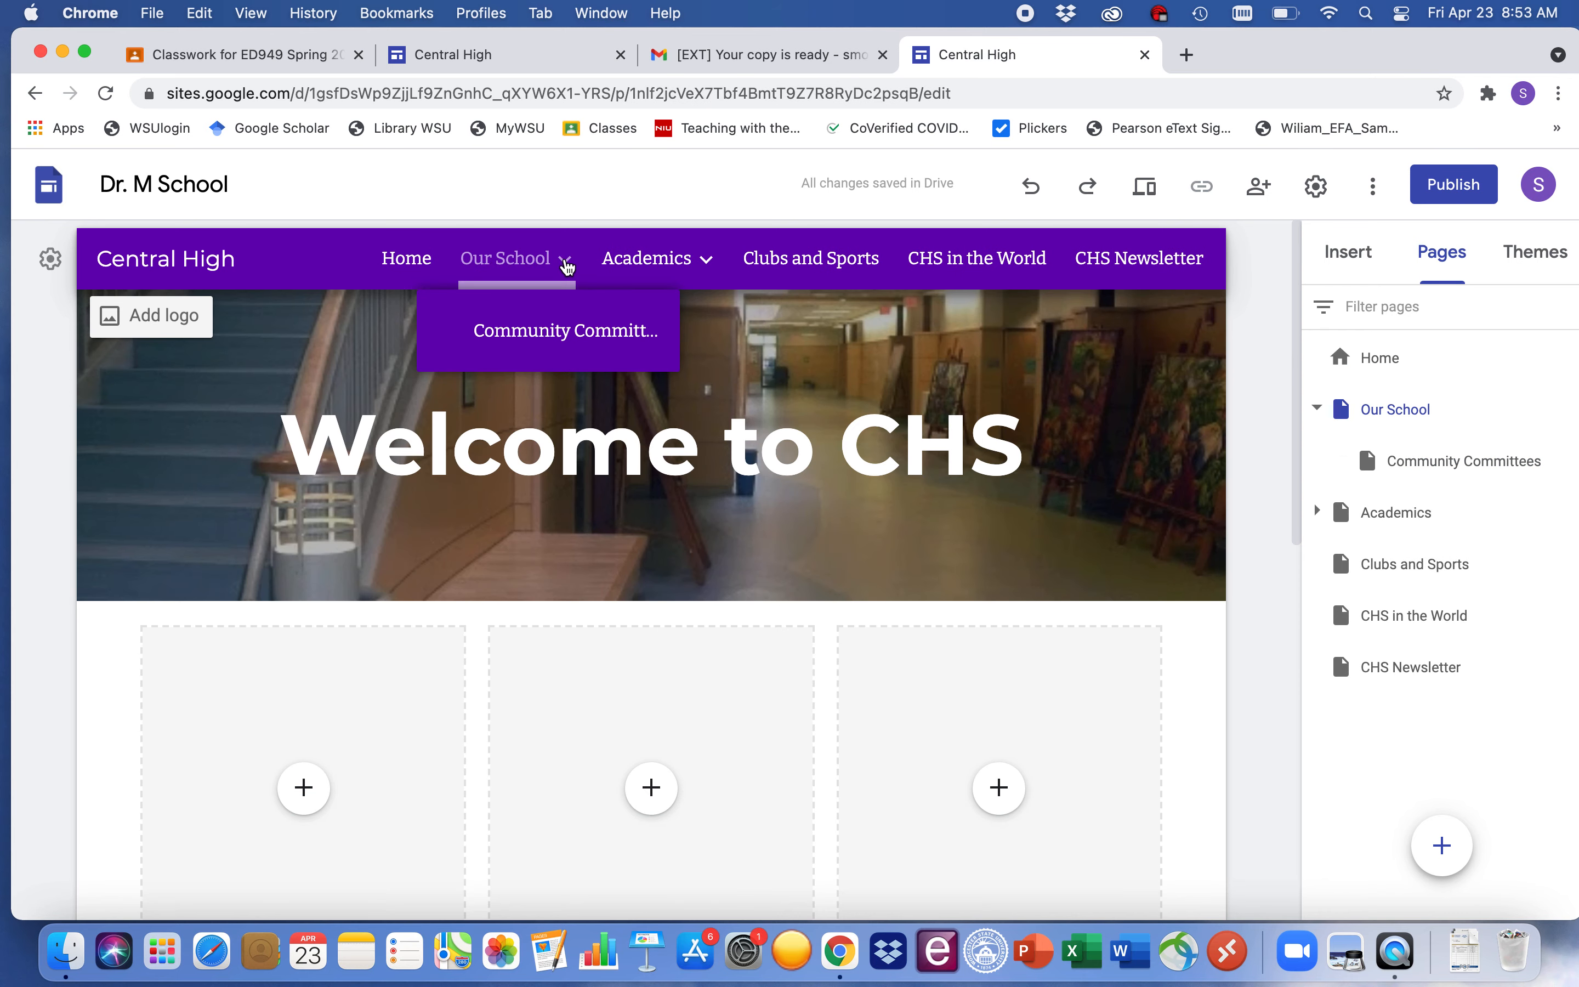
click(571, 344)
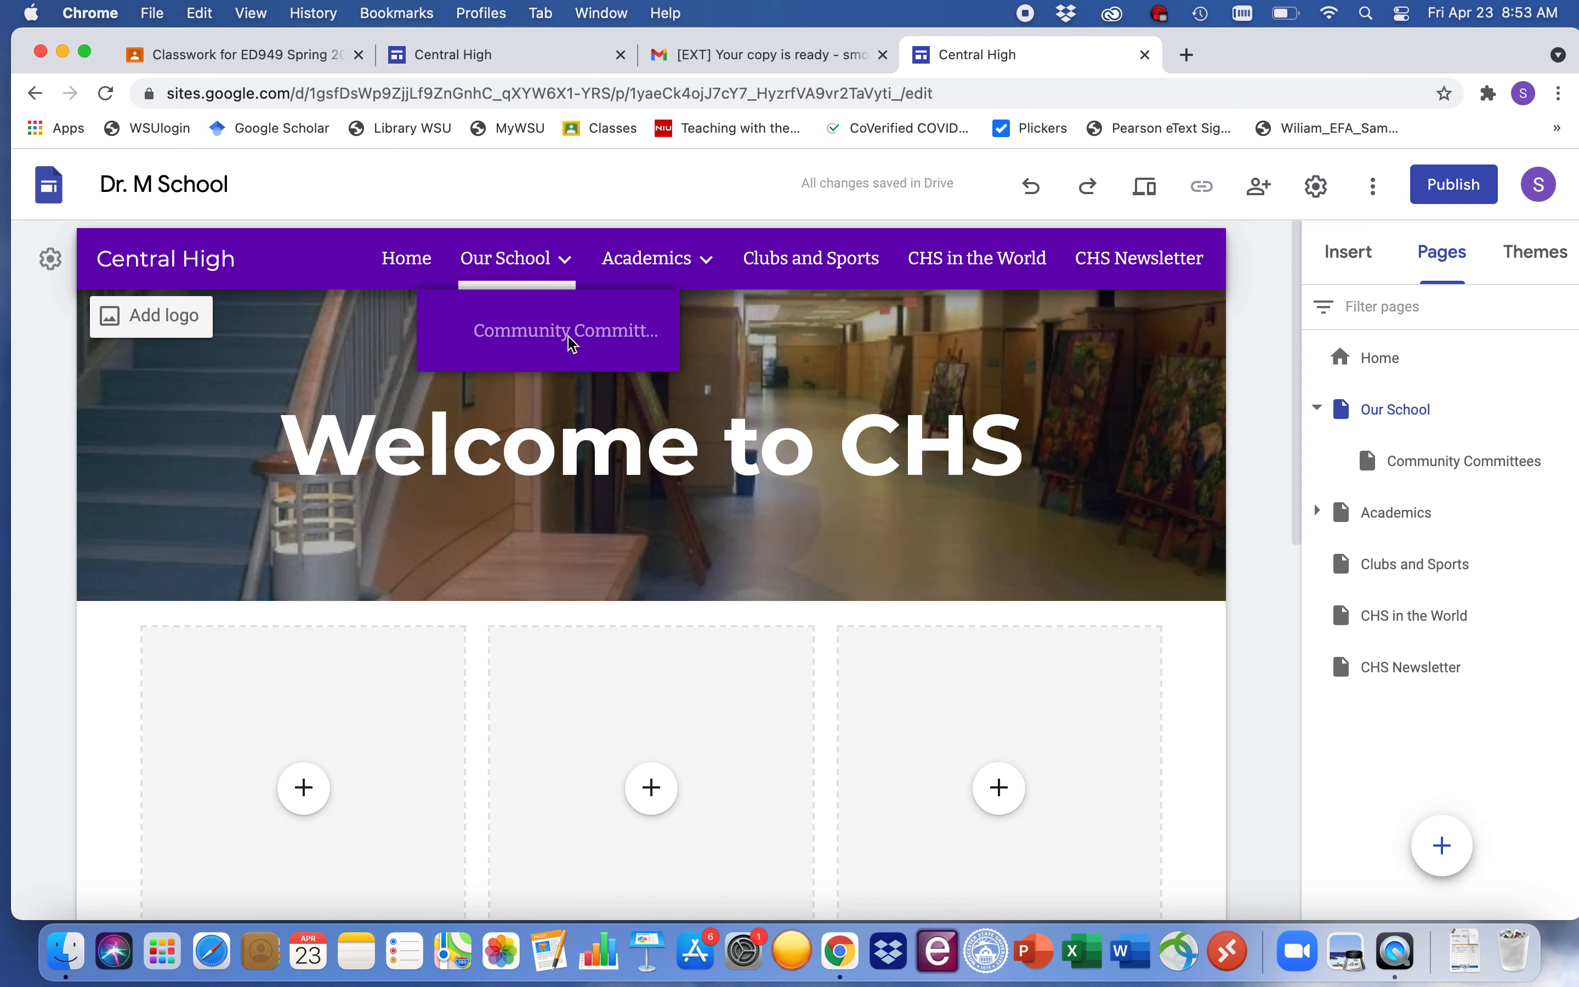
mouse_move(539, 267)
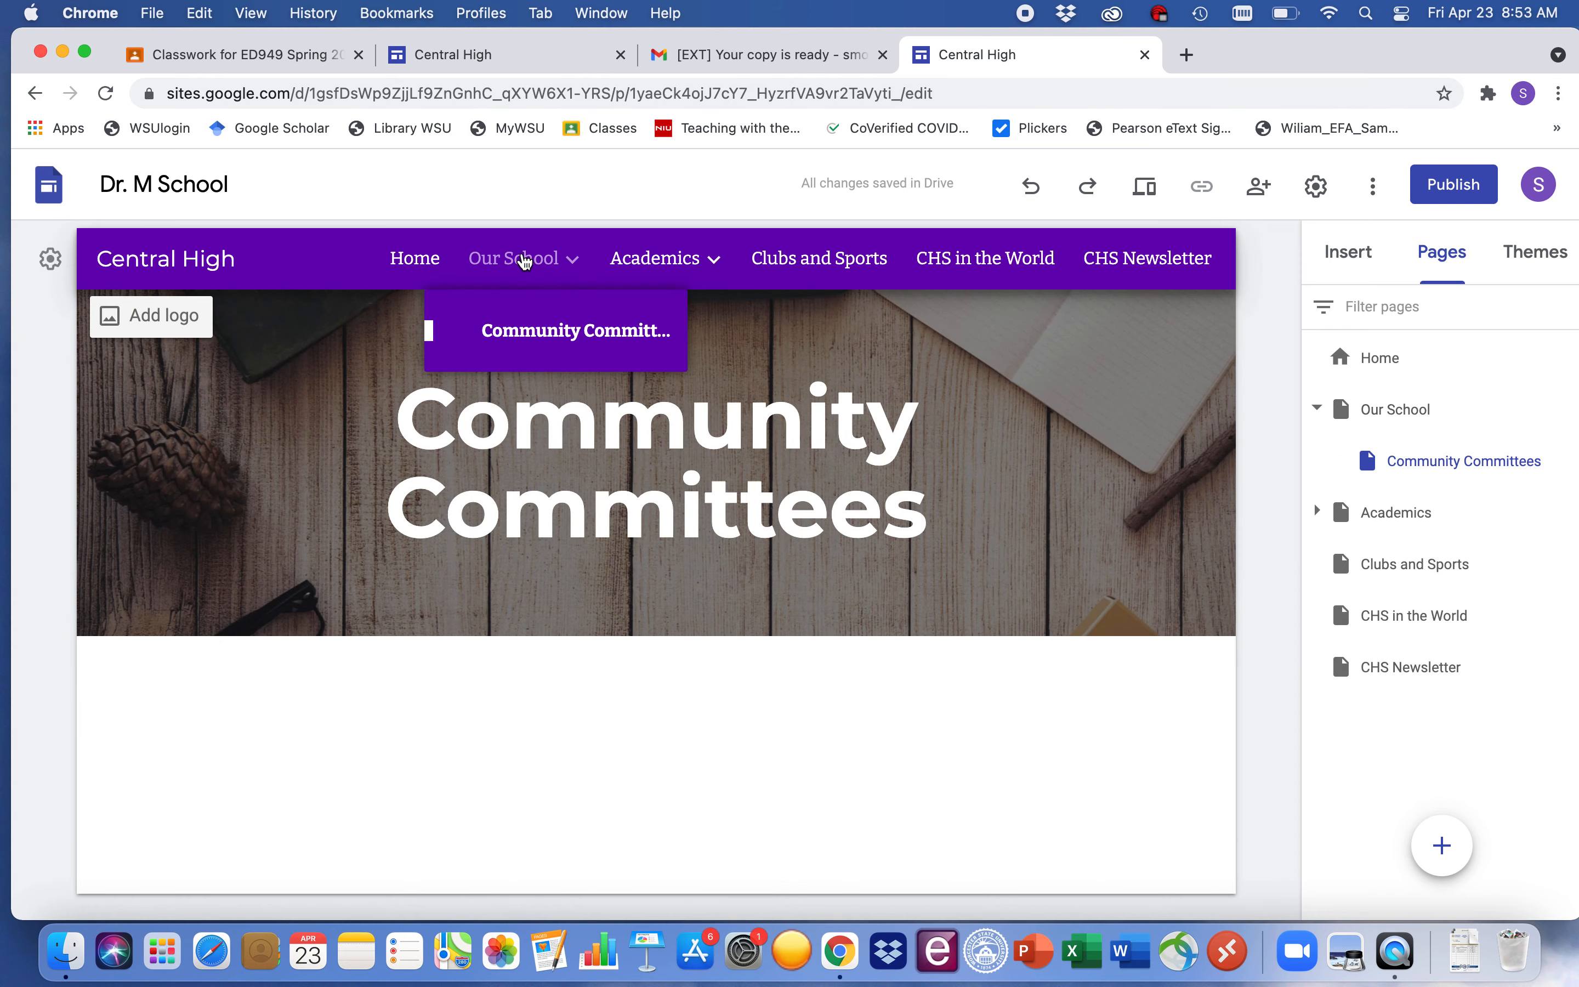
click(526, 260)
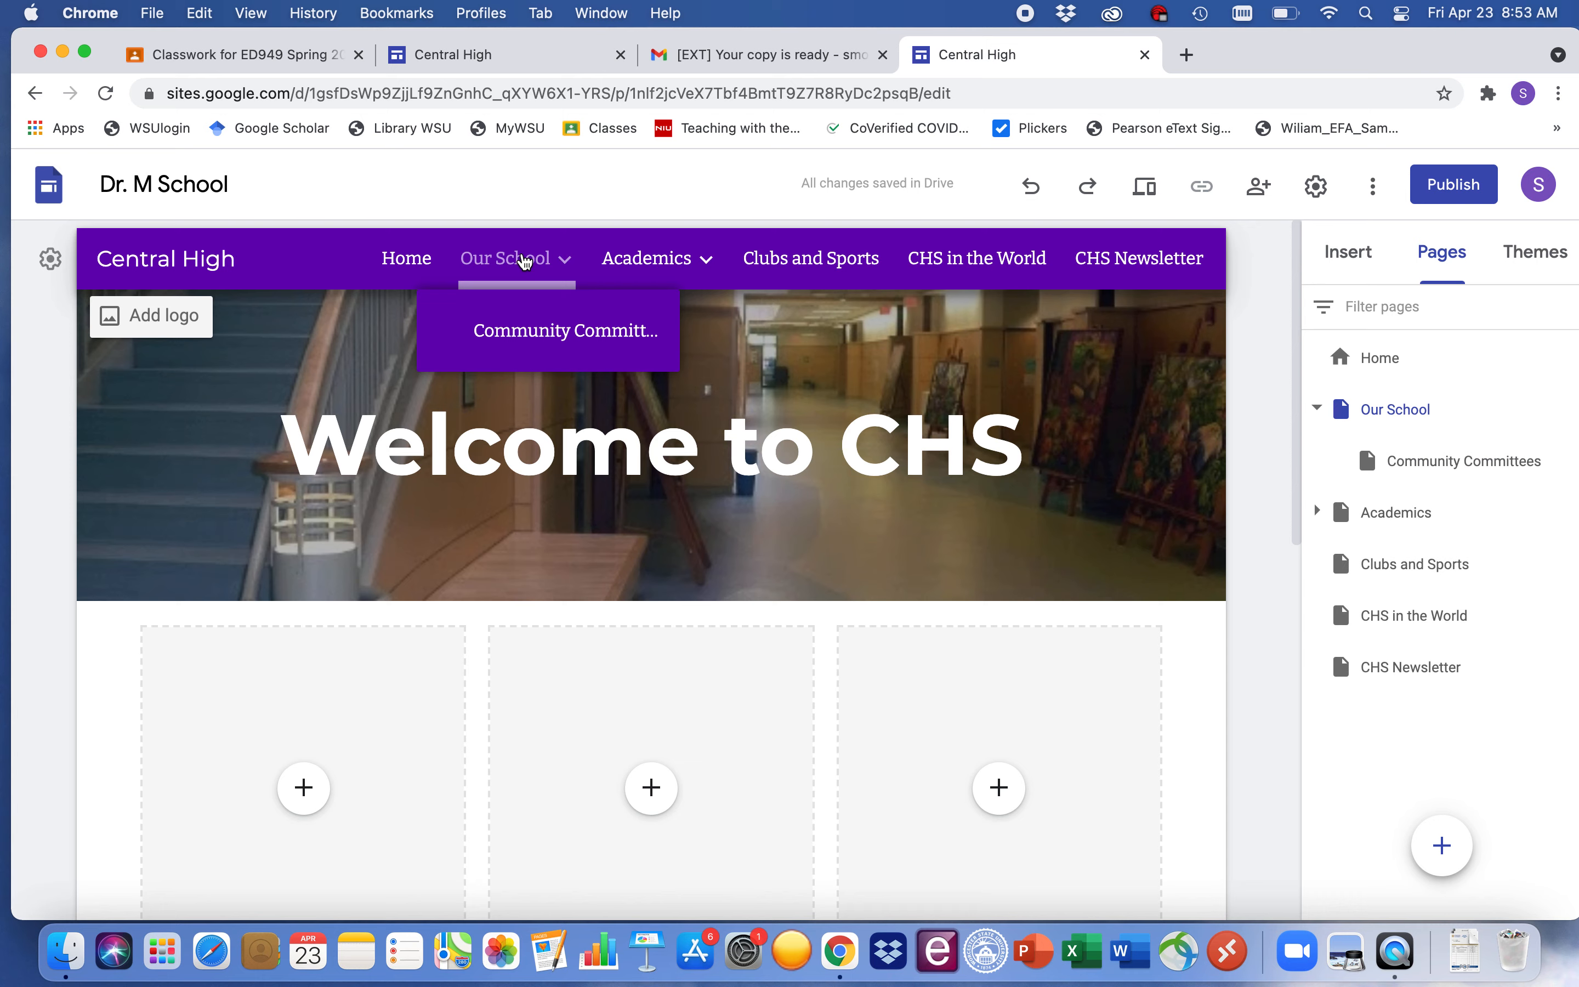
click(570, 258)
click(571, 260)
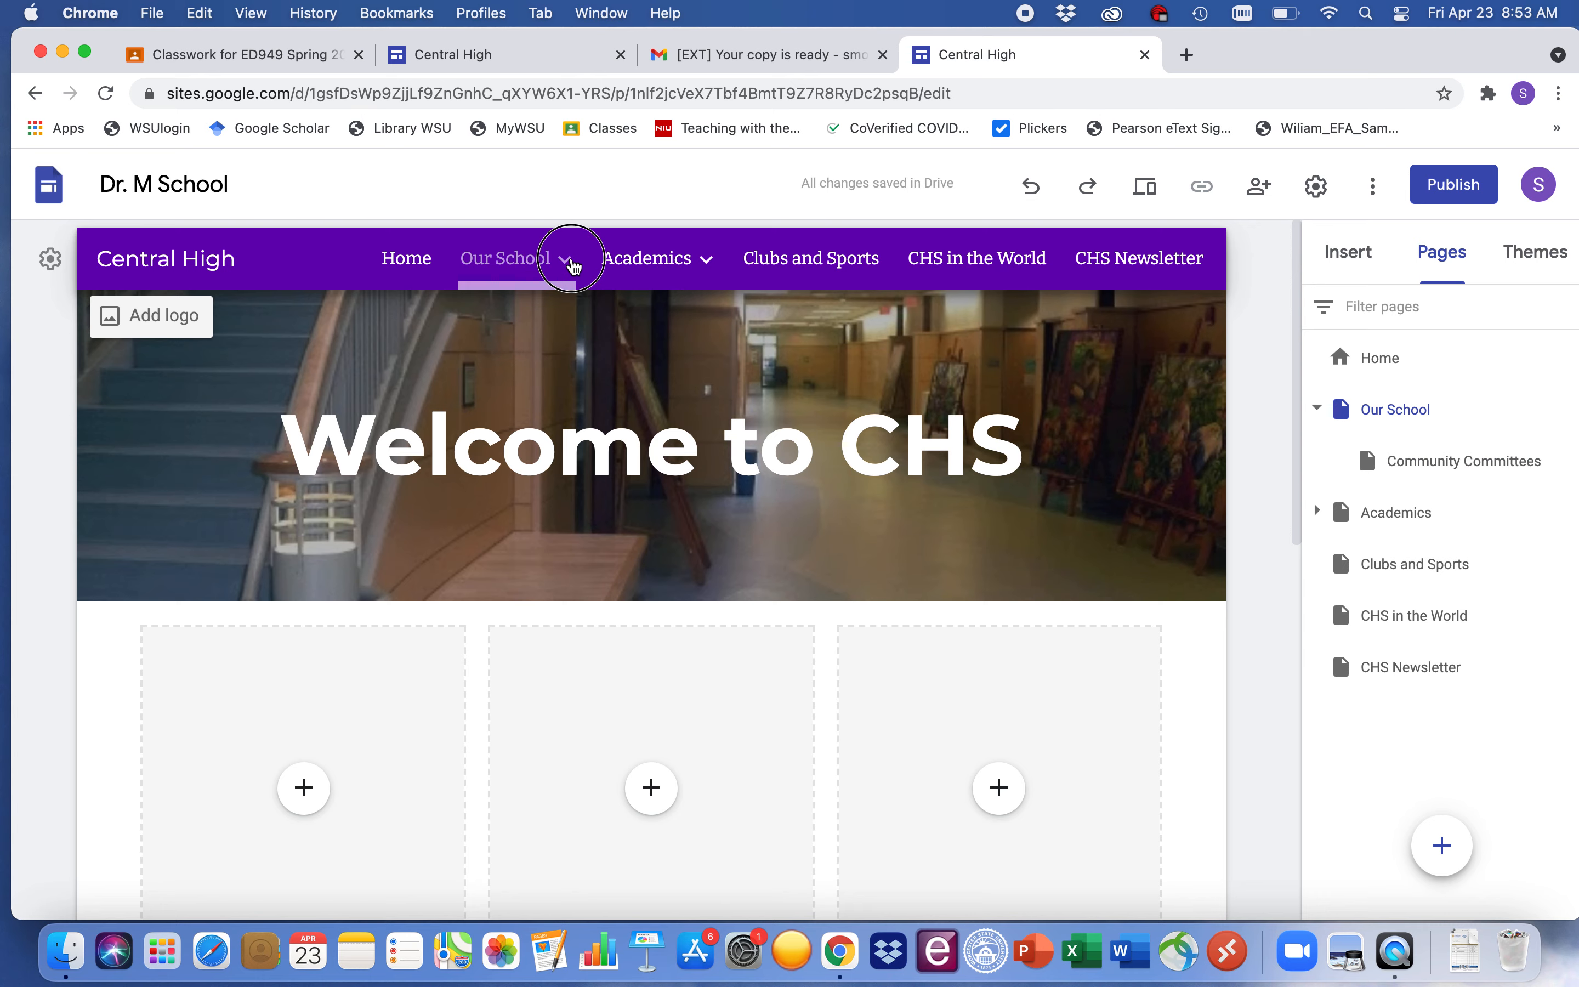
click(566, 331)
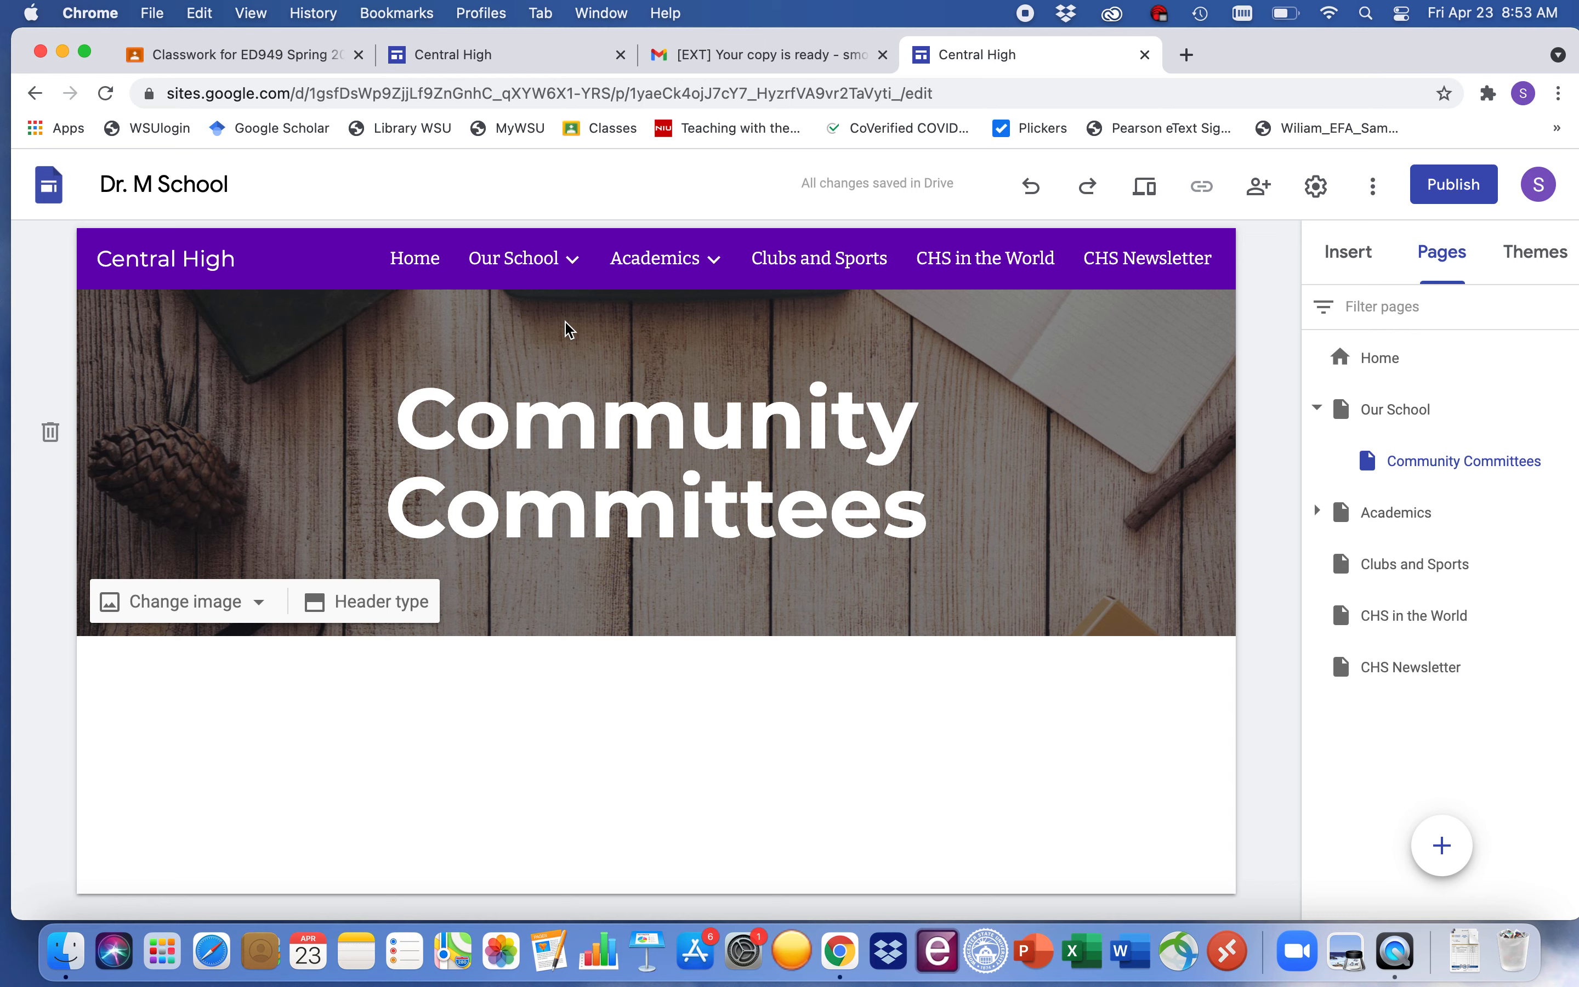
click(524, 256)
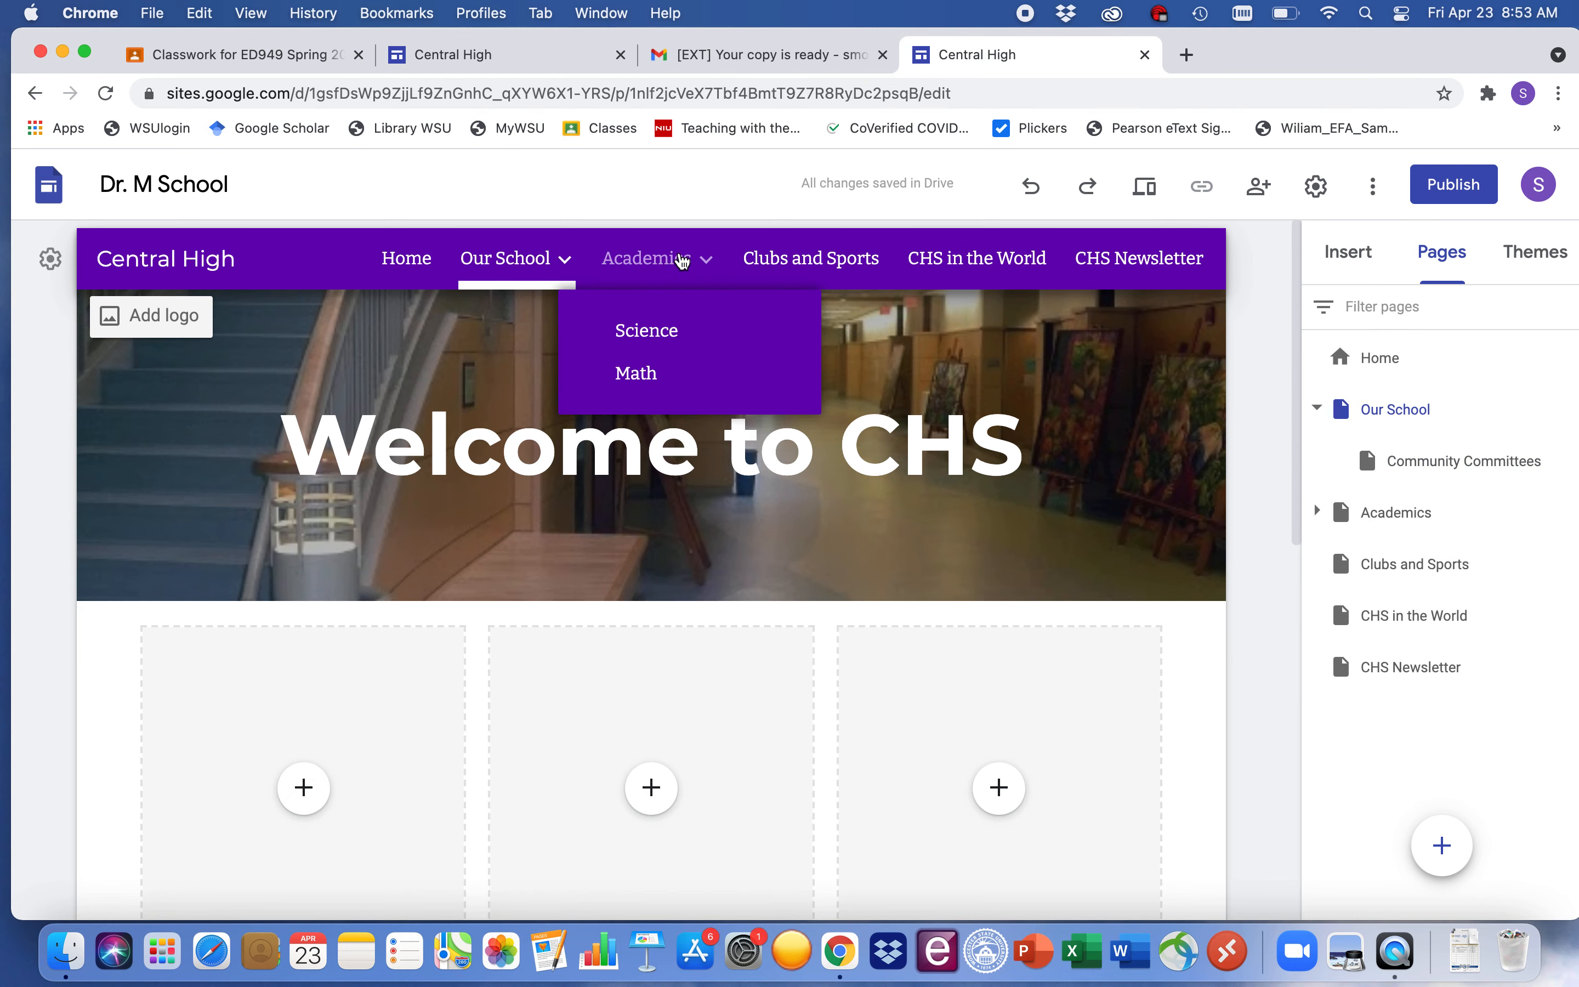
- Add a subpage named "Dr. M" under the Science page in Academics, and show the content that can be inserted on it
click(682, 260)
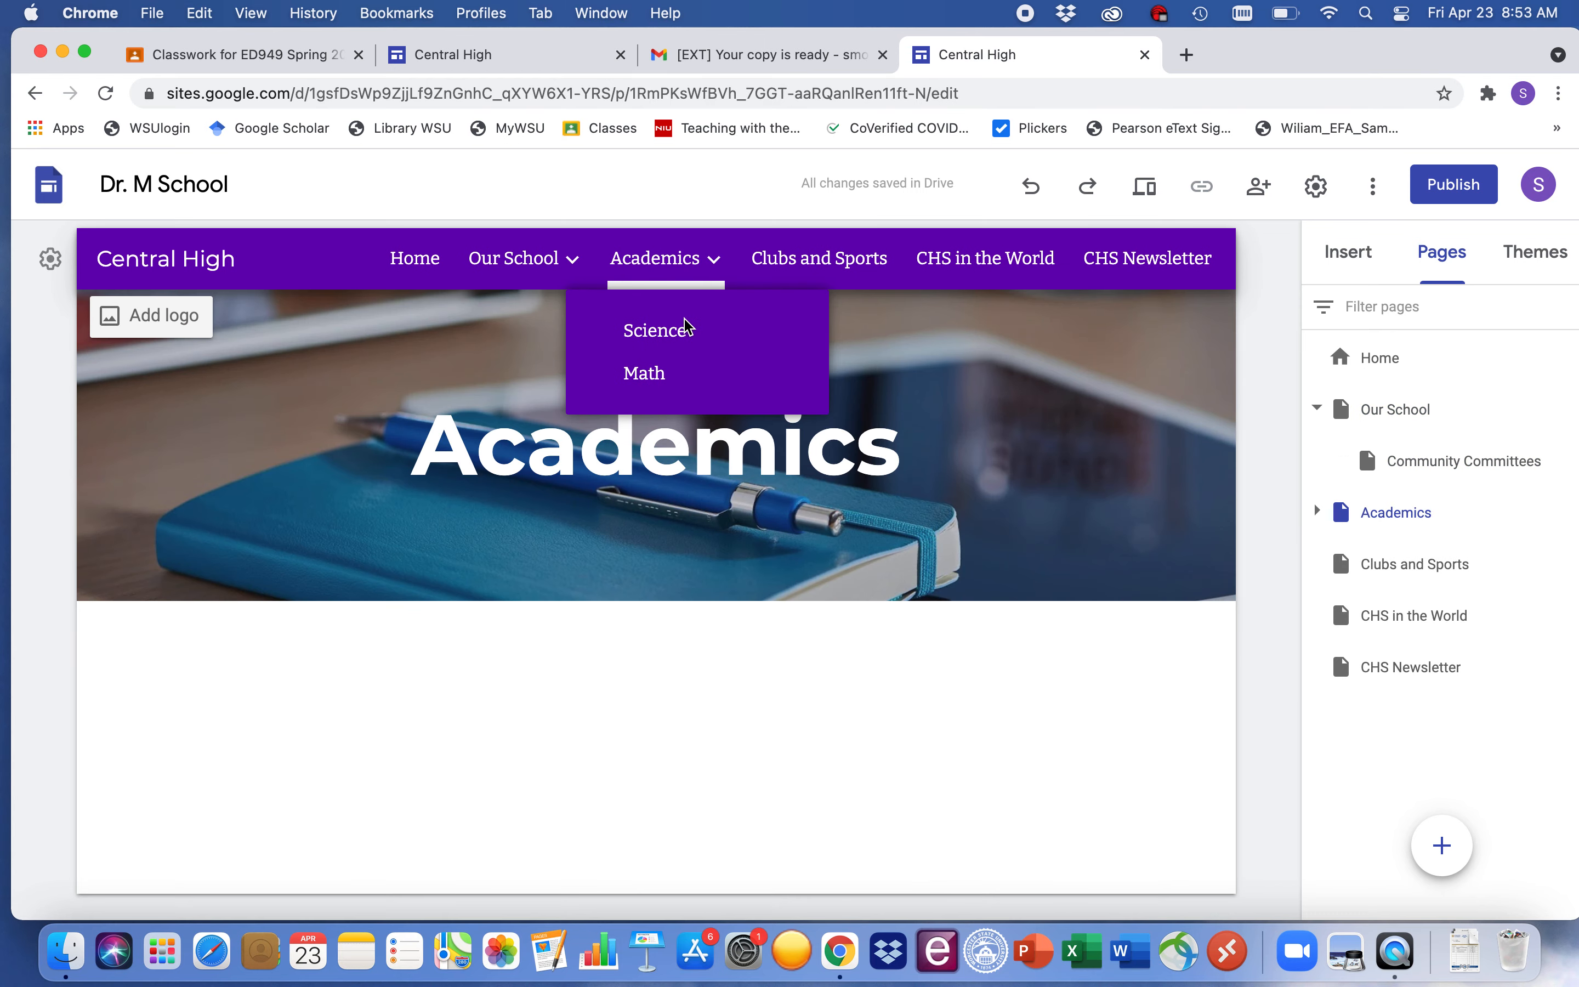
click(691, 336)
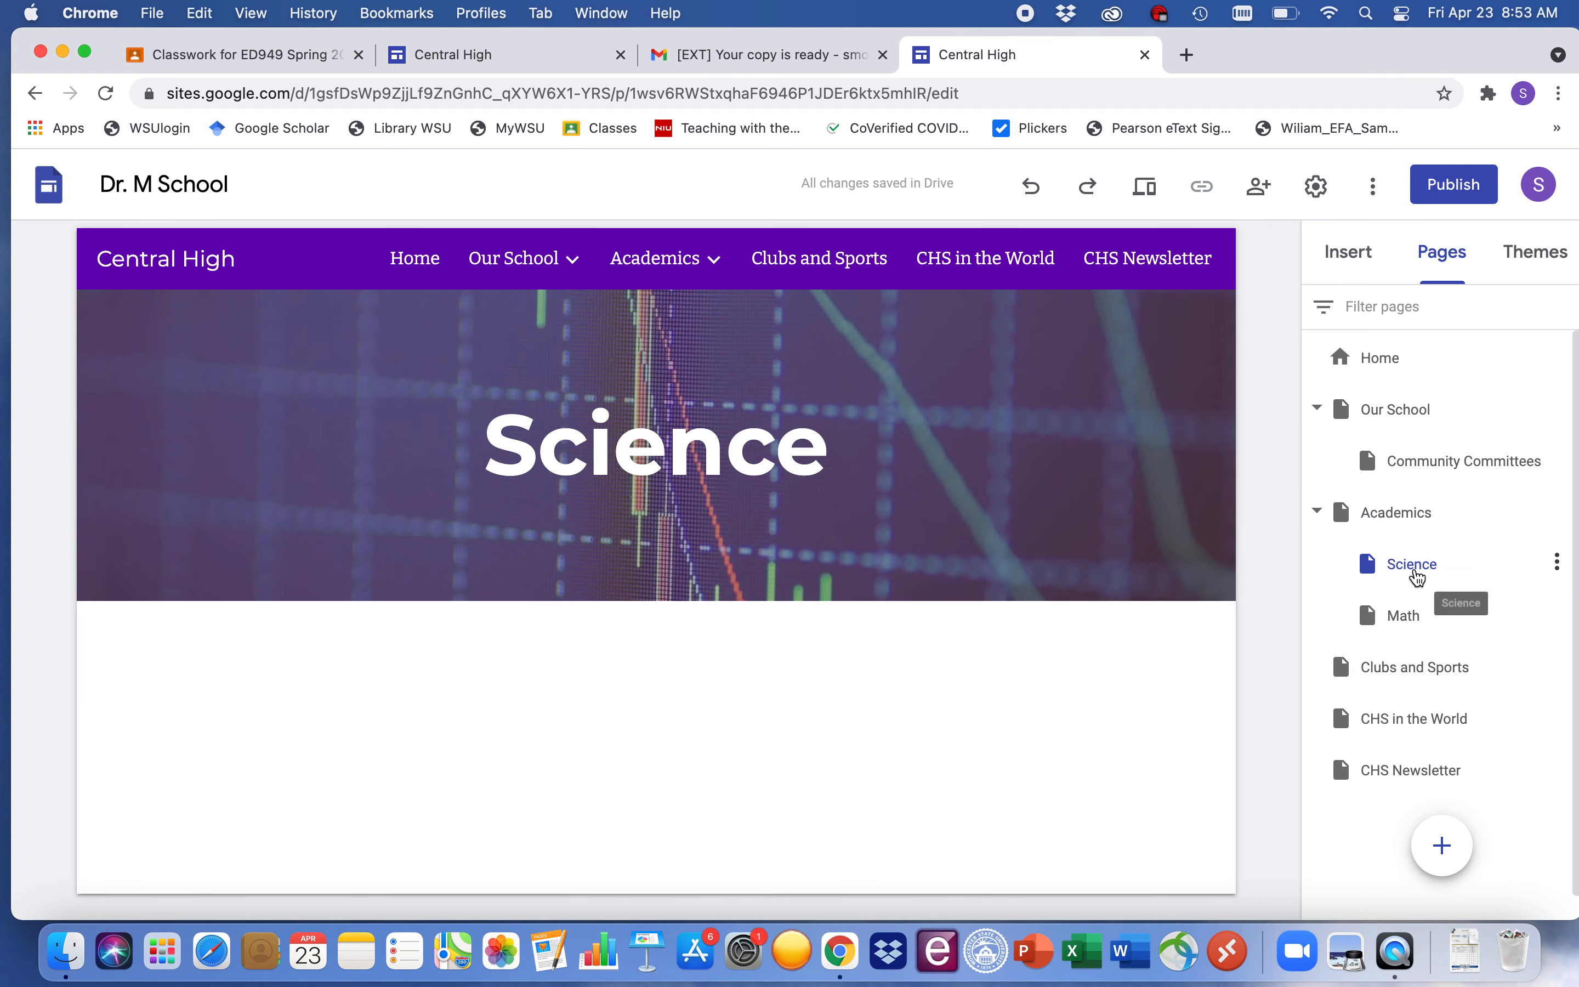
click(1559, 566)
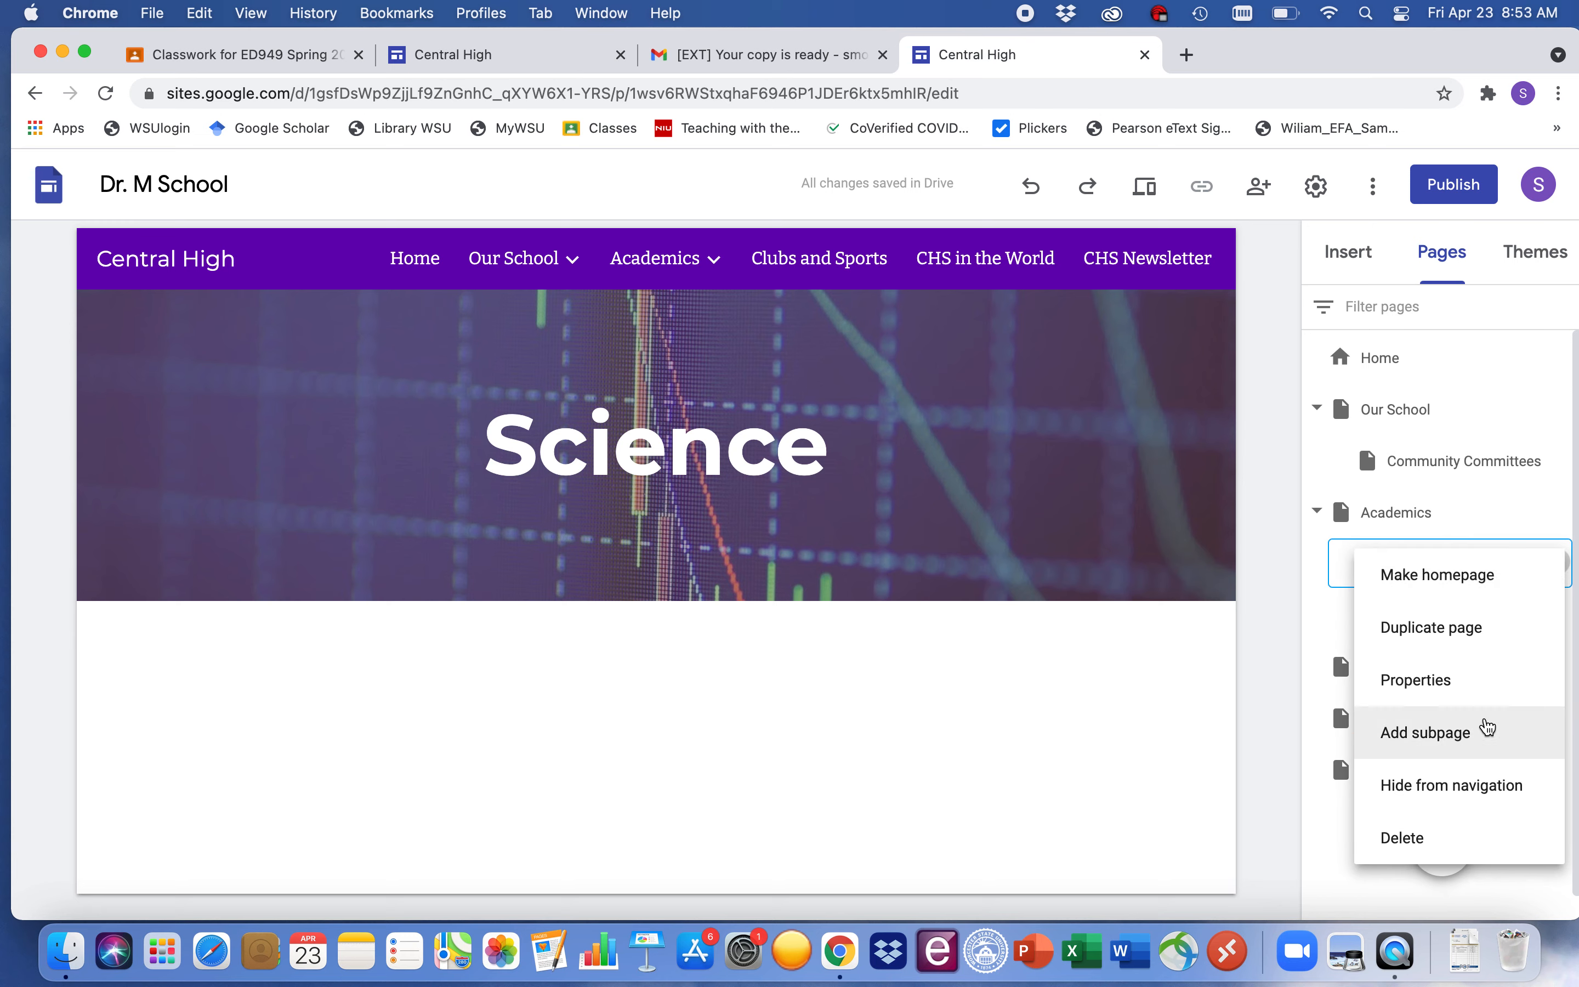
click(1483, 726)
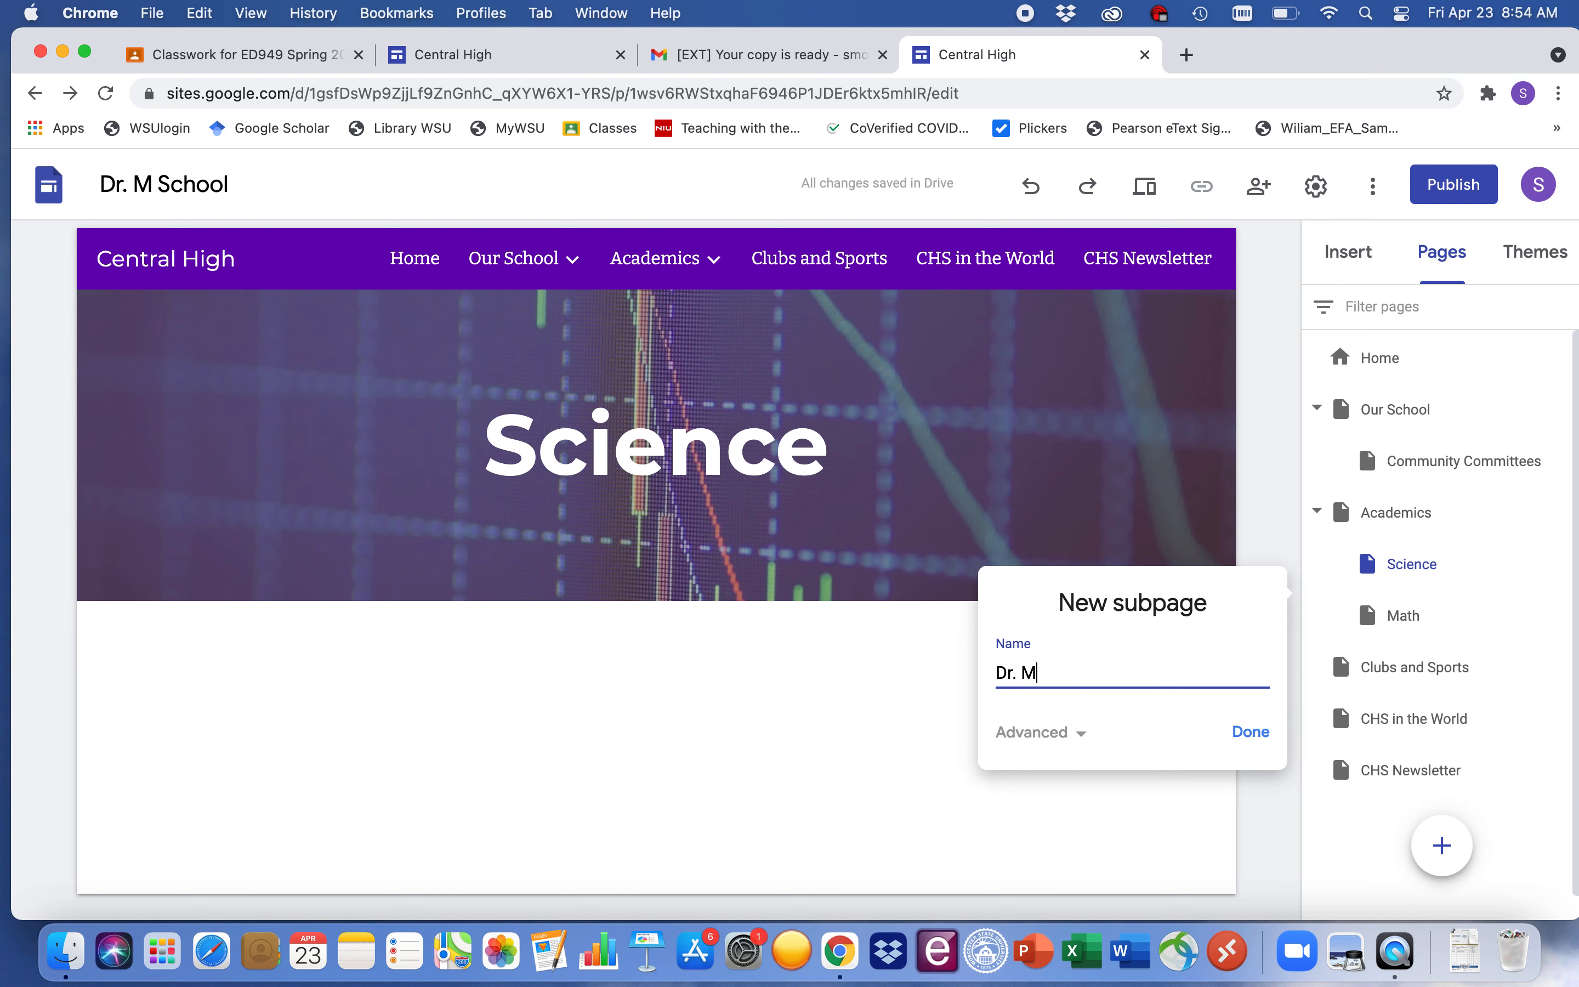
click(1256, 743)
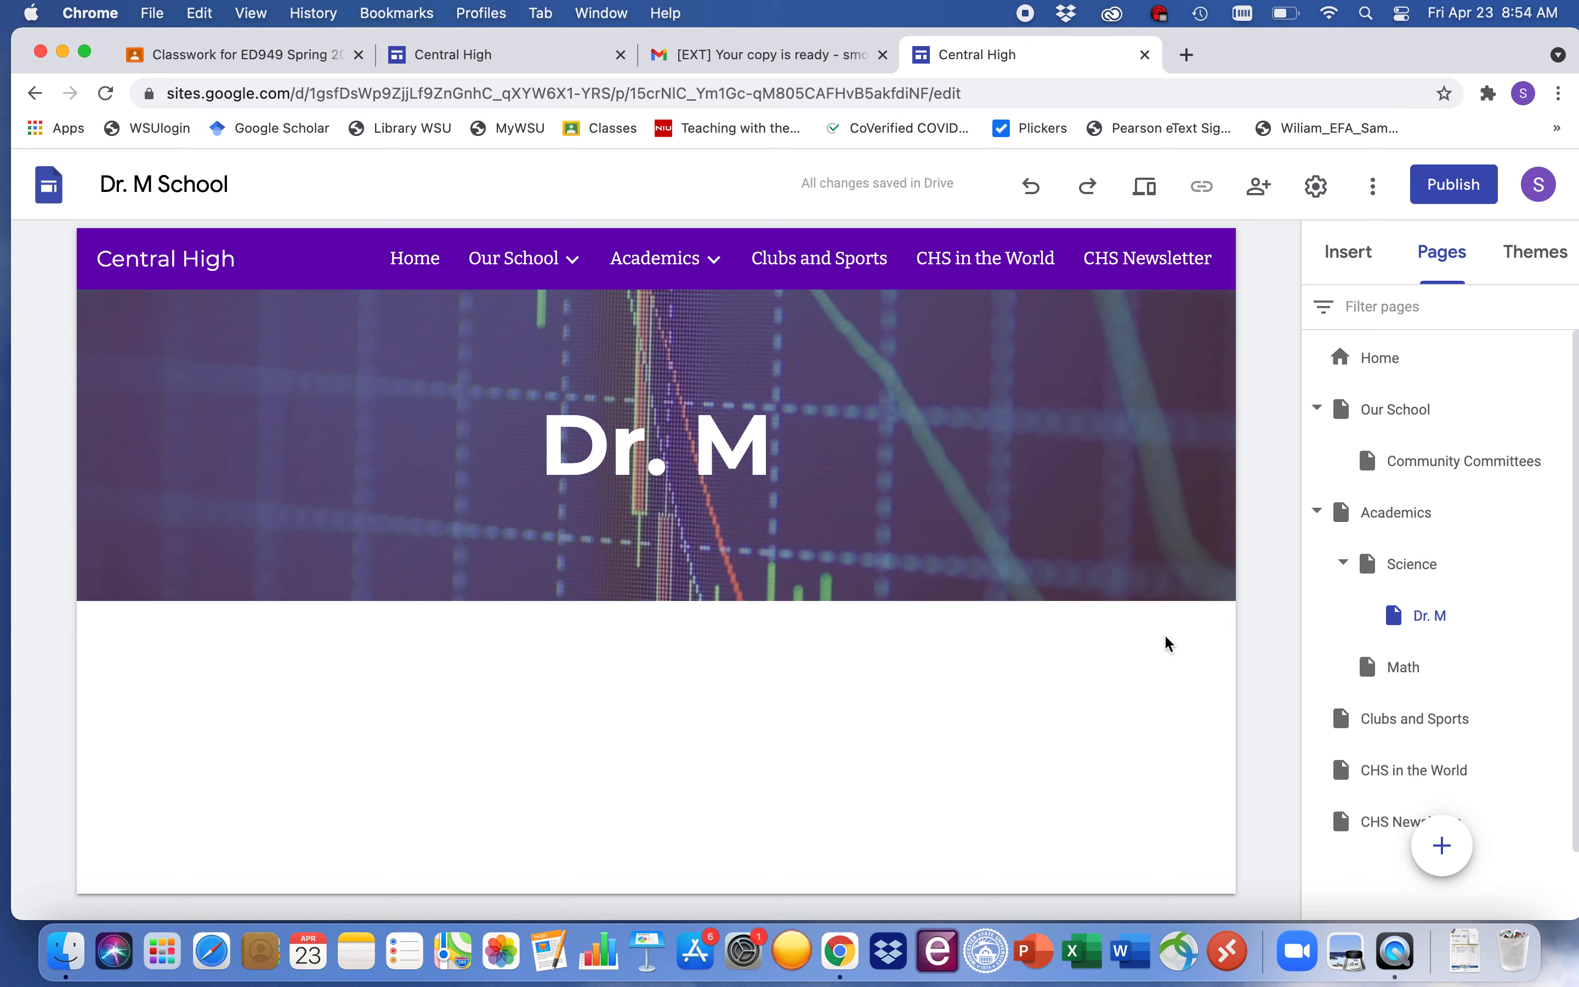
scroll(1454, 488, down, 2)
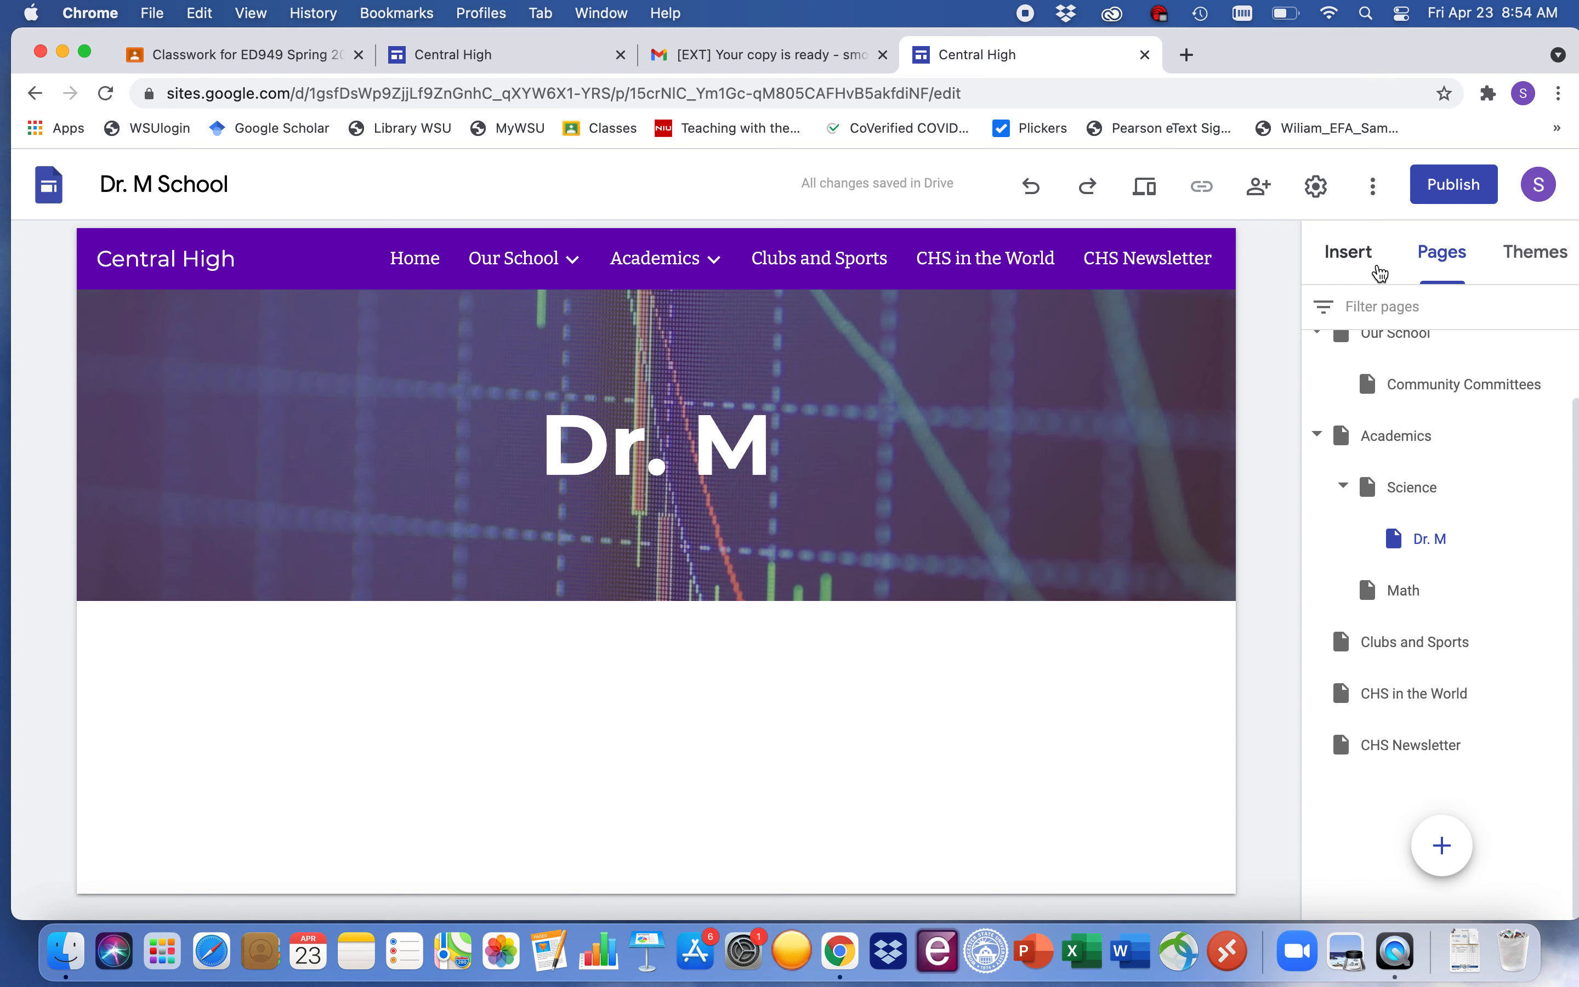
click(1358, 262)
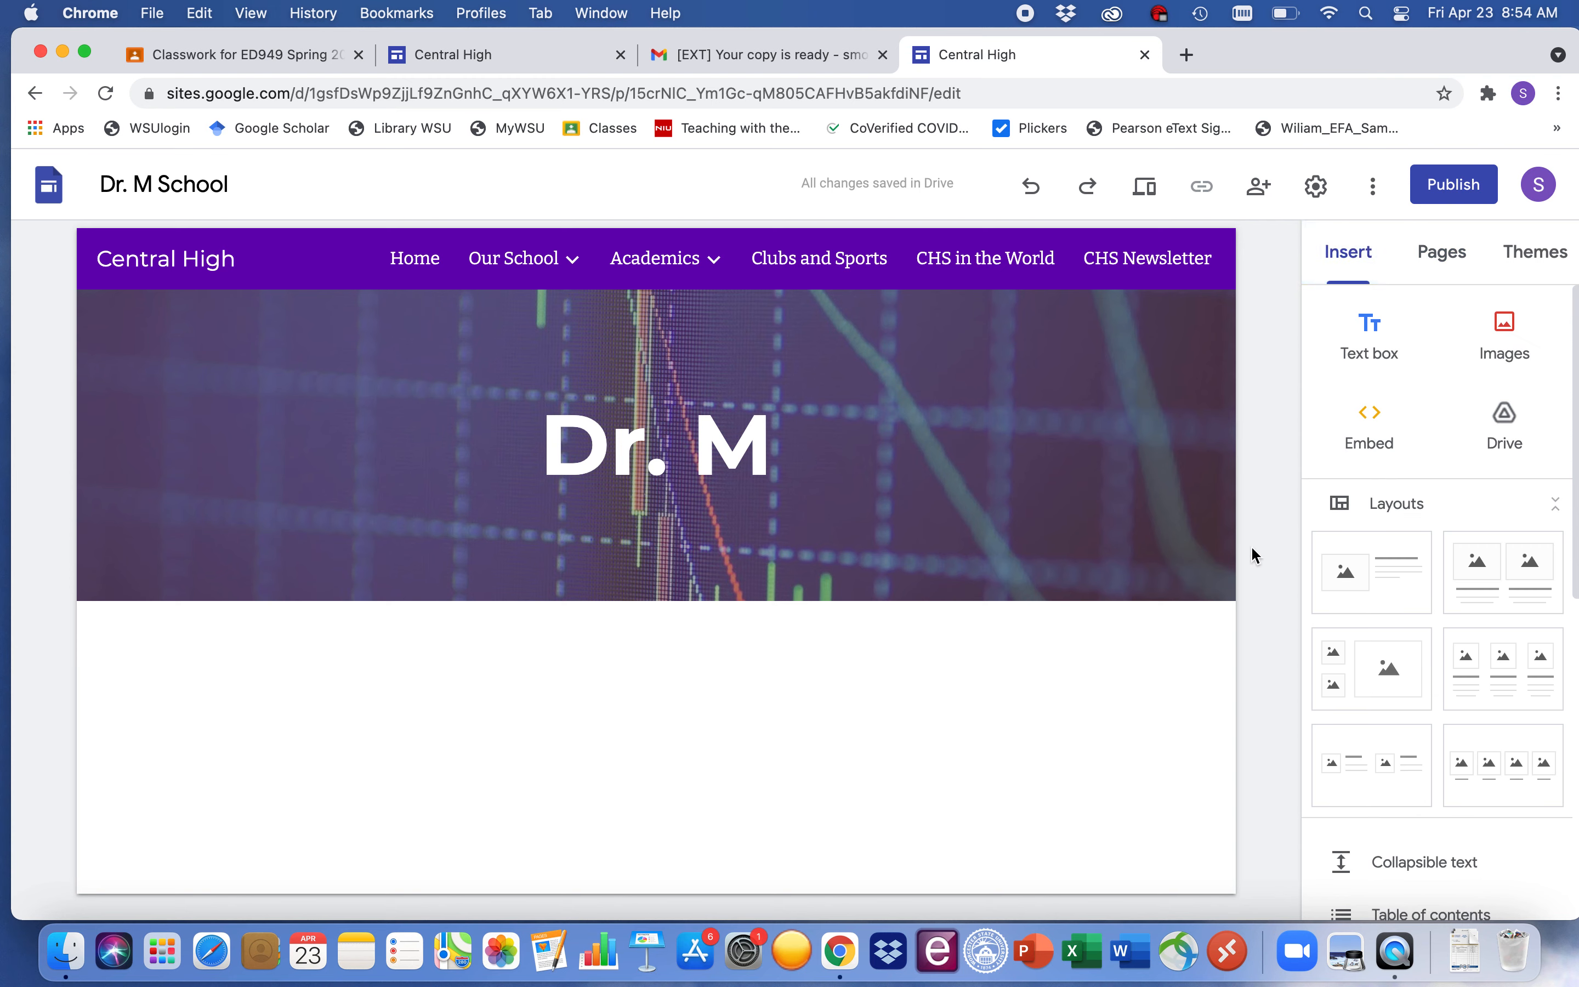
- Insert the first photo from a Google image search for "albert einsein" onto the Dr. M page
click(1510, 339)
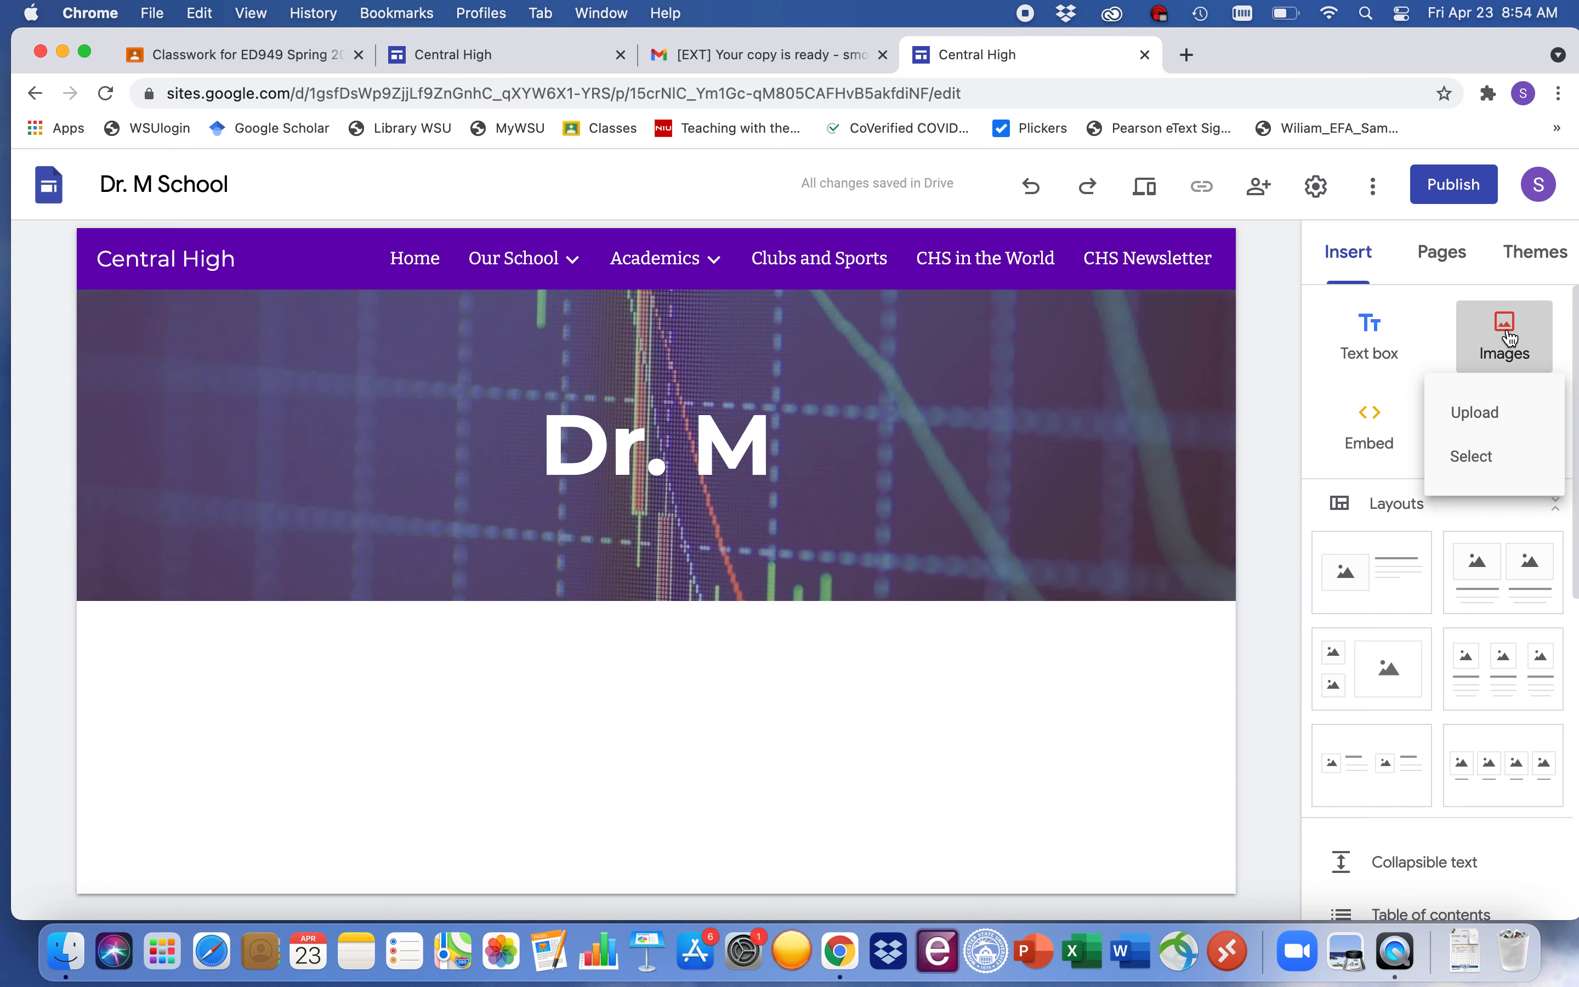
click(1474, 457)
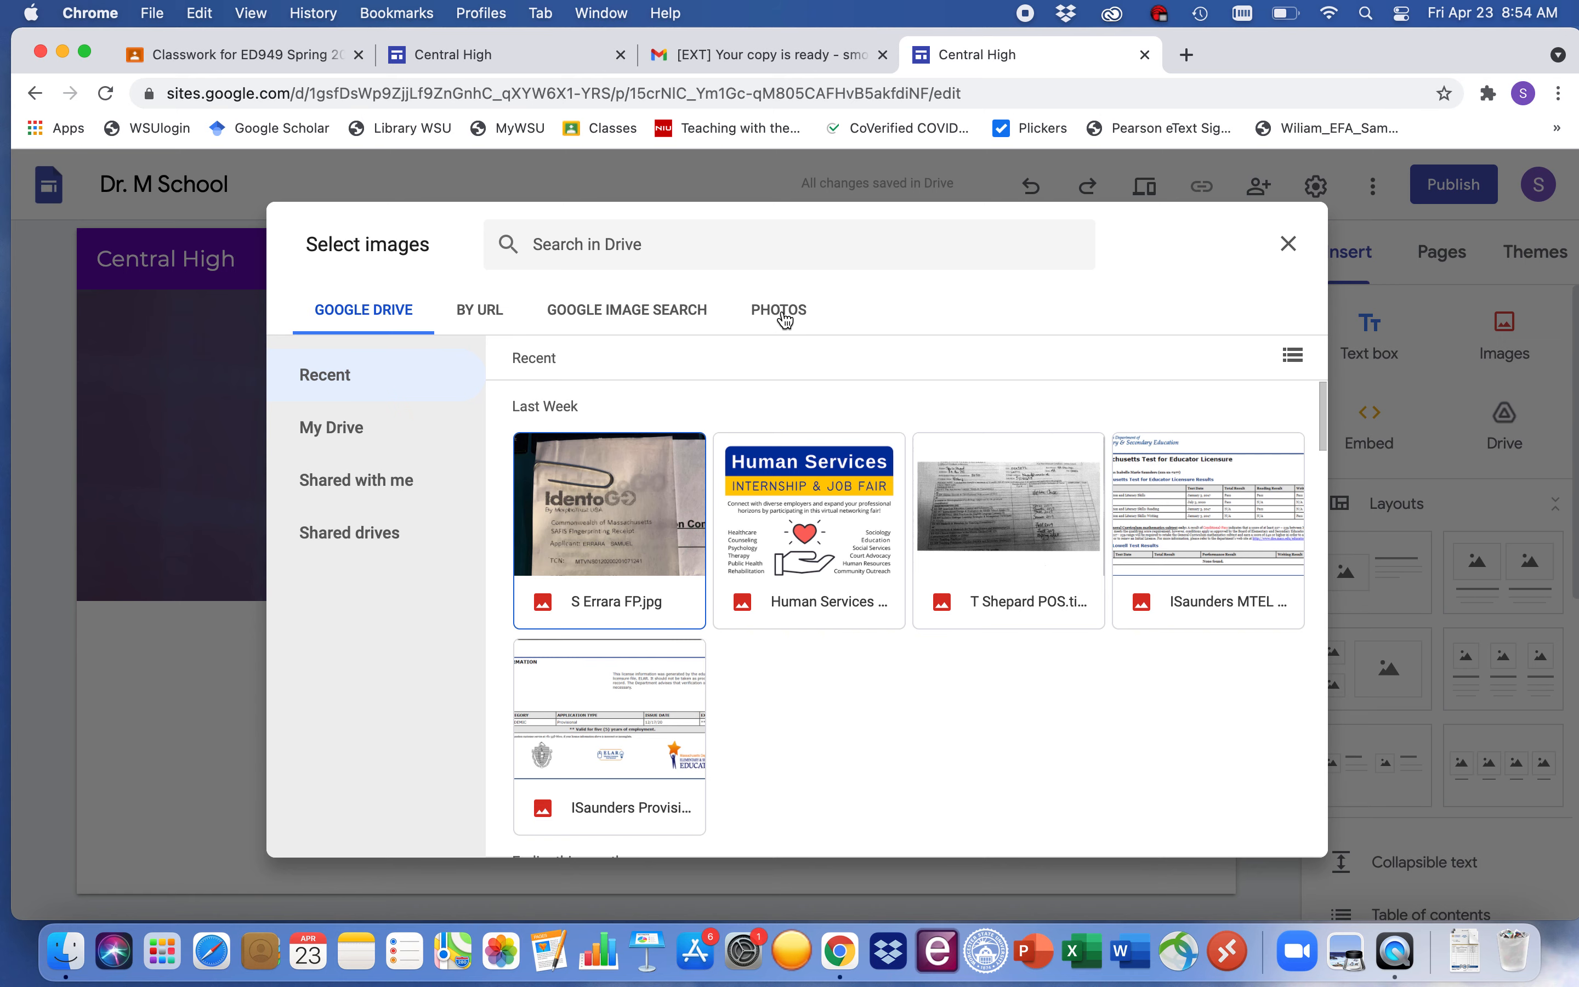
click(650, 319)
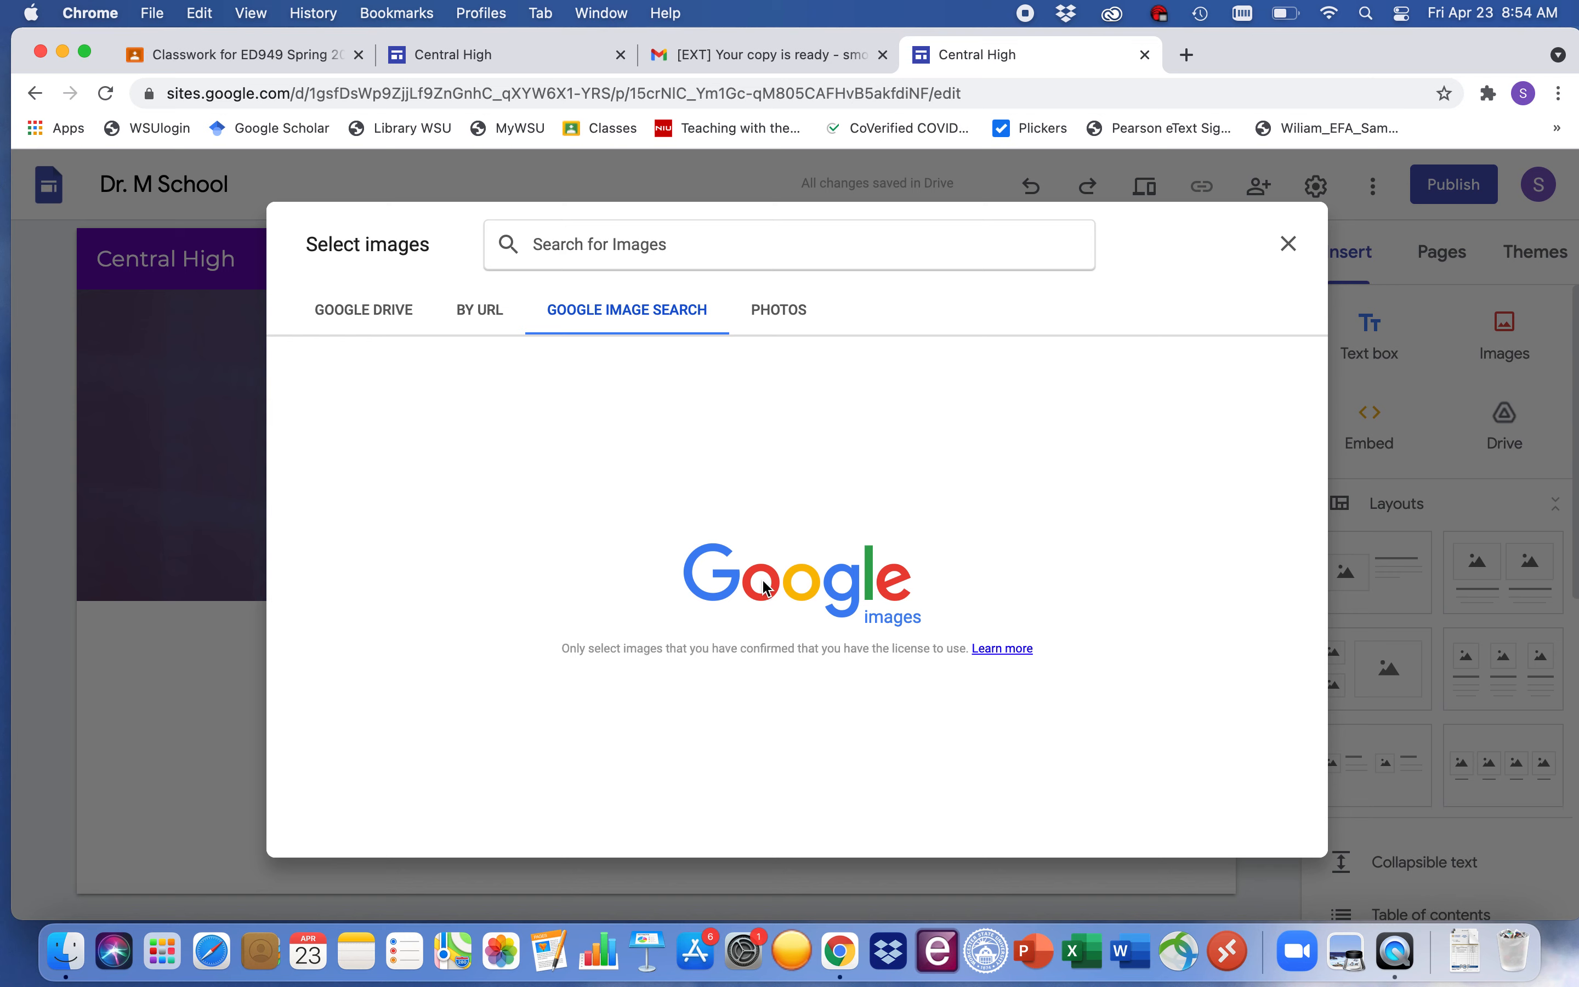
click(632, 236)
text(Einsetinin)
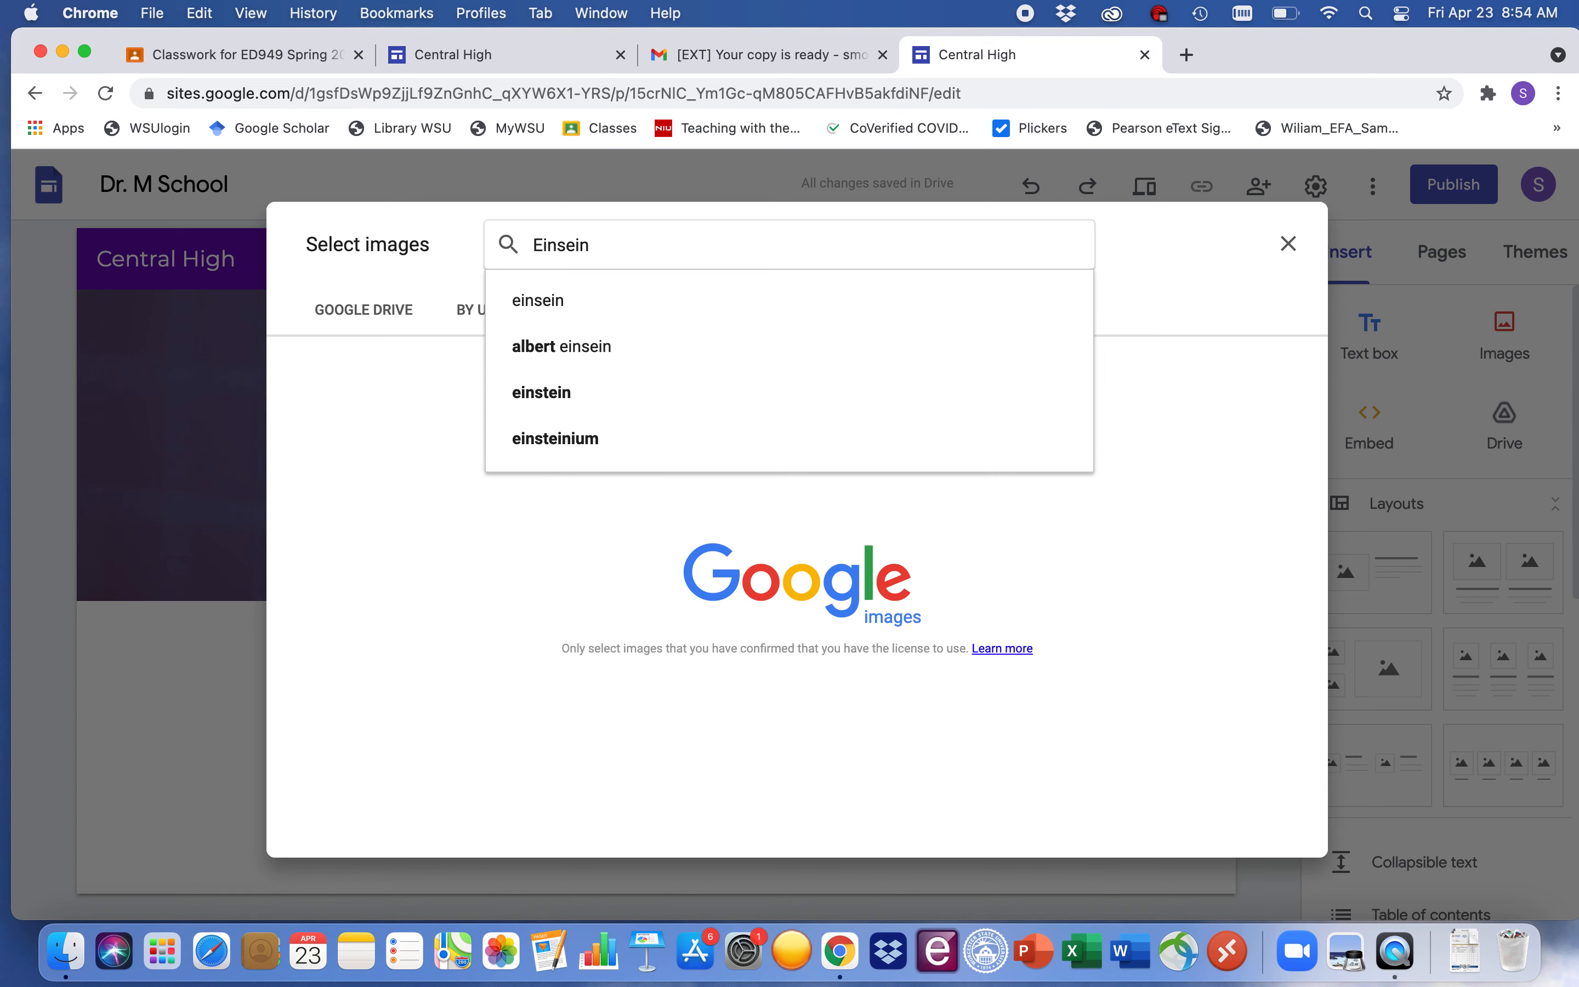
click(578, 342)
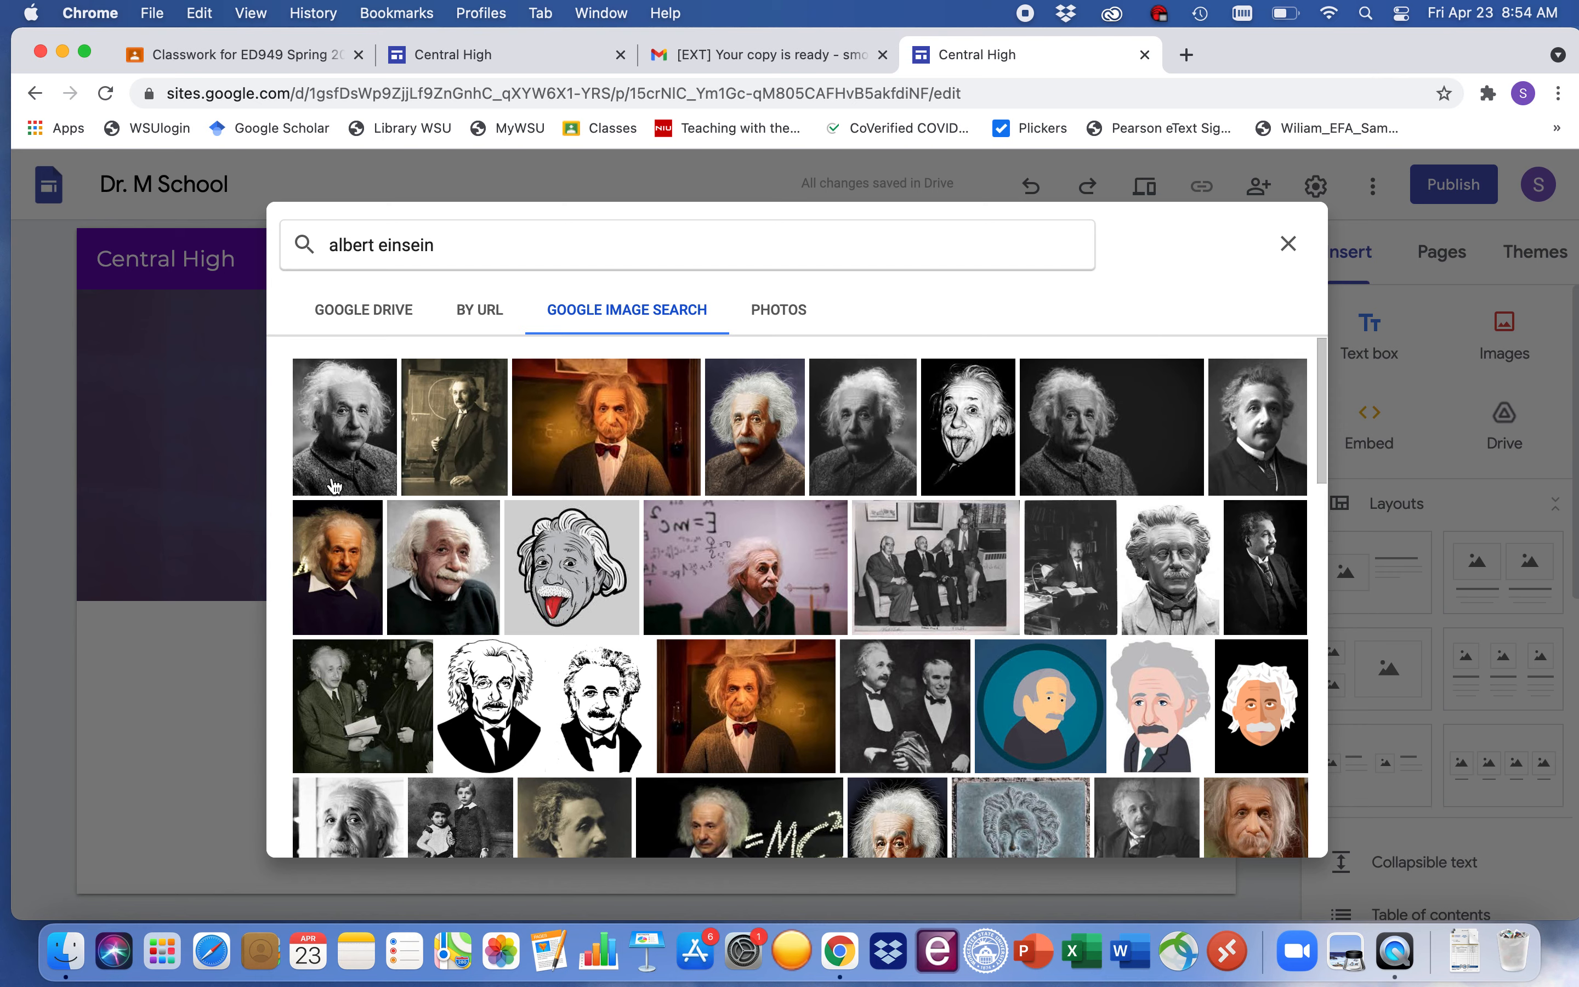
click(329, 460)
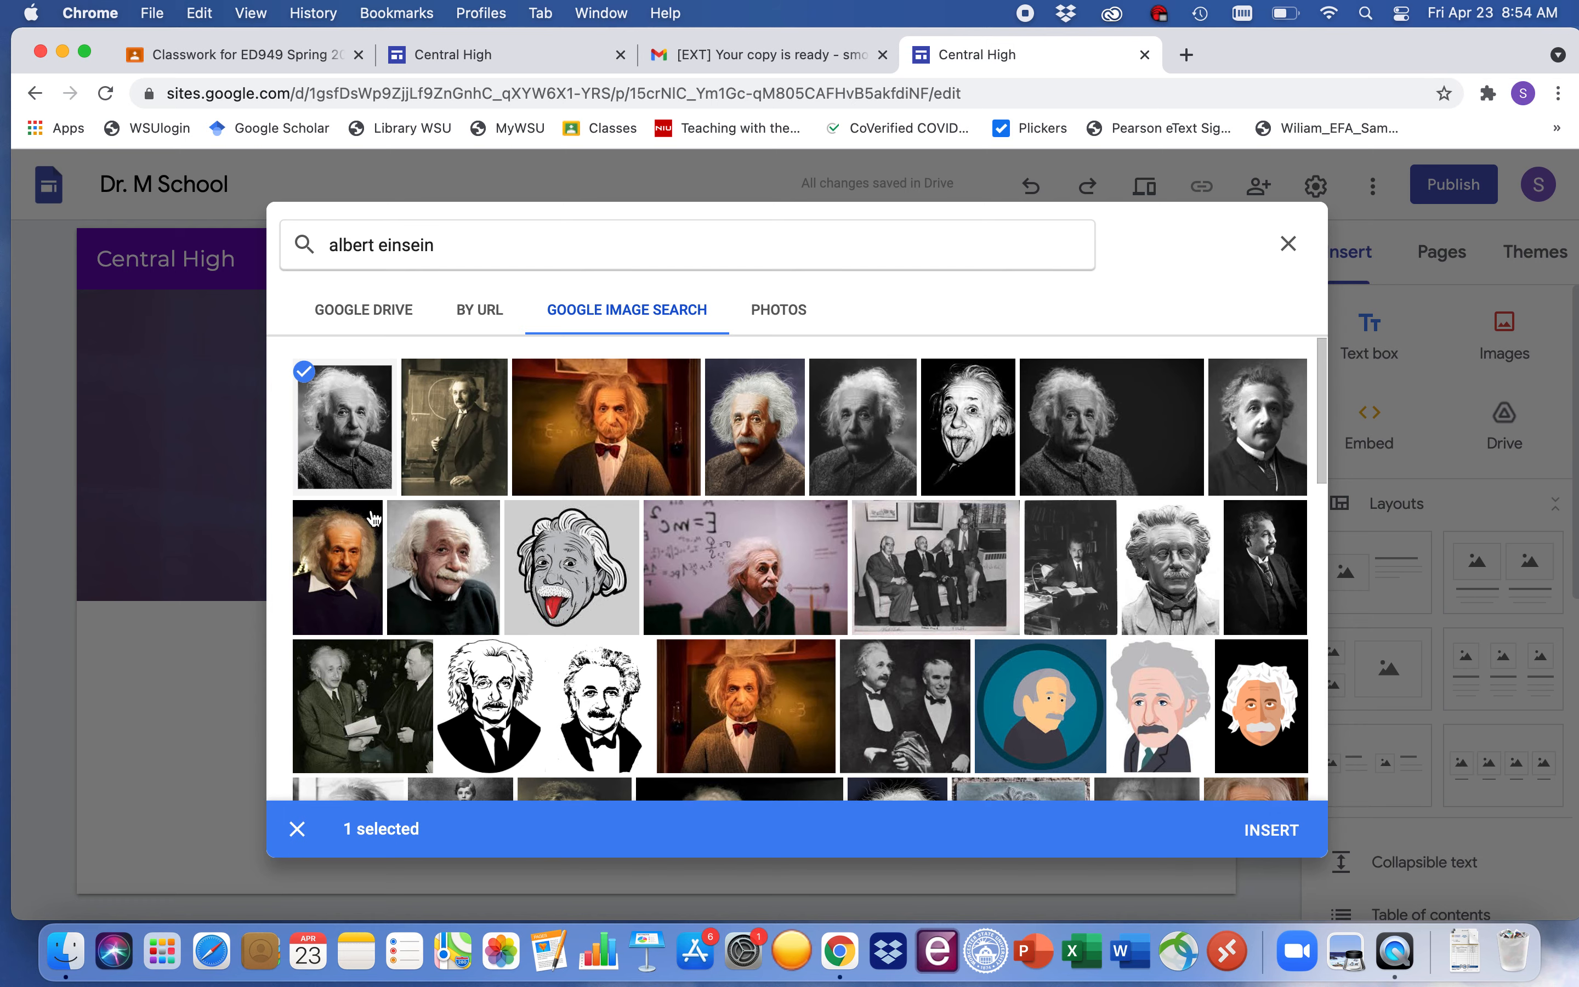
click(1276, 830)
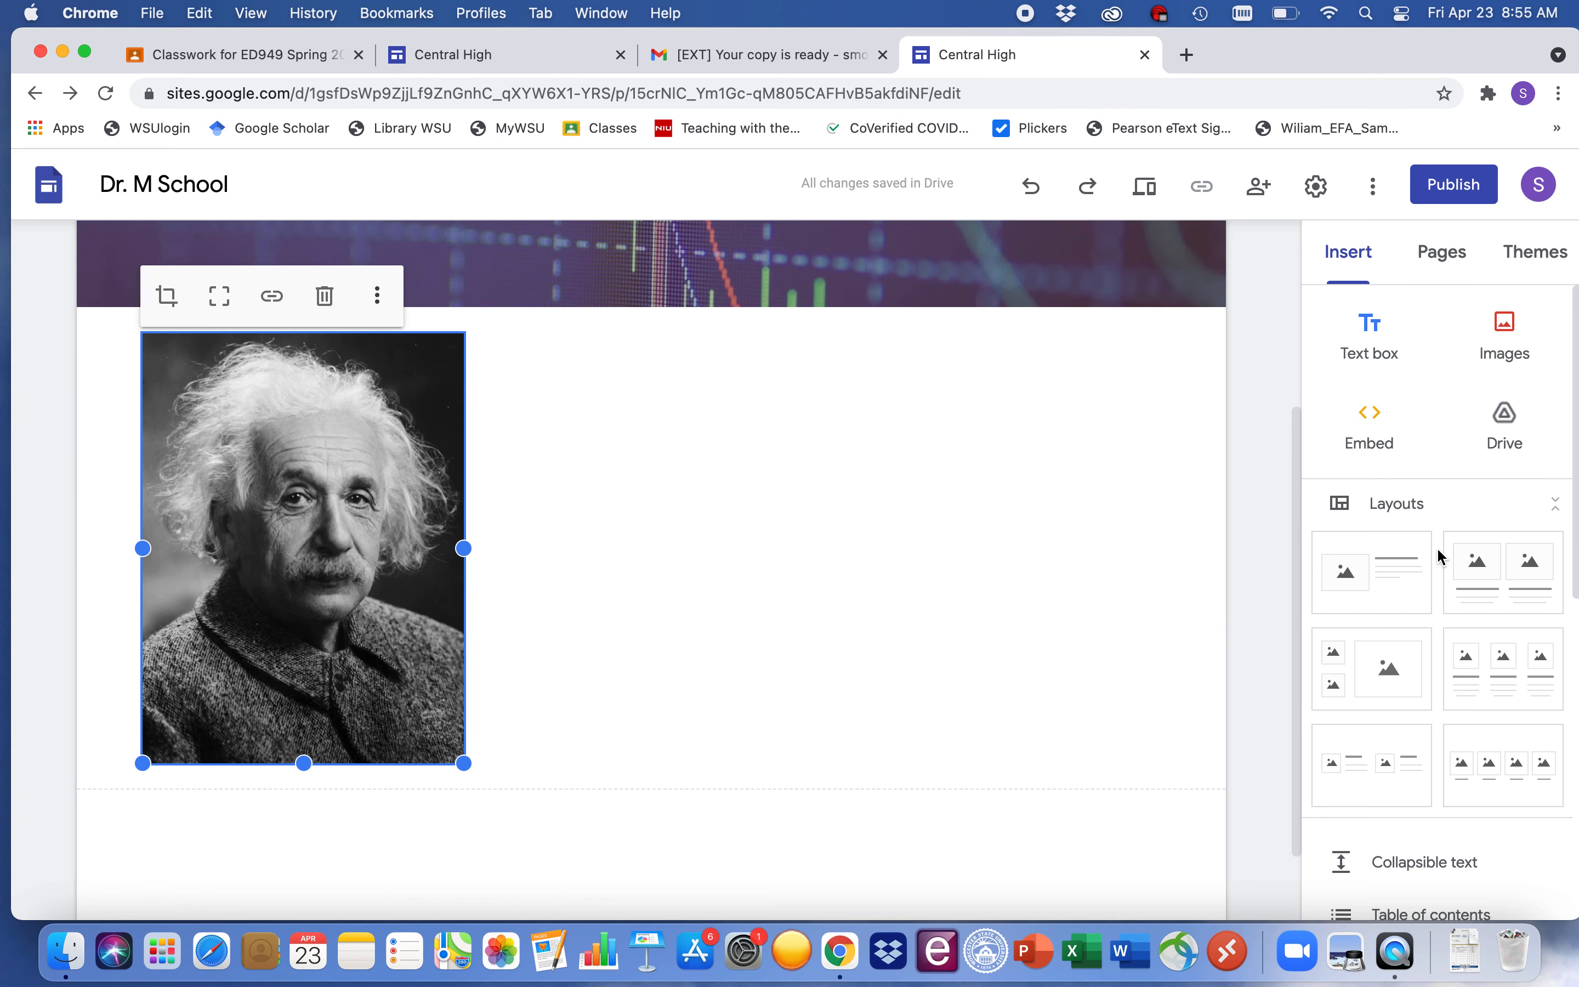
- Add the three-column layout of images with headings and text below the portrait
scroll(1419, 584, down, 3)
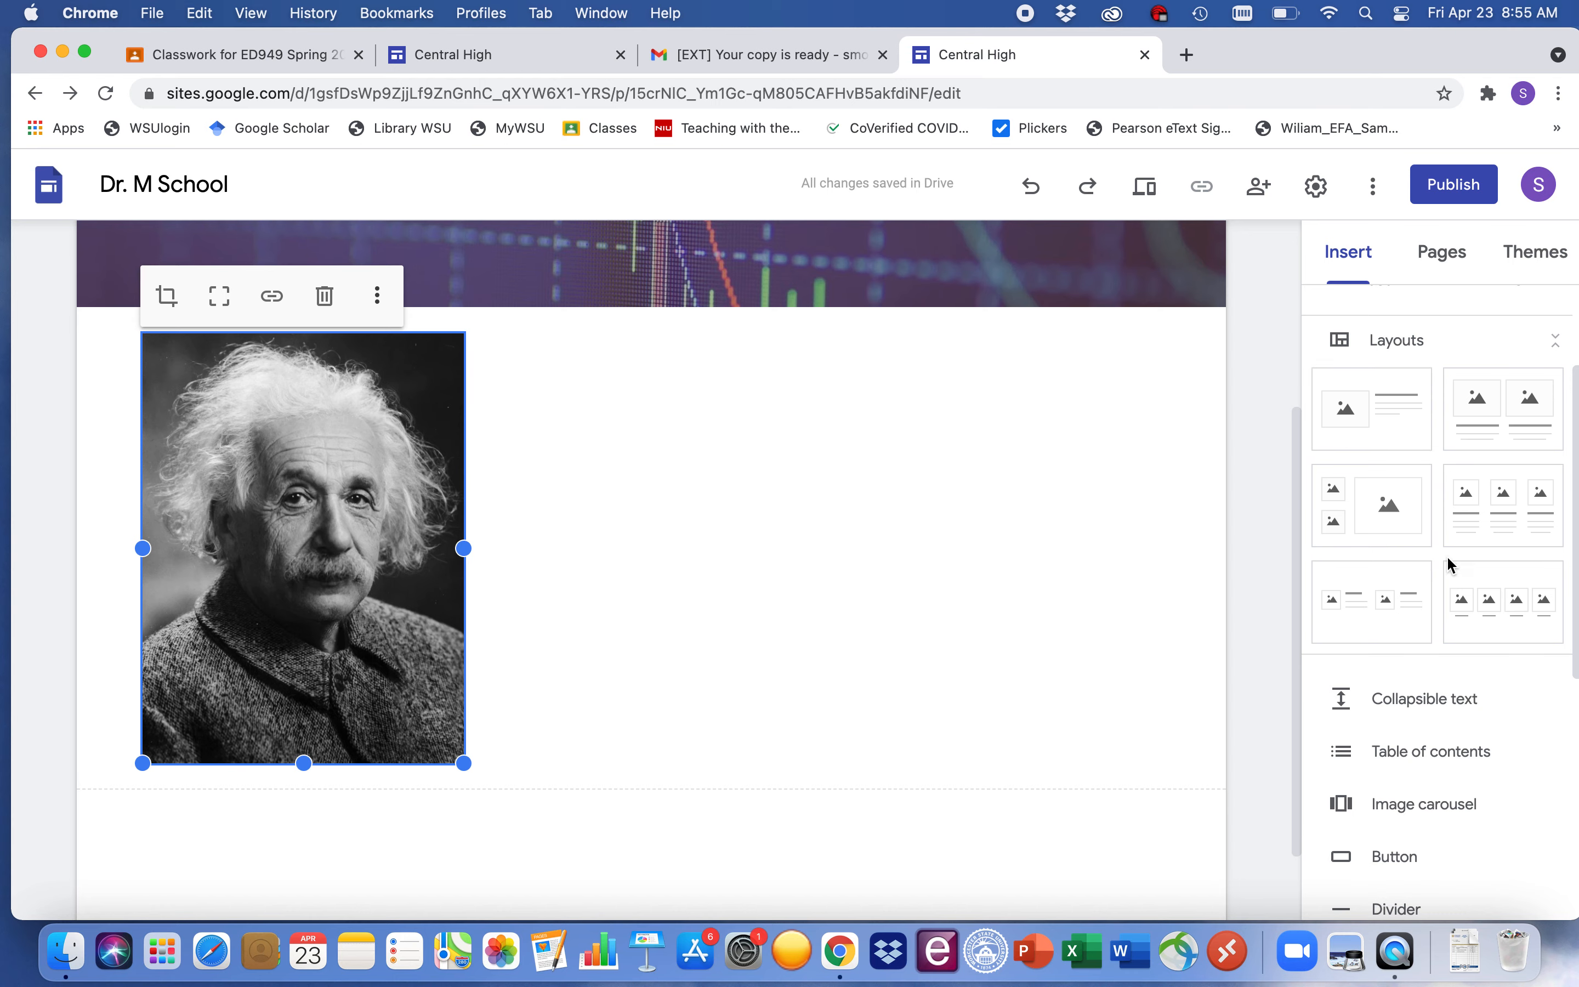
click(1488, 532)
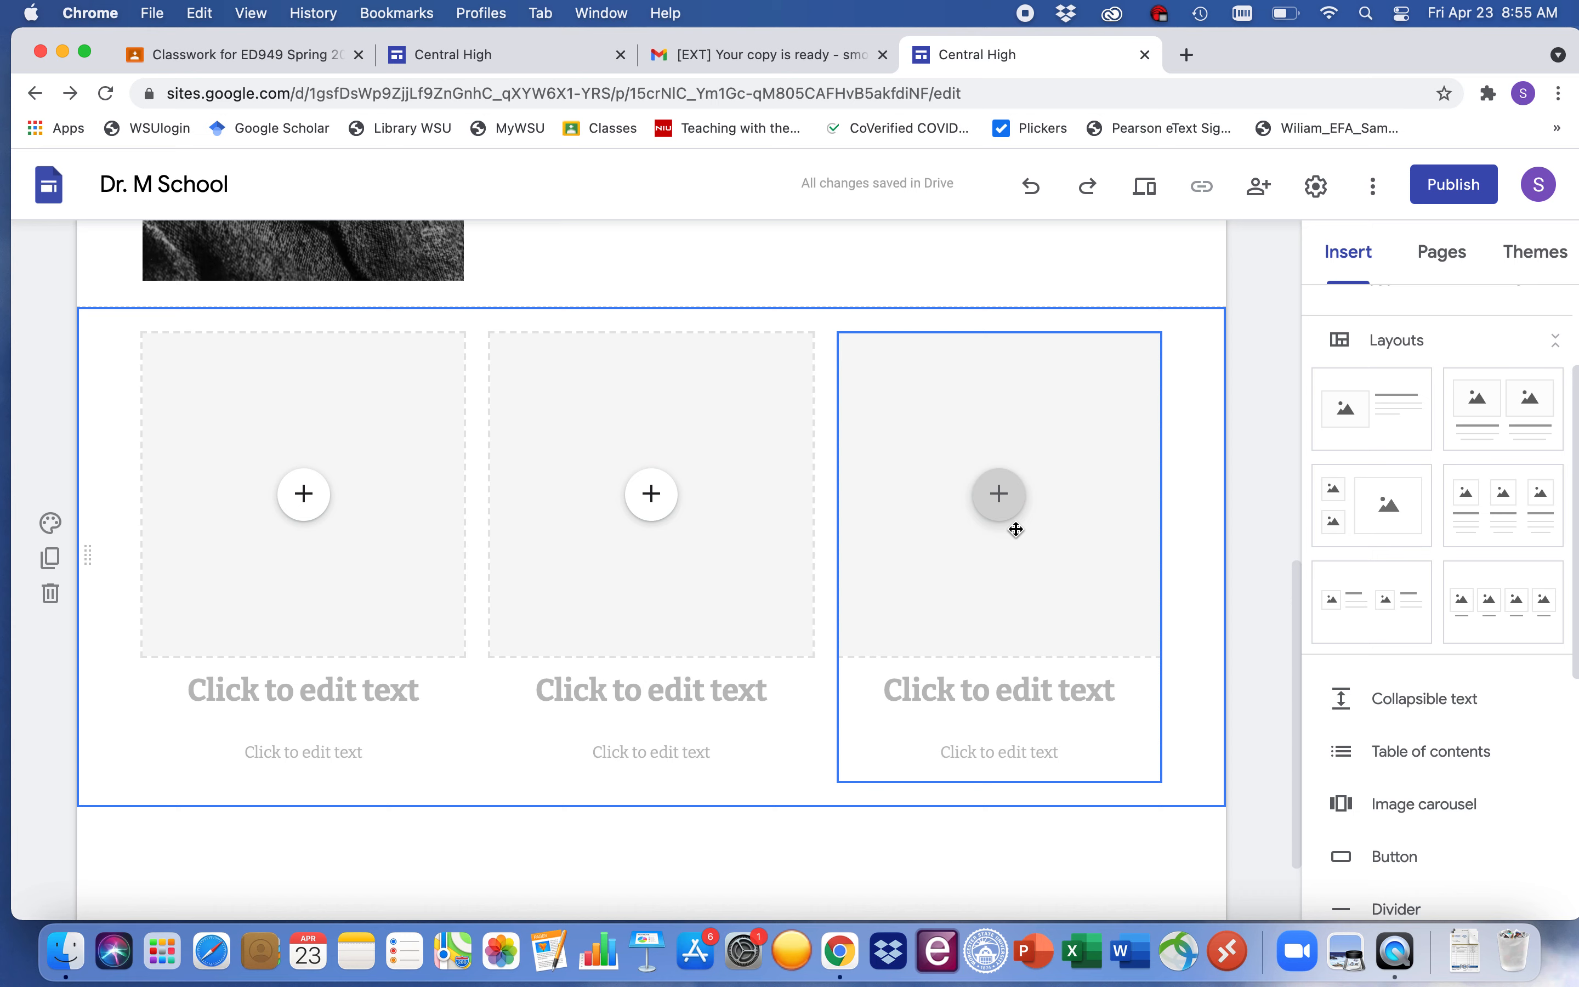
click(305, 495)
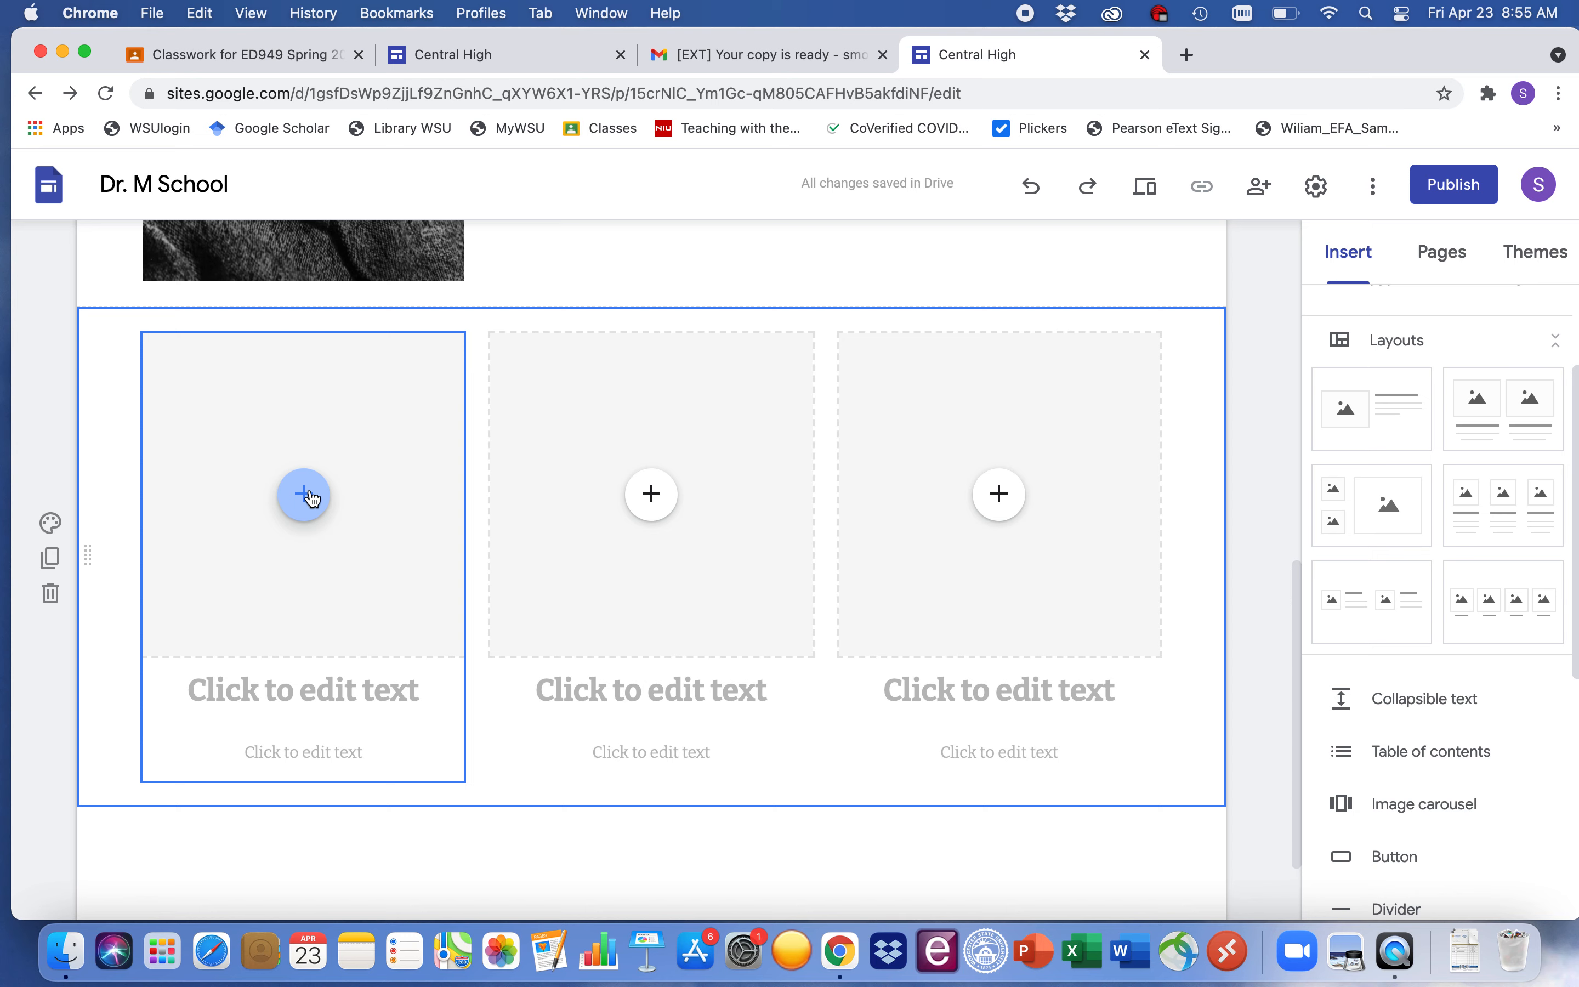
click(309, 491)
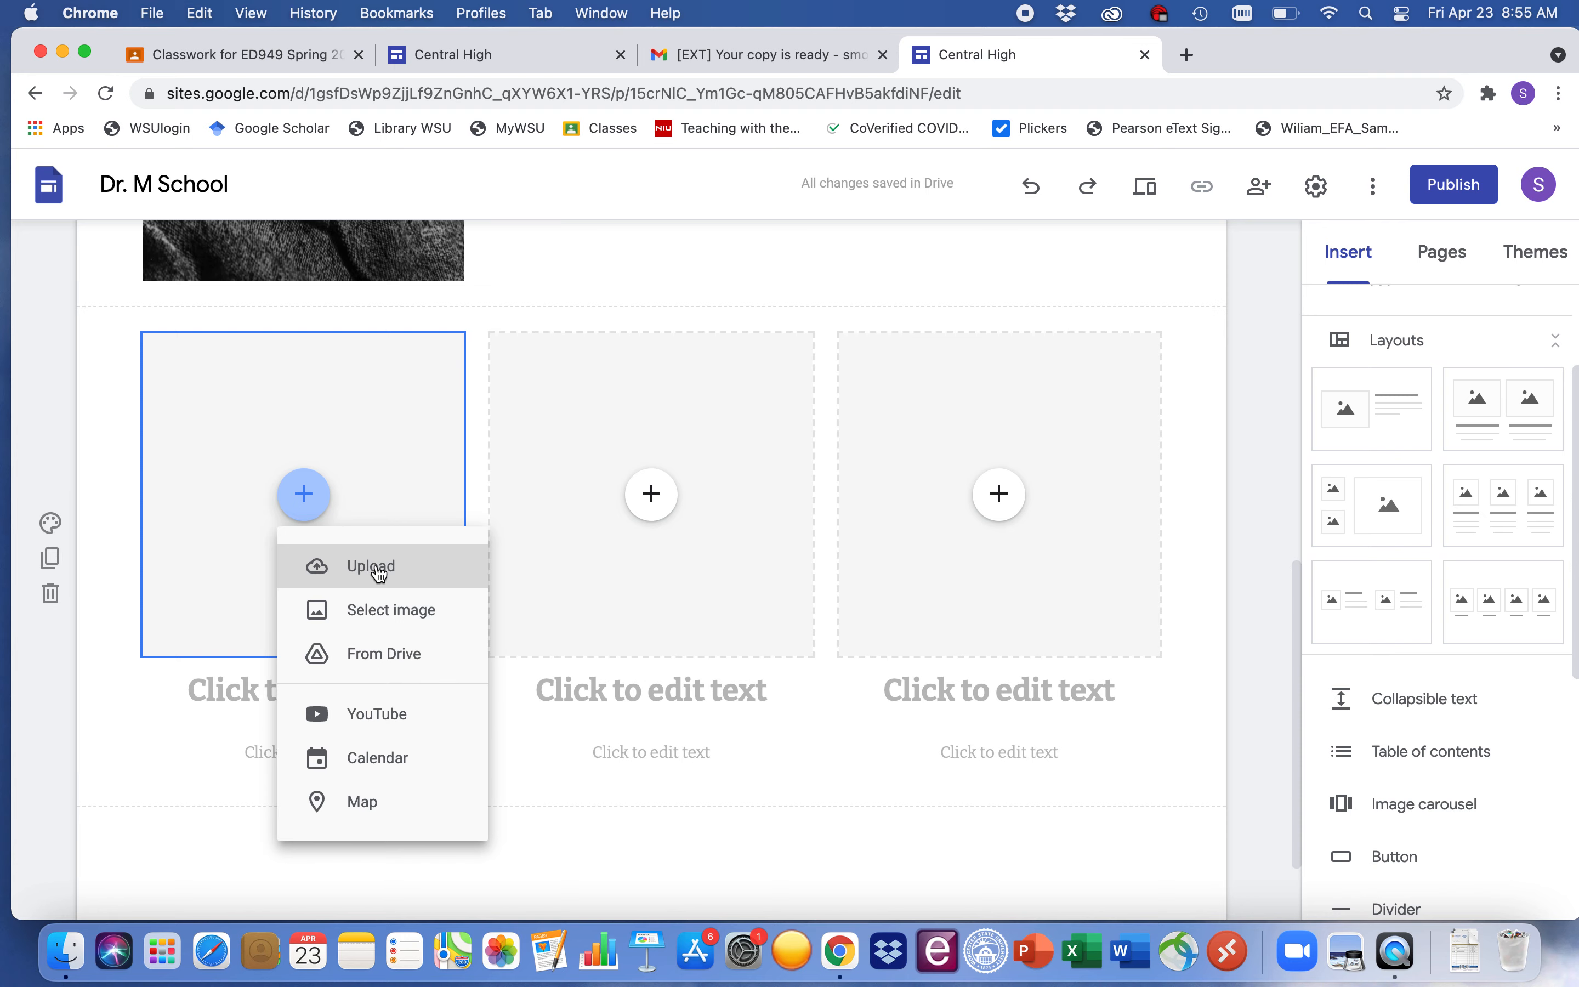
key(Escape)
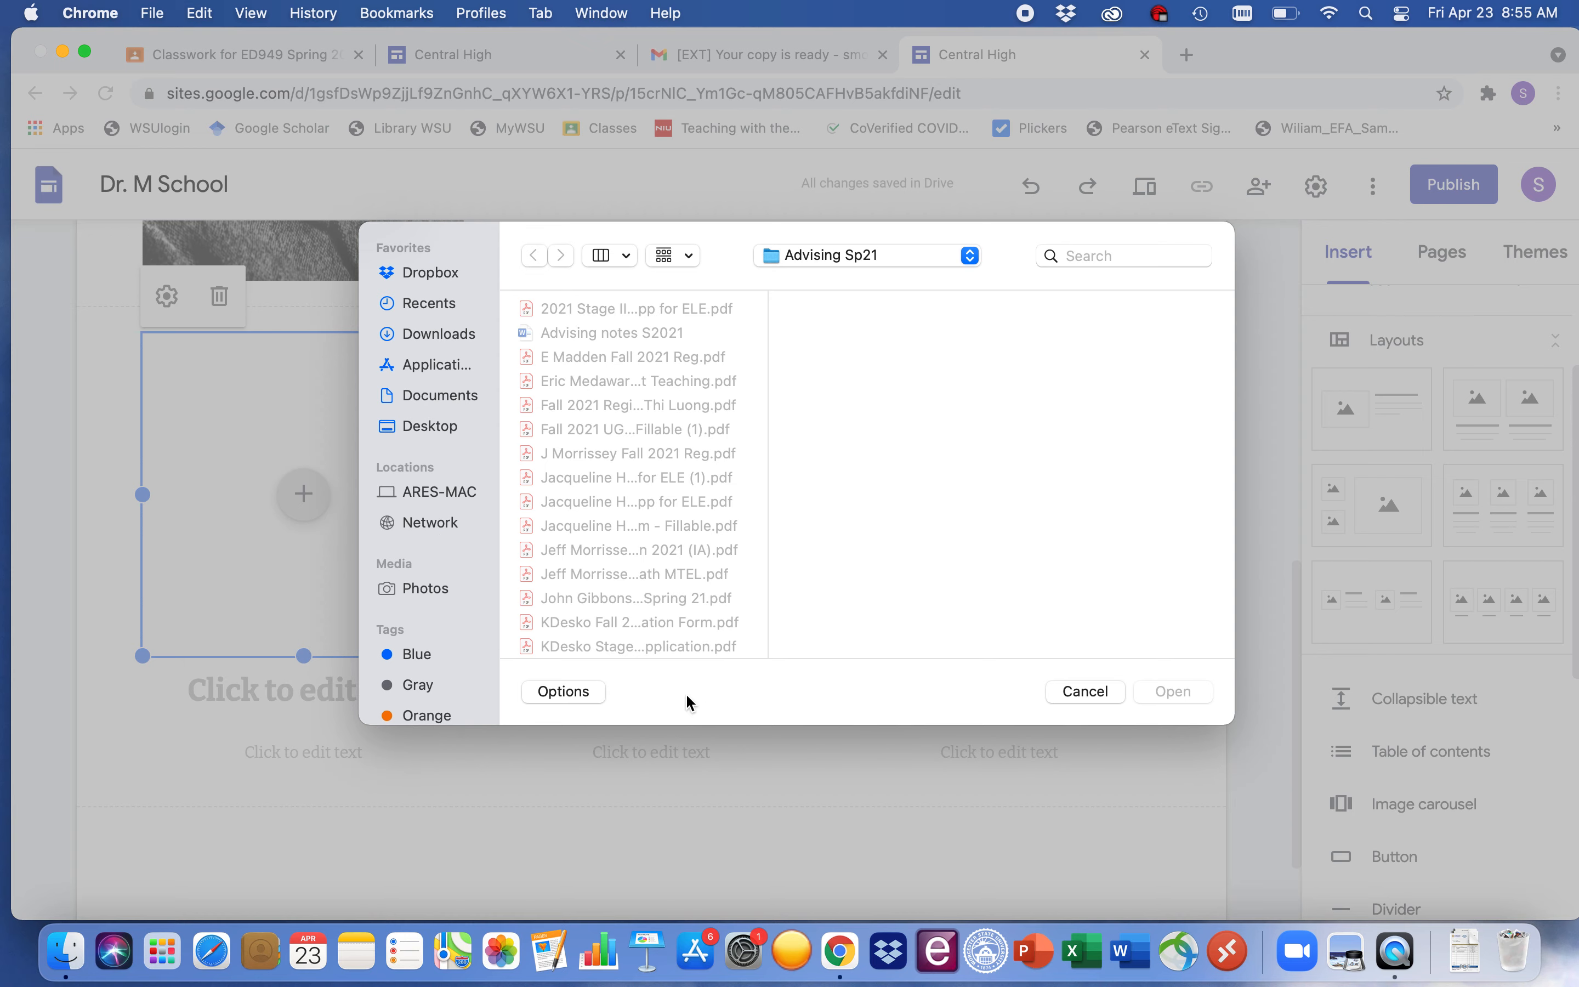
click(1088, 691)
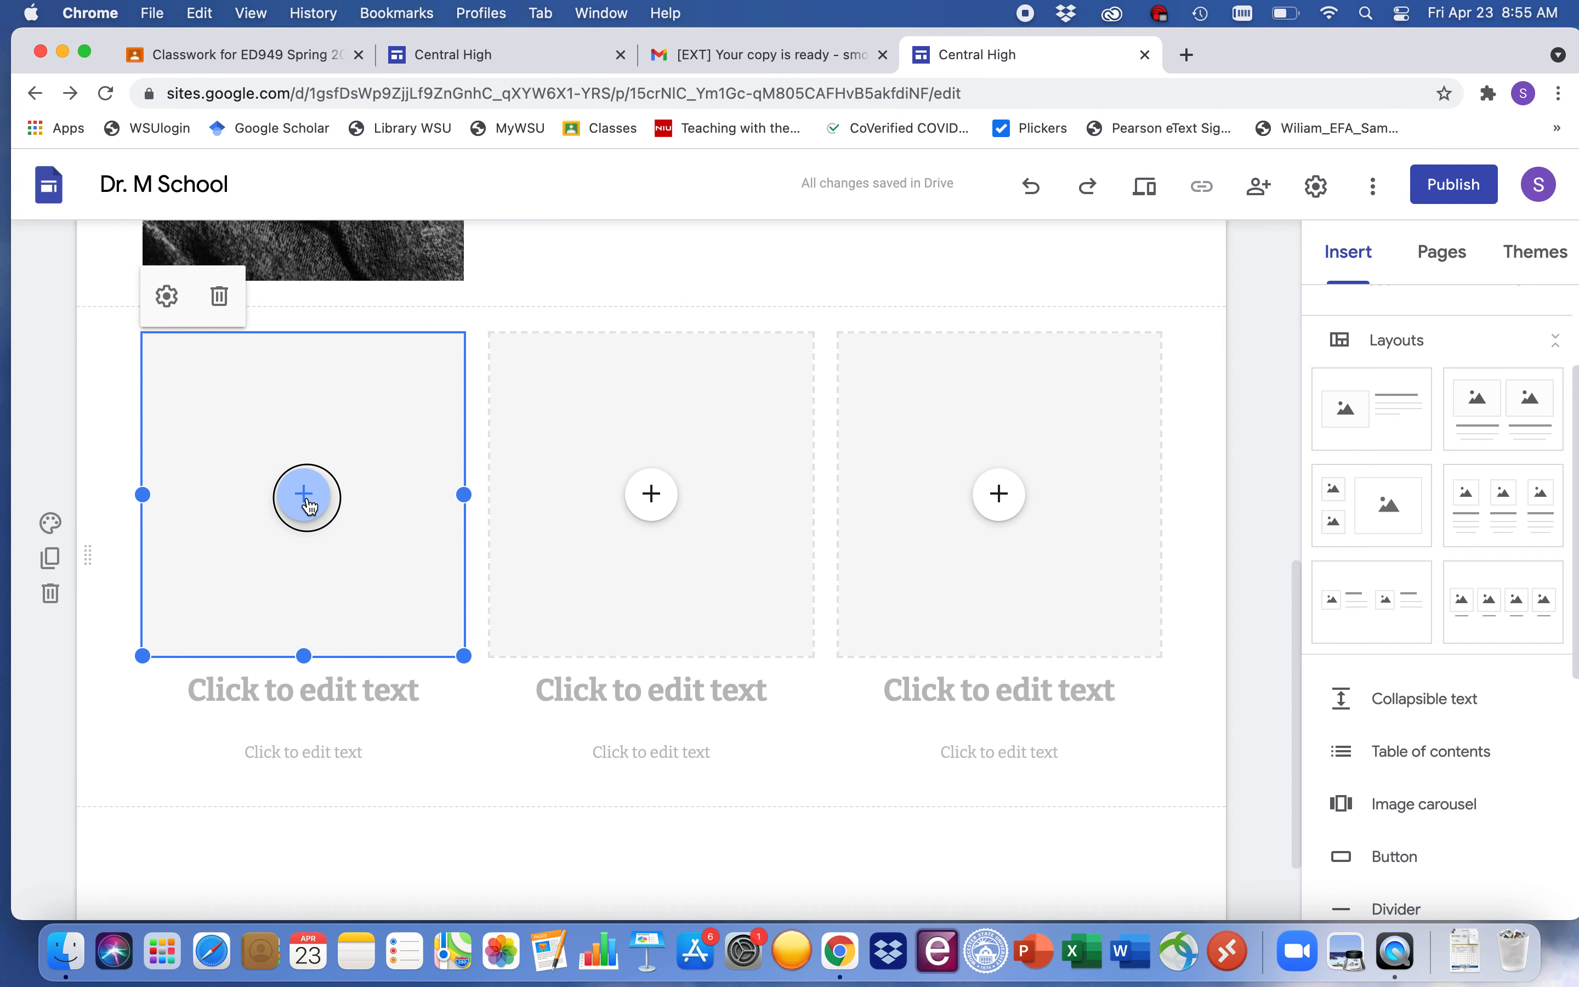
- Fill the layout's first image placeholder with the first result of a Google image search for "lego robotics"
click(309, 504)
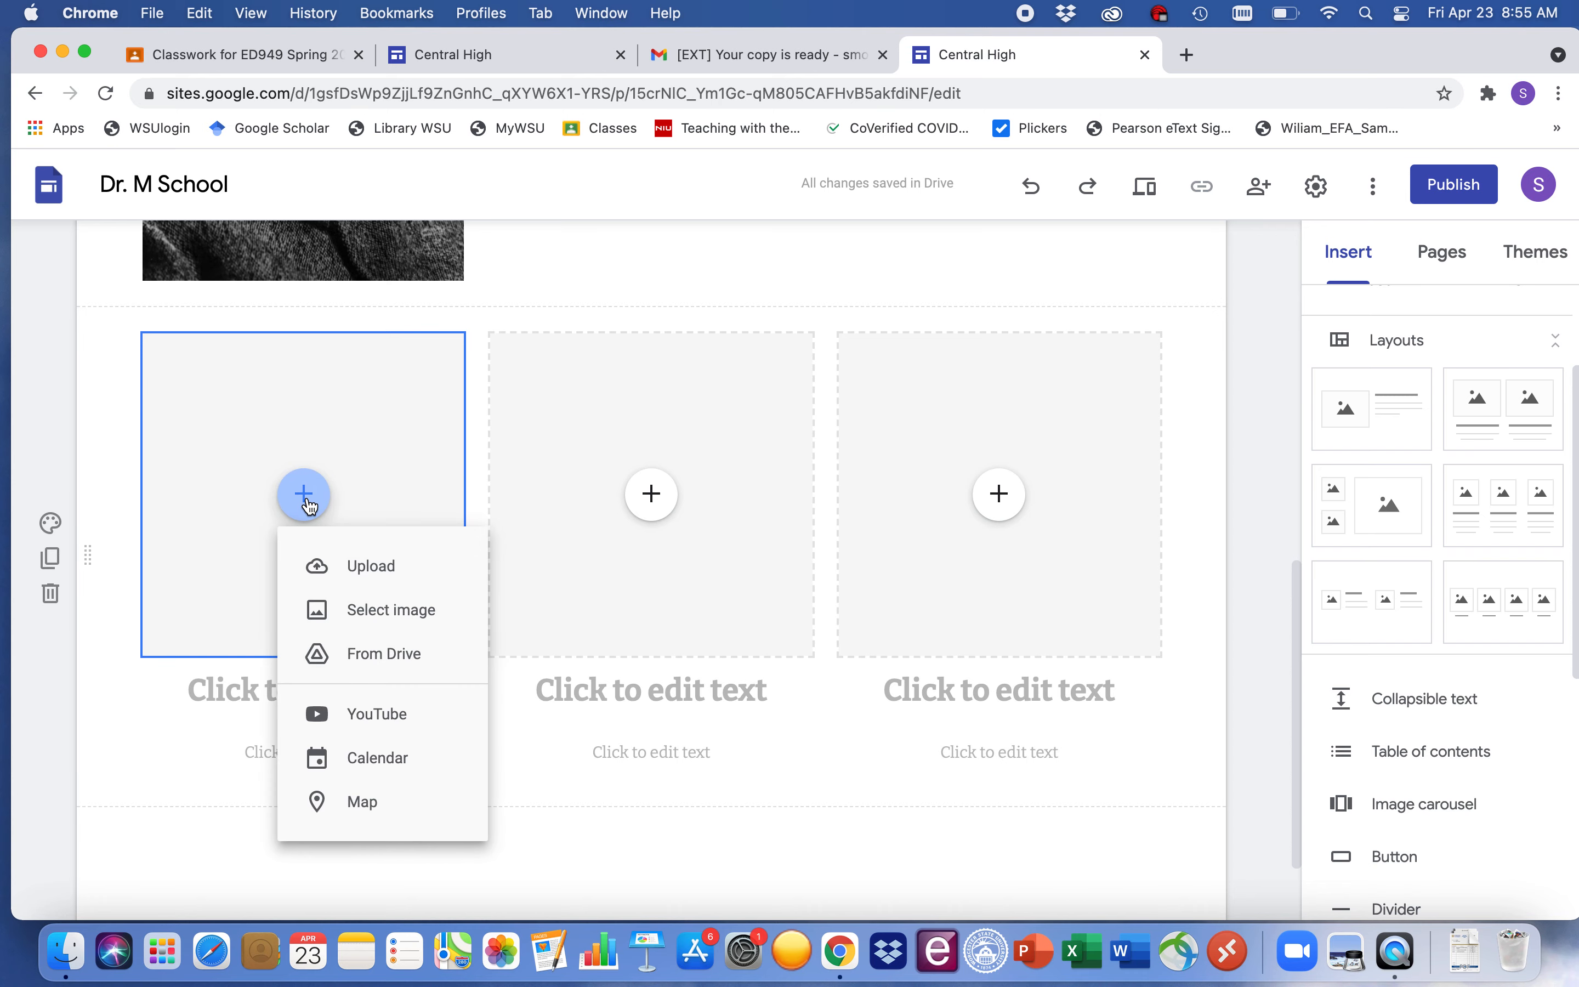
click(364, 613)
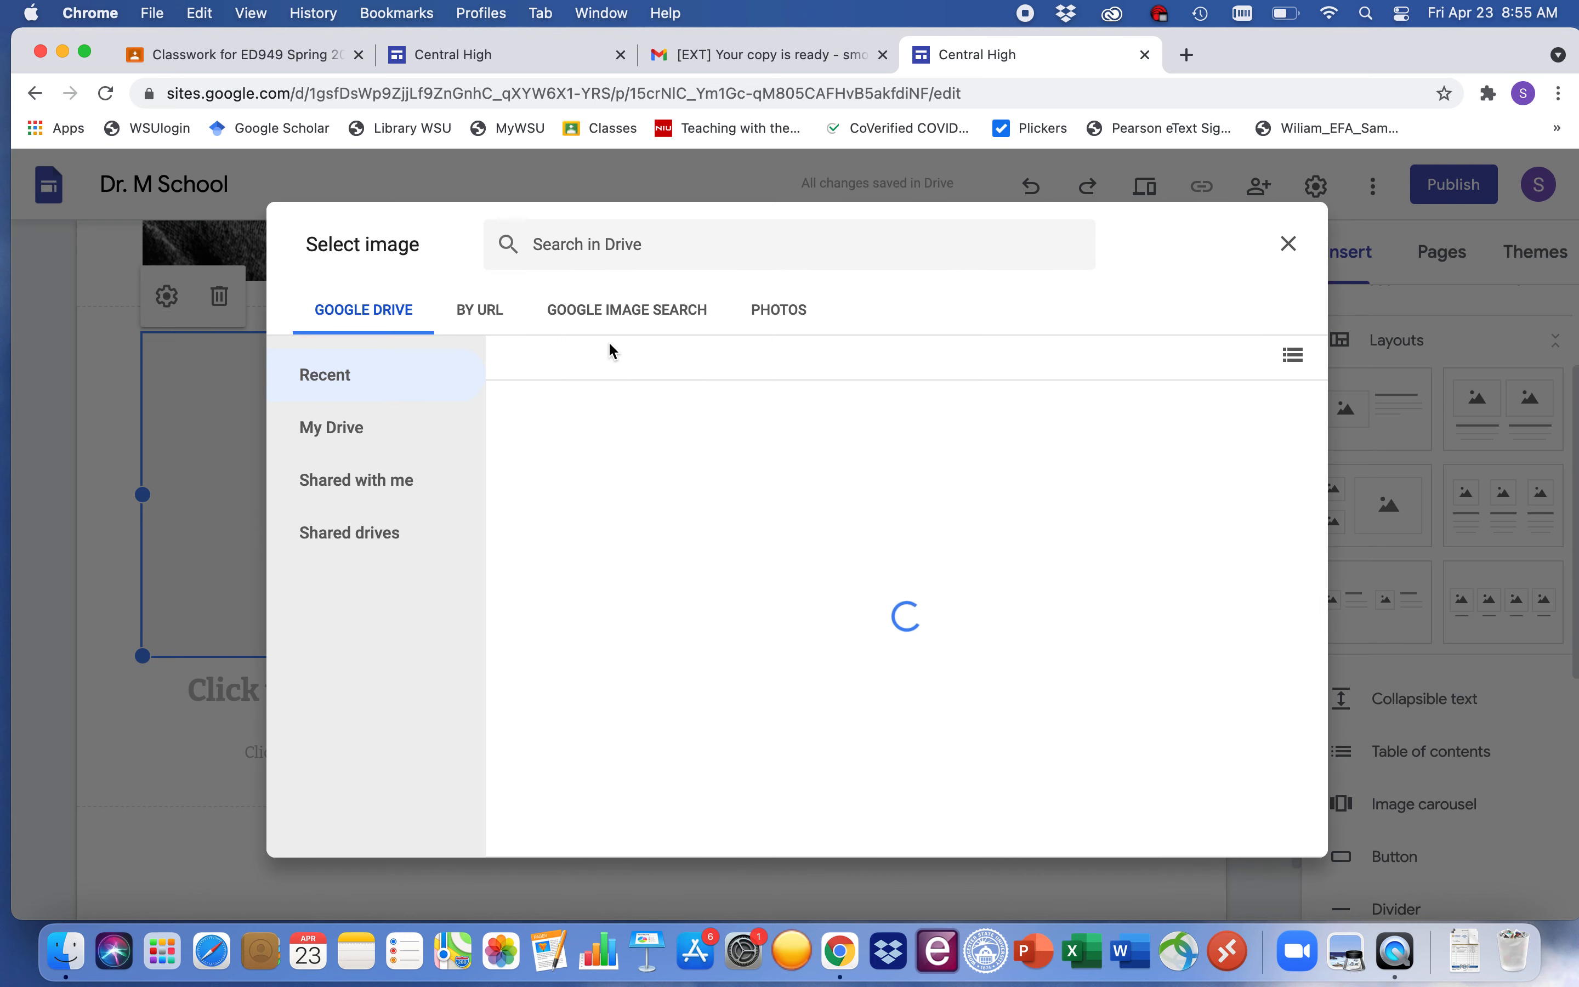
click(623, 312)
click(692, 240)
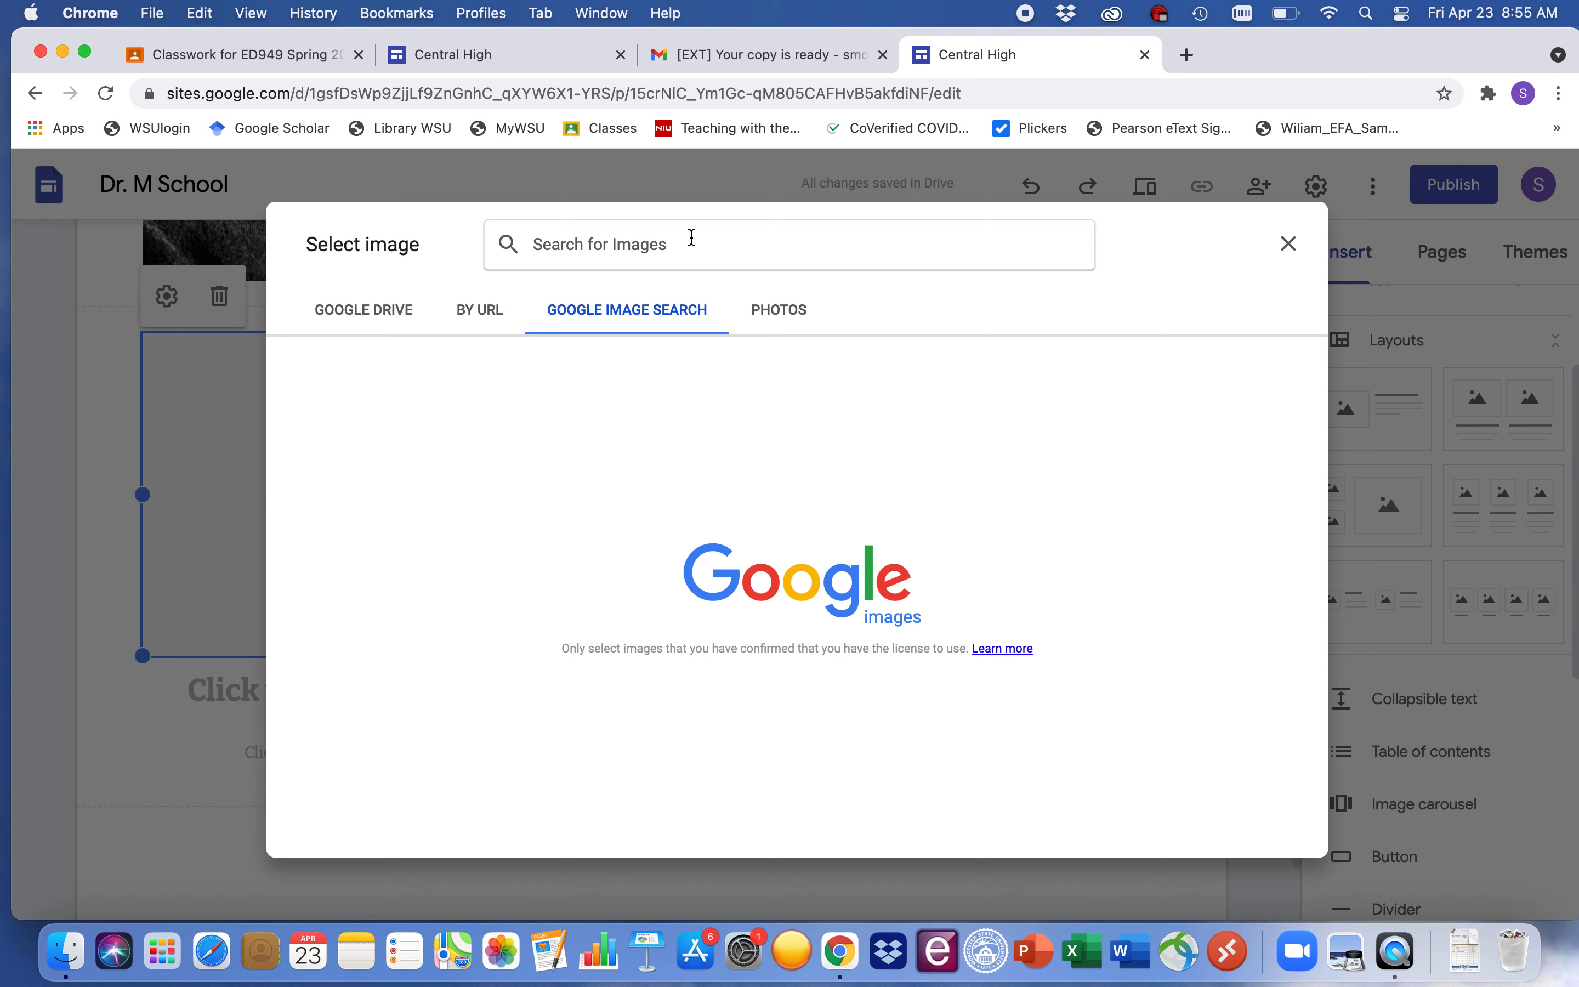
text(lego robotics)
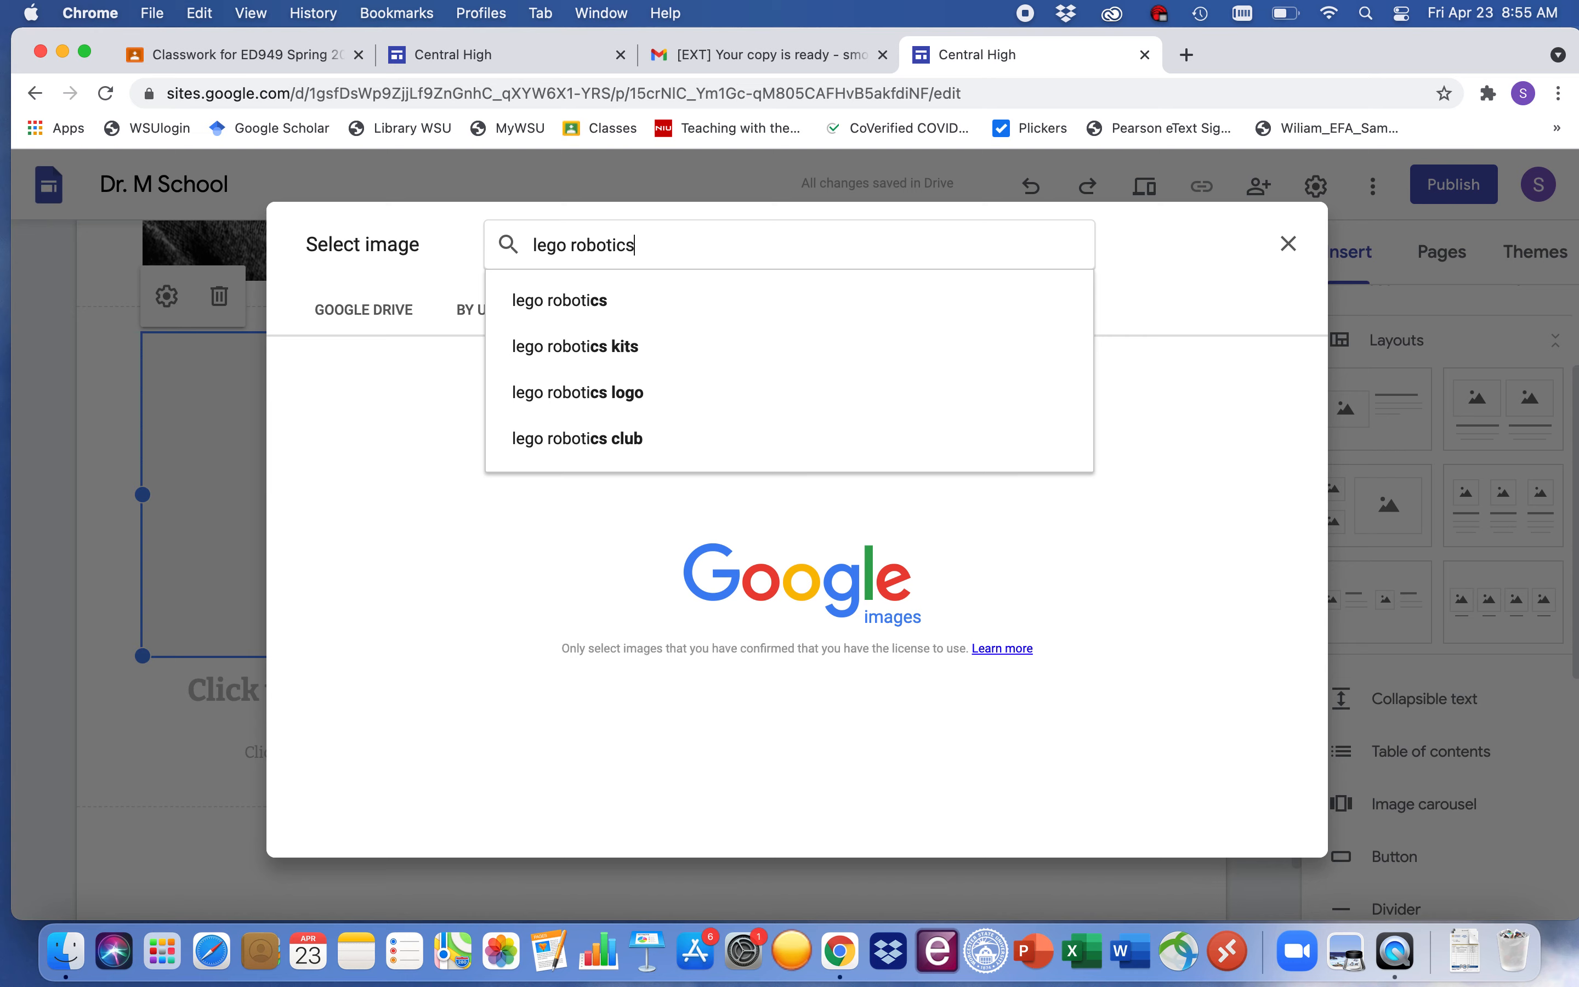
key(Return)
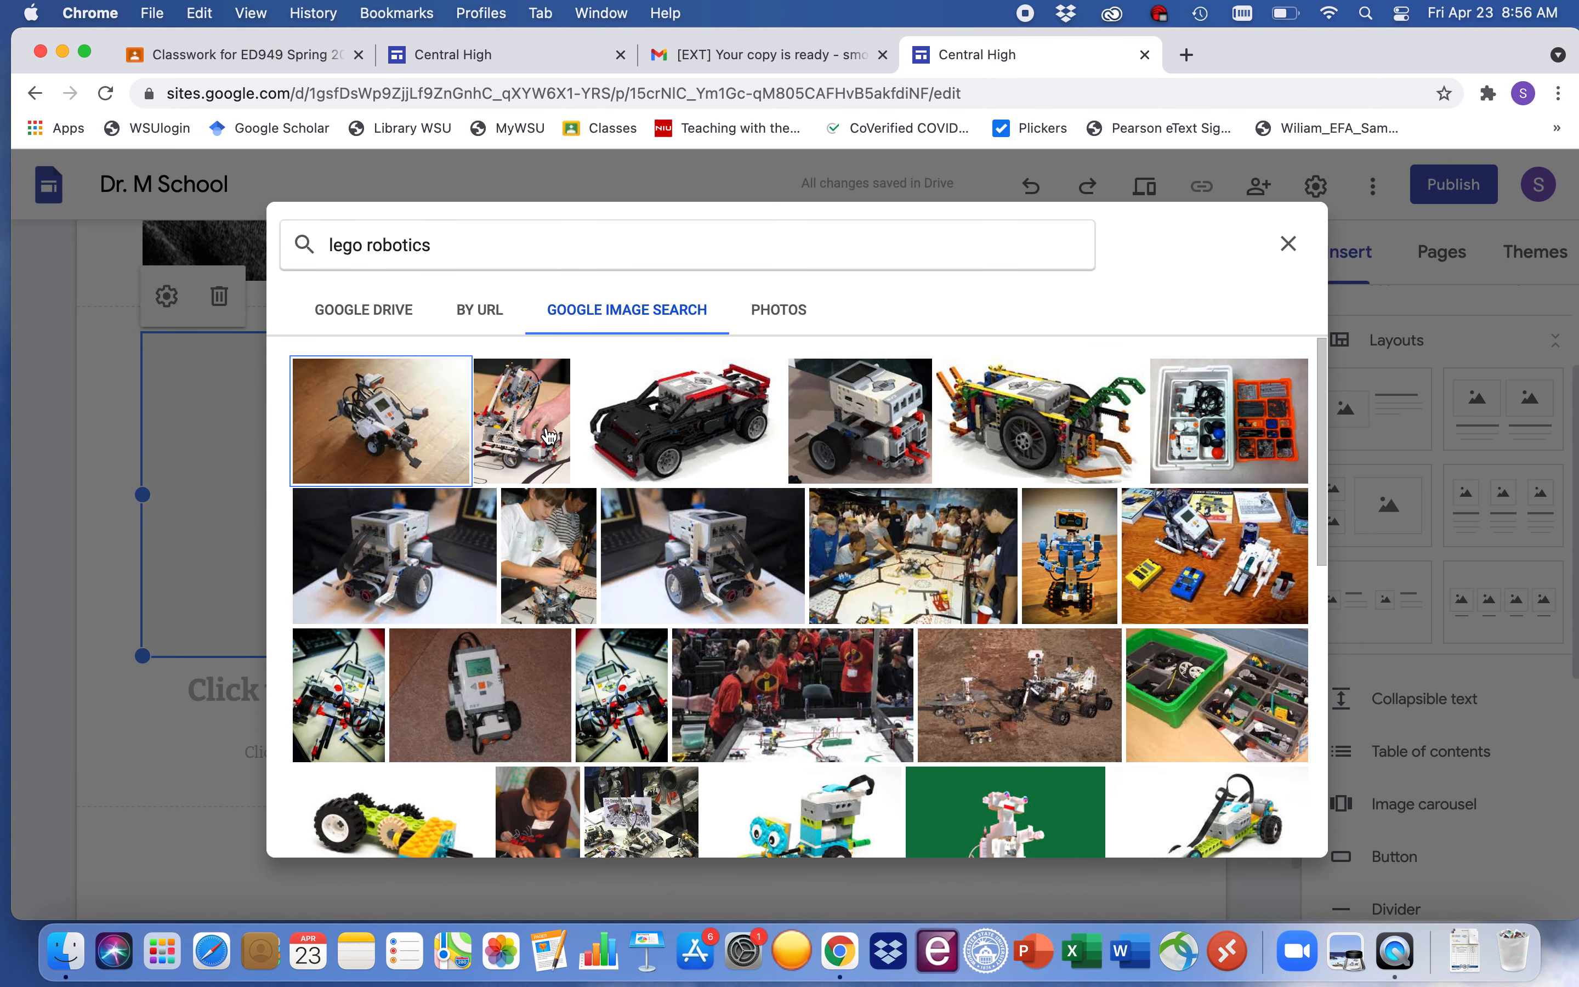
click(398, 415)
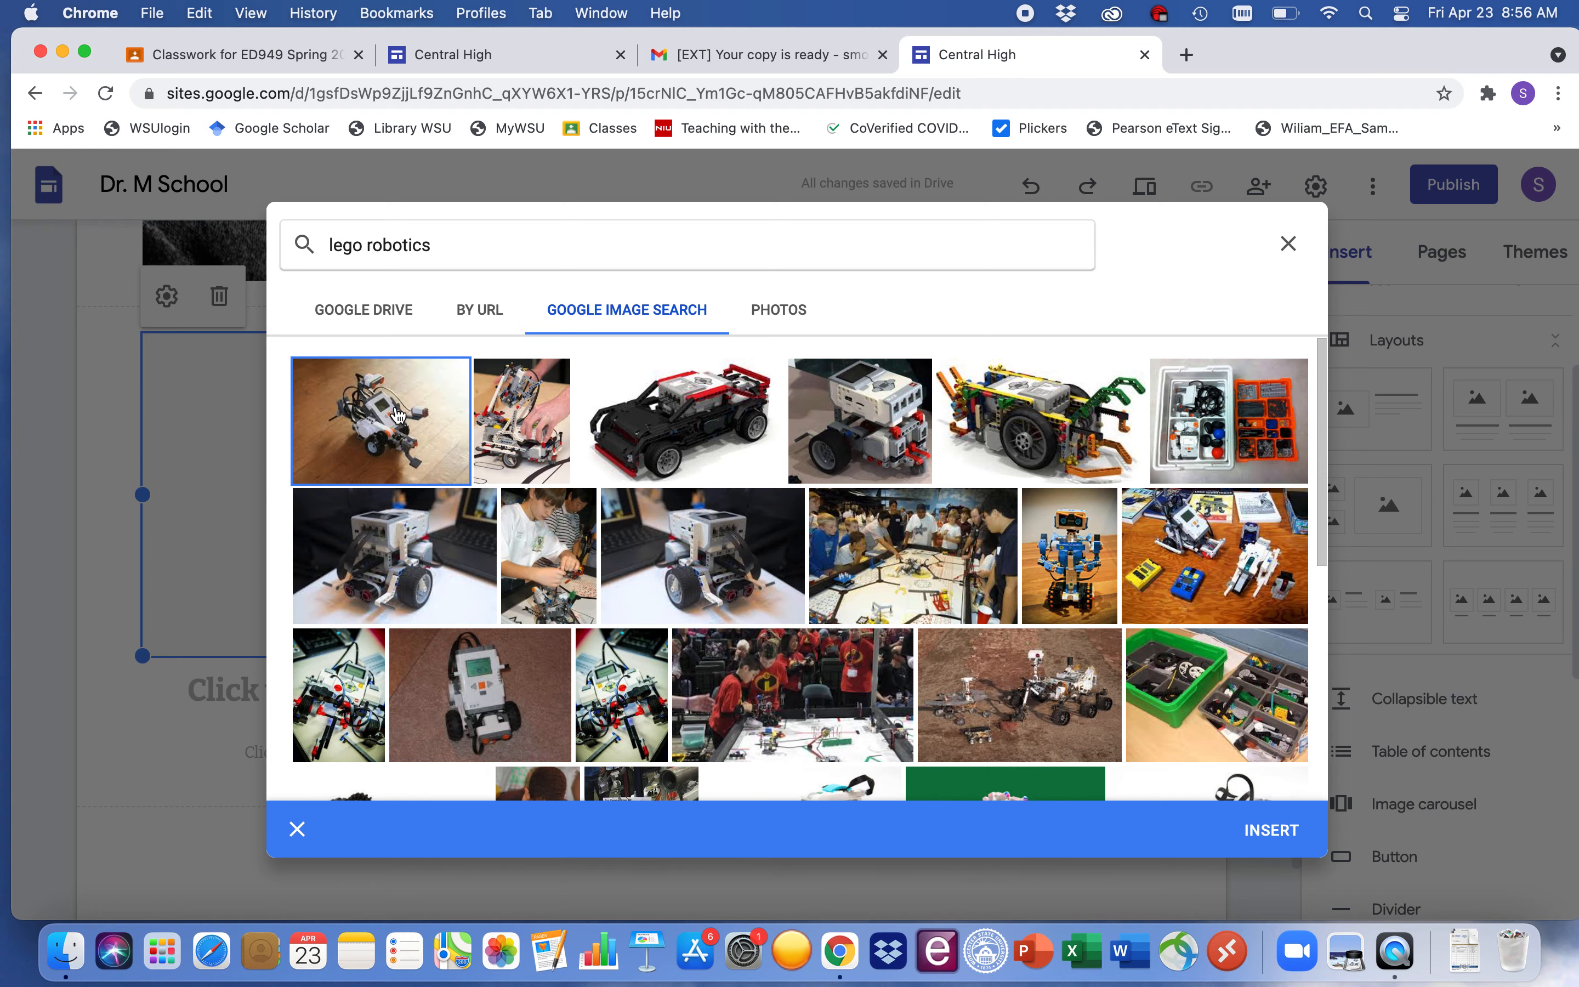
click(1276, 843)
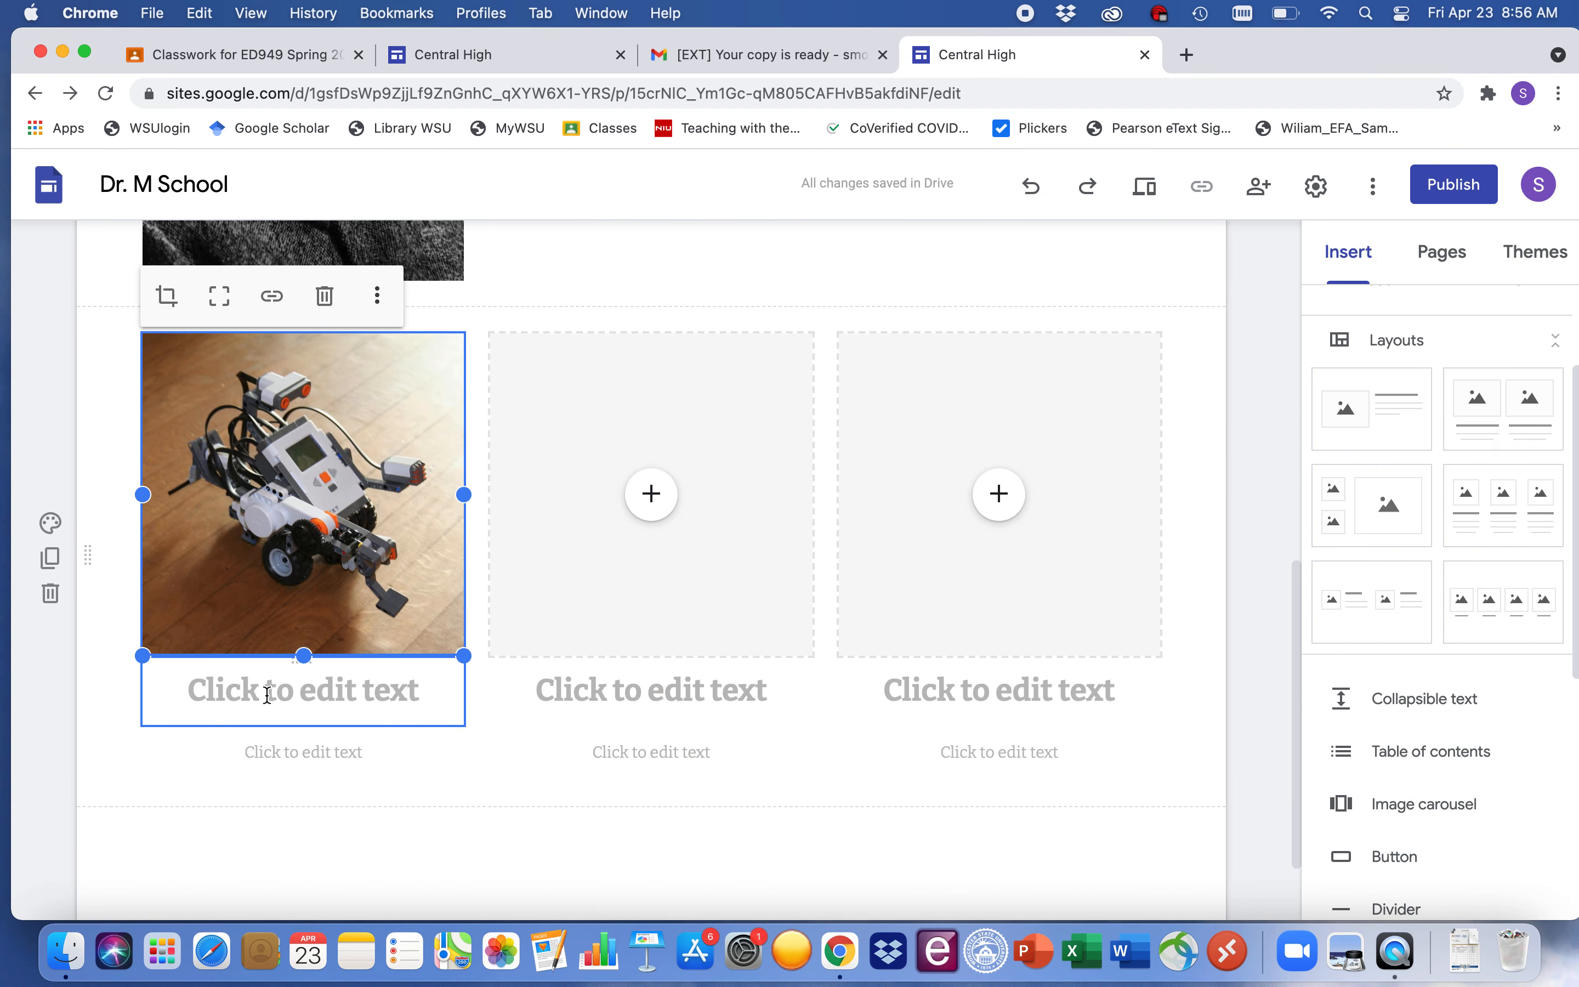
- Set the first column's heading to "Lego Robotics Club" and its text below to the filler "jskdfoiajsiiovkno;wrihog;hjioj"
click(267, 695)
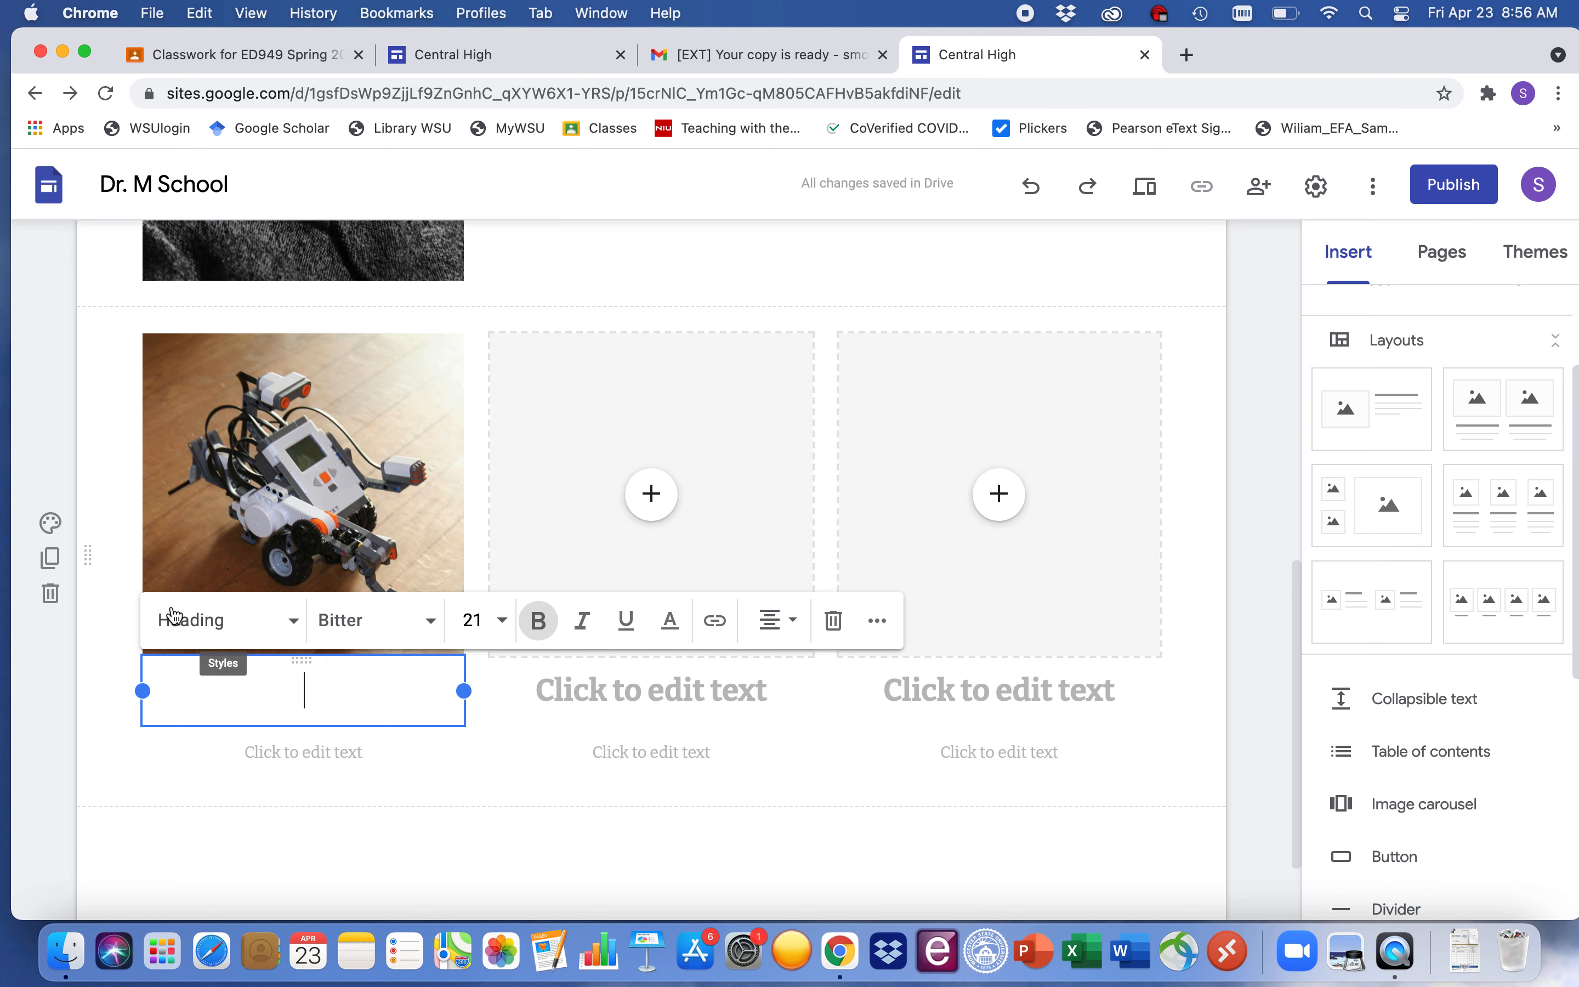
text(Le)
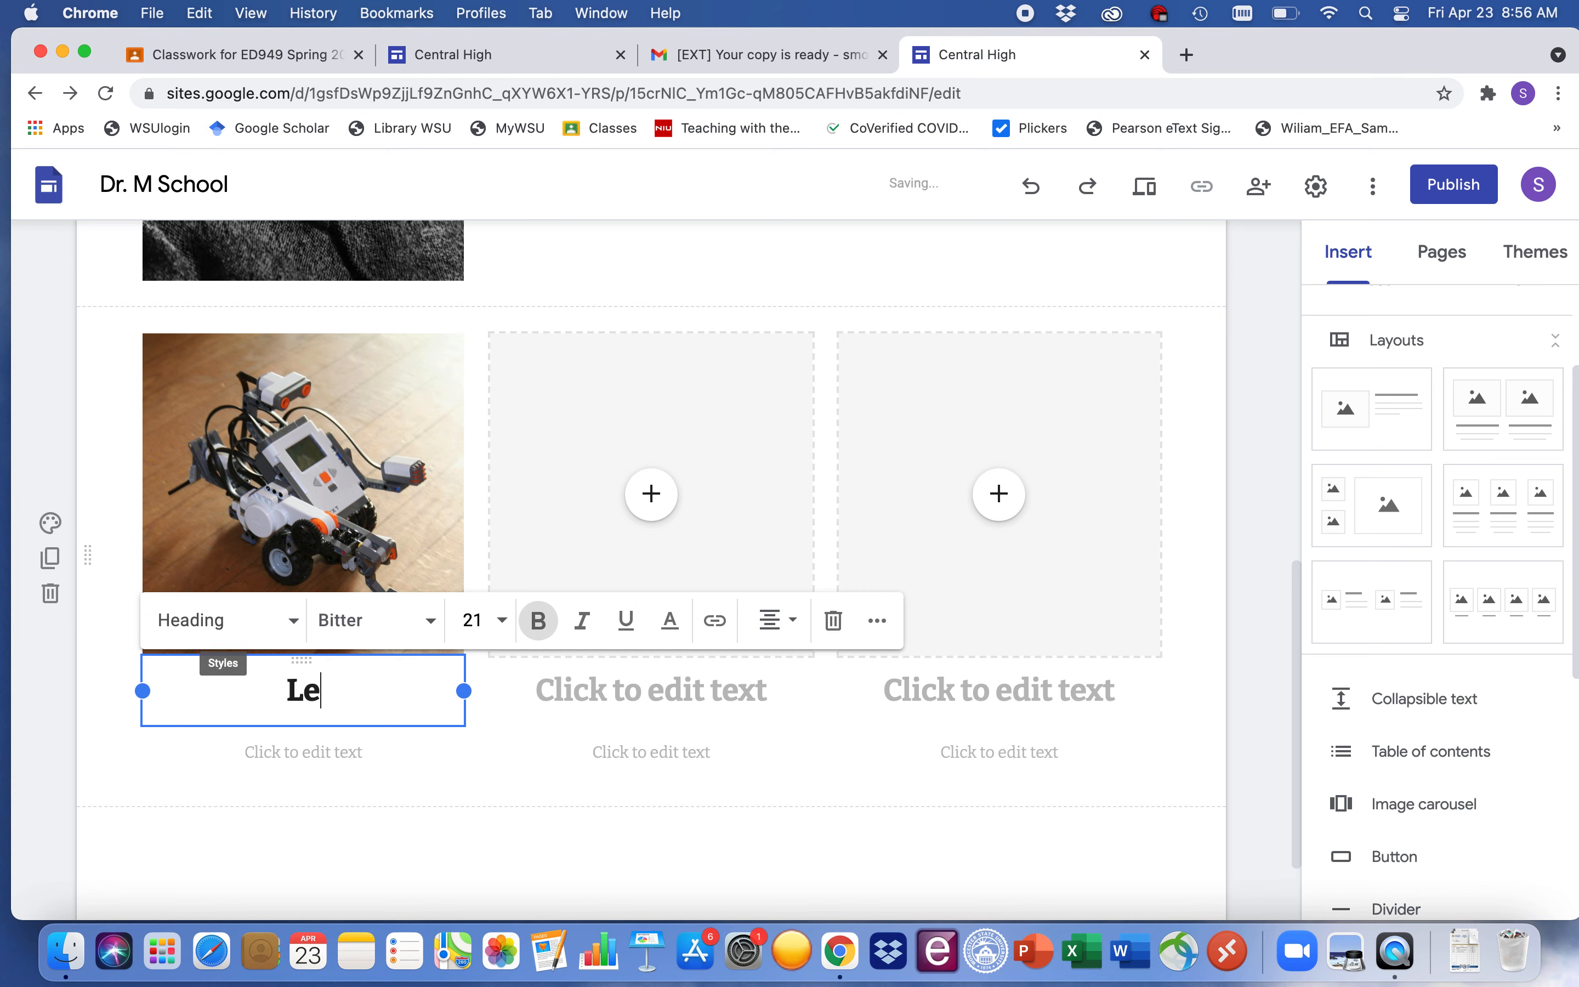
text(go Robotics Club)
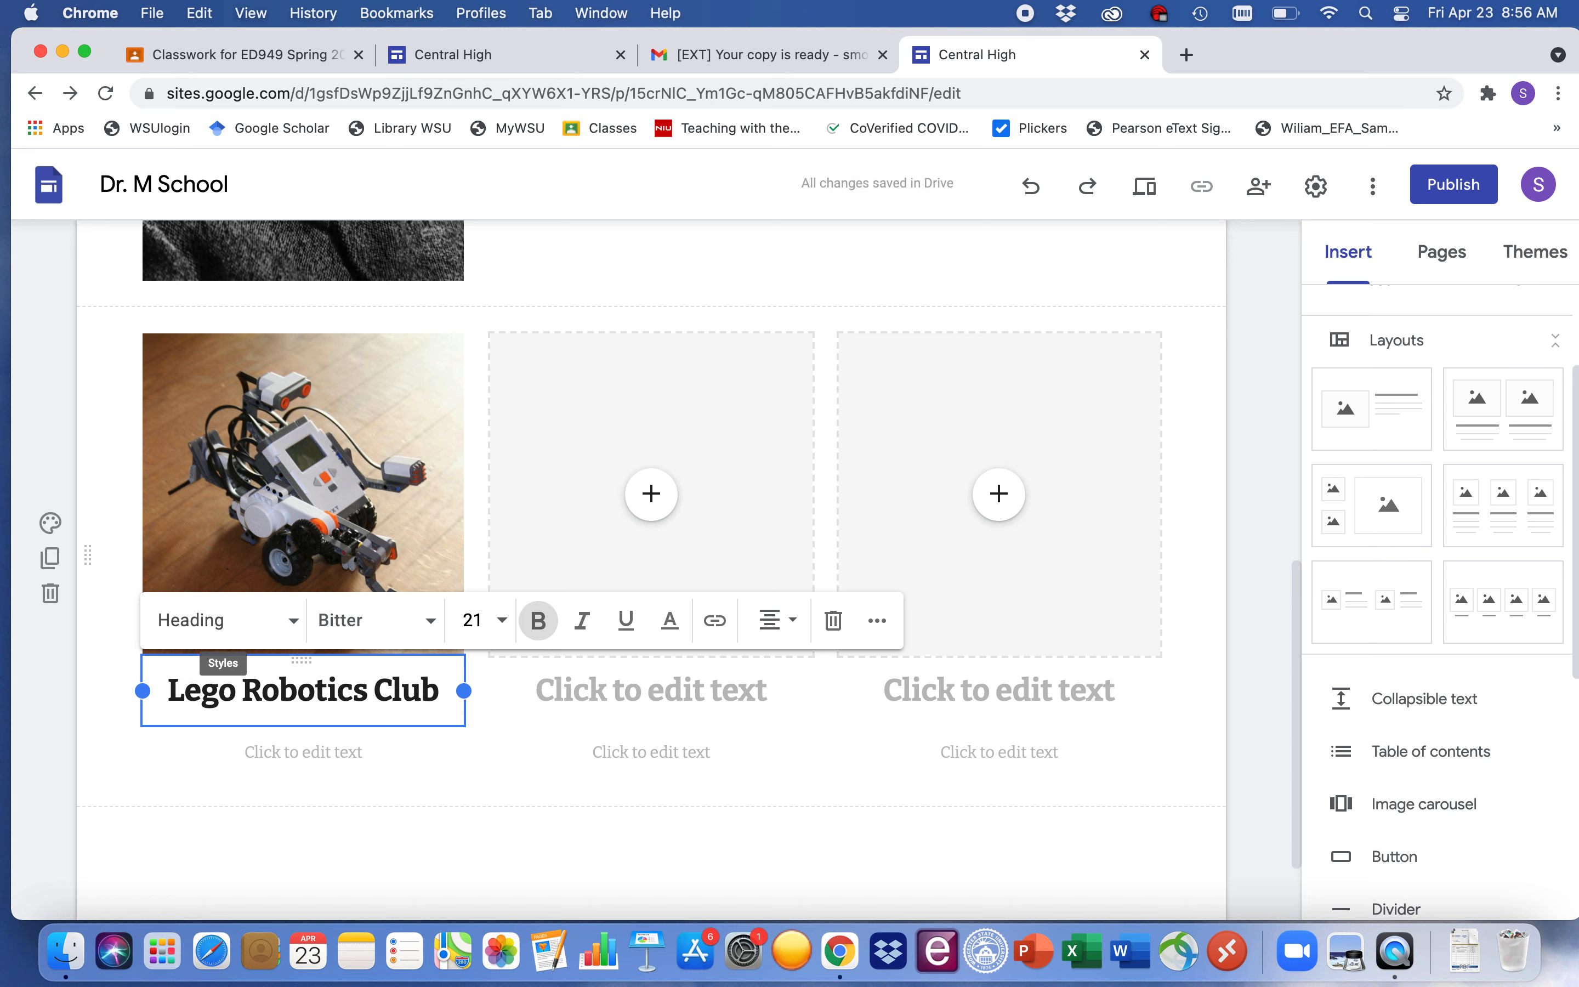
key(Return)
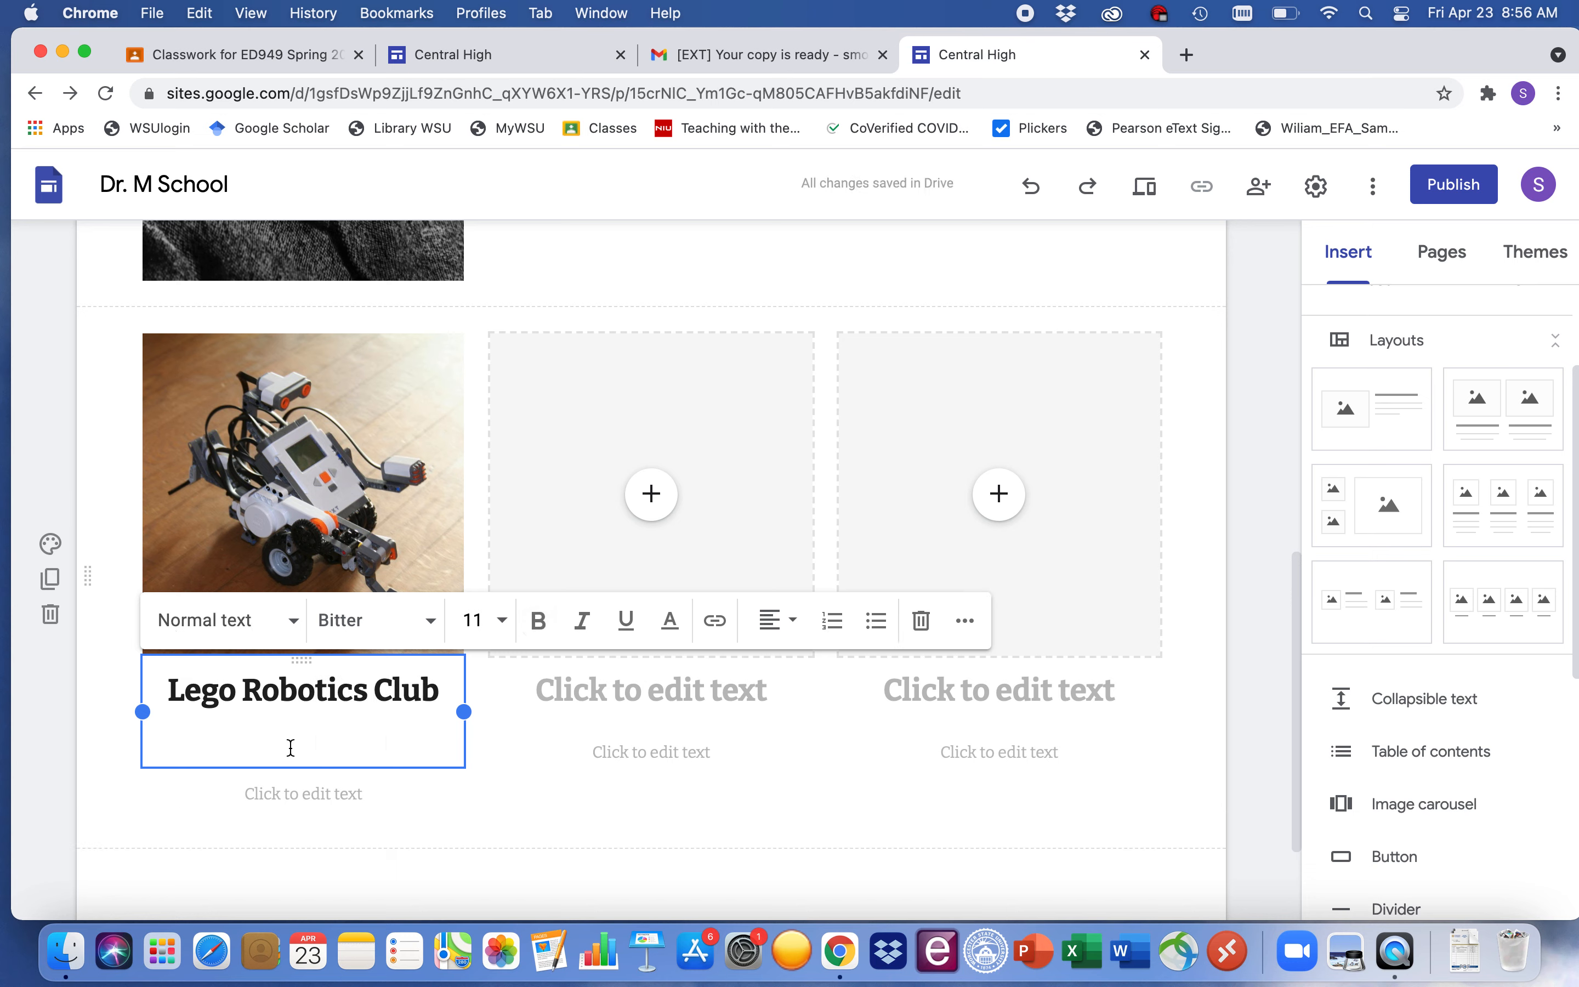
key(BackSpace)
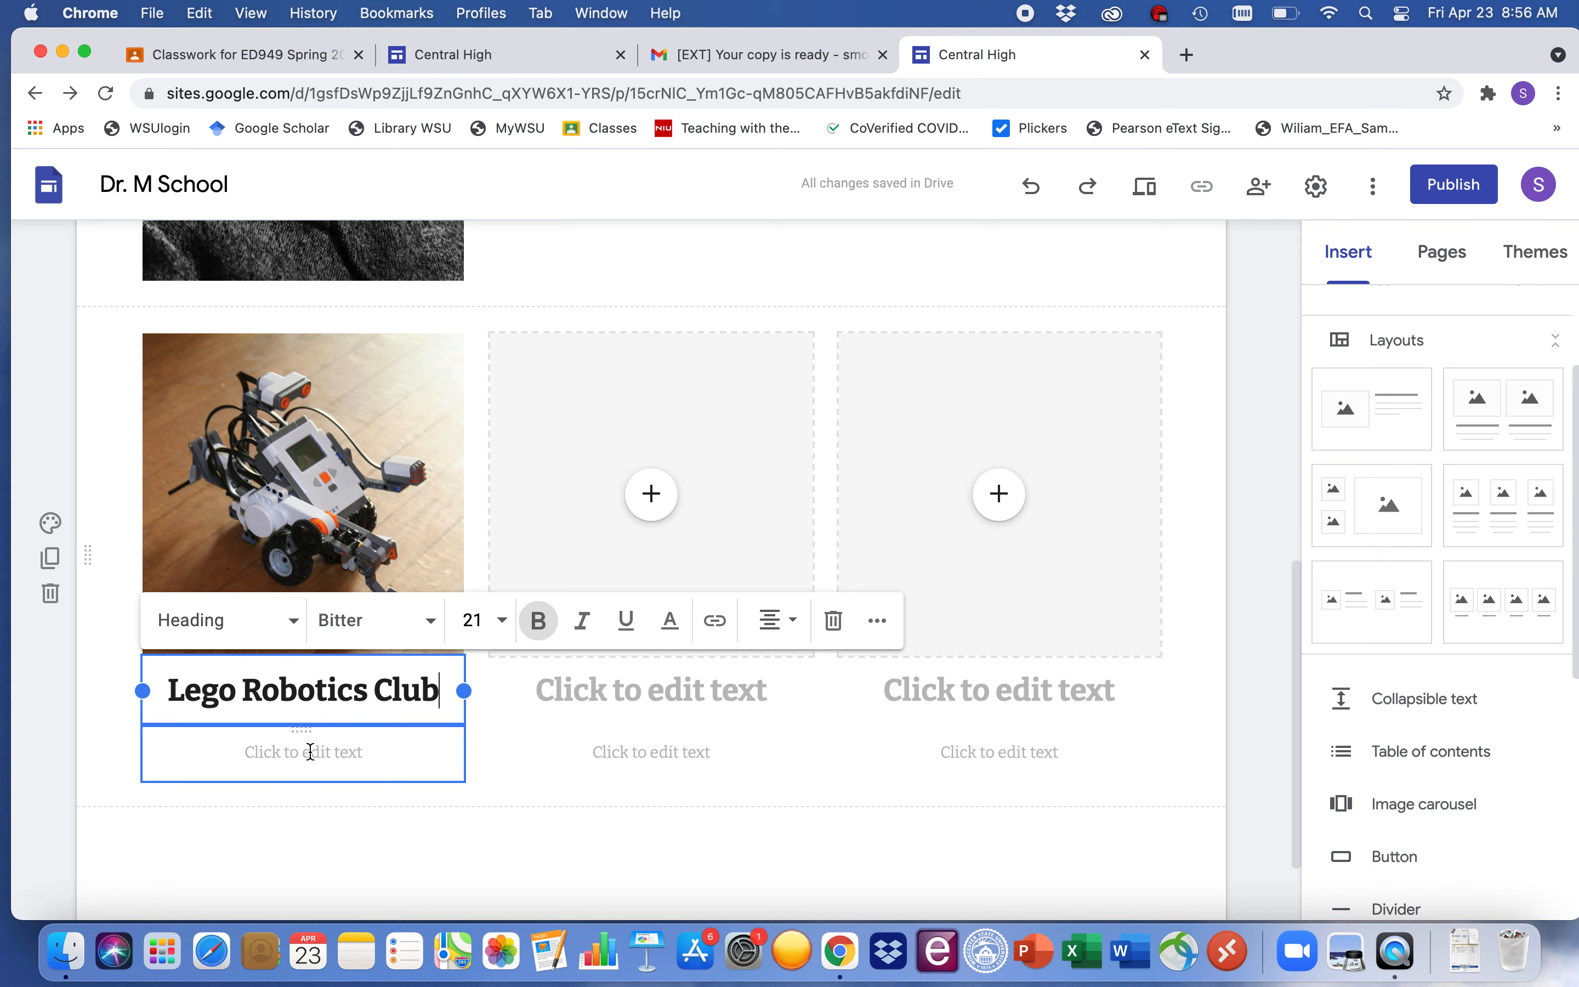
click(311, 751)
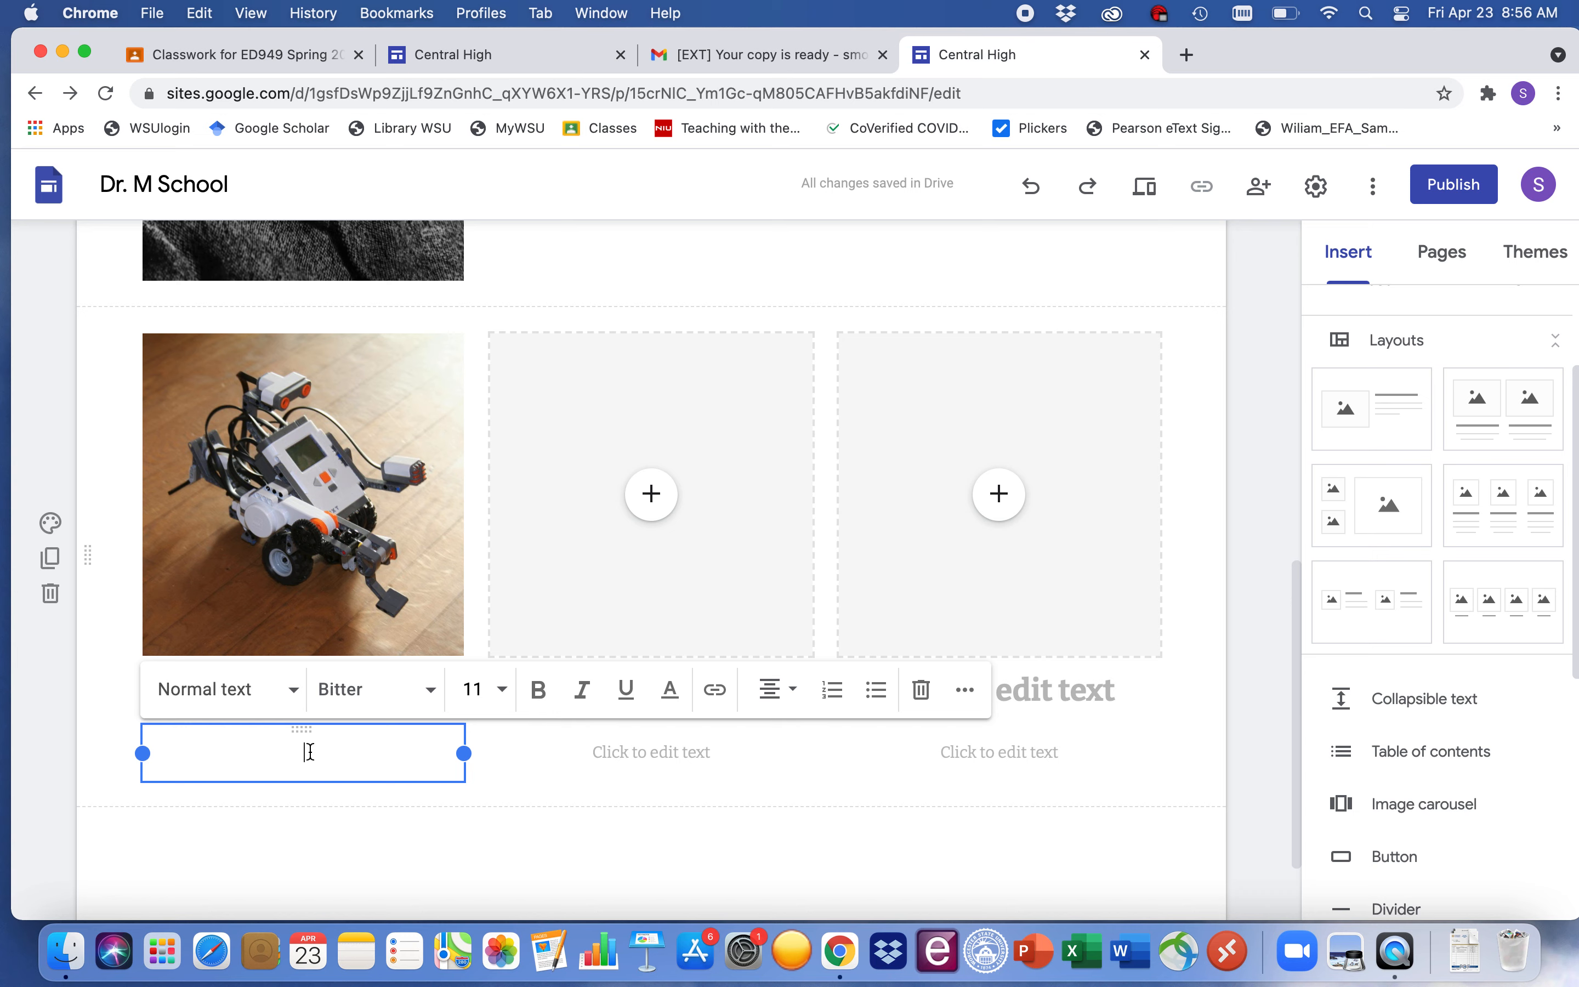
text(jskdfoiajsiiovknq;wrihog;hjioj)
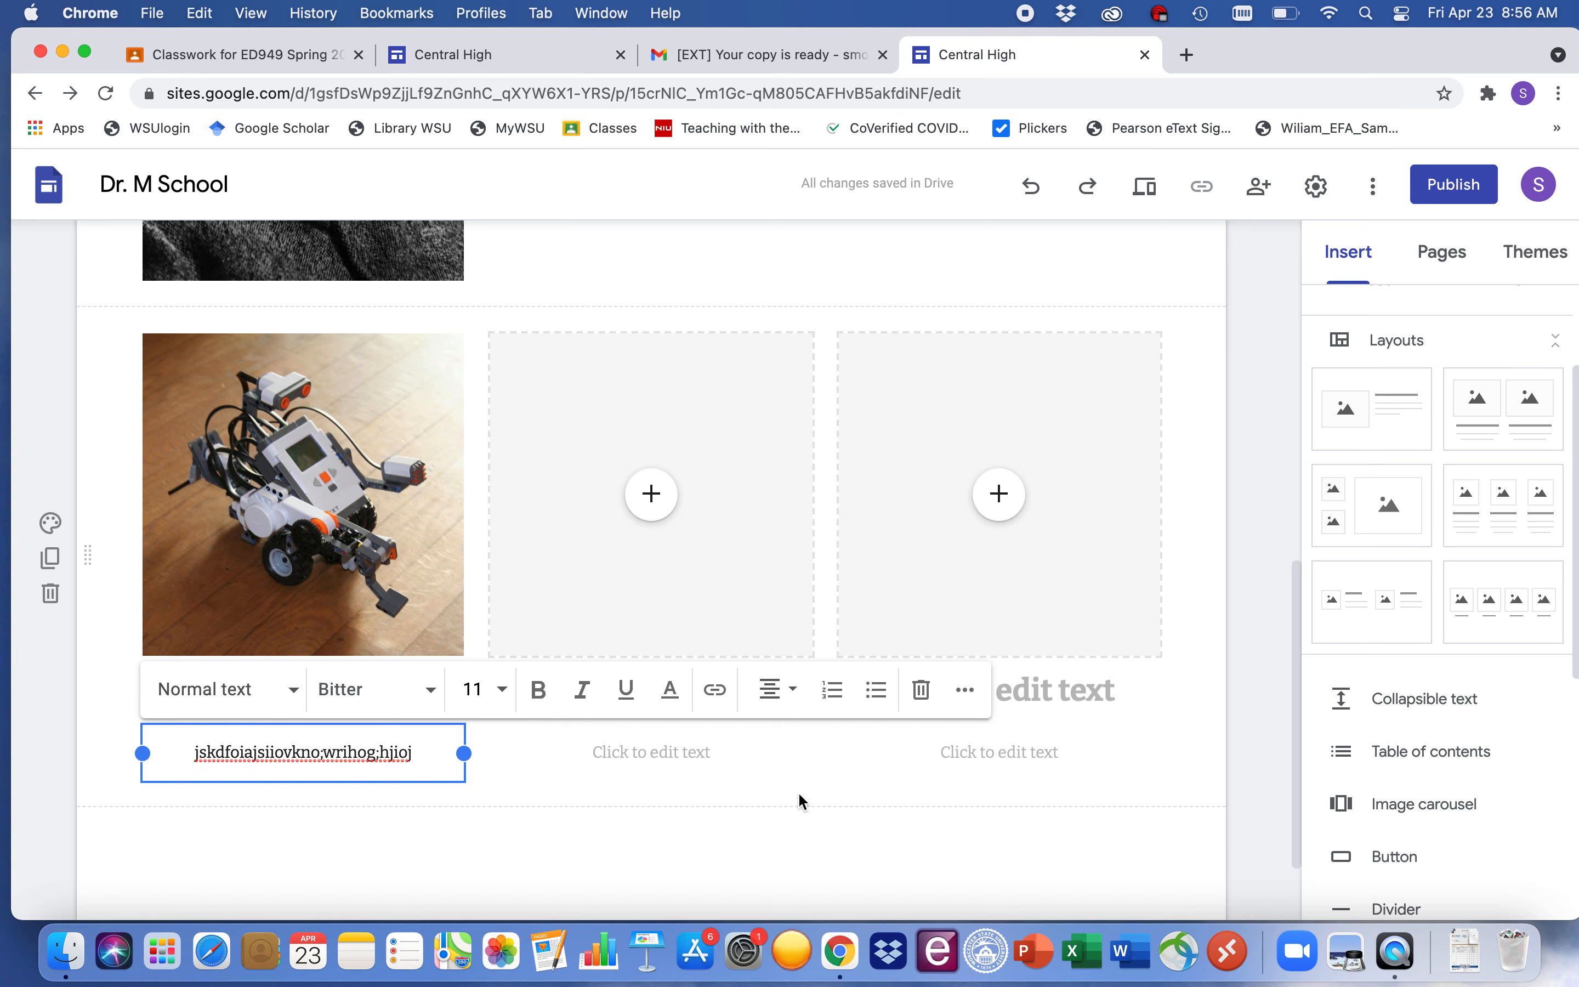
- Add a subpage named "Chemistry" under the Dr. M page
scroll(624, 518, up, 10)
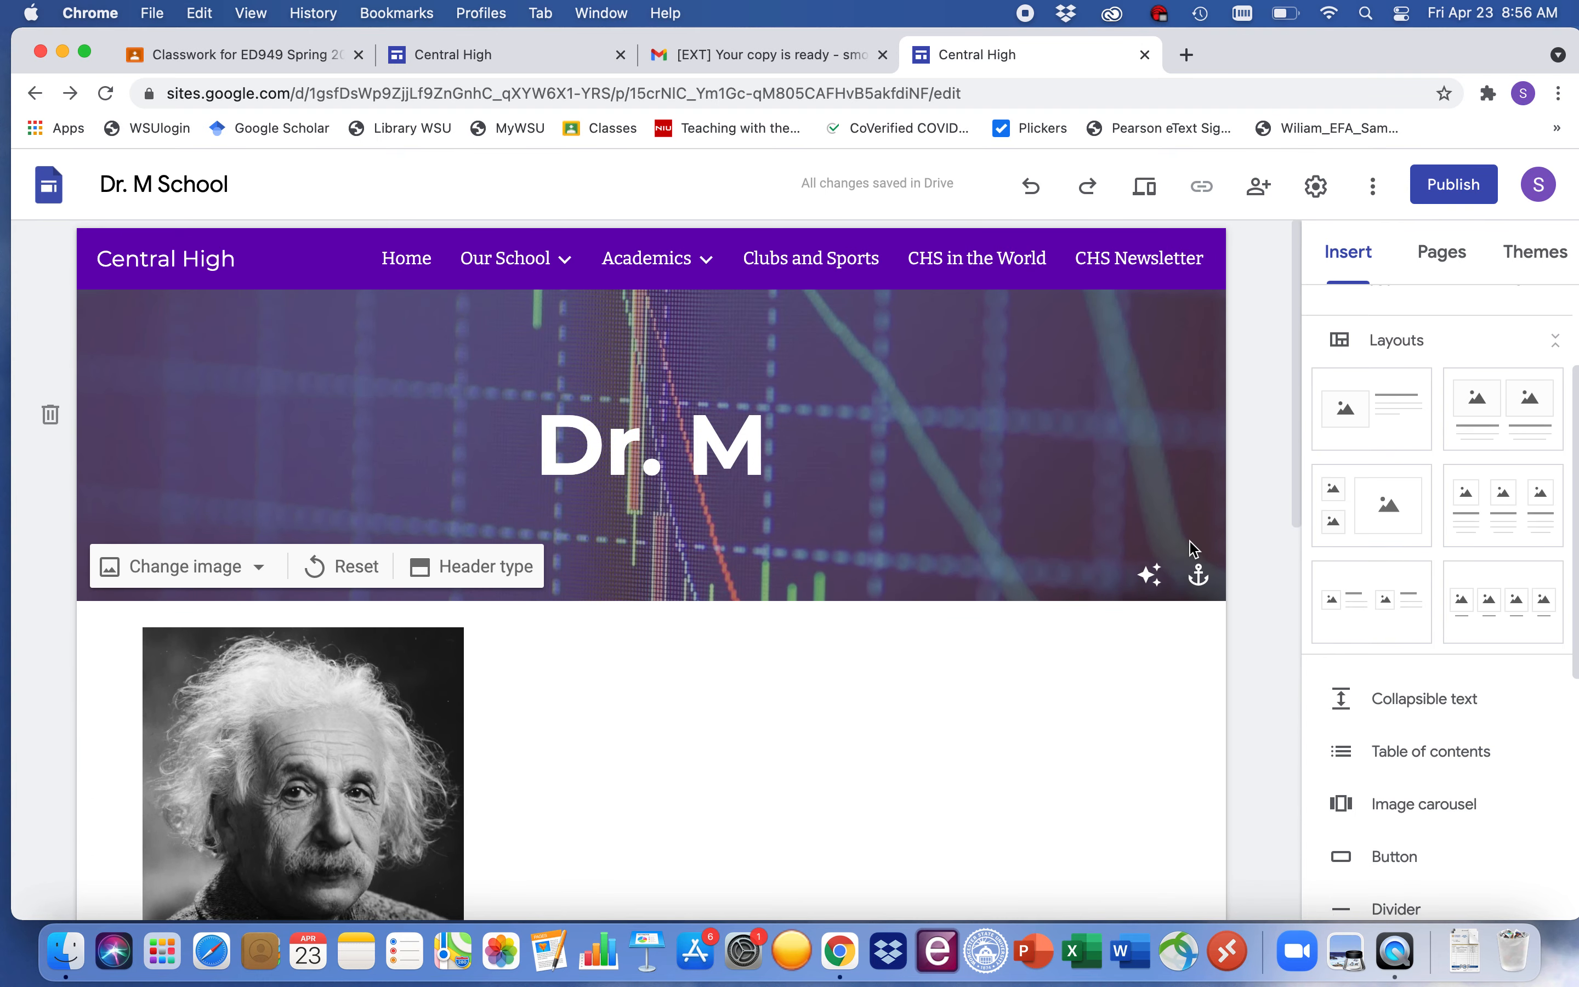
click(1443, 256)
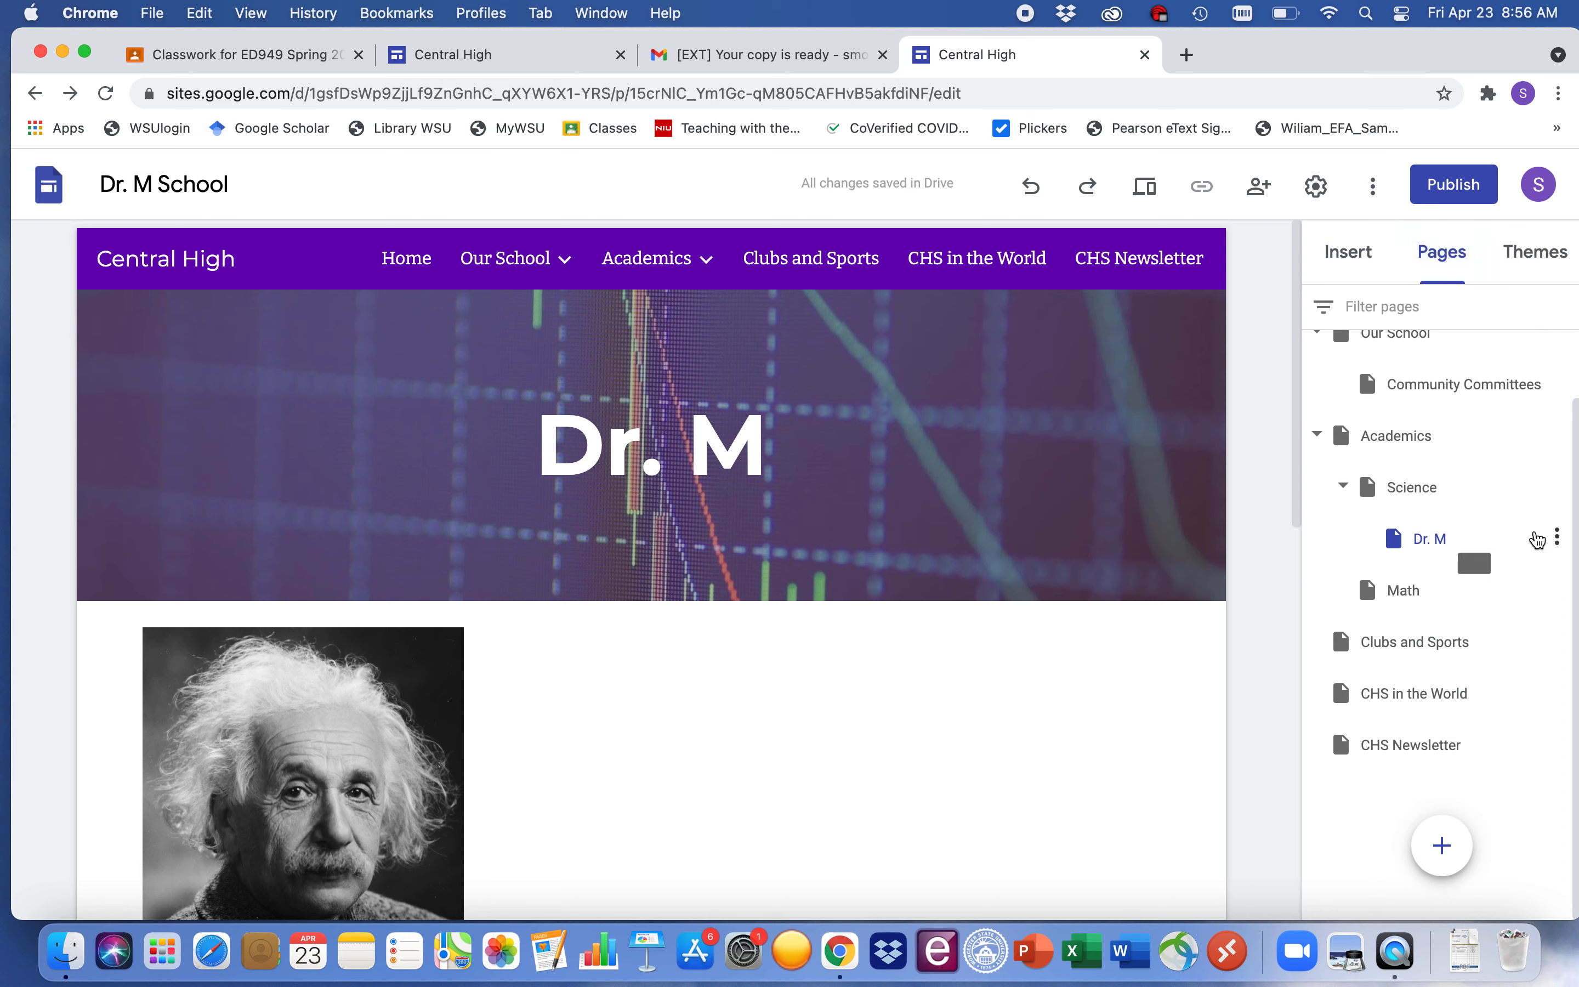
click(1558, 536)
click(1468, 707)
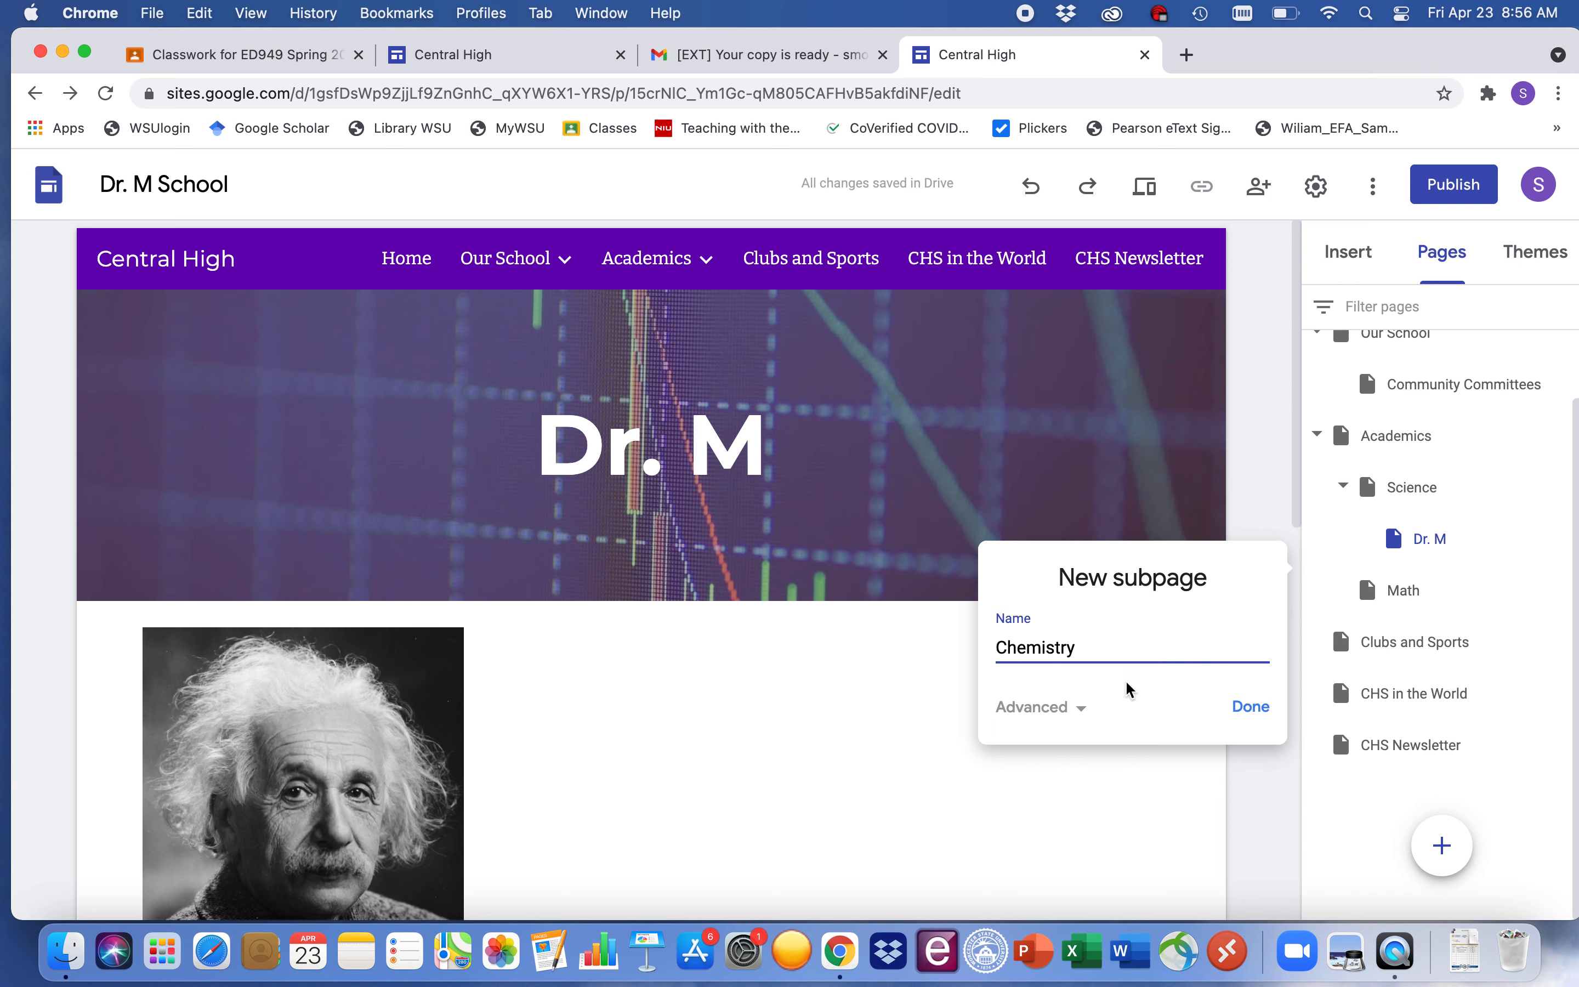
click(1235, 707)
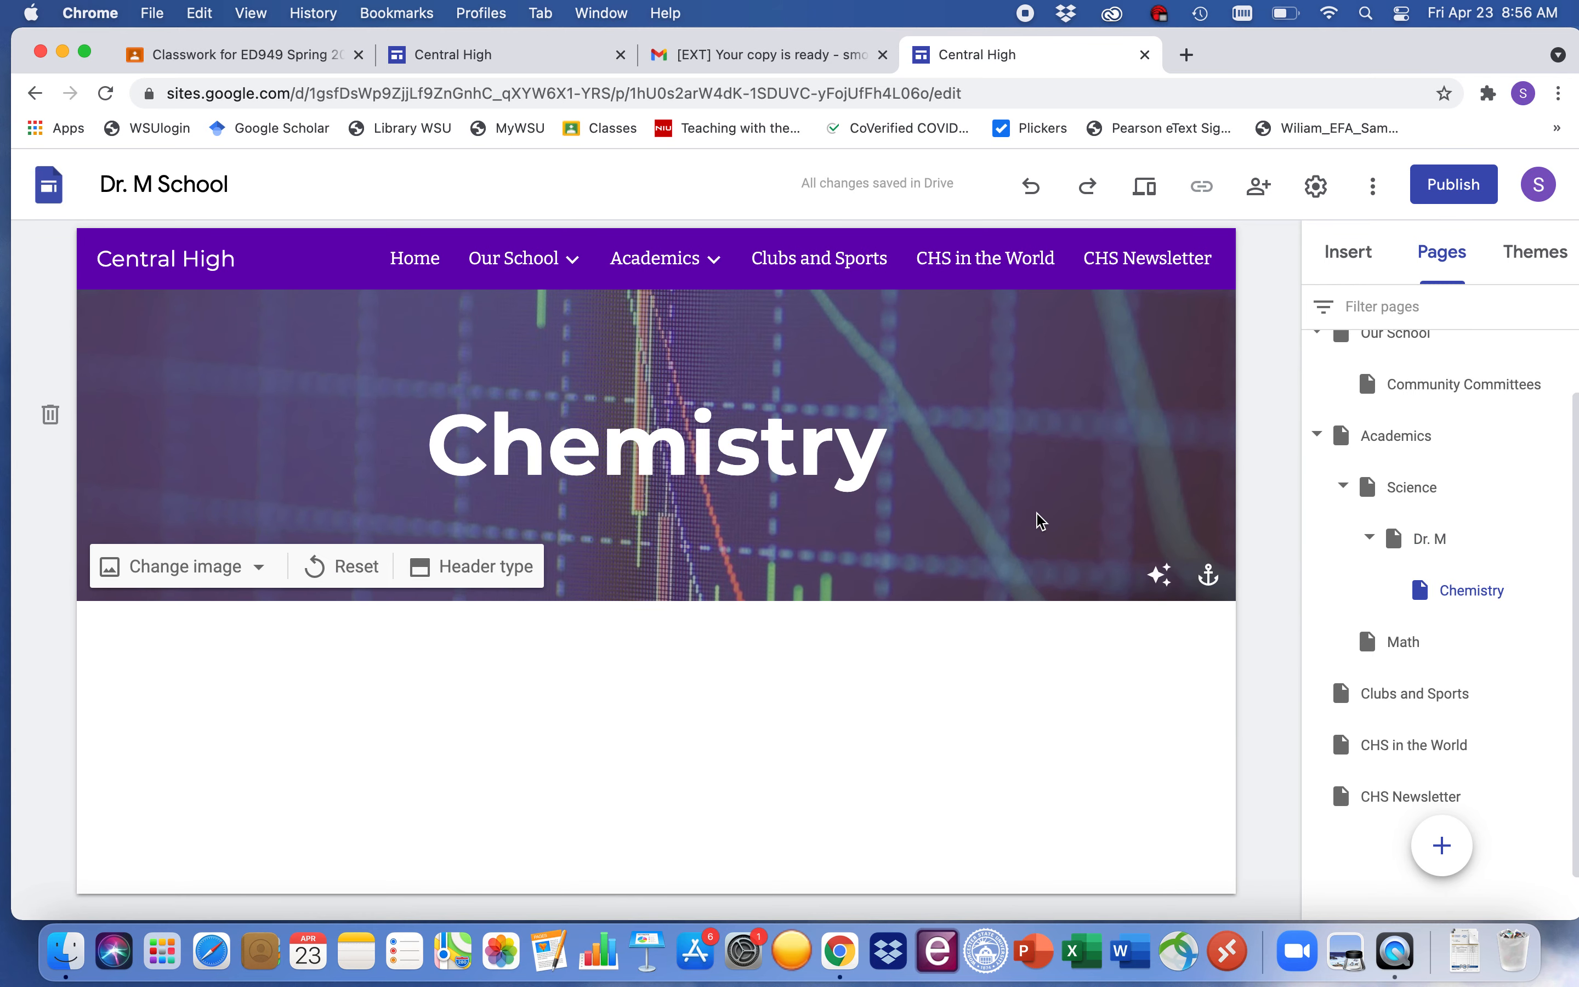
- Check the site navigation by expanding Academics through Science and Dr. M down to the Chemistry subpage
mouse_move(470, 264)
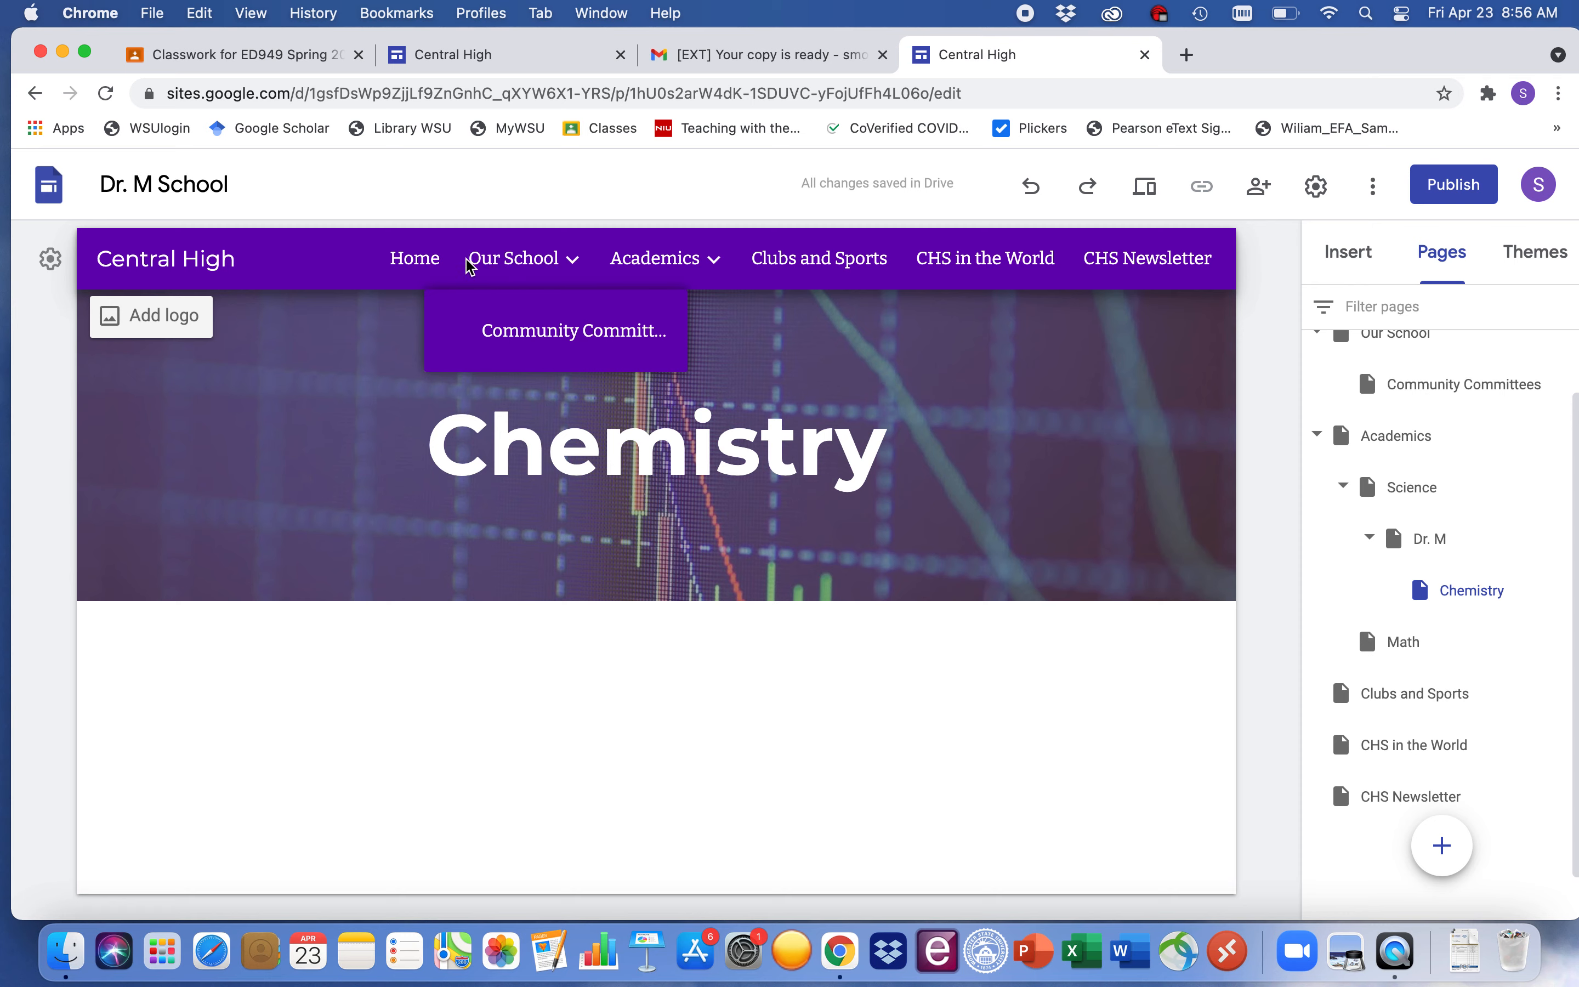
mouse_move(683, 274)
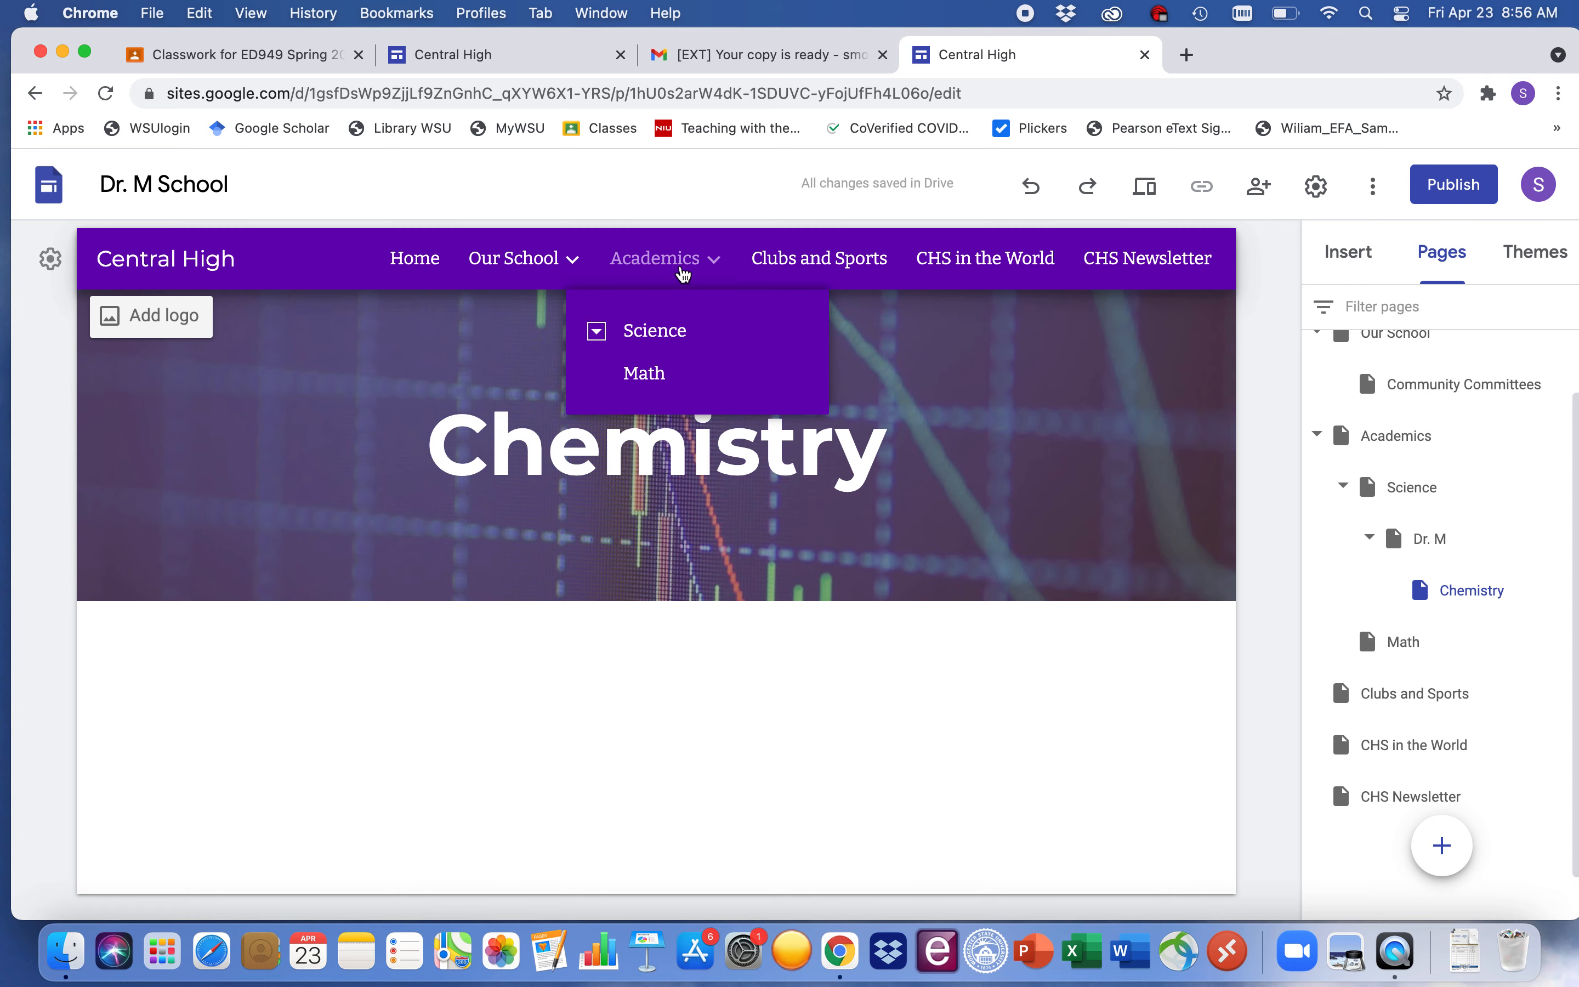
click(599, 333)
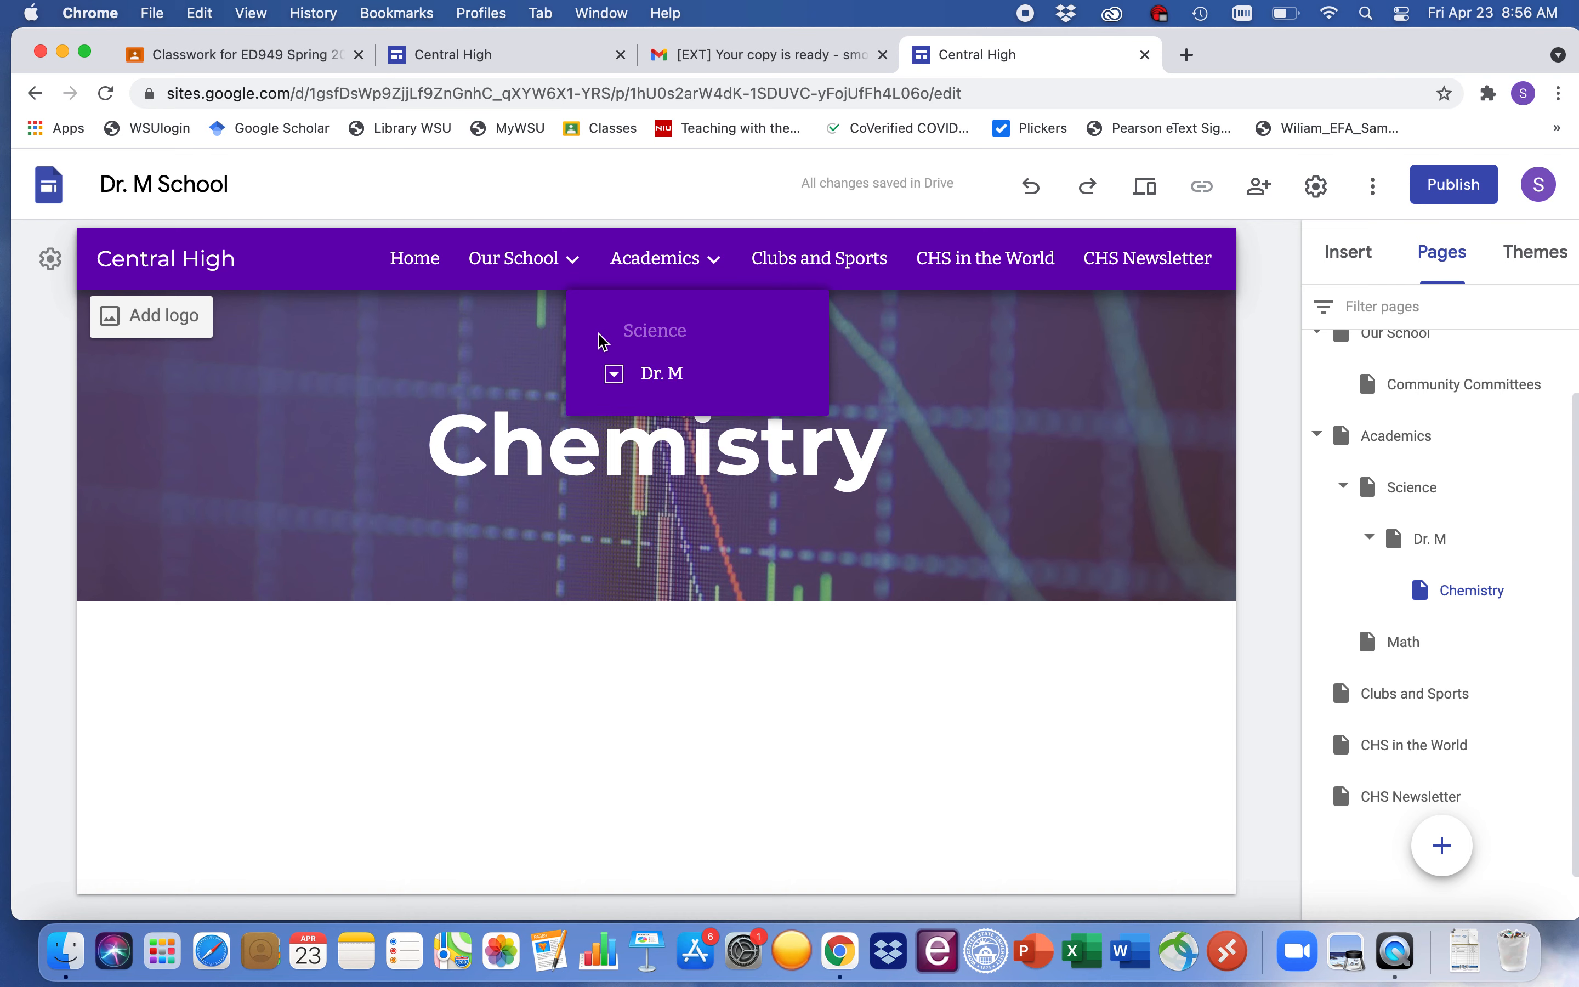
click(621, 379)
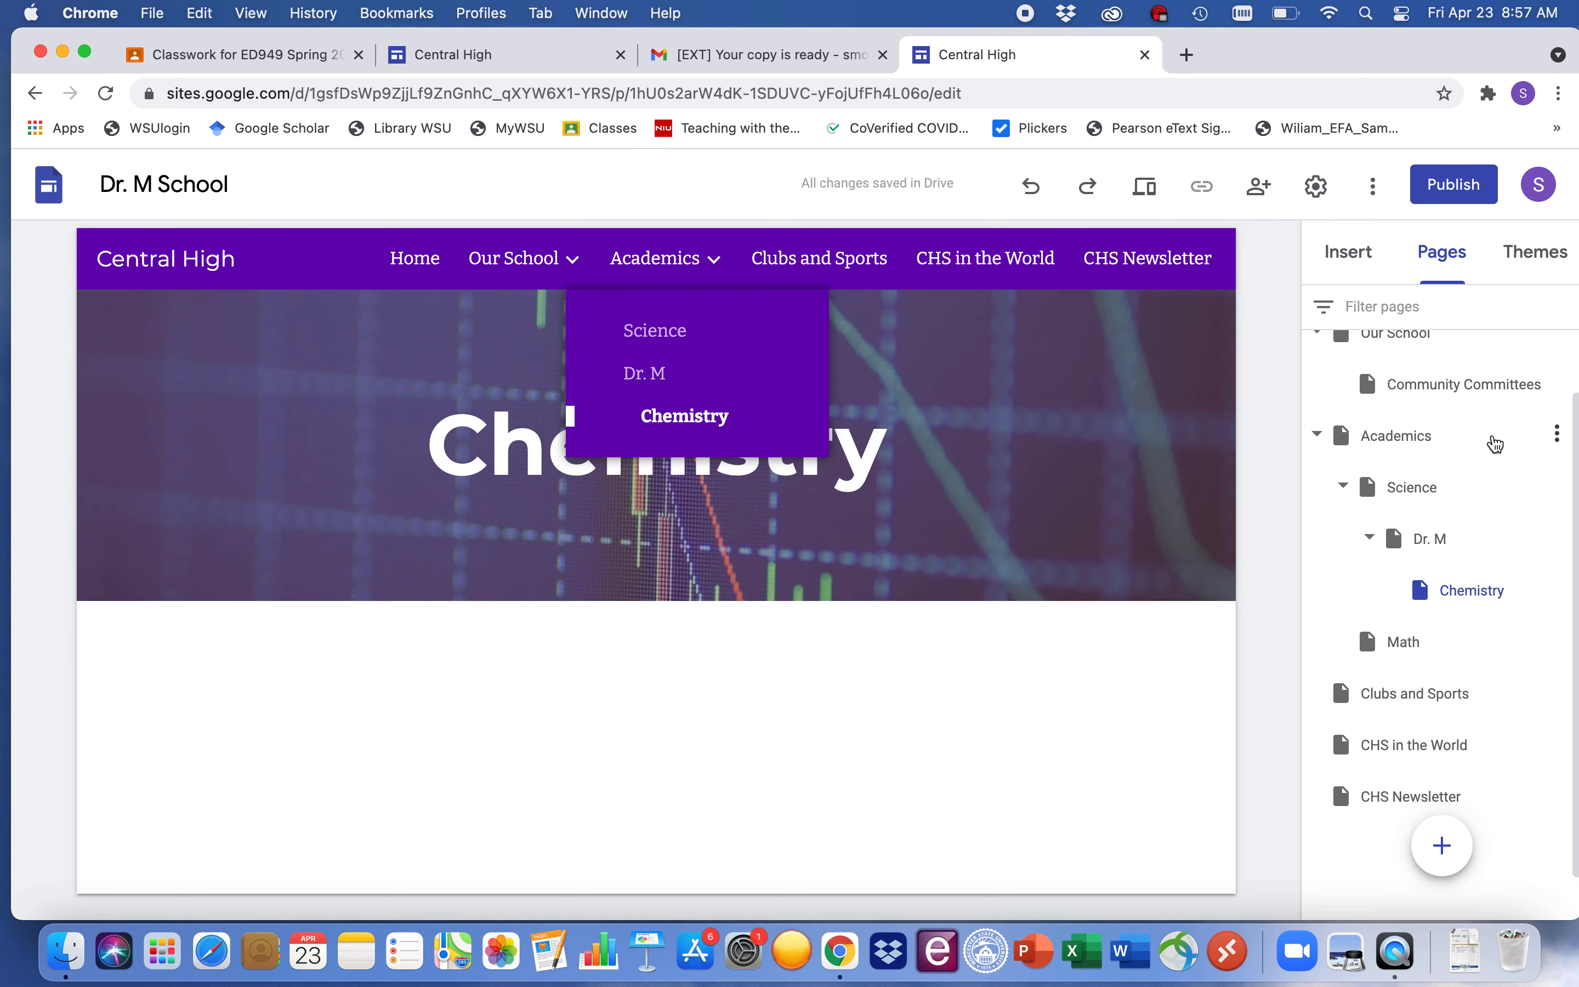
- Delete the CHS Newsletter page from the site
click(1482, 460)
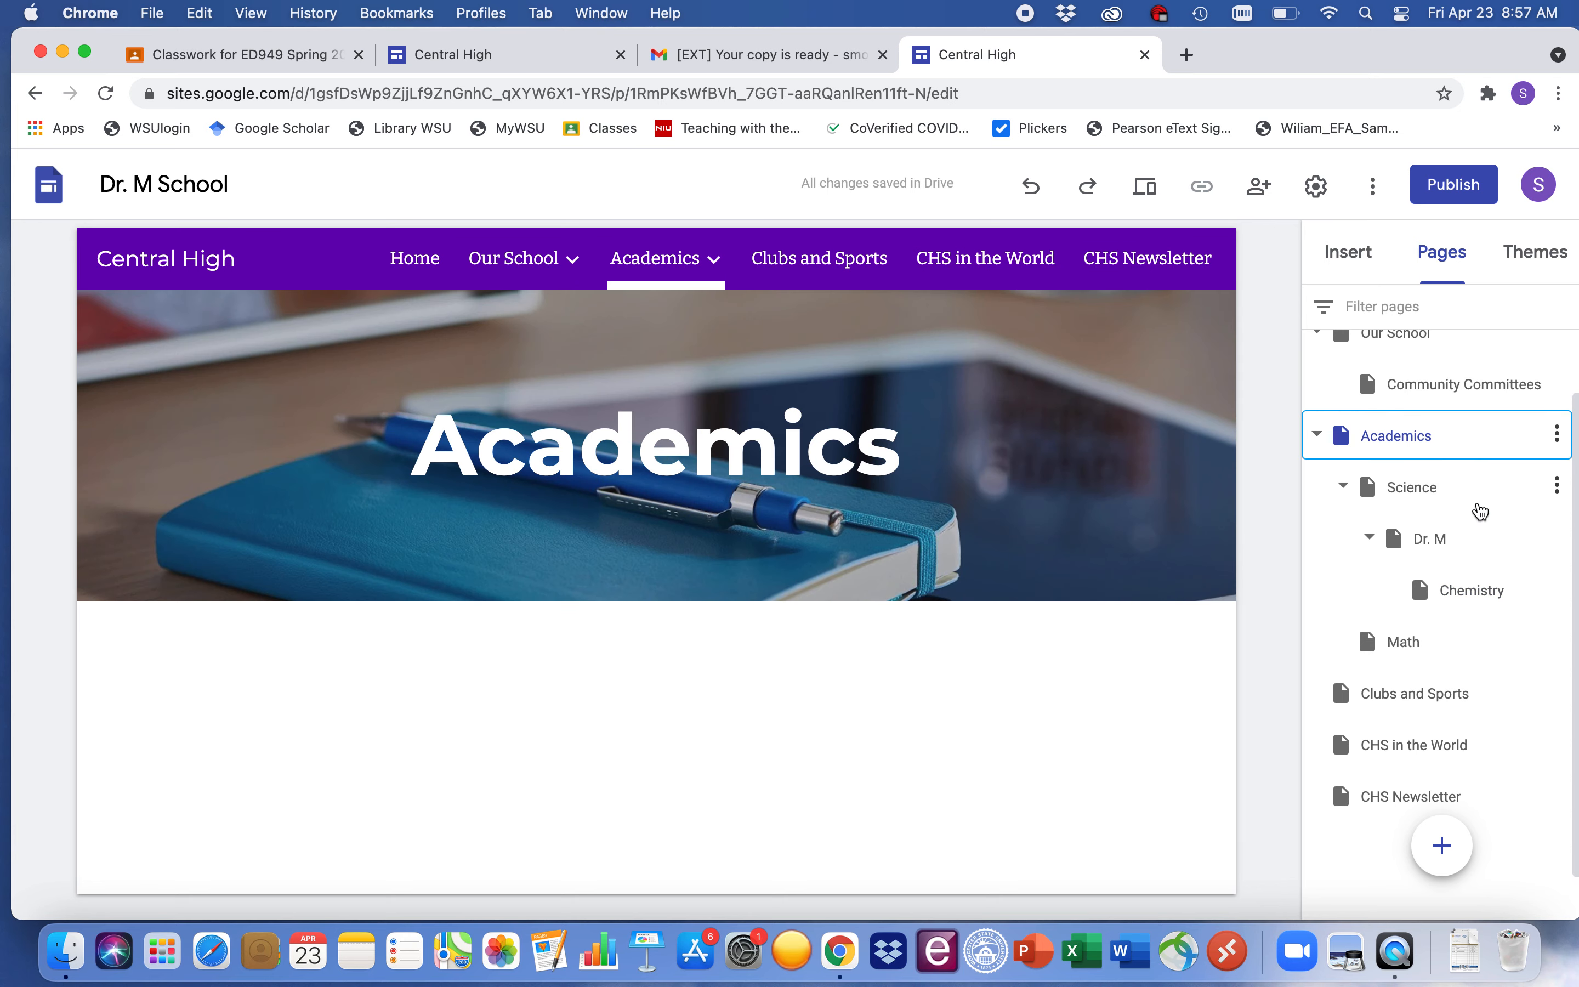
scroll(1480, 511, down, 1)
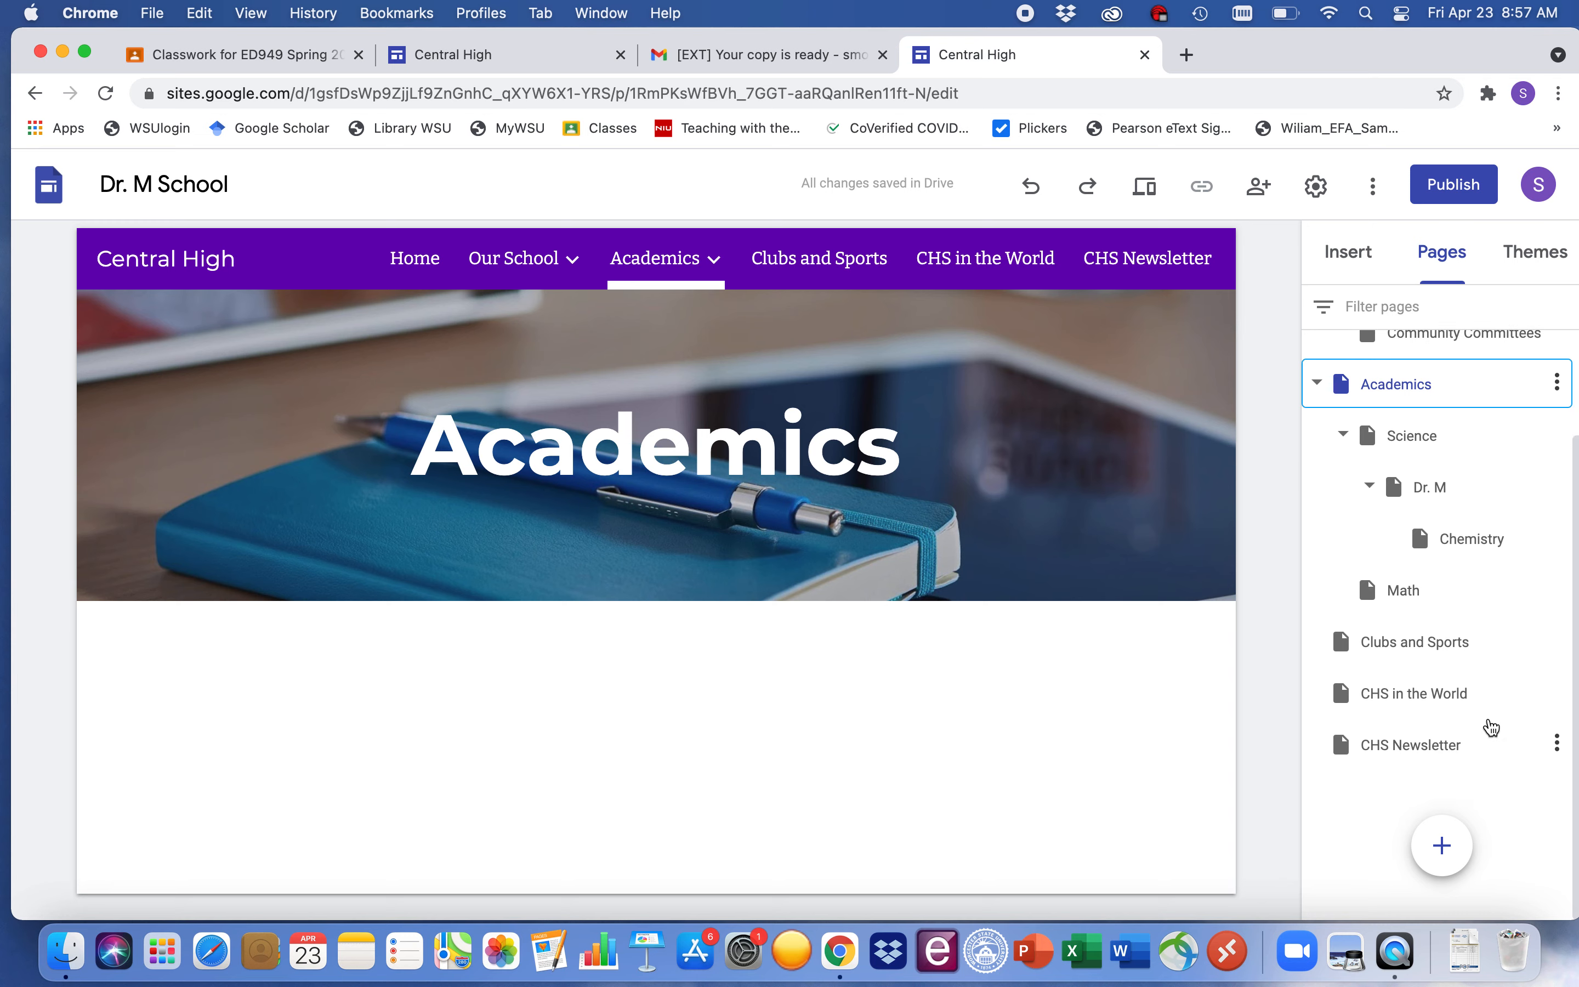
click(1555, 744)
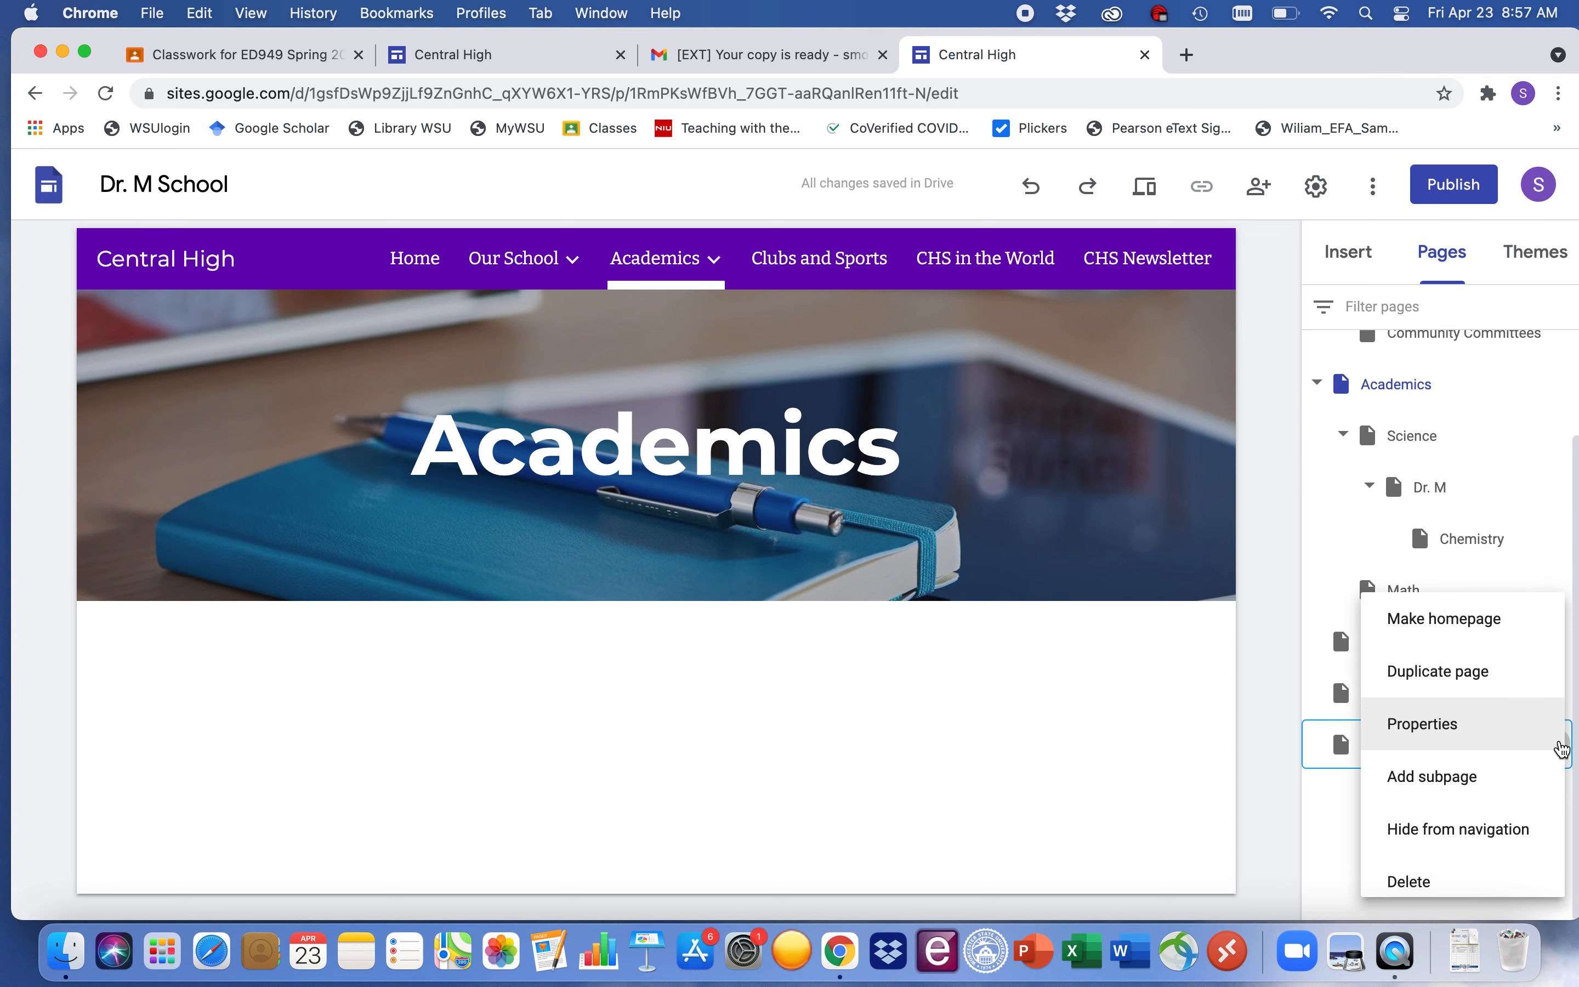
click(1429, 875)
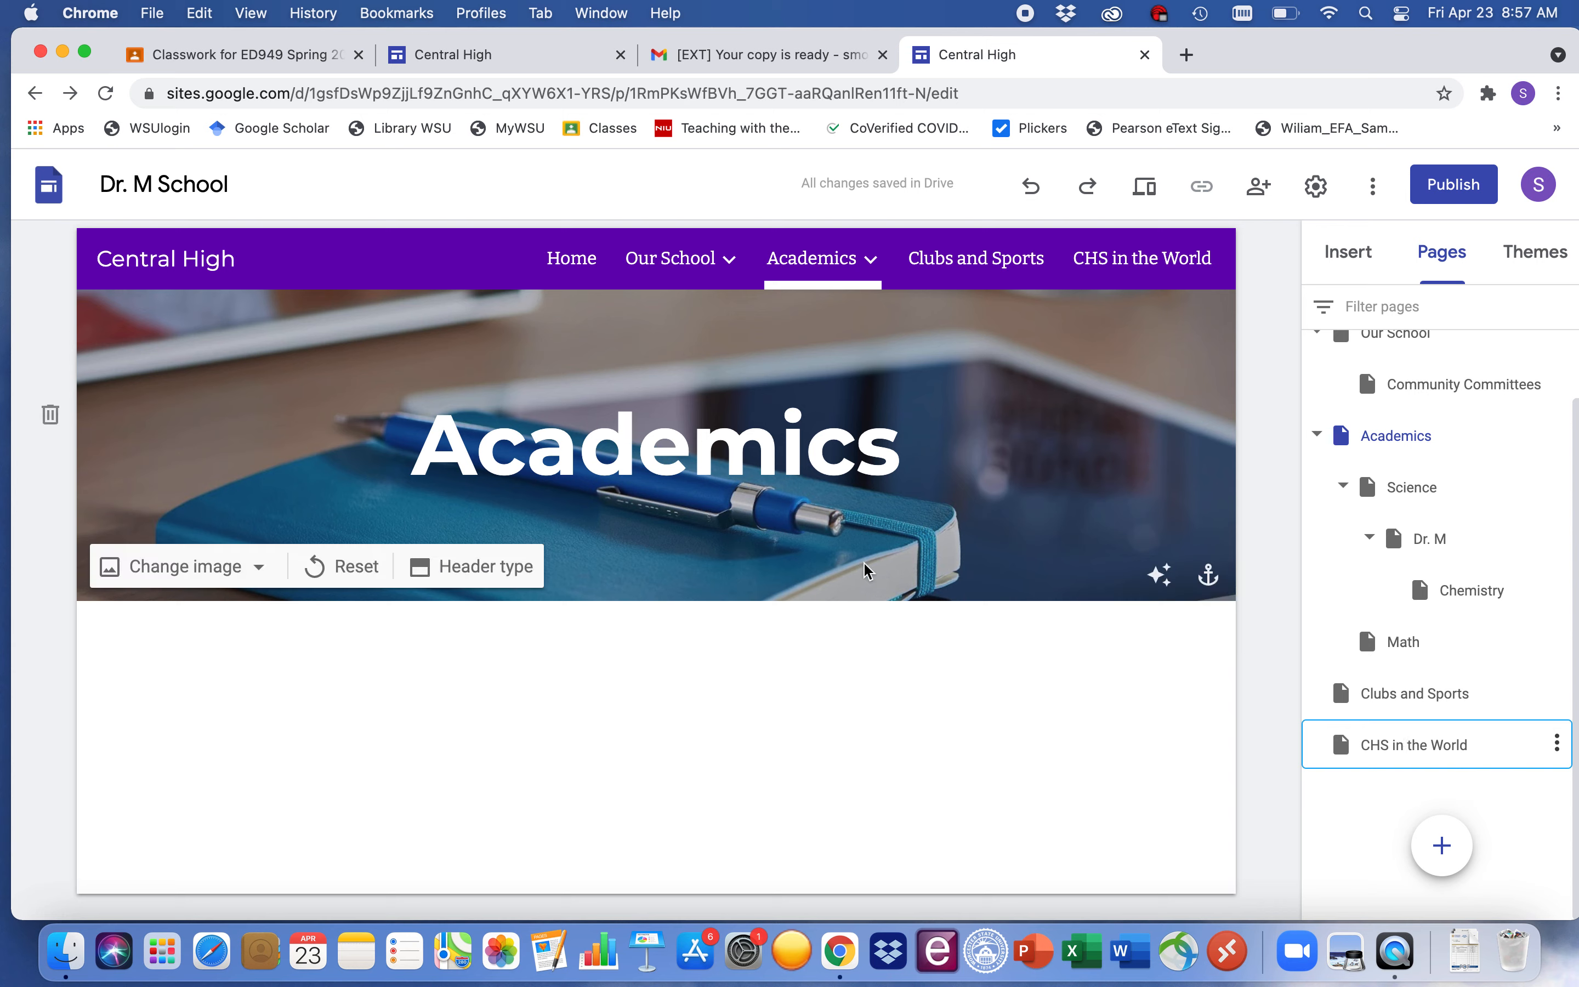
- Change the site name in the header from "Central High" to "Monaghan"
drag(237, 257, 105, 243)
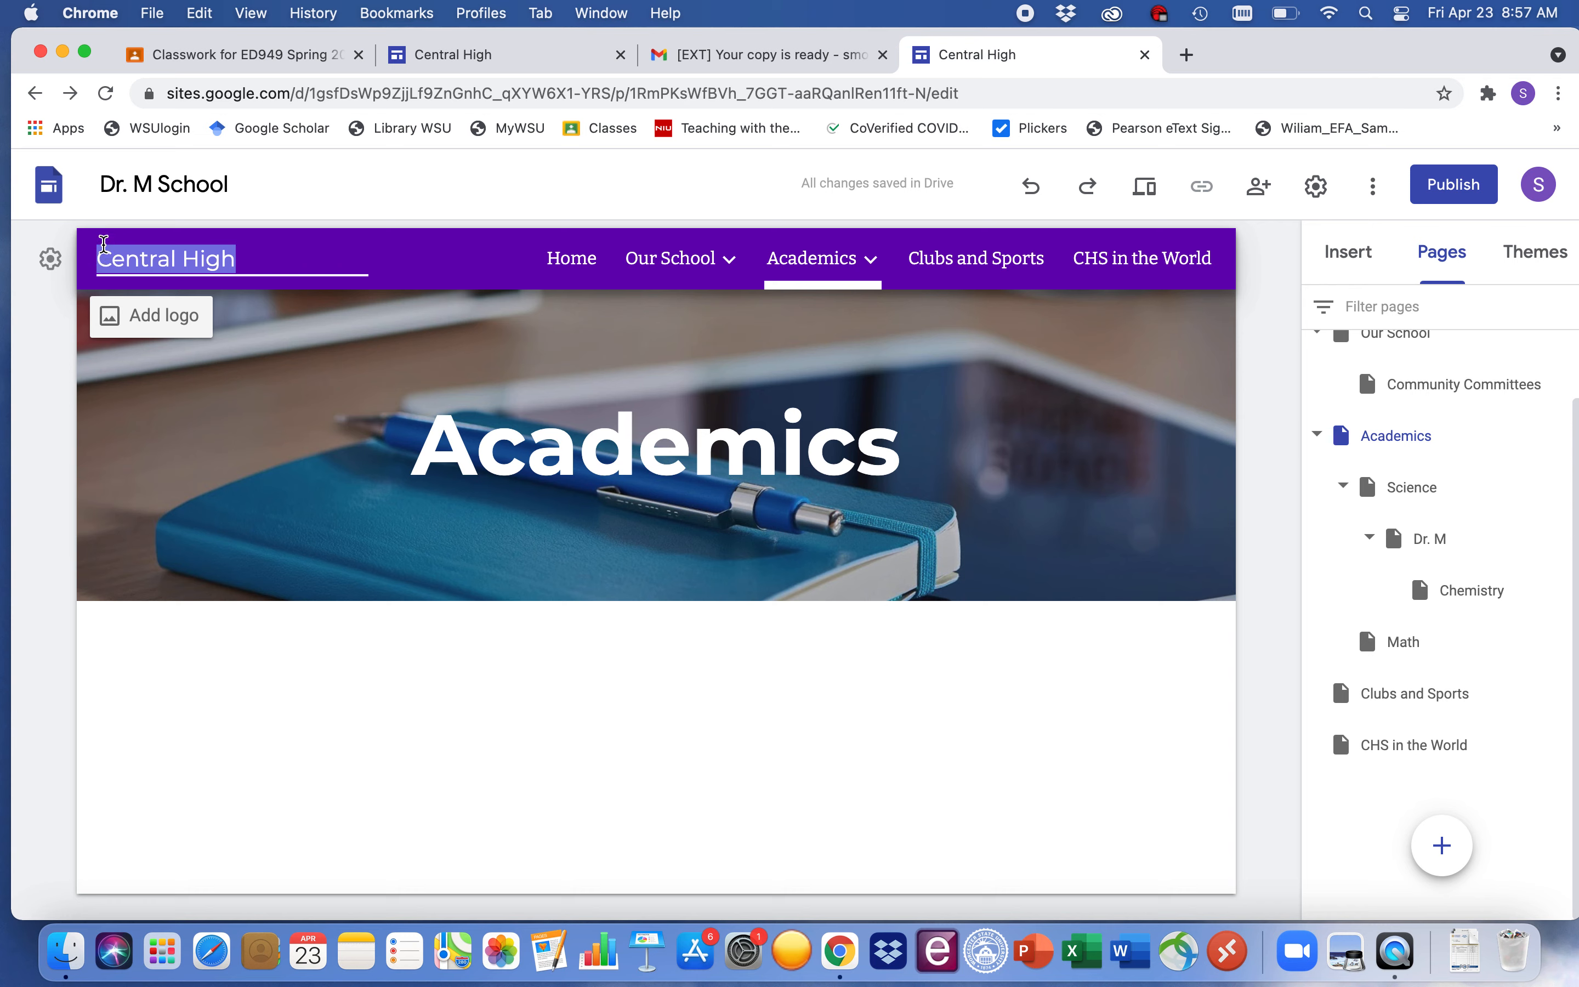
text(Mopnagh)
key(BackSpace)
key(BackSpace)
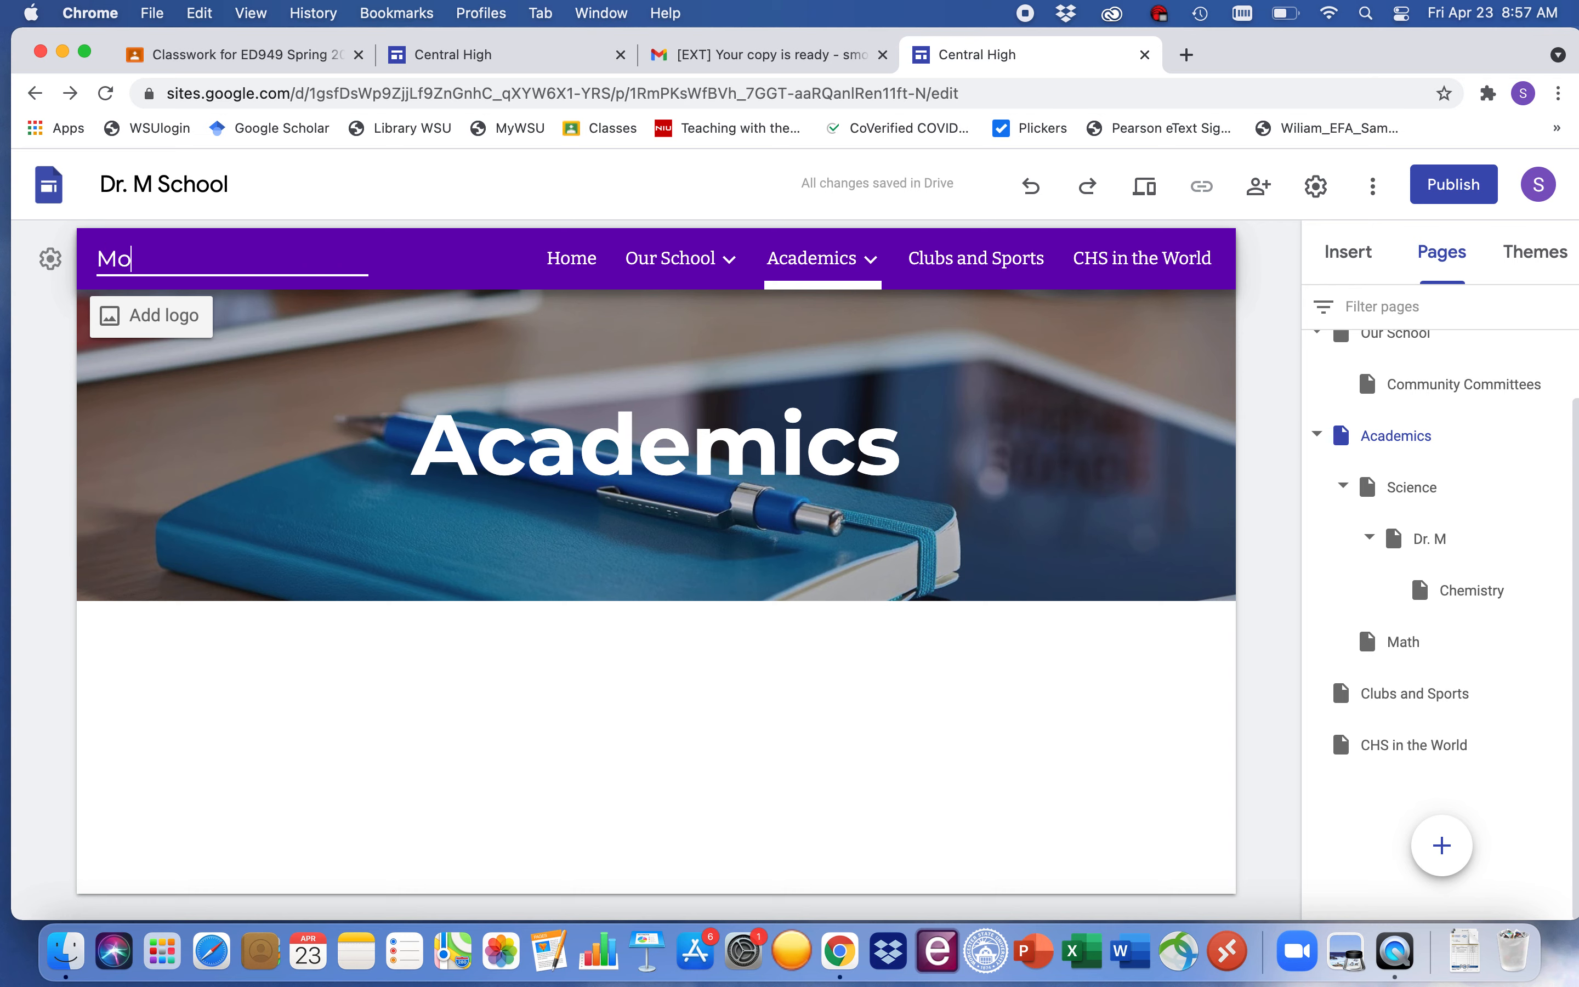
text(naghan)
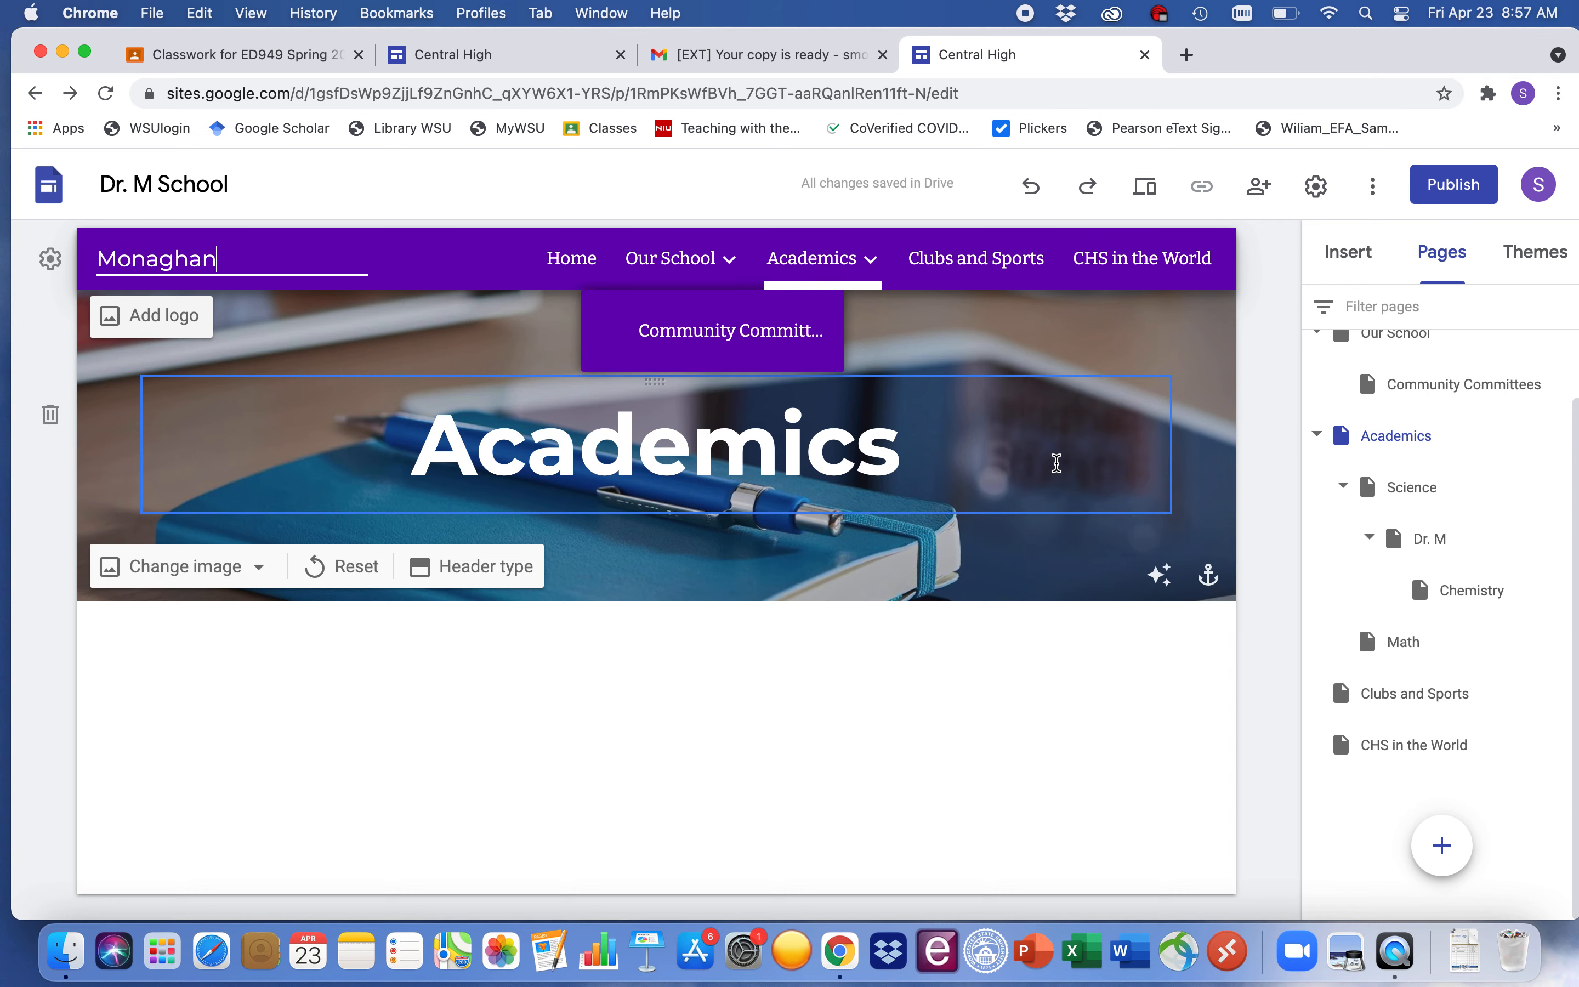
- Open the Clubs and Sports page and replace its banner title with "Sports"
click(1557, 743)
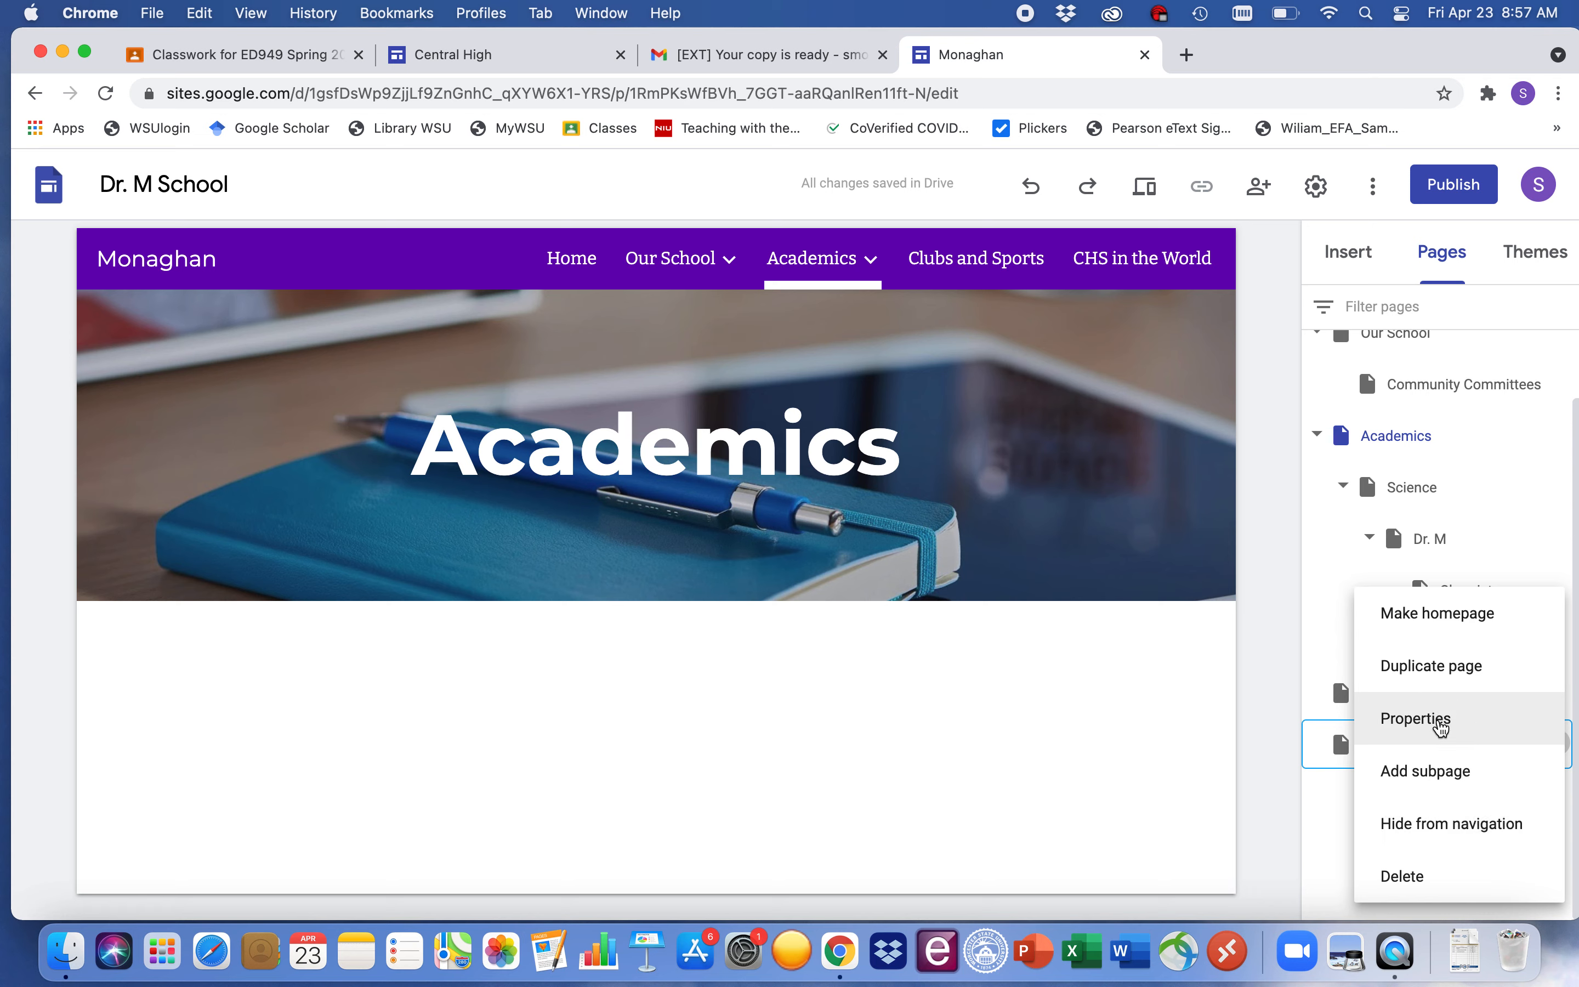
click(1057, 757)
click(984, 266)
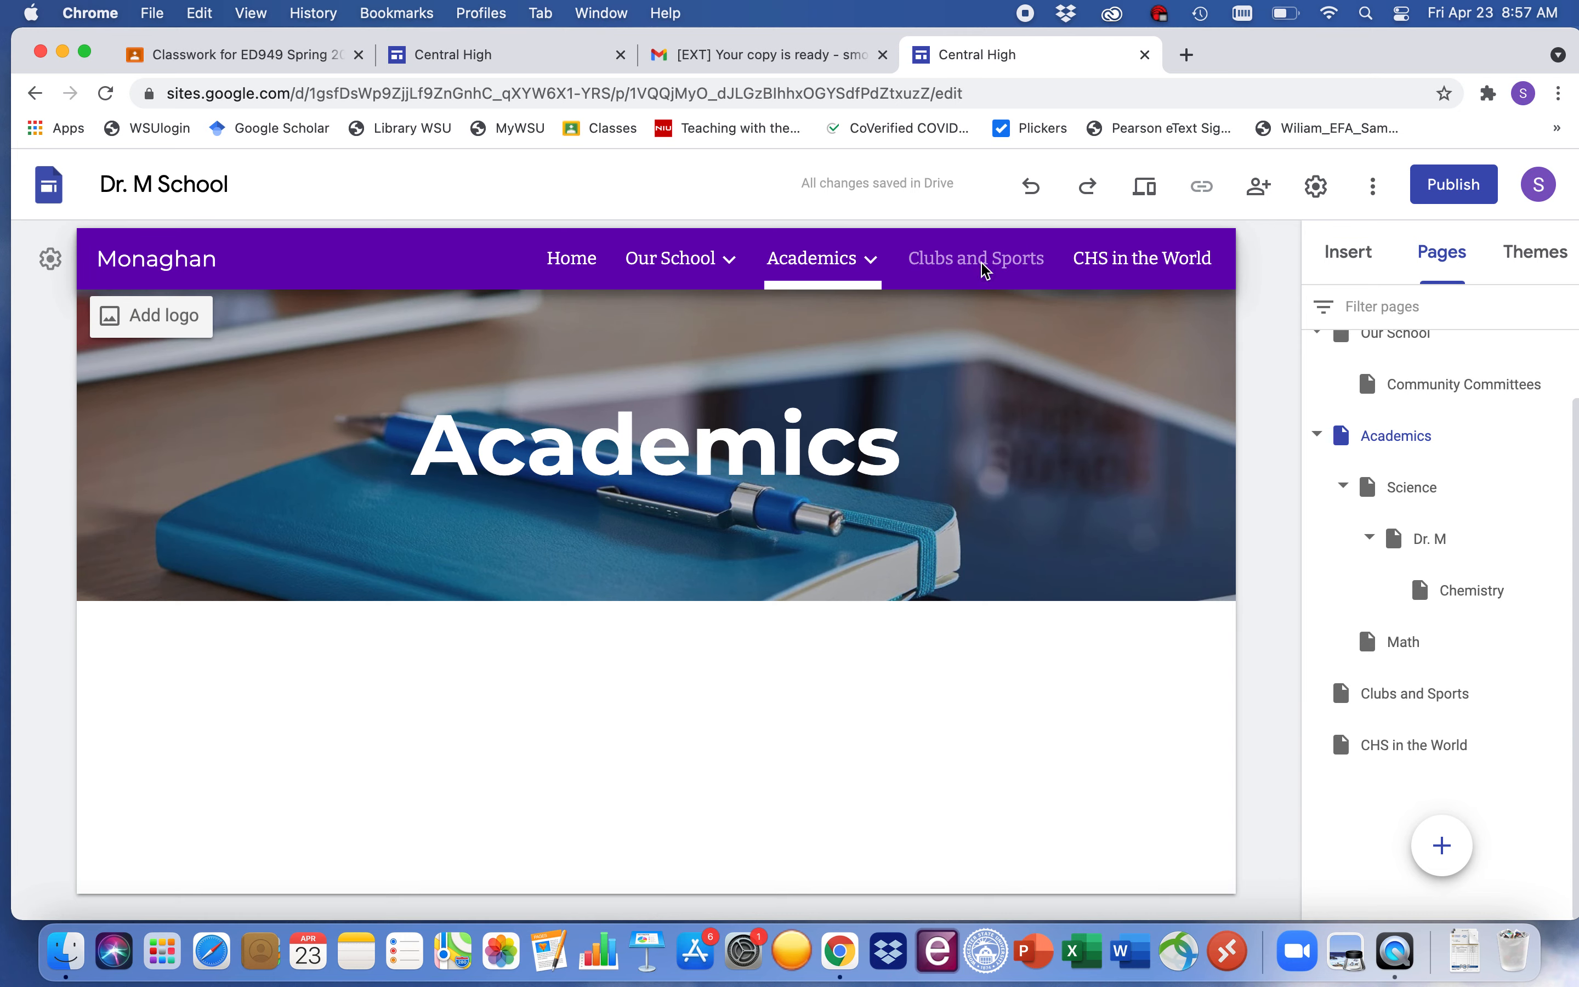
right_click(984, 268)
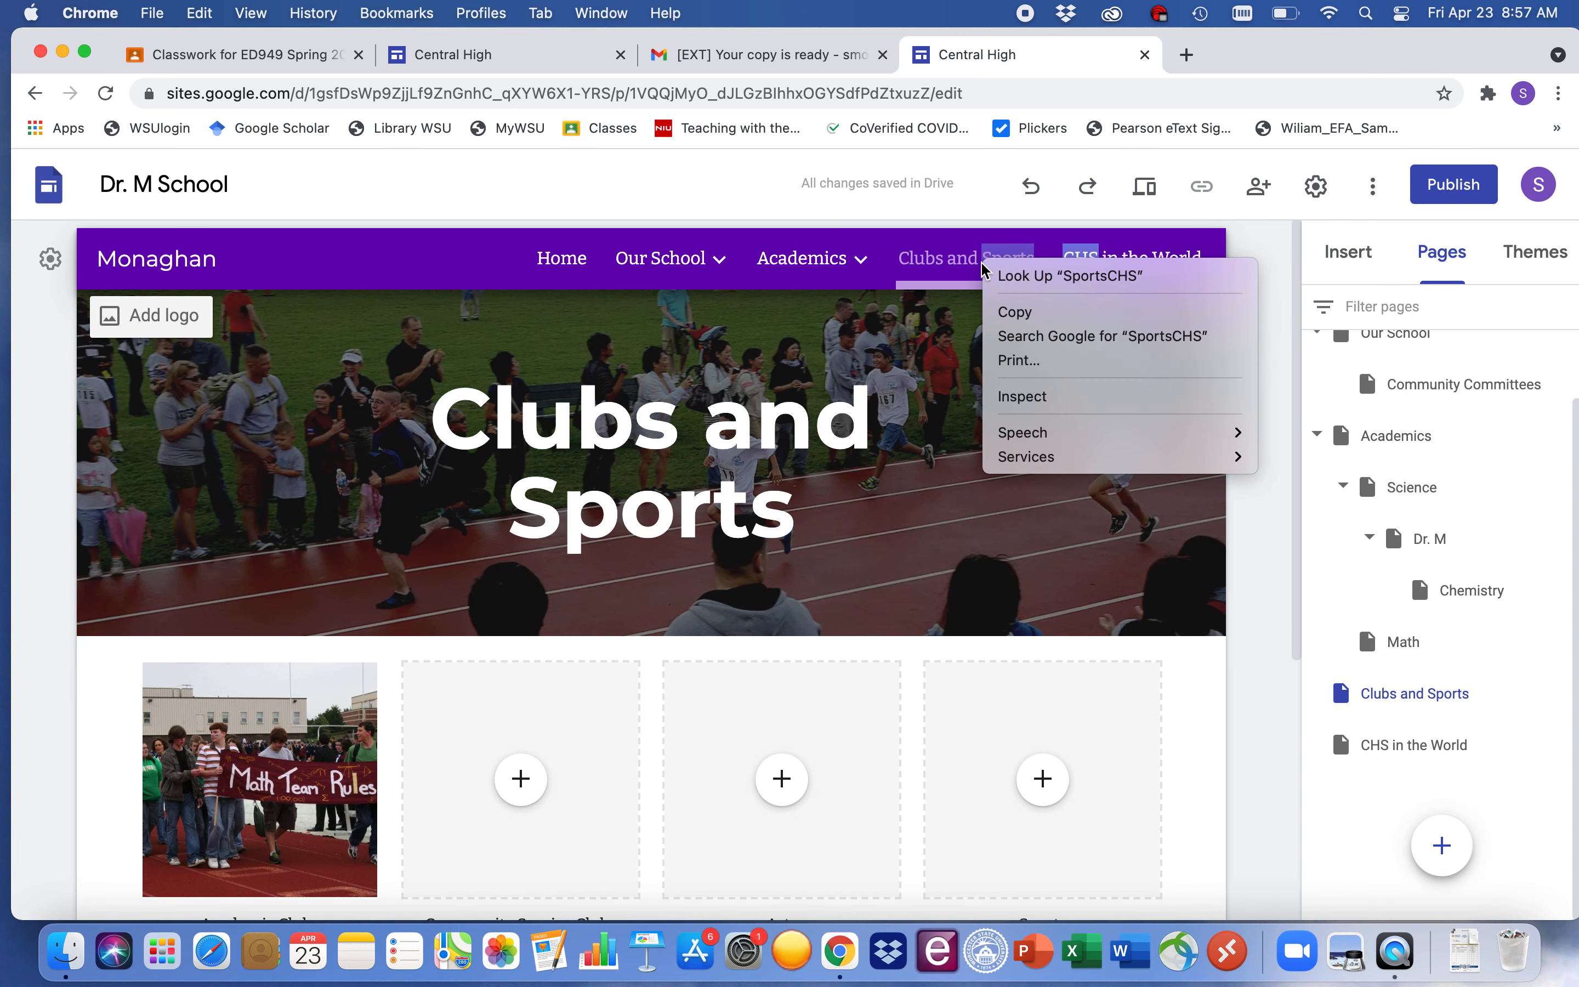
click(741, 432)
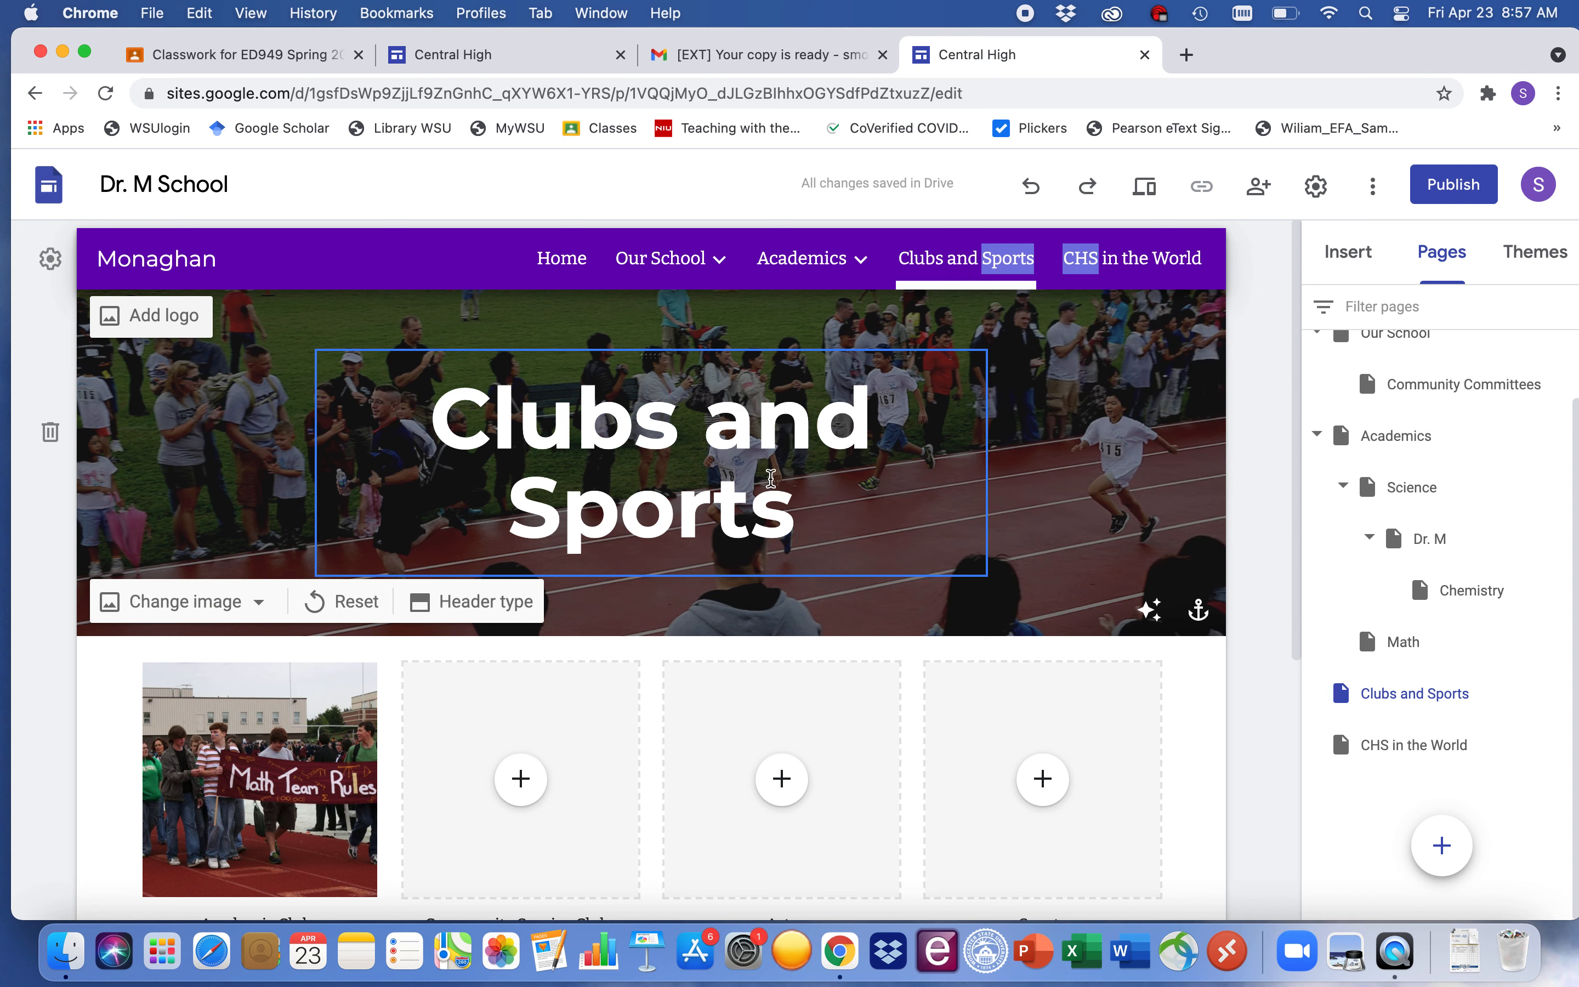
drag(796, 504, 405, 439)
text(Sports)
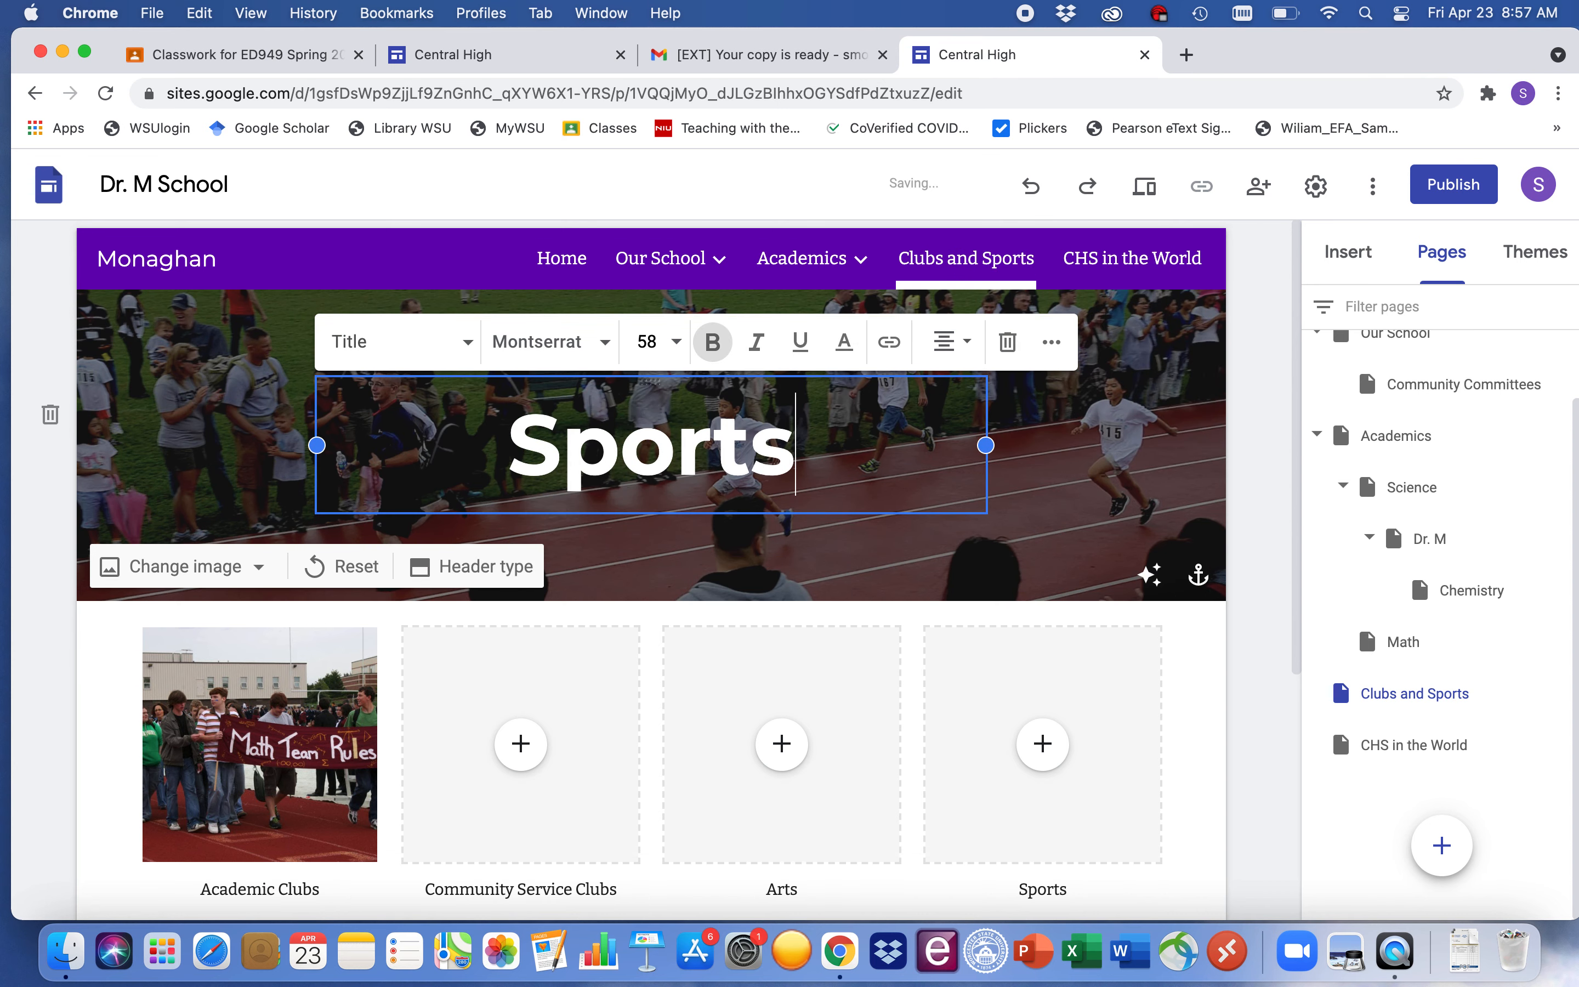
key(Return)
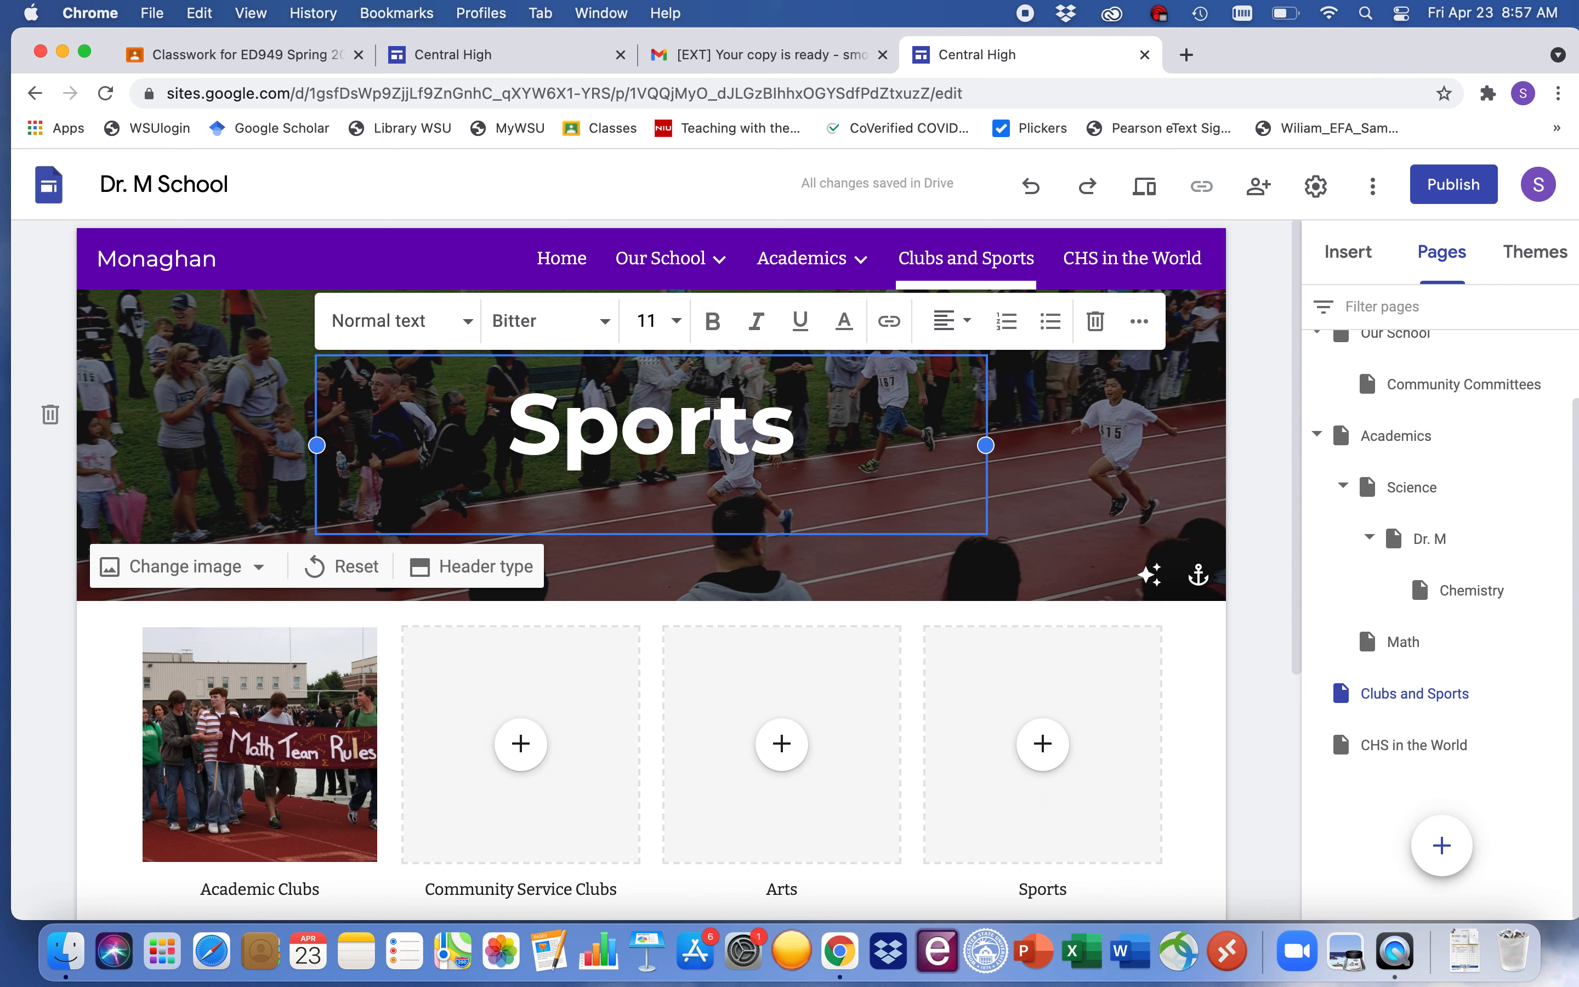
click(768, 592)
- Rename the Clubs and Sports page as "Sports" in its properties, leaving the custom path blank
mouse_move(1499, 711)
click(1554, 692)
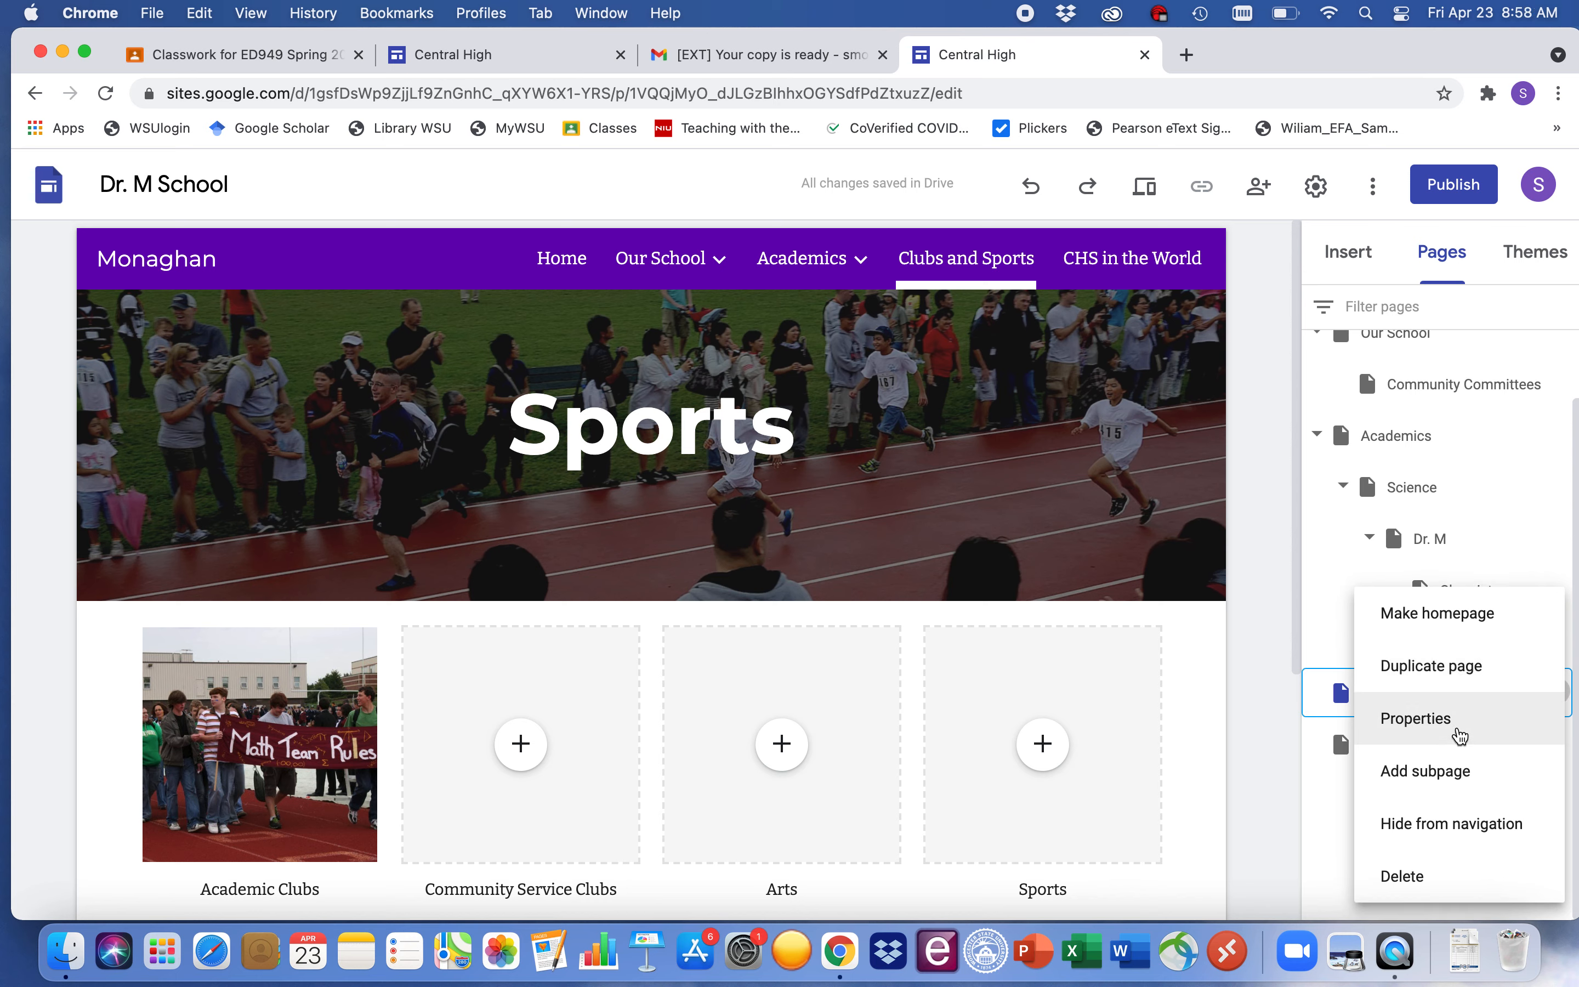
click(1459, 733)
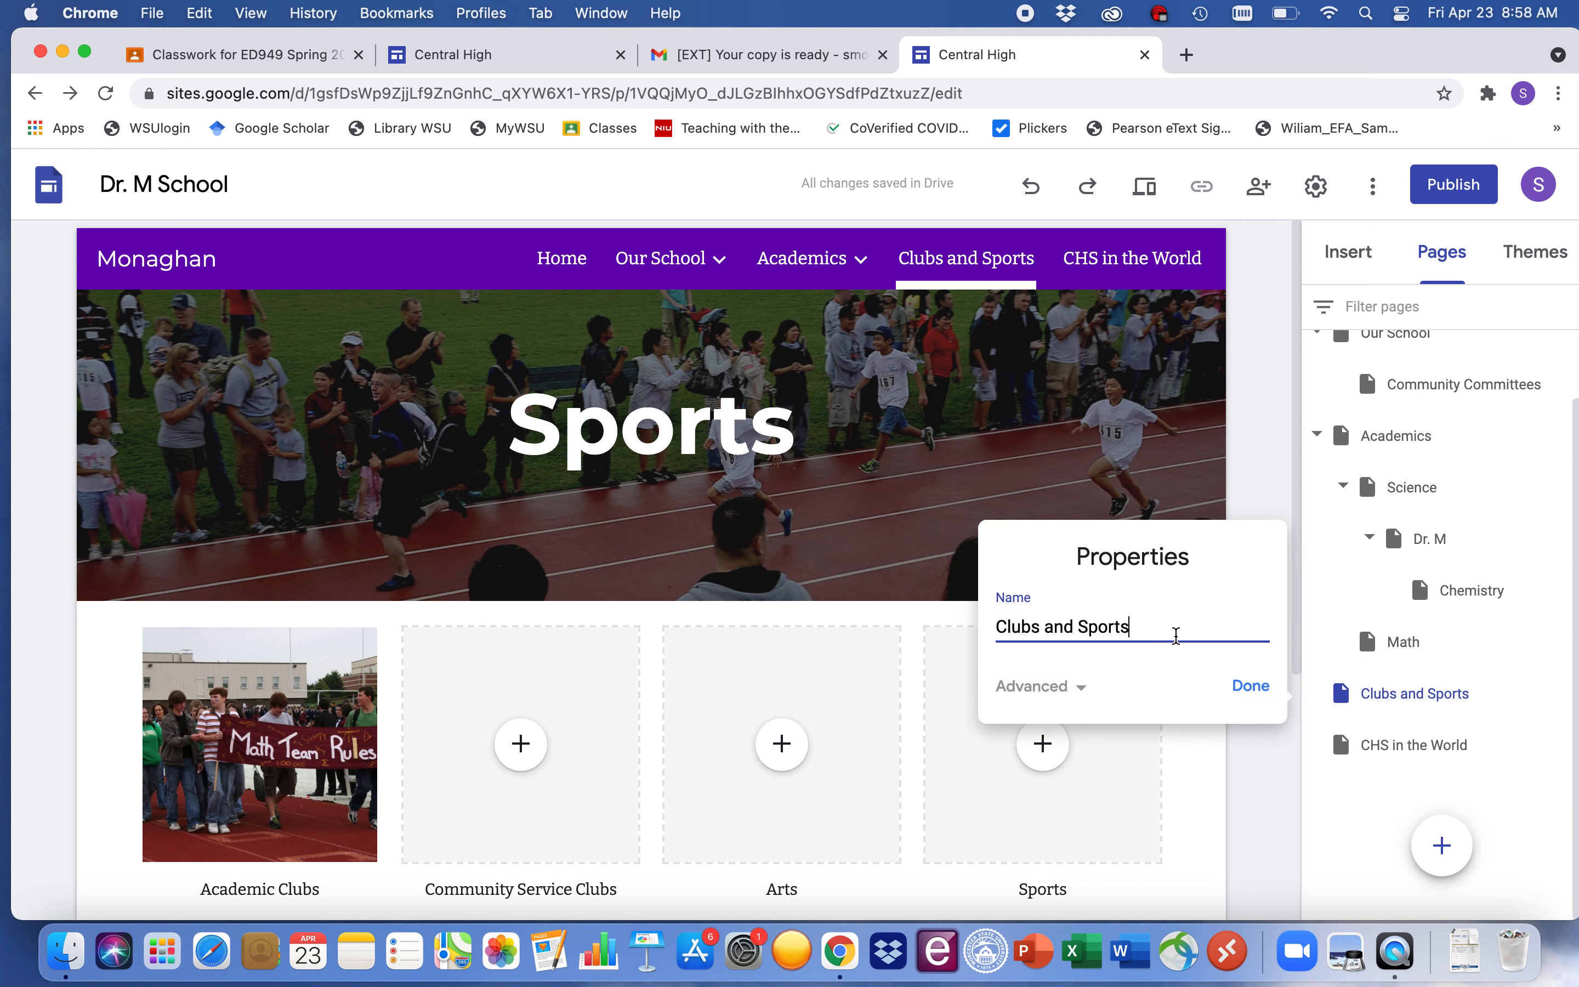
drag(1130, 624, 972, 606)
text(Sports)
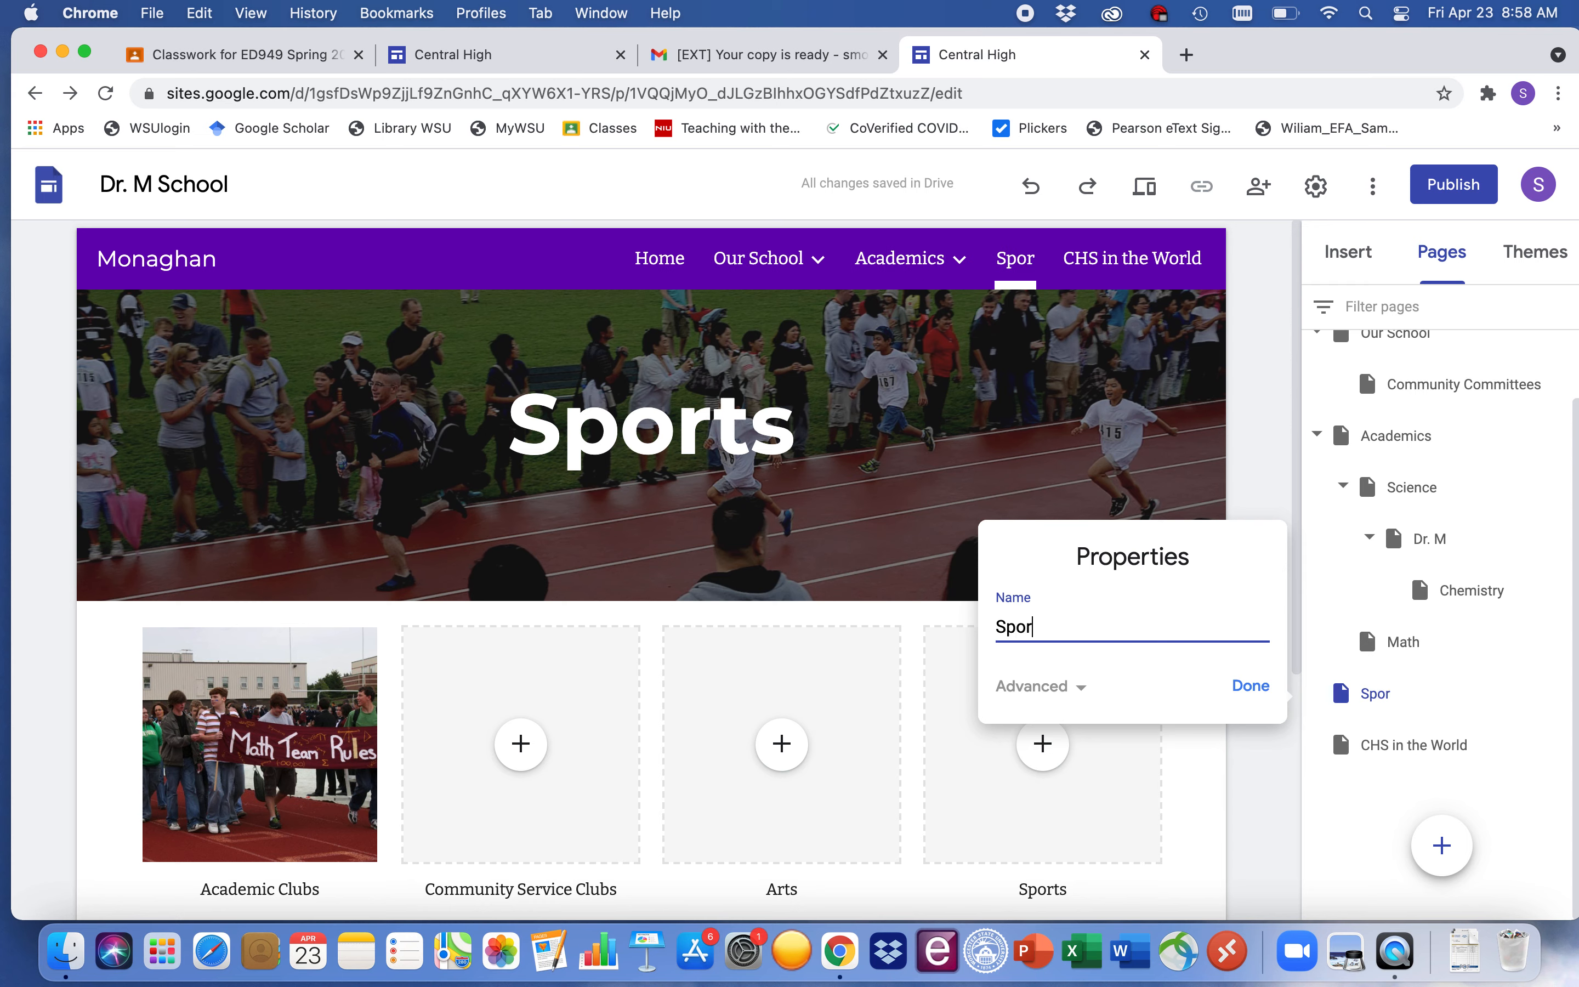
click(1080, 687)
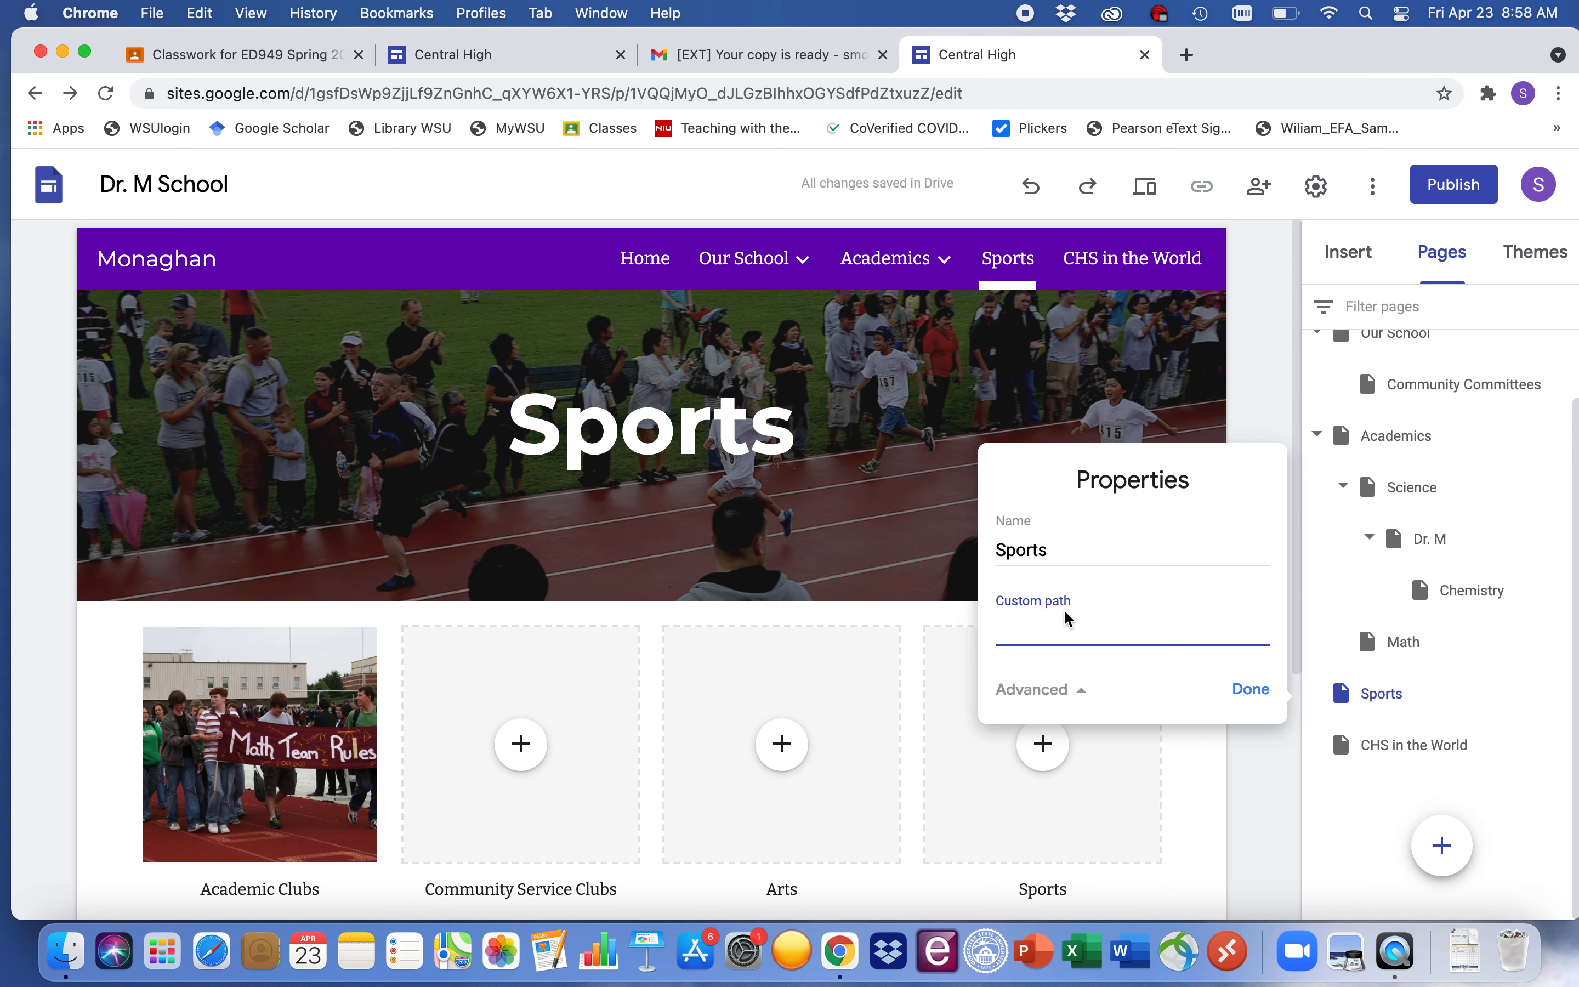
click(1251, 692)
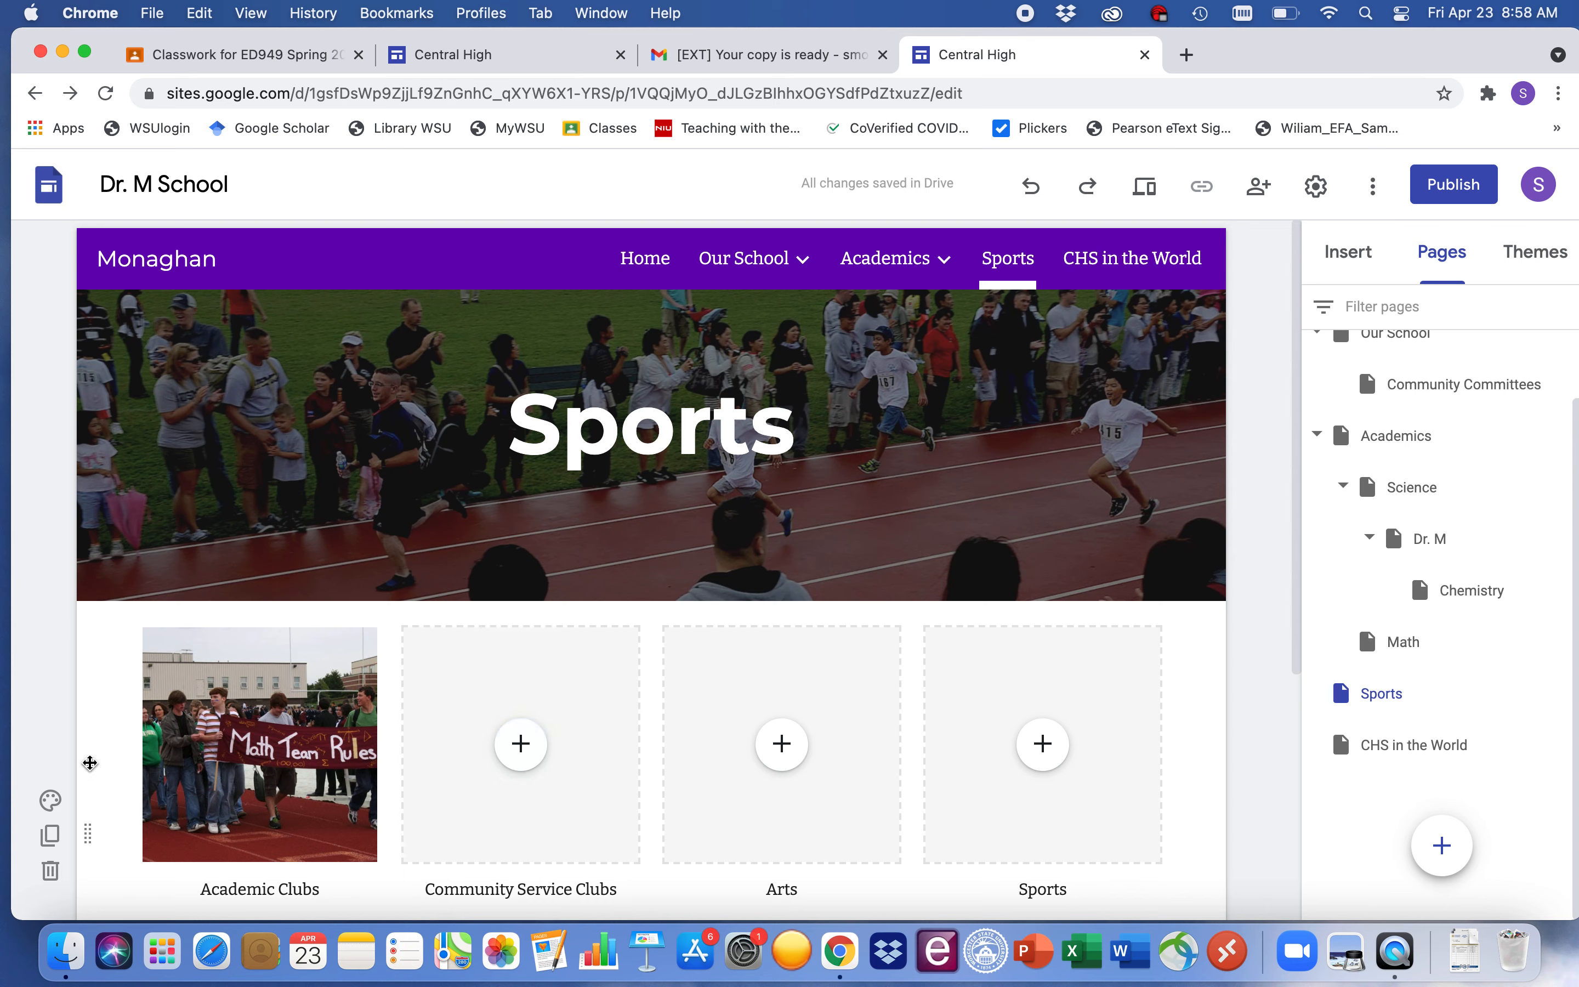
- Try the Emphasis 1 background on the Sports page's four-column image section and settle on Emphasis 2
click(50, 801)
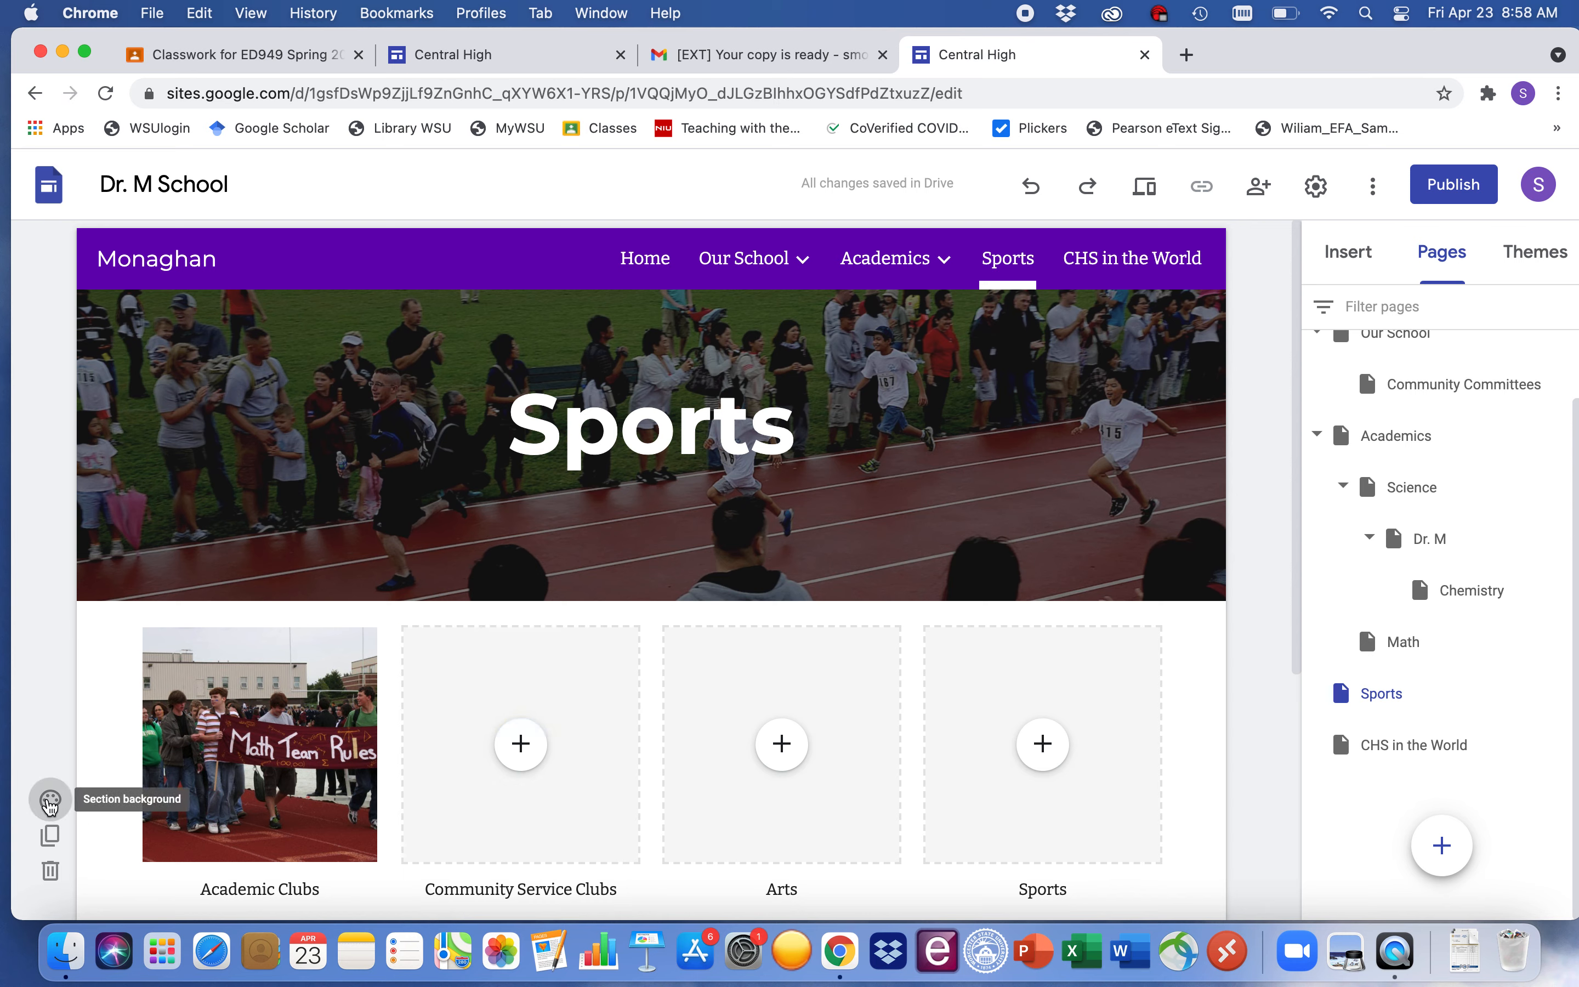
scroll(212, 845, down, 2)
click(223, 724)
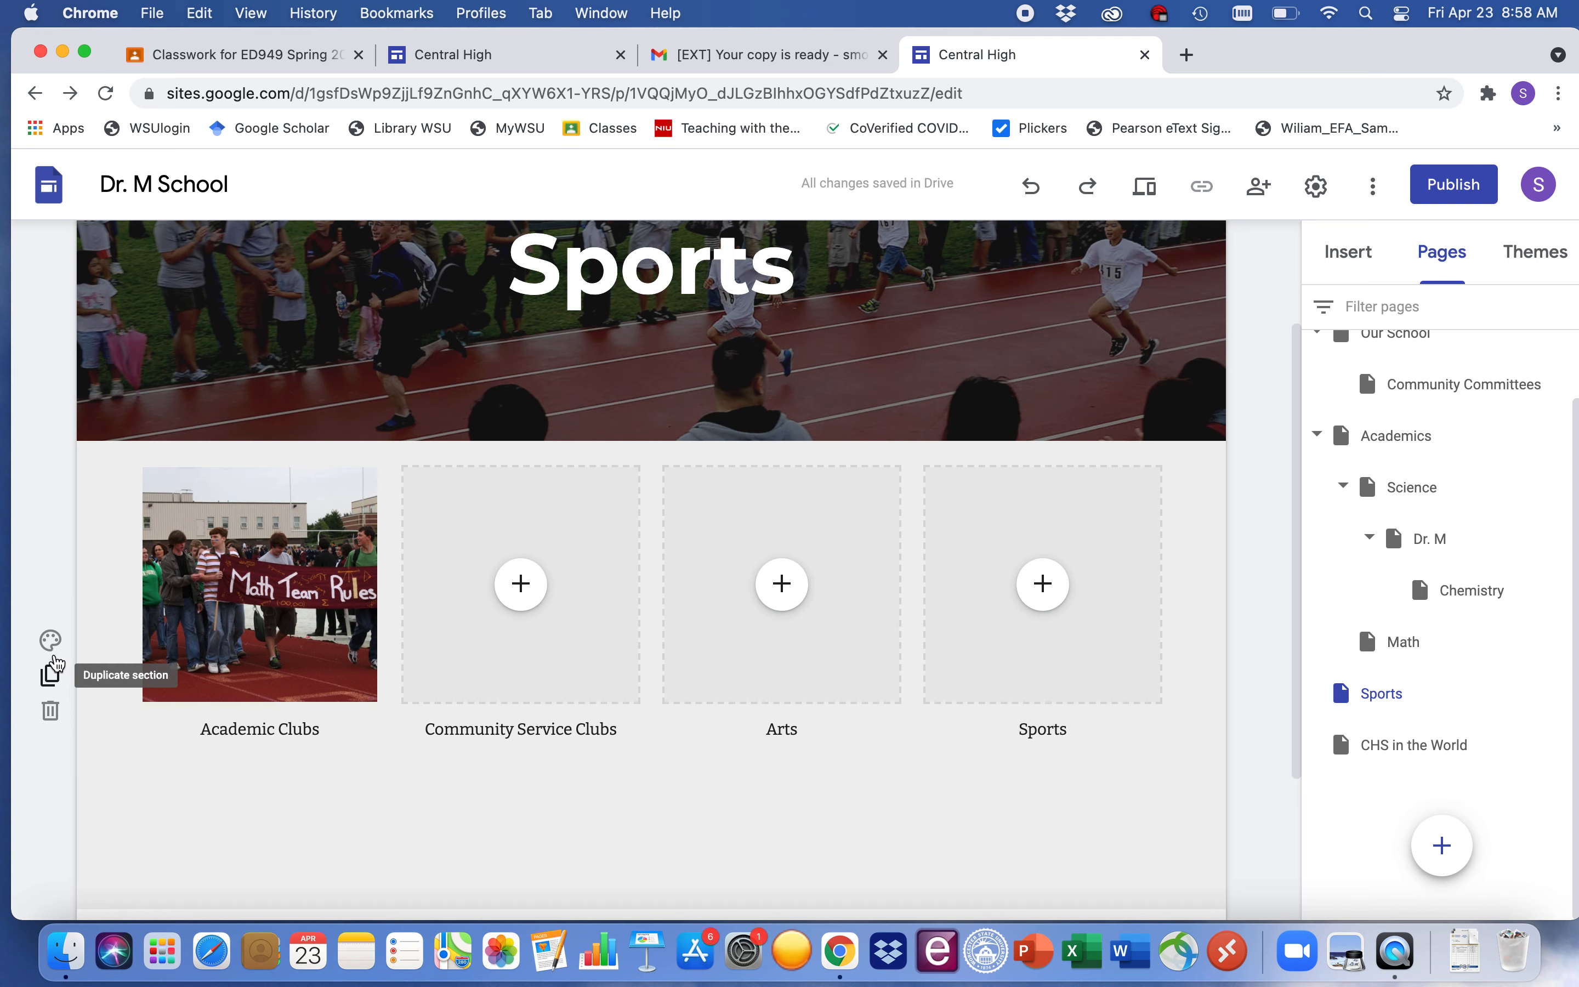
click(50, 640)
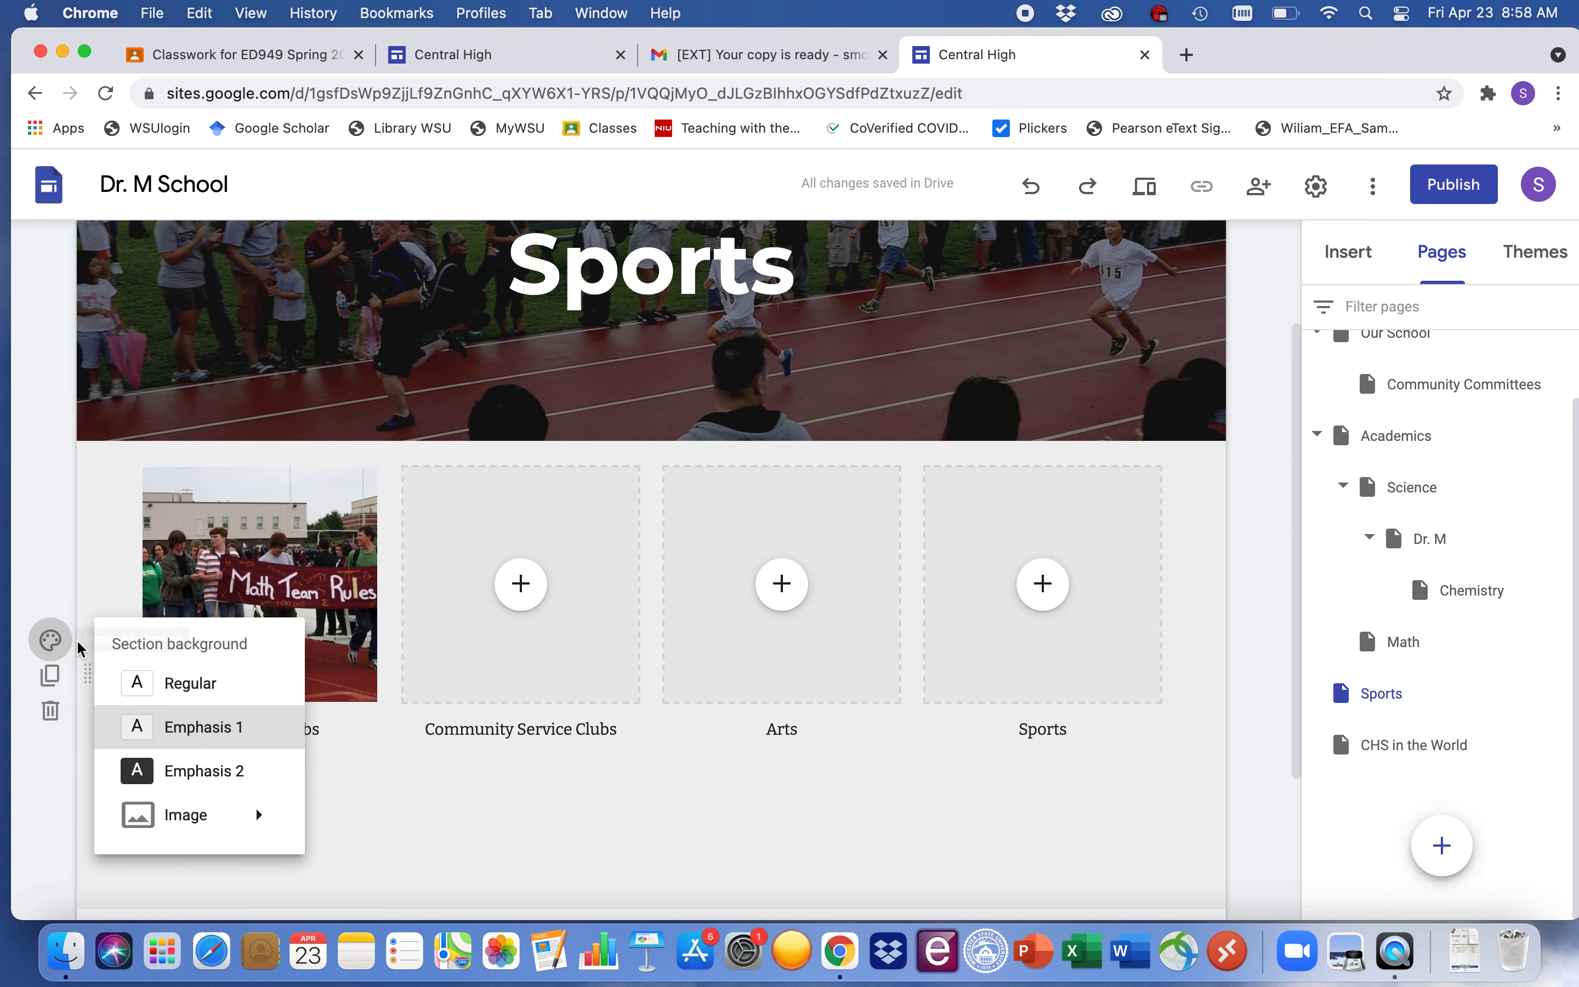
click(186, 770)
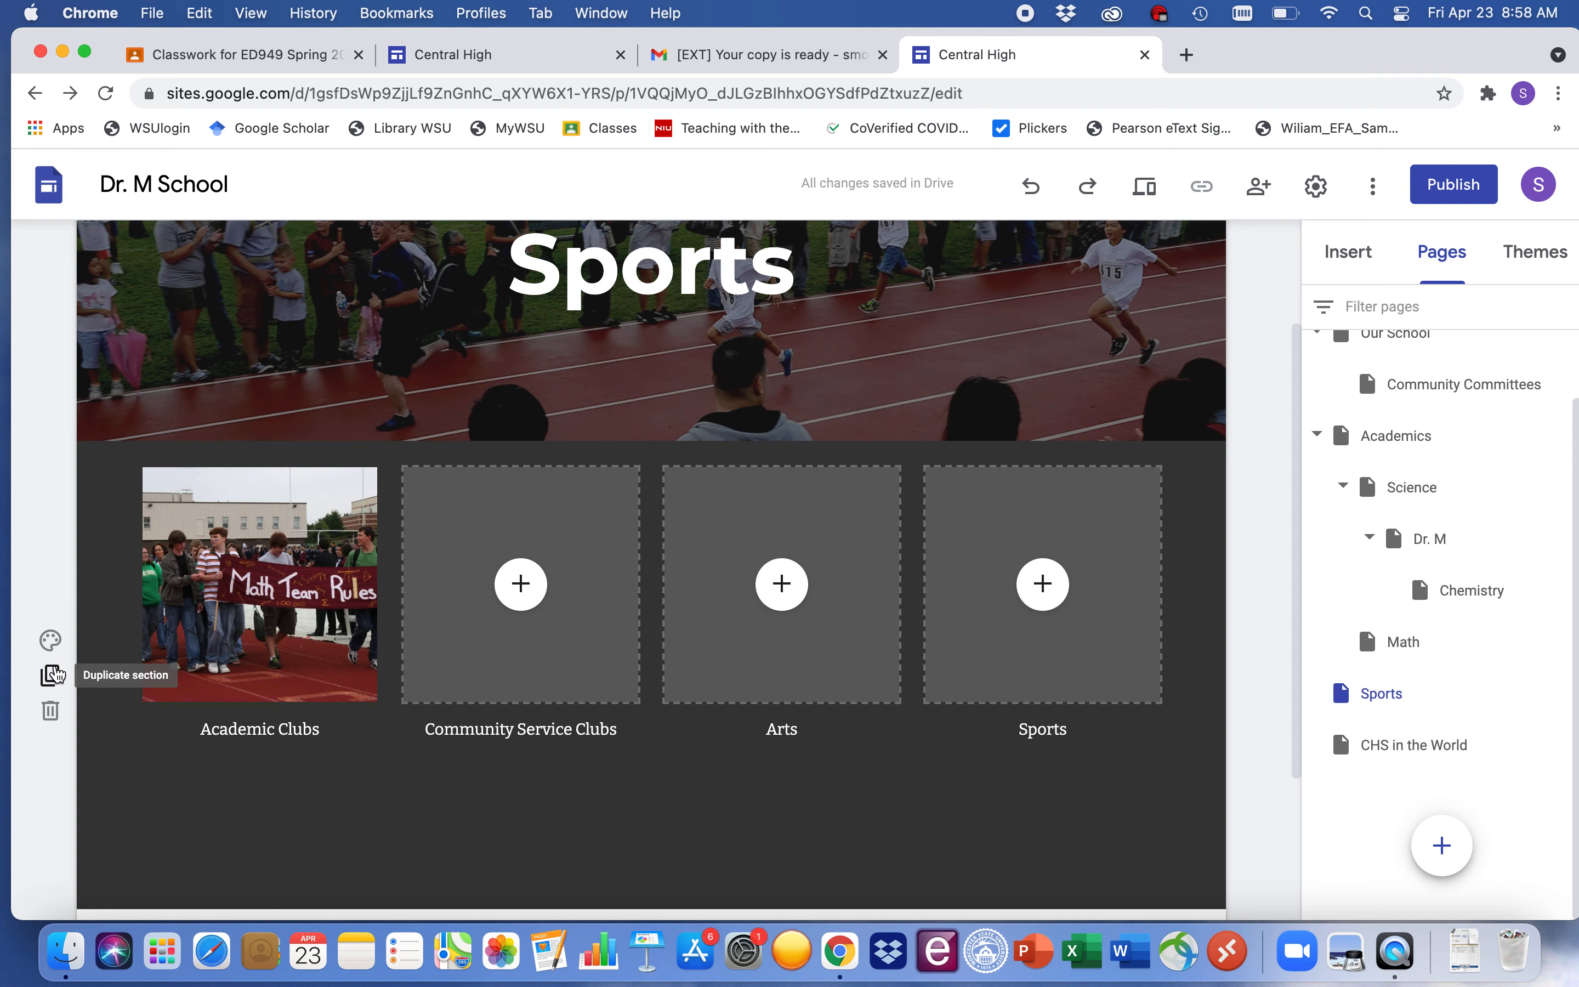
- Duplicate the four-column image section on the Sports page and look over both copies
click(52, 675)
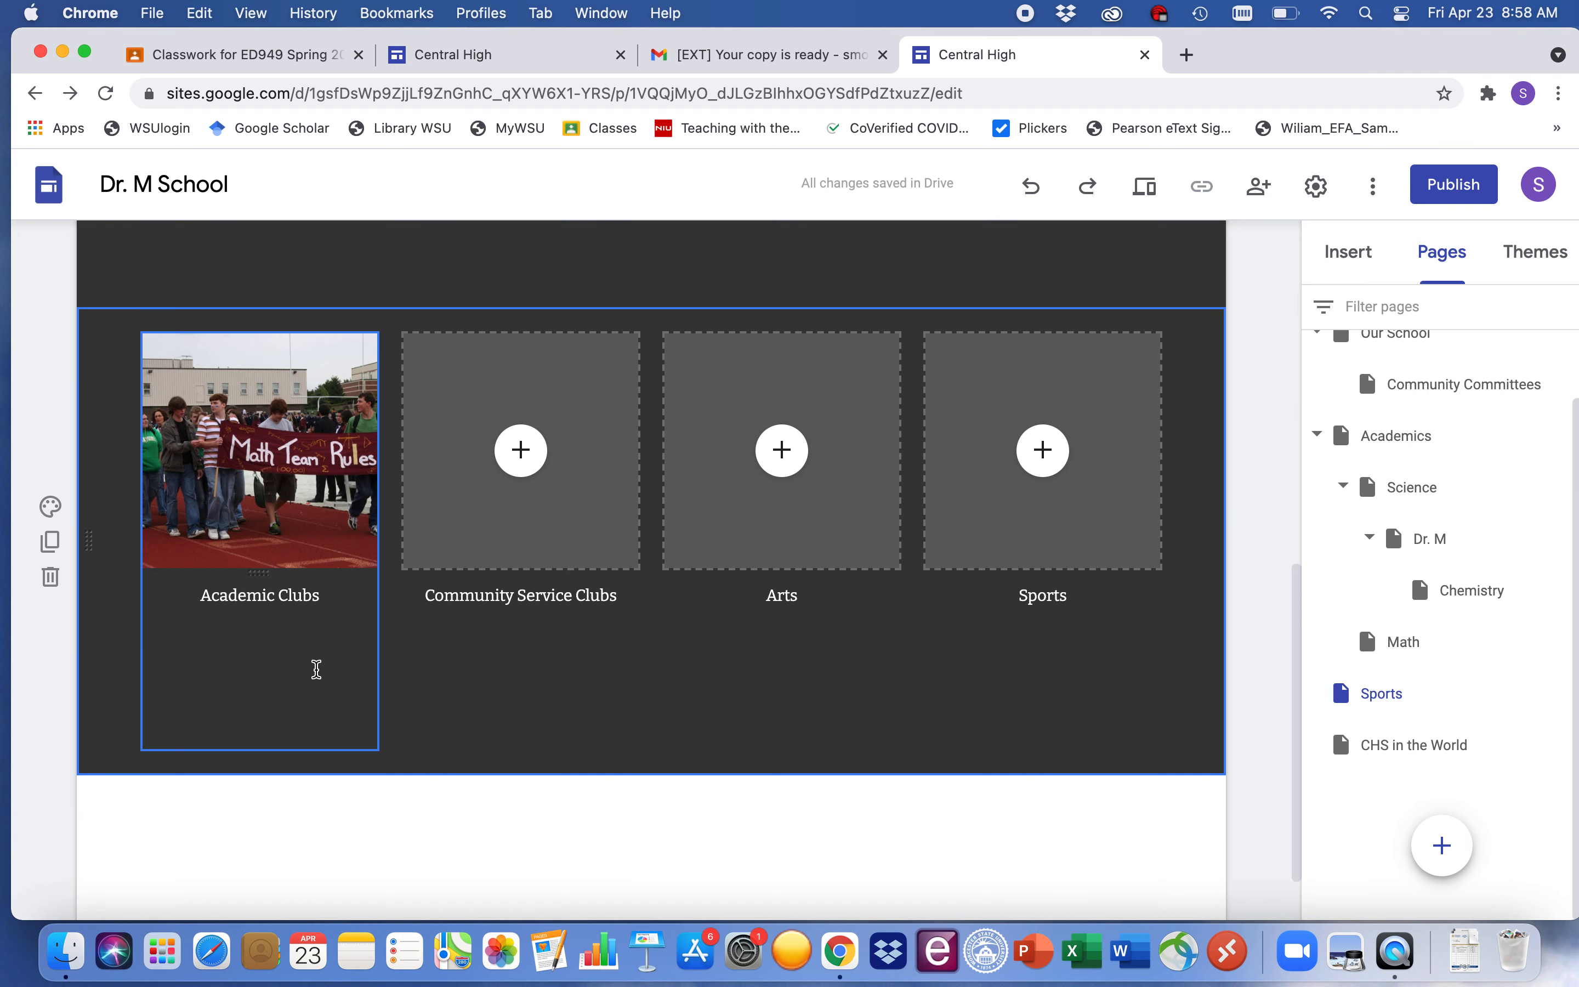
scroll(315, 669, down, 5)
scroll(316, 669, up, 6)
scroll(316, 669, down, 9)
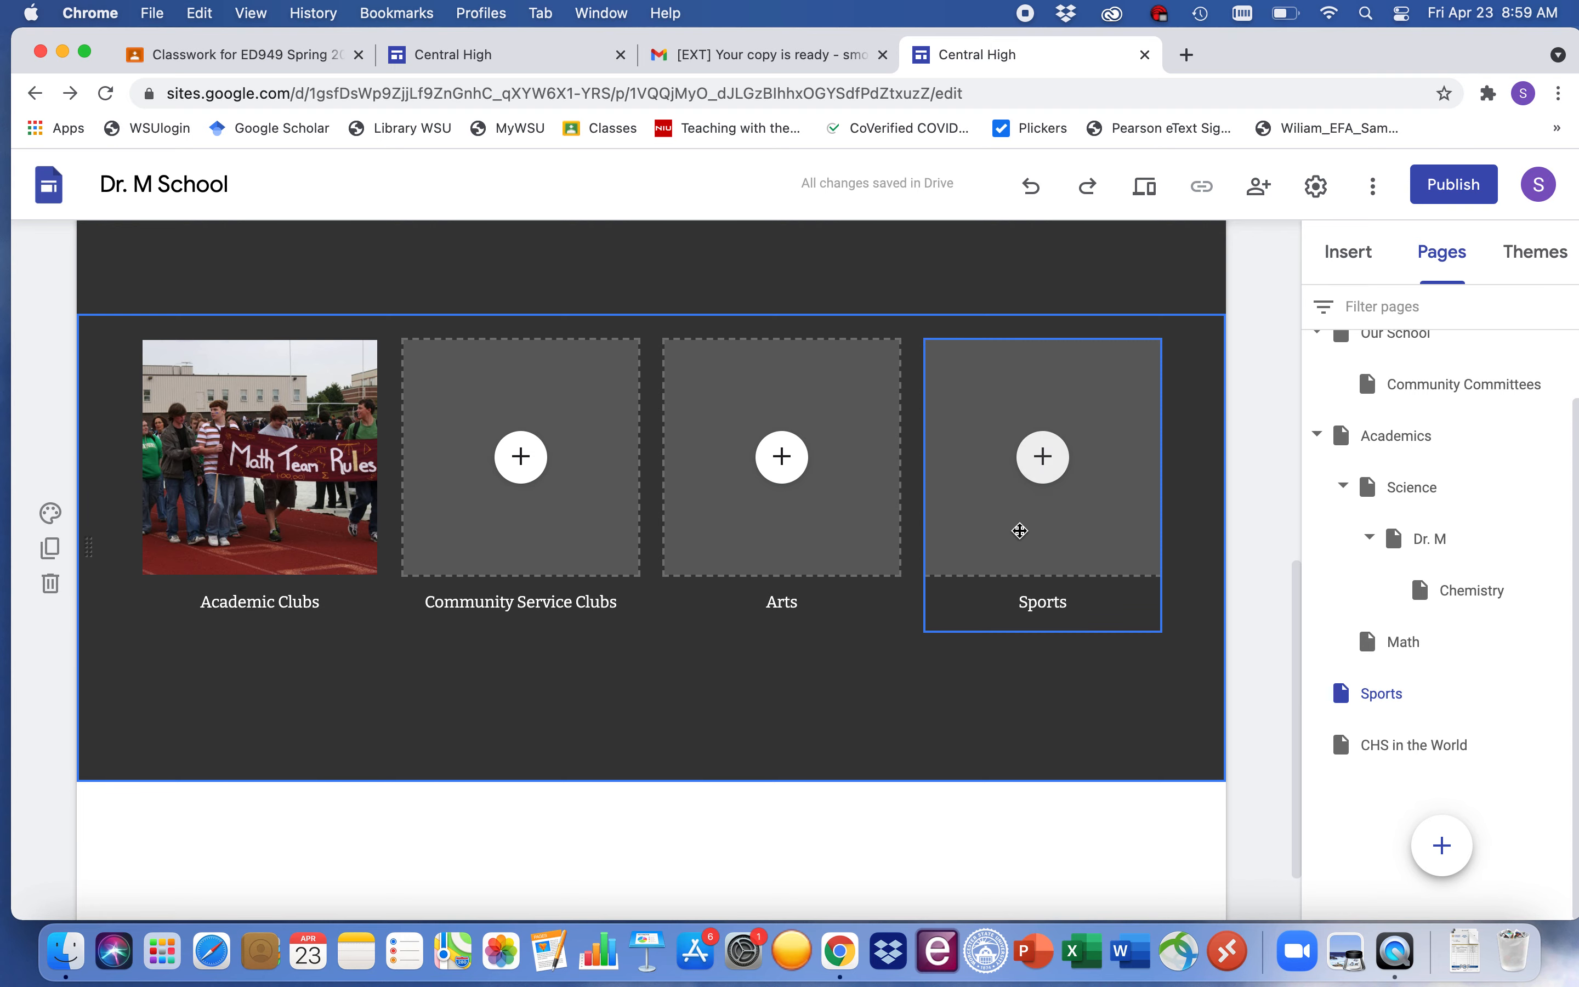
scroll(1019, 530, up, 5)
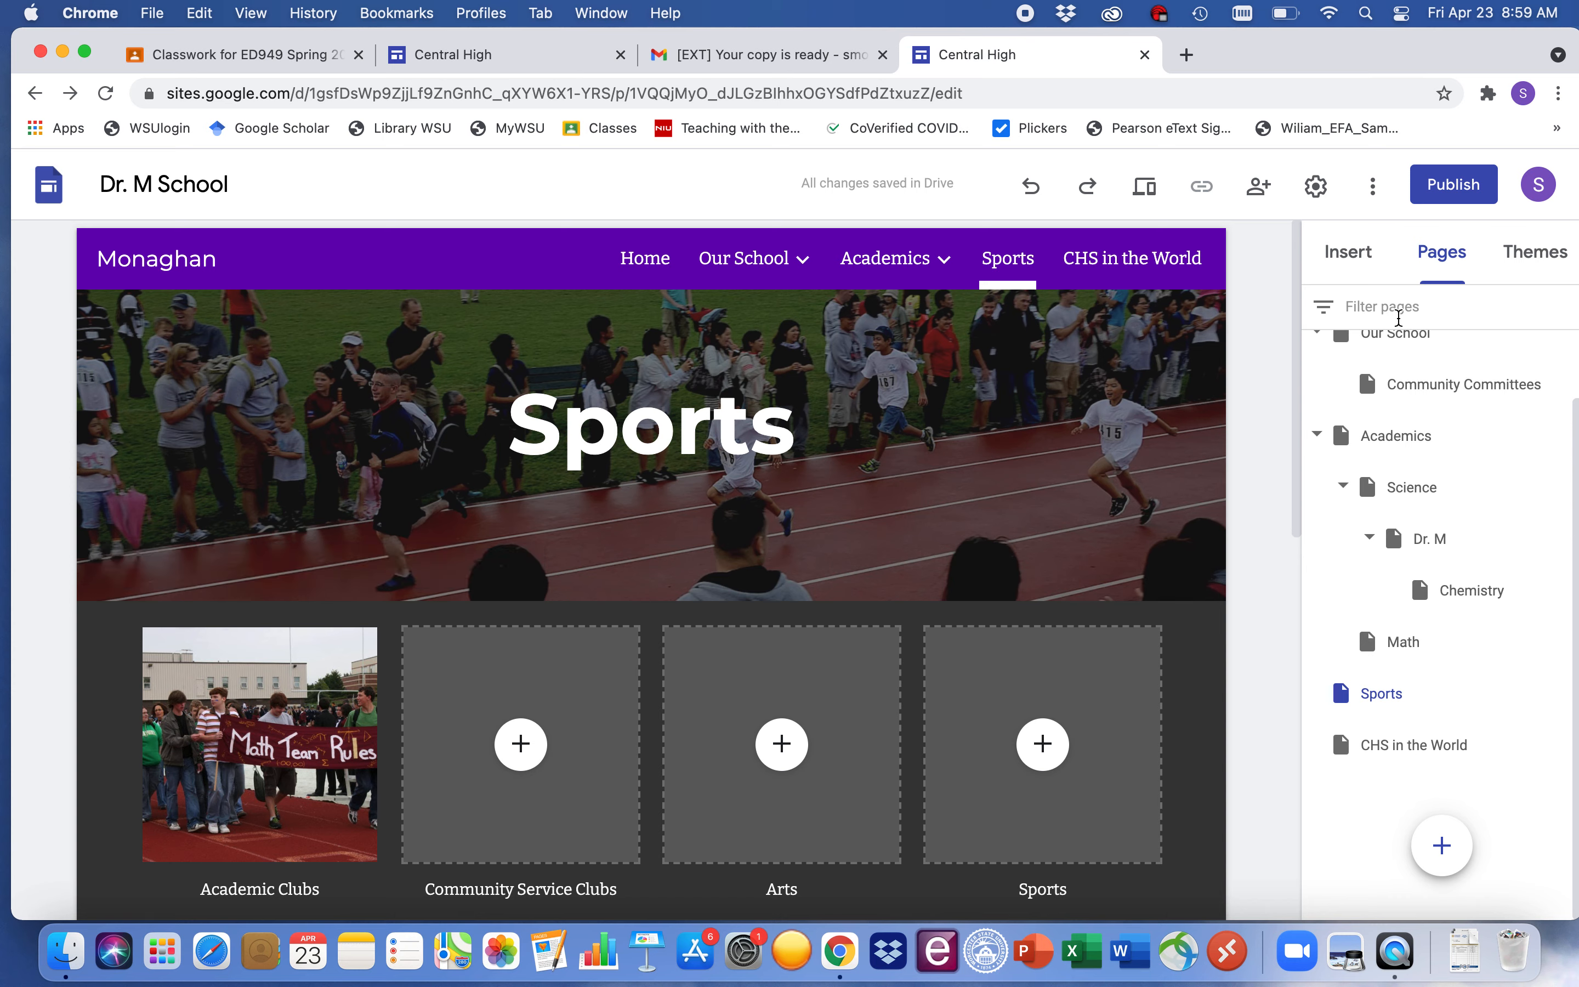
- Apply the Level theme to the whole site
click(1555, 262)
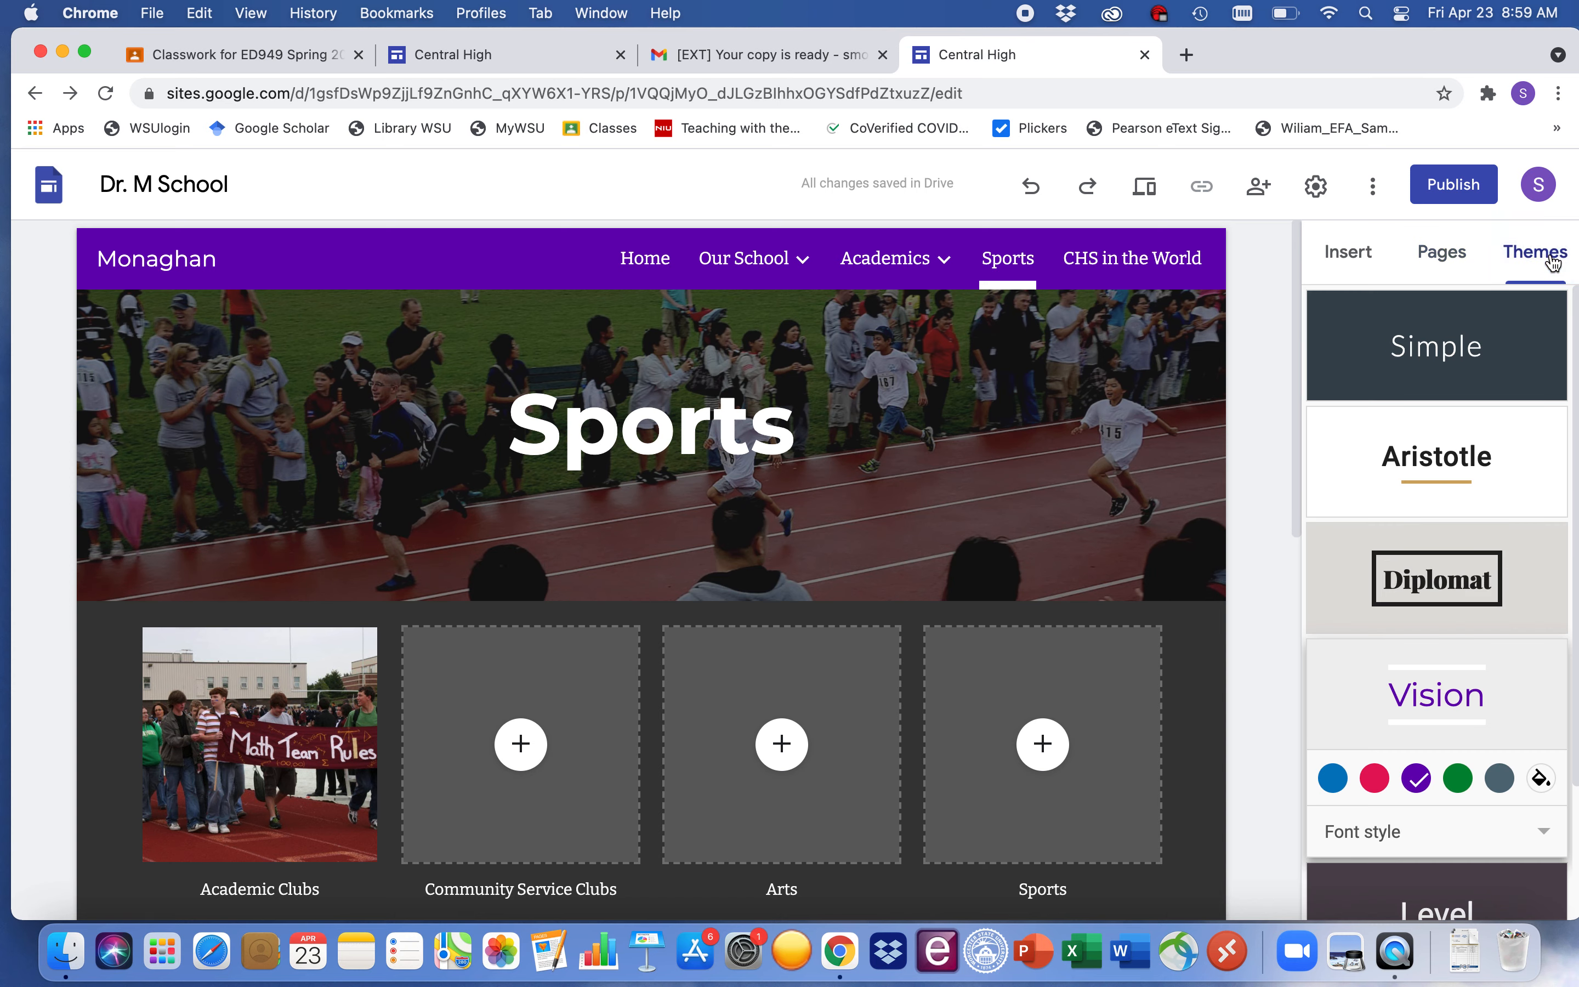
scroll(1424, 503, down, 3)
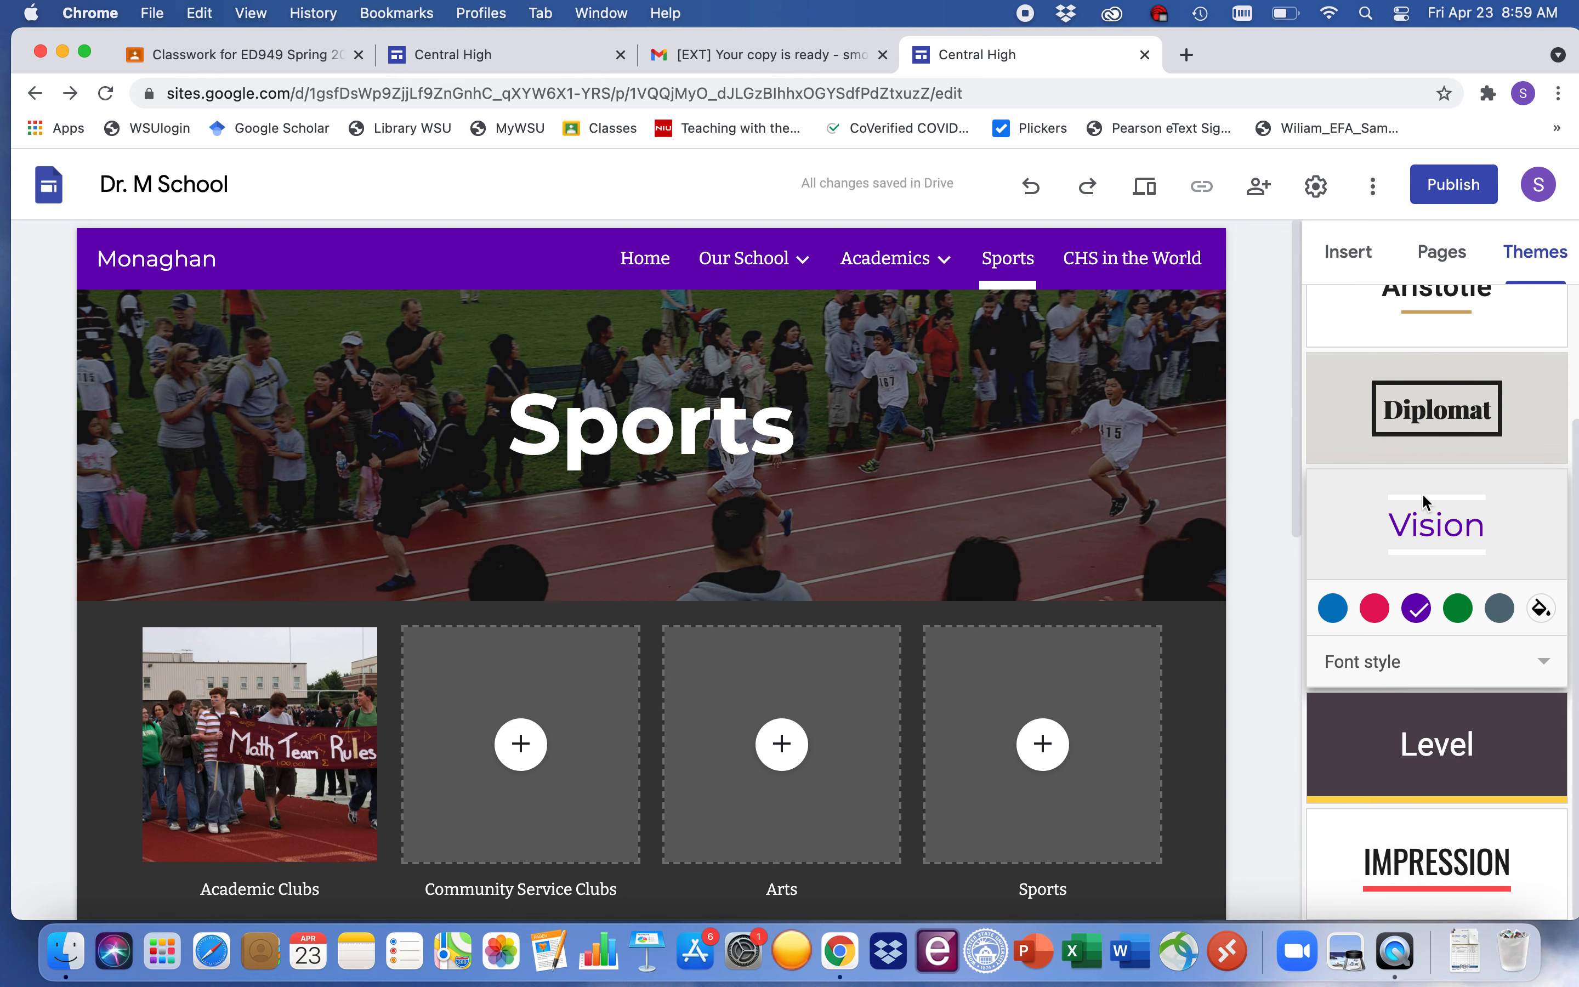
click(1421, 744)
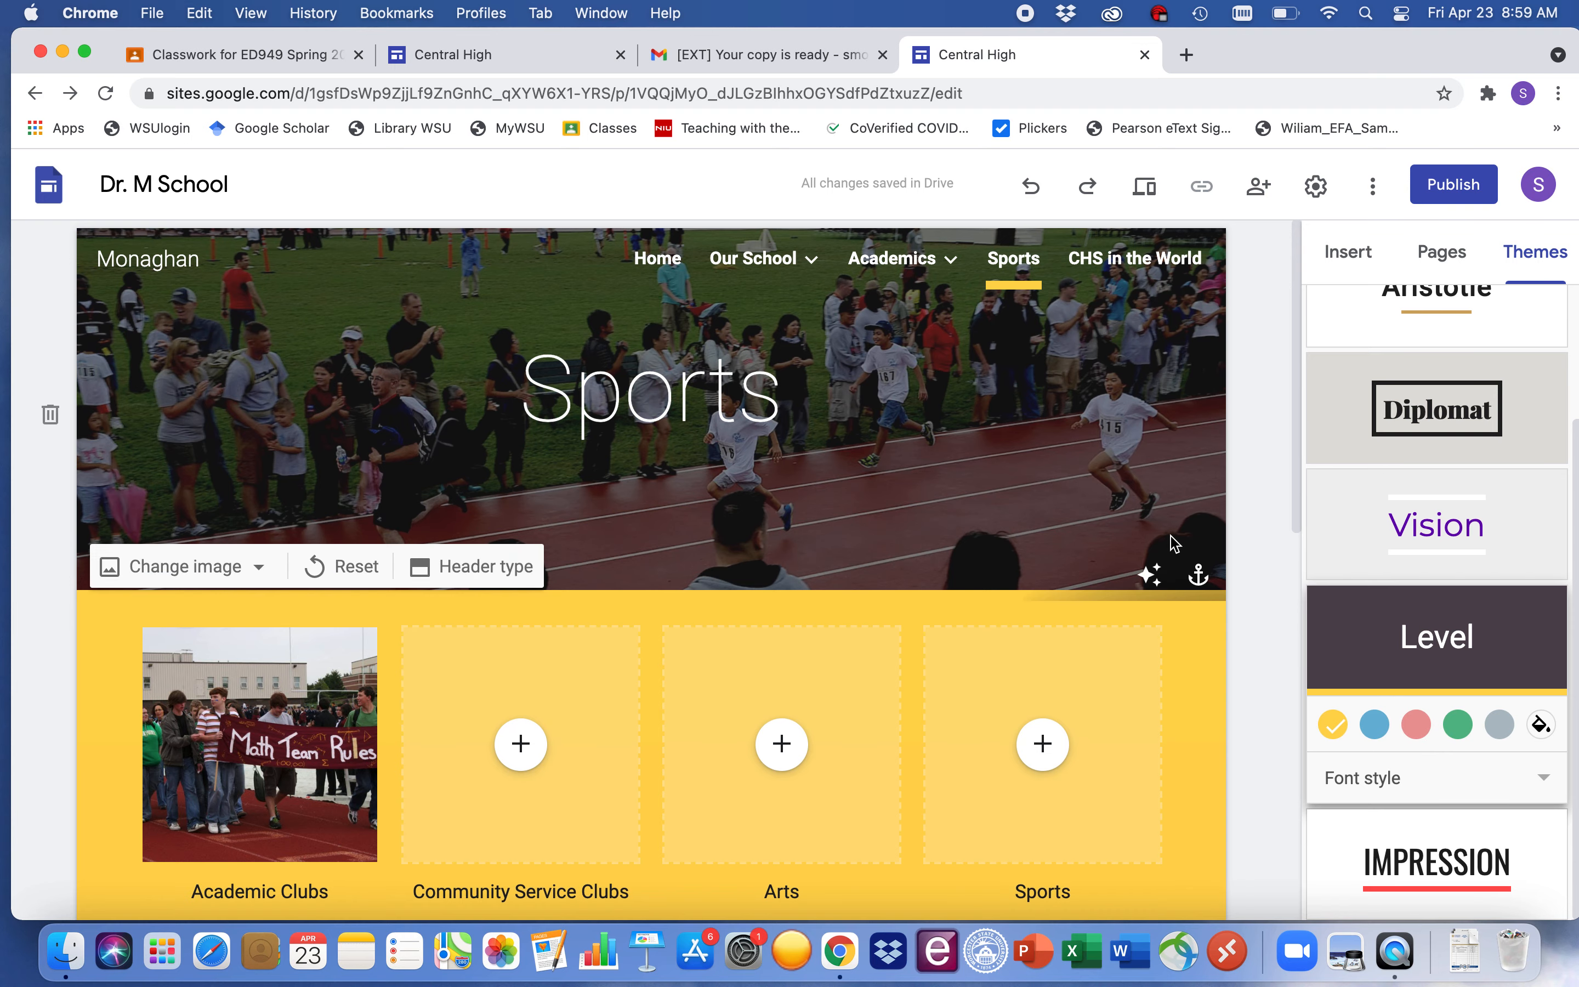
- Check how the new theme looks on the Home, Our School and Academics pages
click(658, 258)
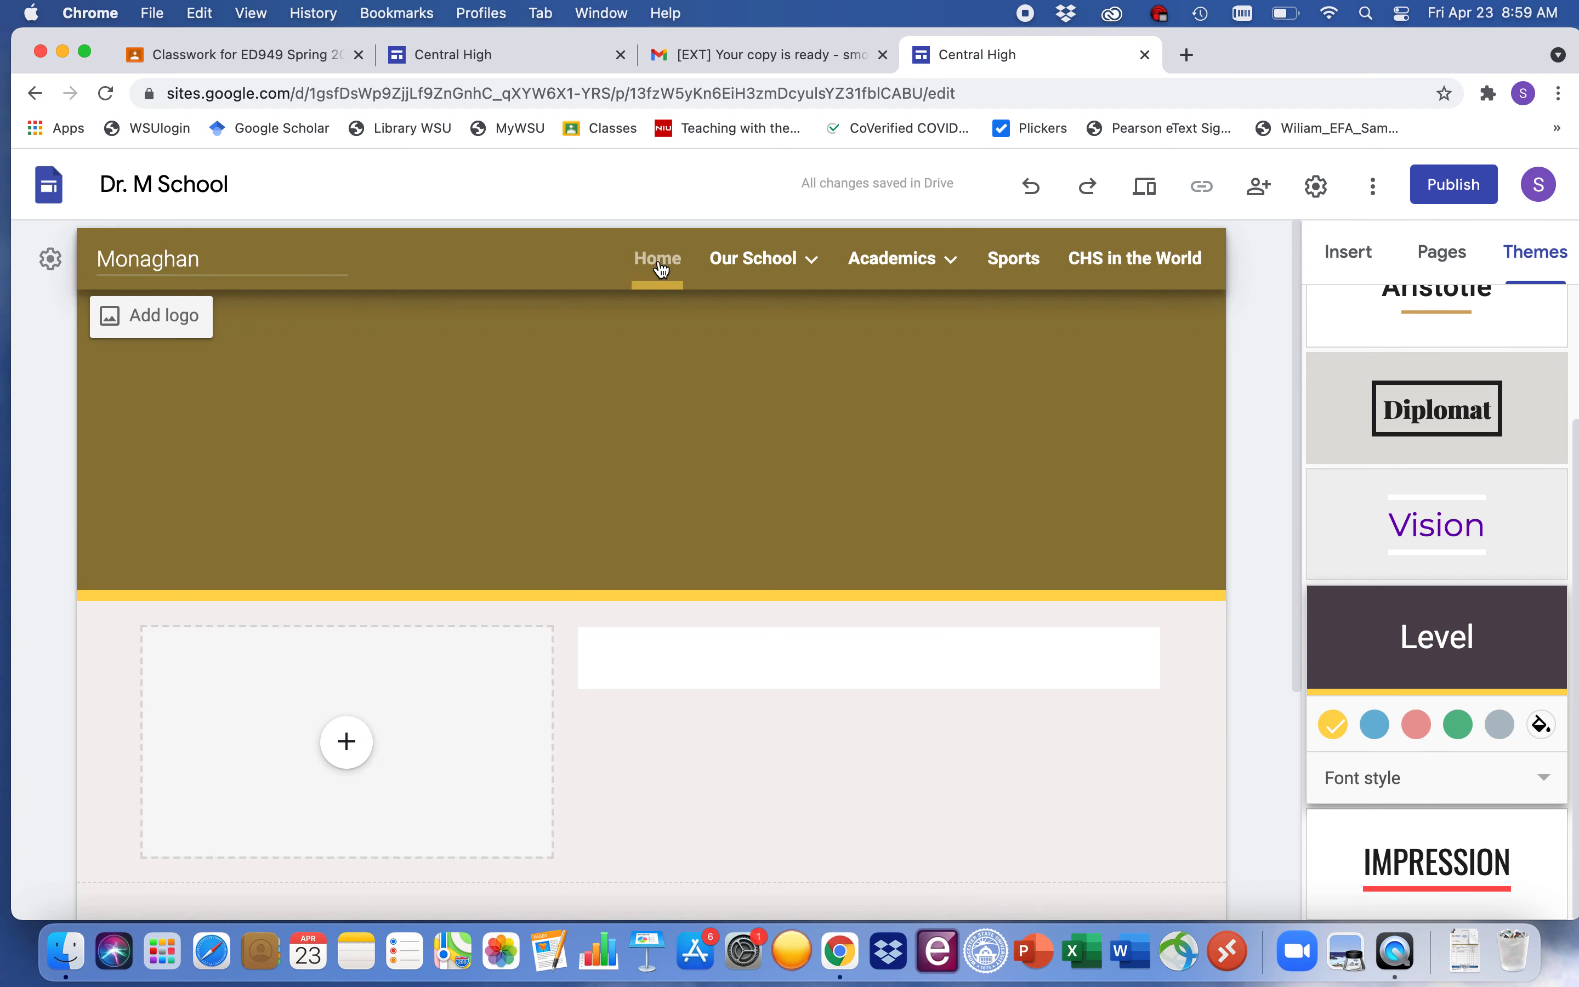
mouse_move(776, 264)
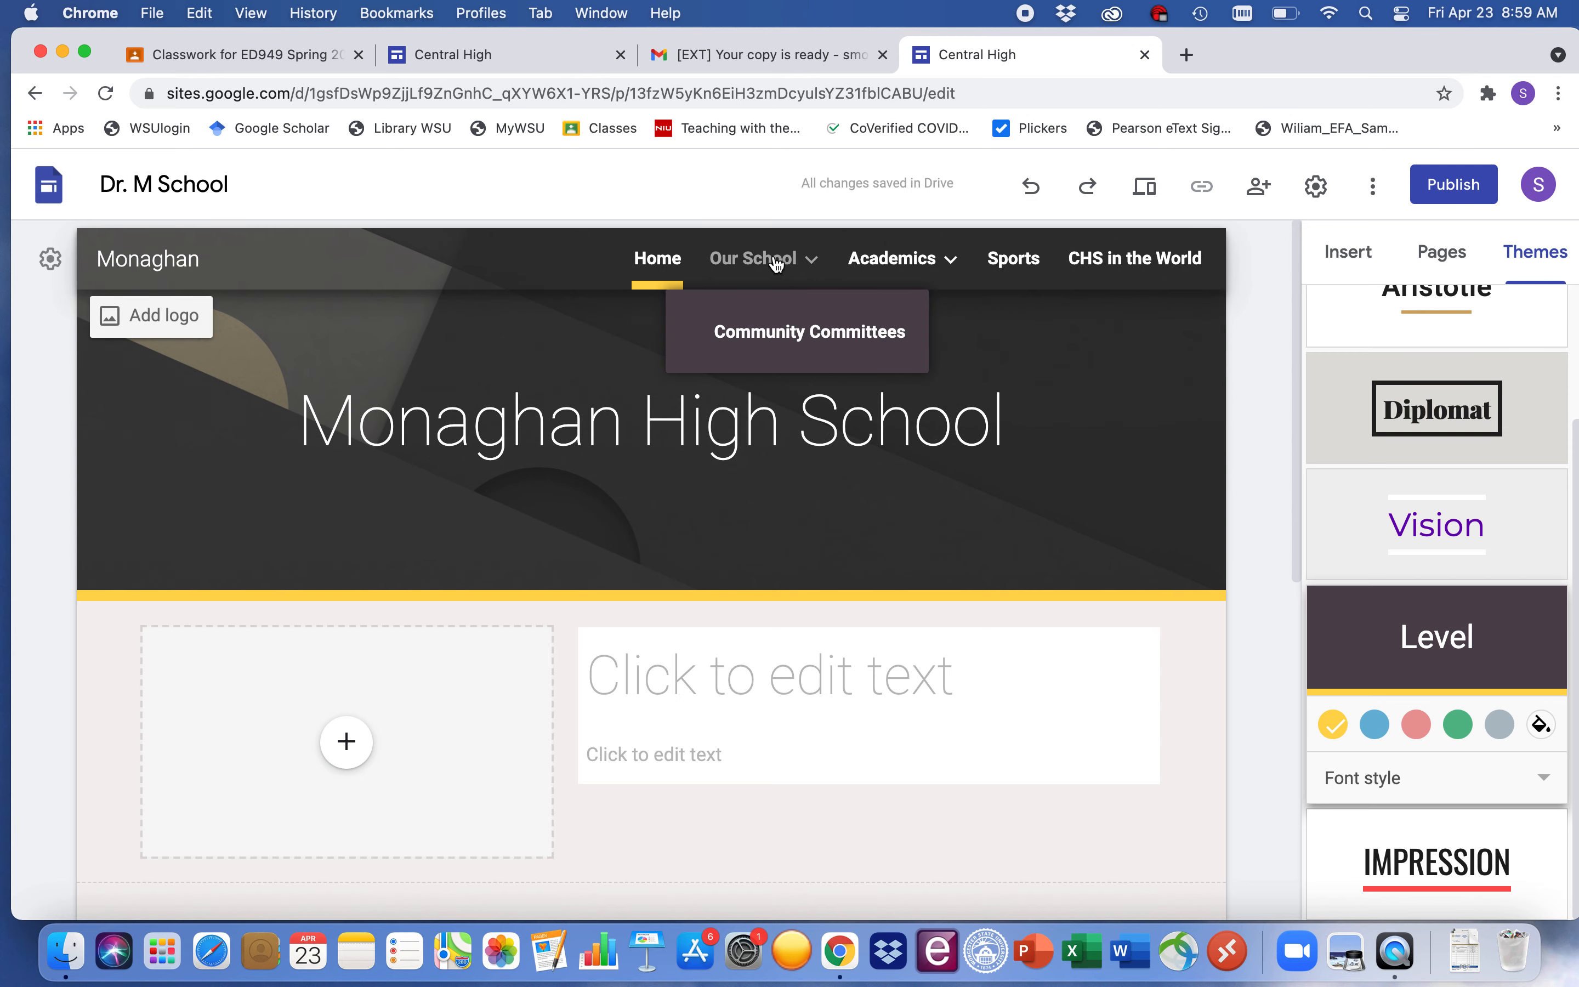
click(772, 261)
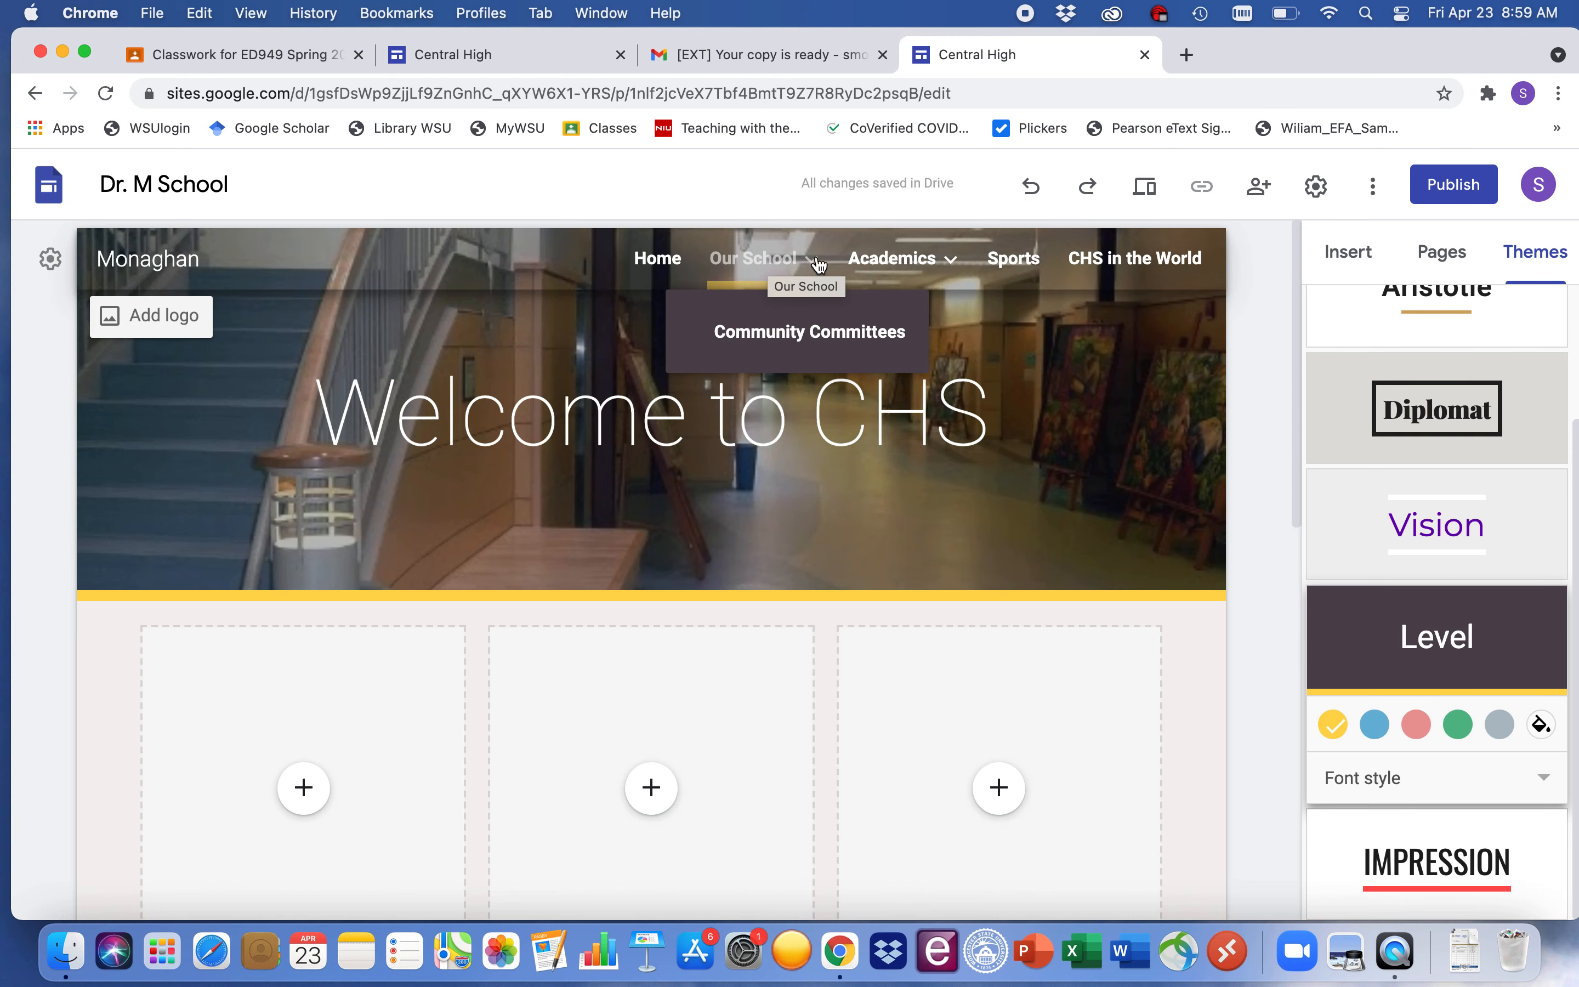
click(877, 261)
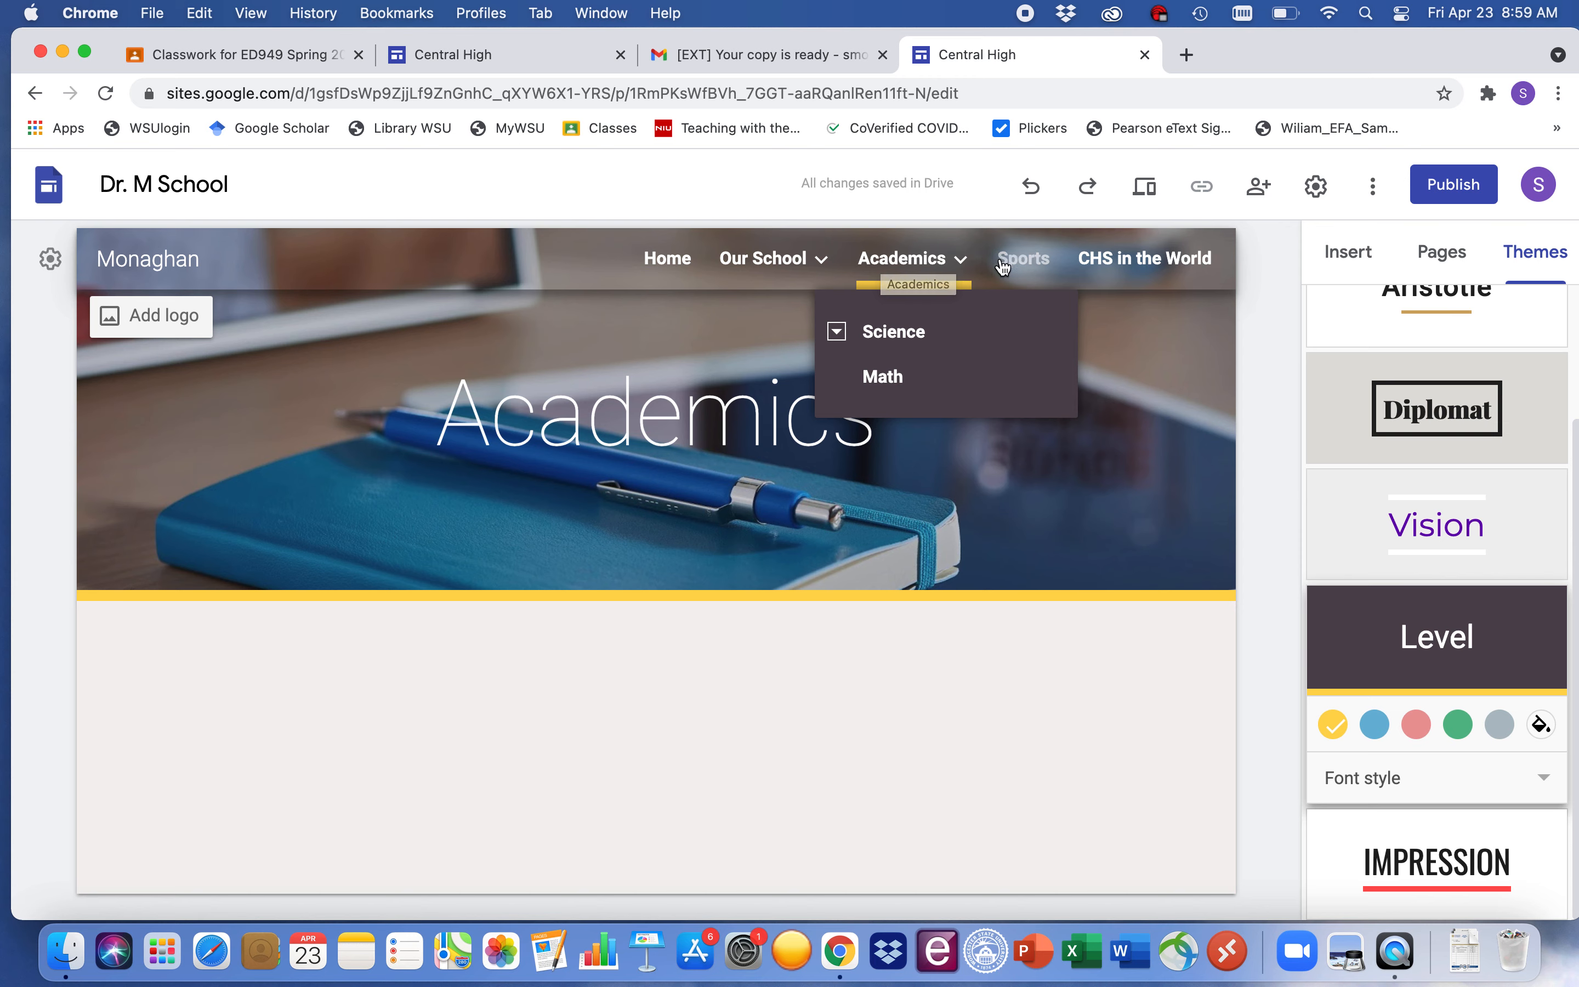